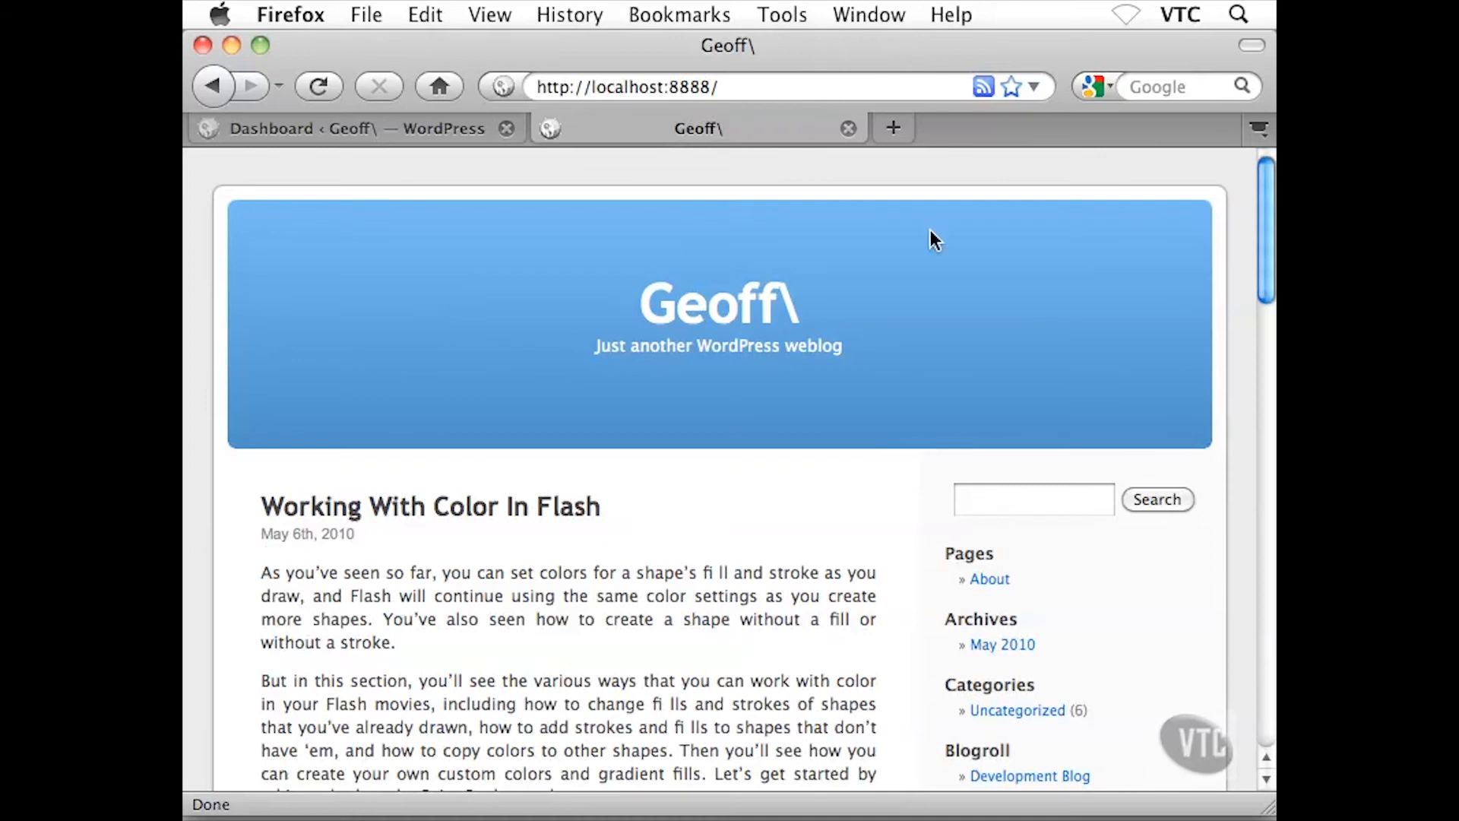
Look through the posts on the blog's home page, including the body text of "Working With Color In Flash"
scroll(782, 286, down, 5)
scroll(647, 196, up, 5)
scroll(691, 425, down, 5)
scroll(704, 453, up, 5)
scroll(695, 376, down, 8)
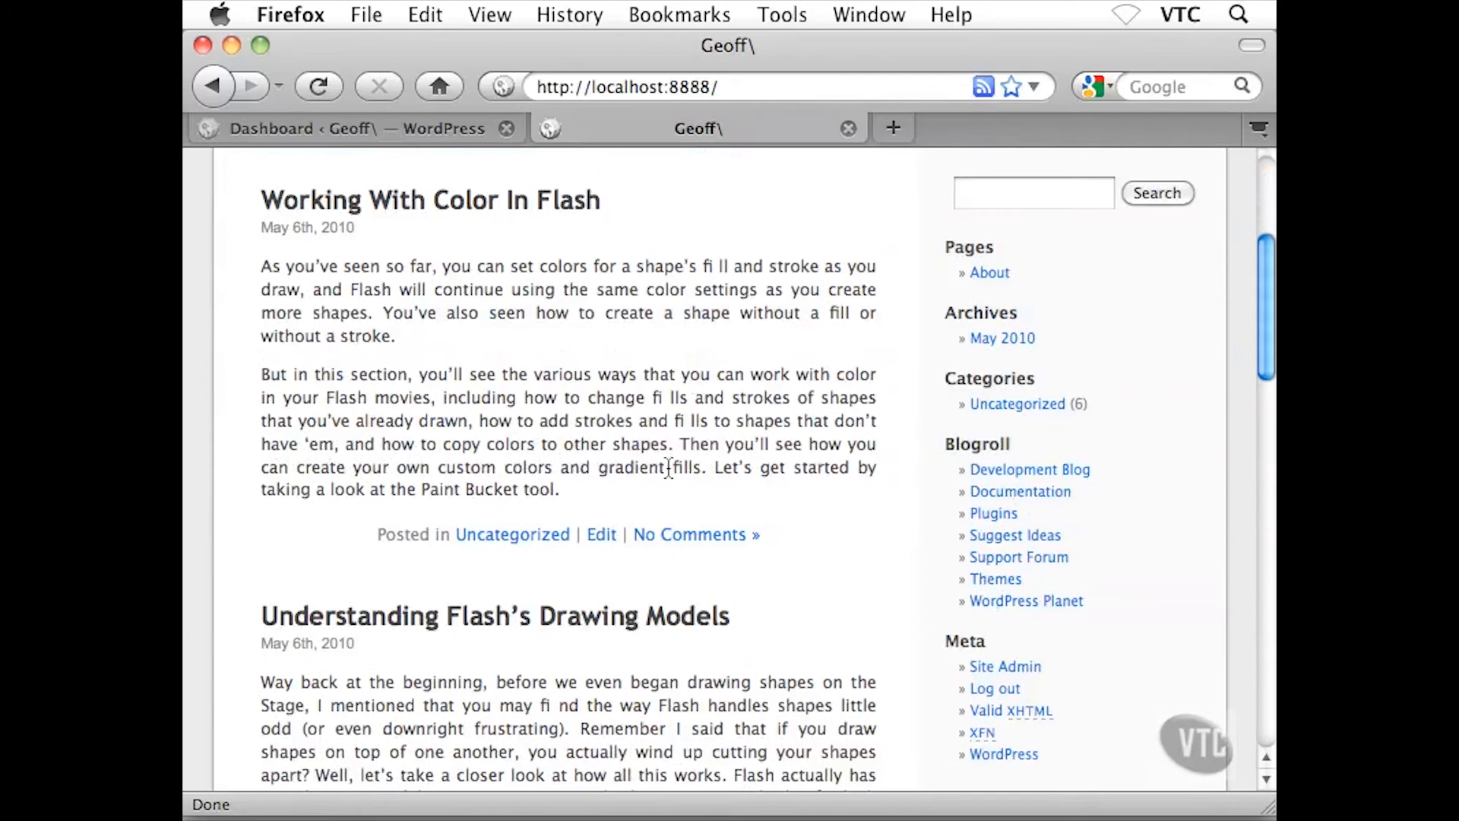
drag(332, 266, 652, 445)
click(536, 310)
drag(380, 290, 617, 422)
click(617, 425)
drag(381, 266, 597, 467)
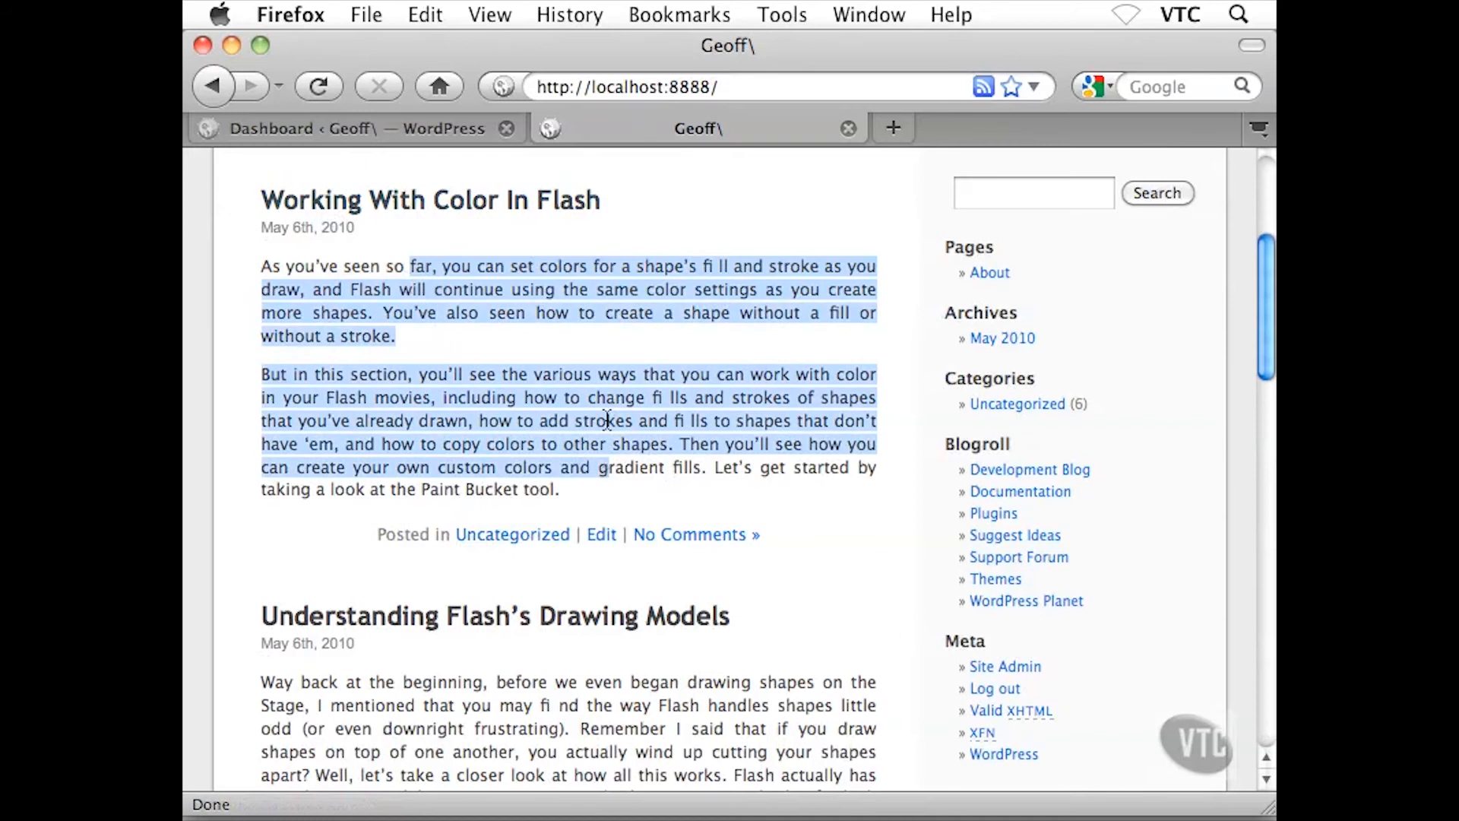
click(607, 420)
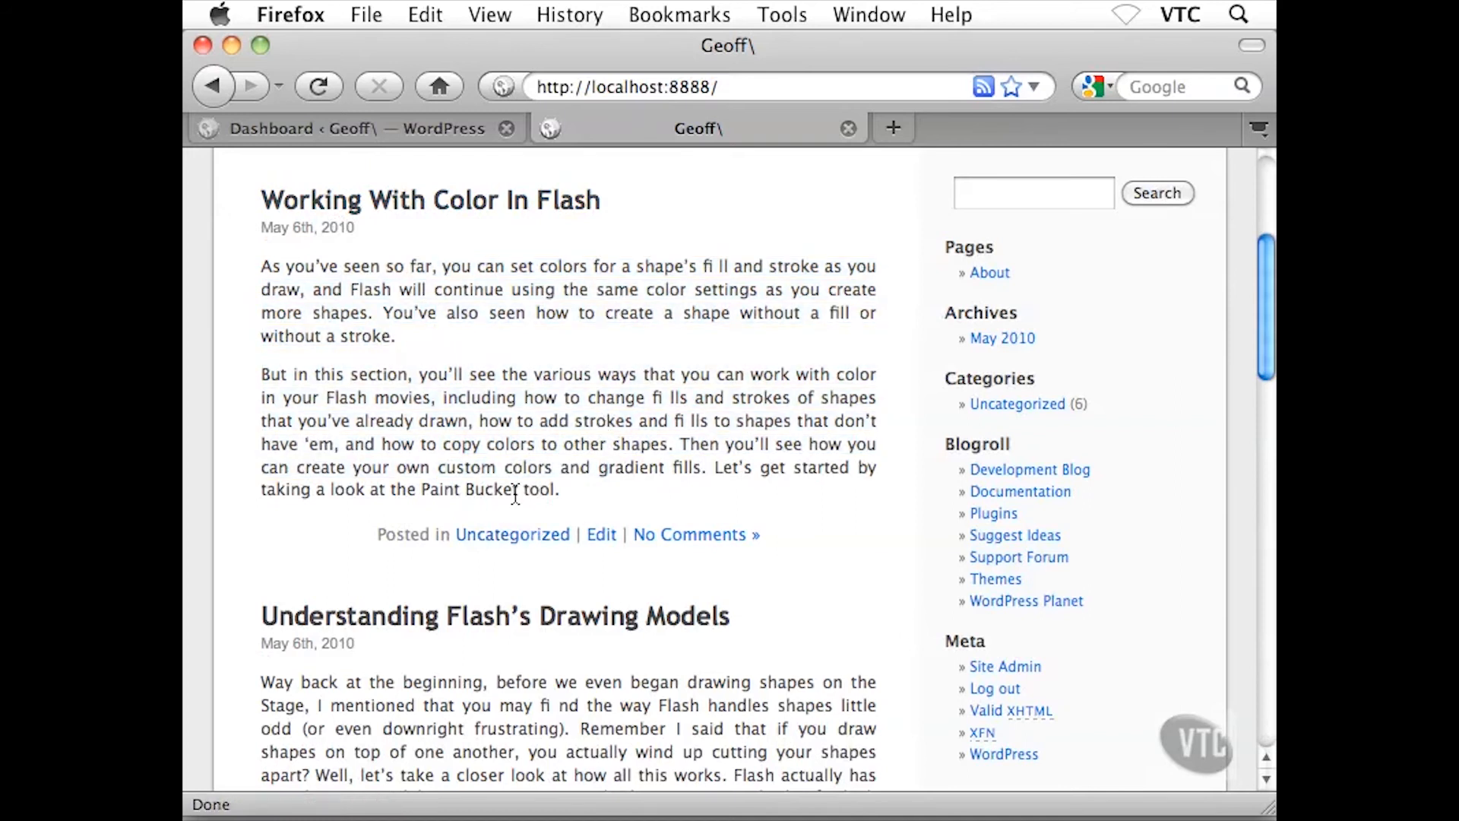
scroll(518, 592, down, 5)
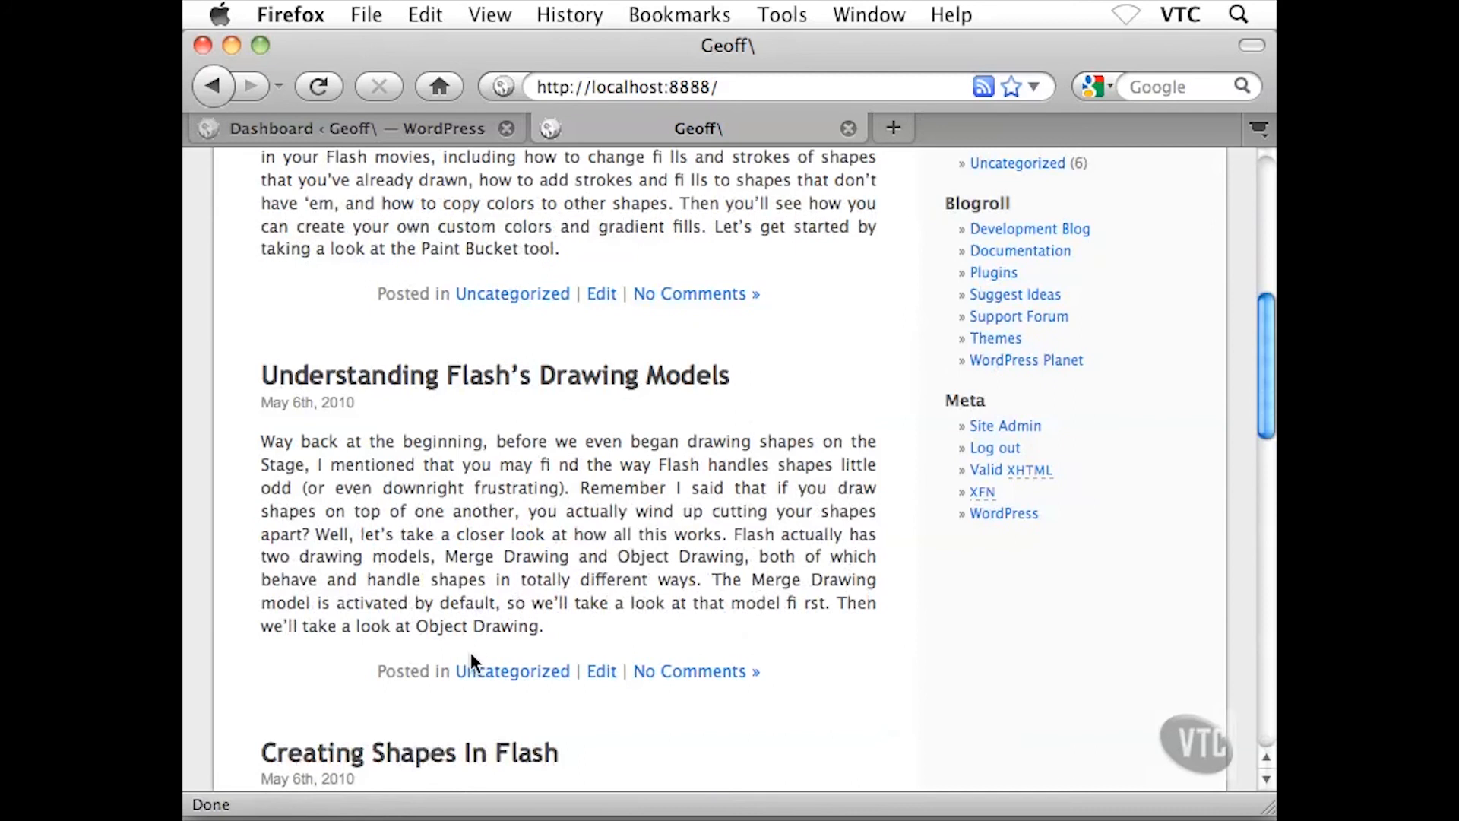
scroll(502, 680, down, 6)
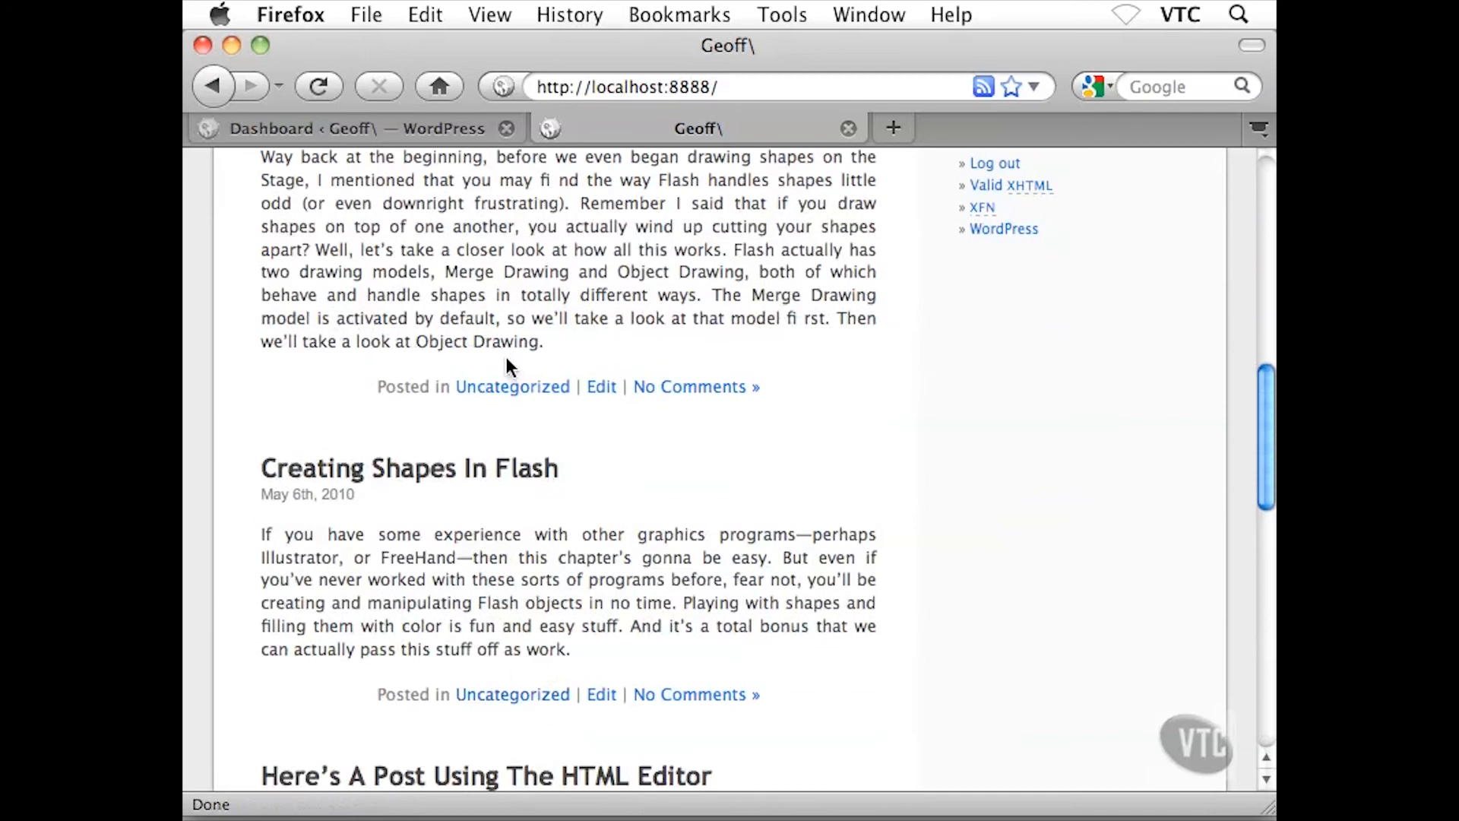
scroll(660, 391, up, 11)
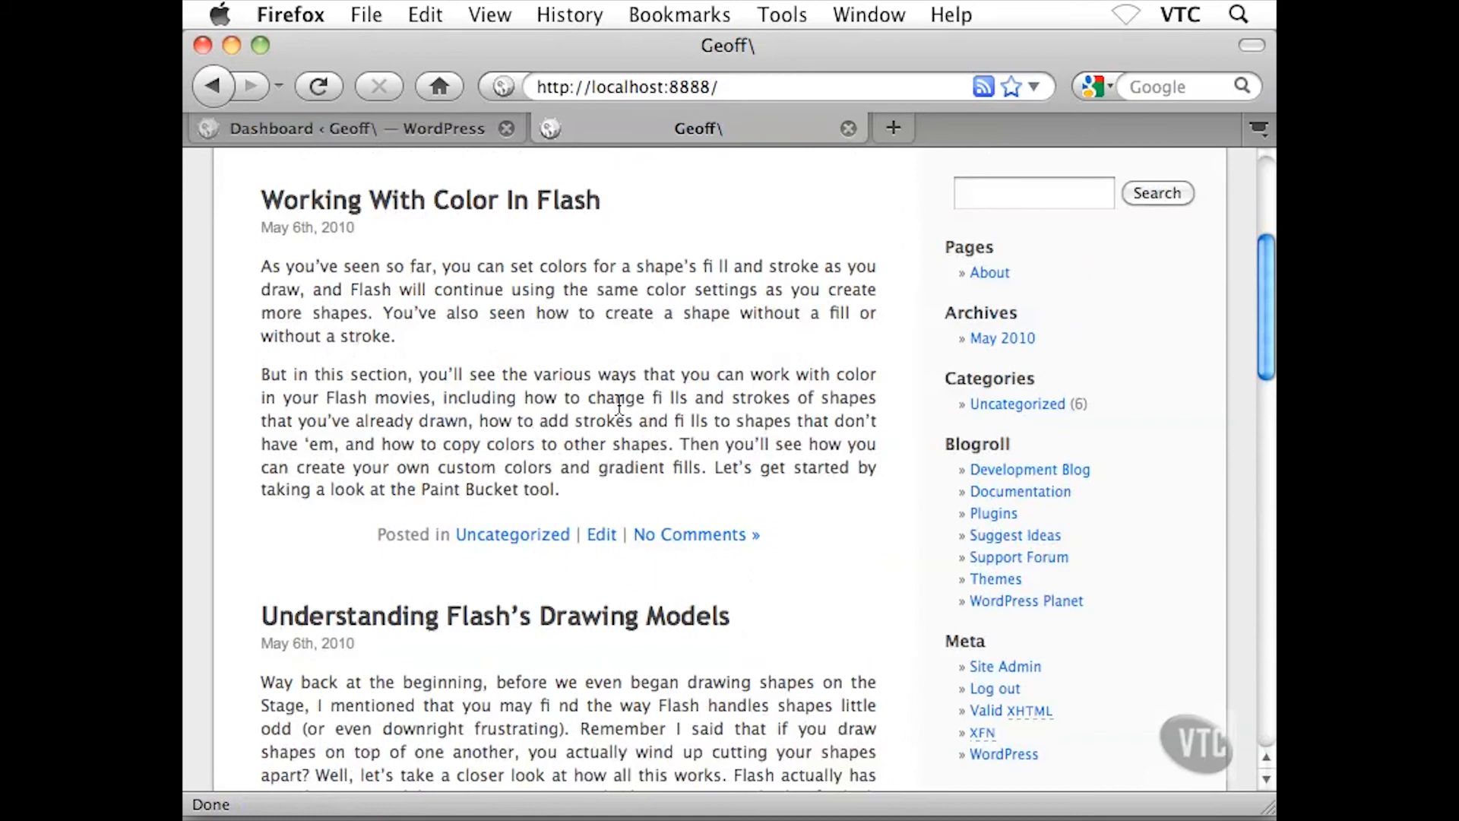
scroll(623, 406, up, 1)
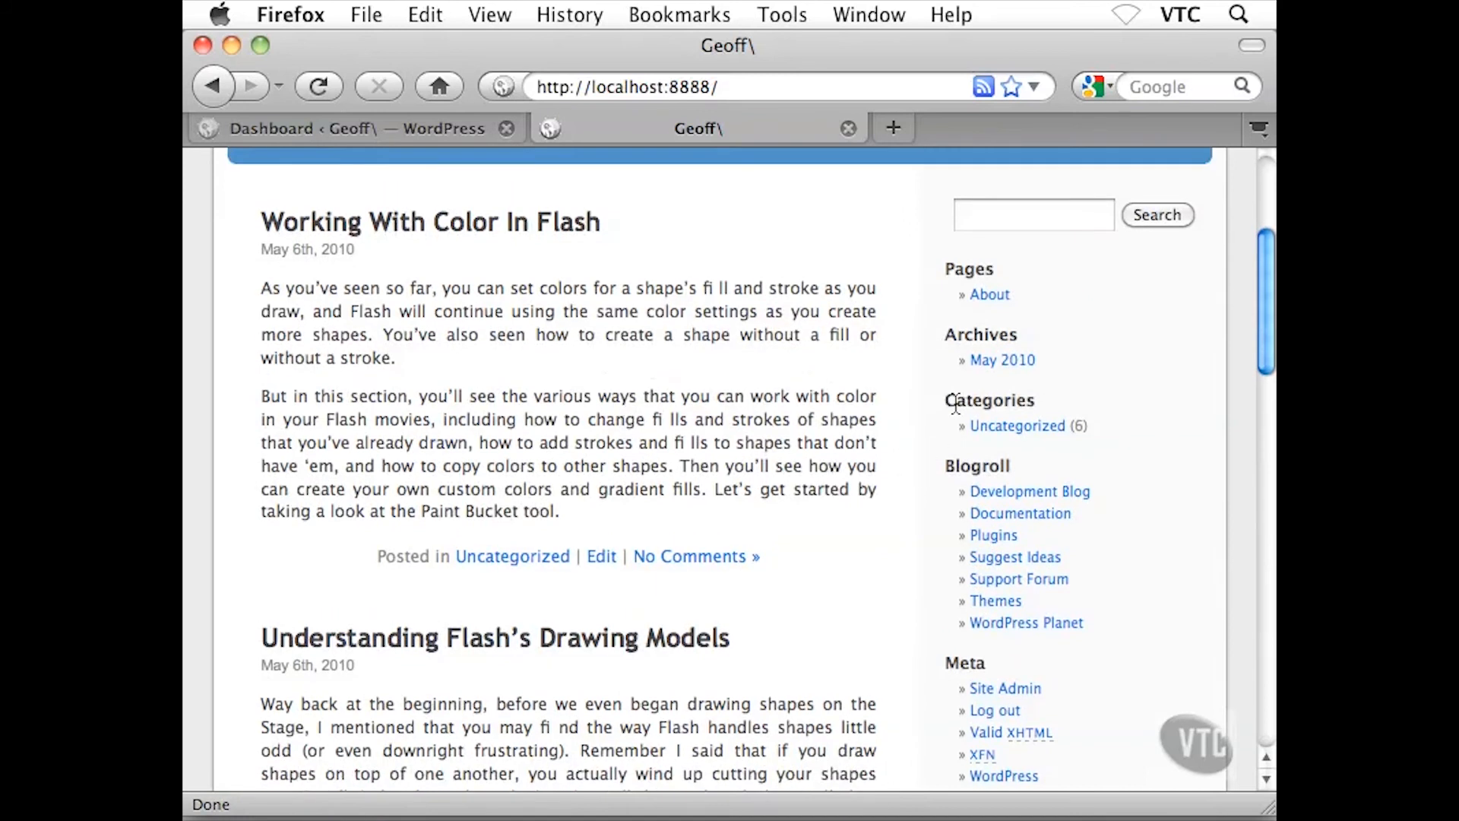
Examine the Categories heading and the Uncategorized entry beneath it in the blog's sidebar
drag(961, 407, 1038, 403)
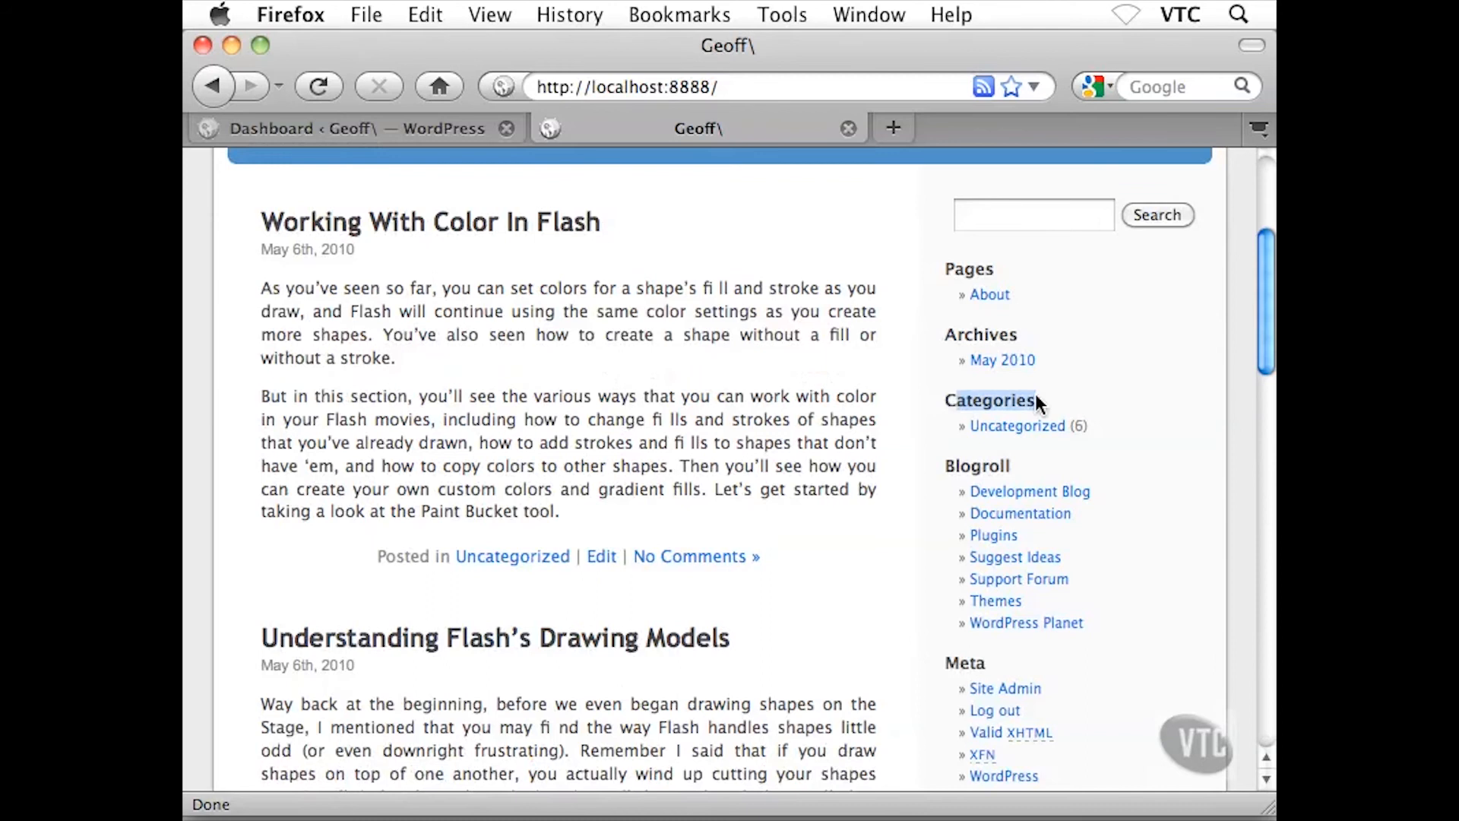
click(992, 404)
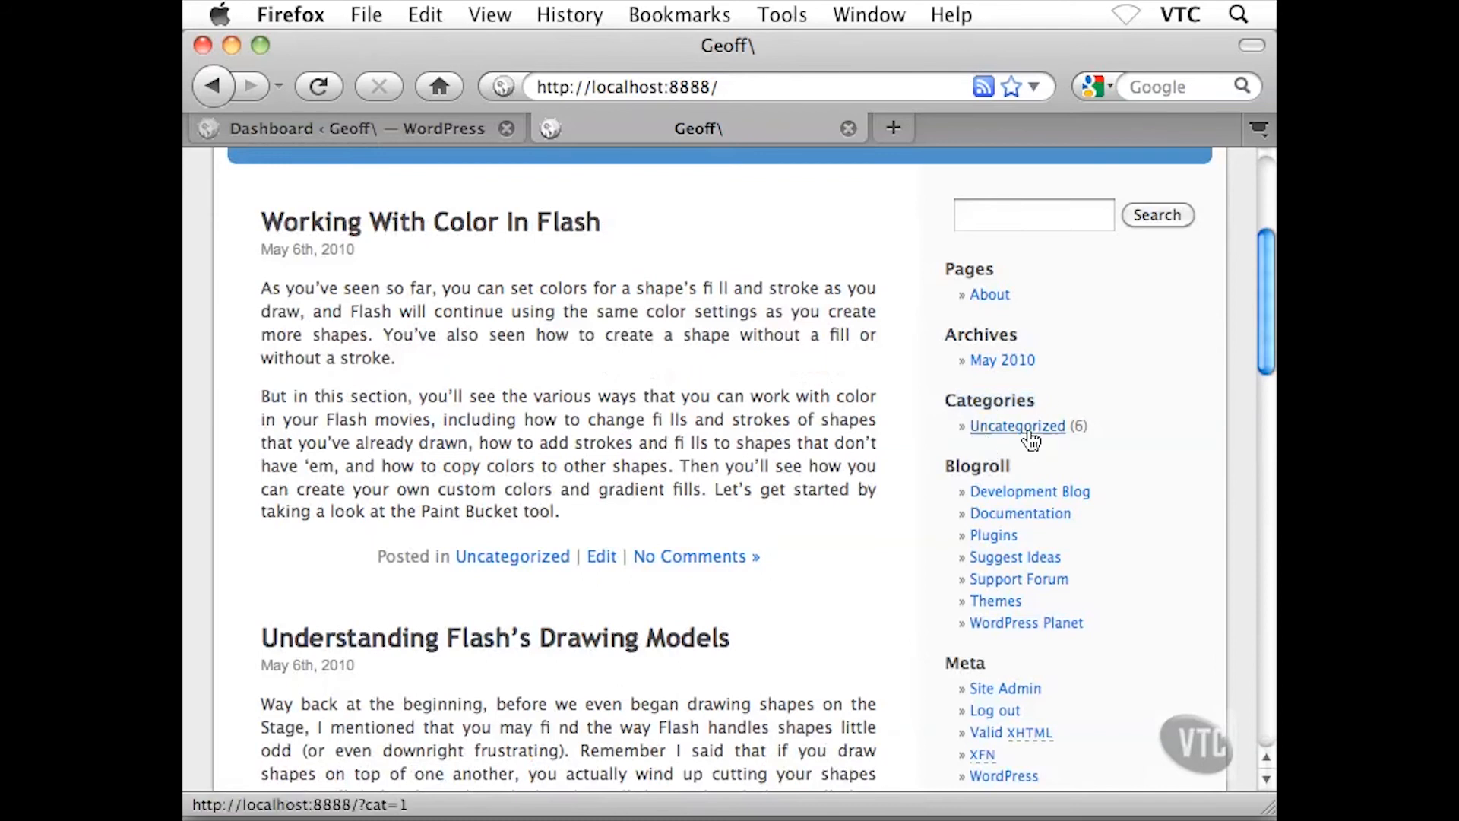
drag(1092, 439, 1082, 438)
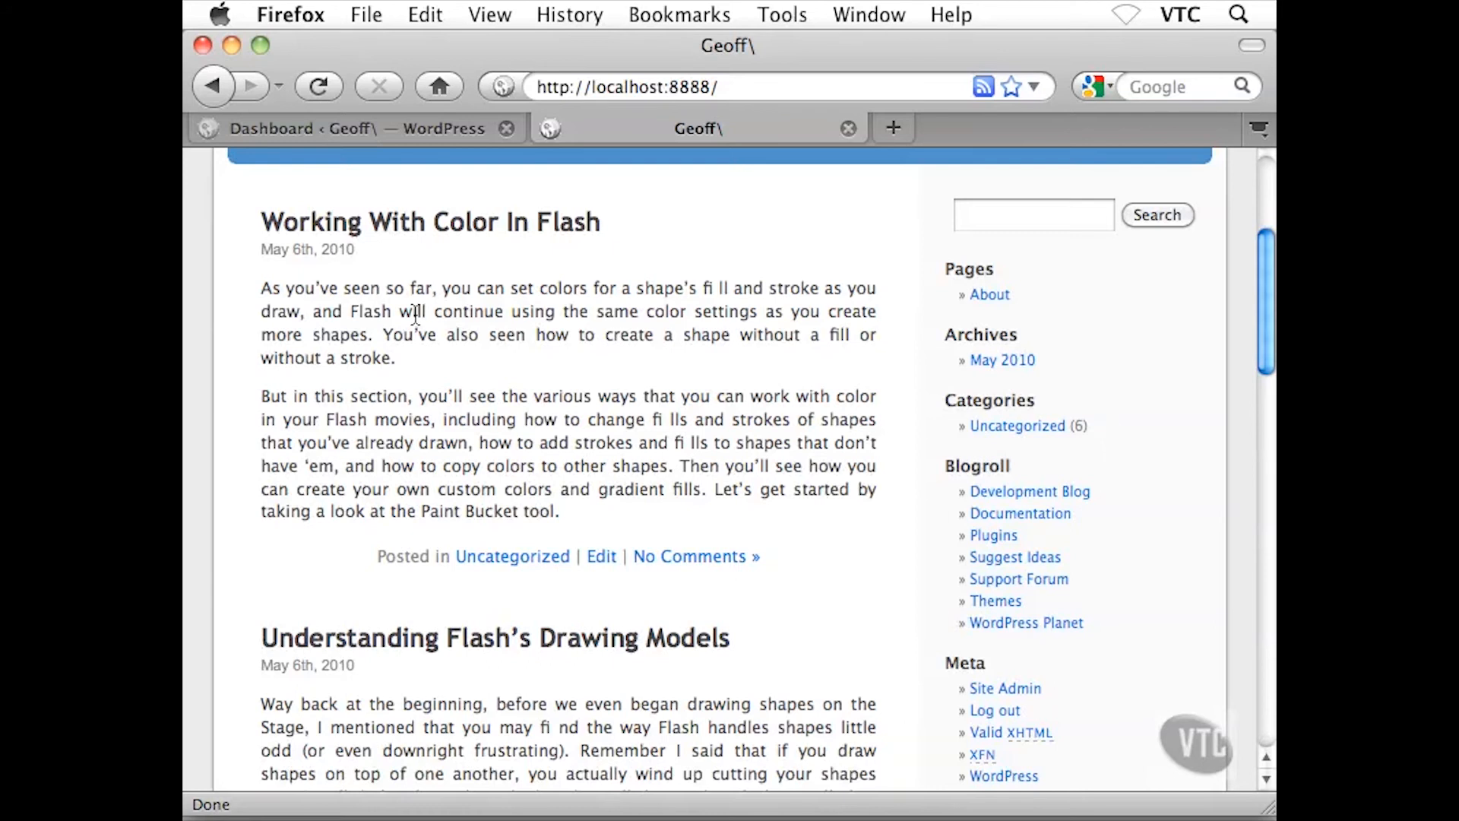
Open the Uncategorized category archive from the category link below the "Working With Color In Flash" post
scroll(388, 308, up, 5)
scroll(396, 433, down, 2)
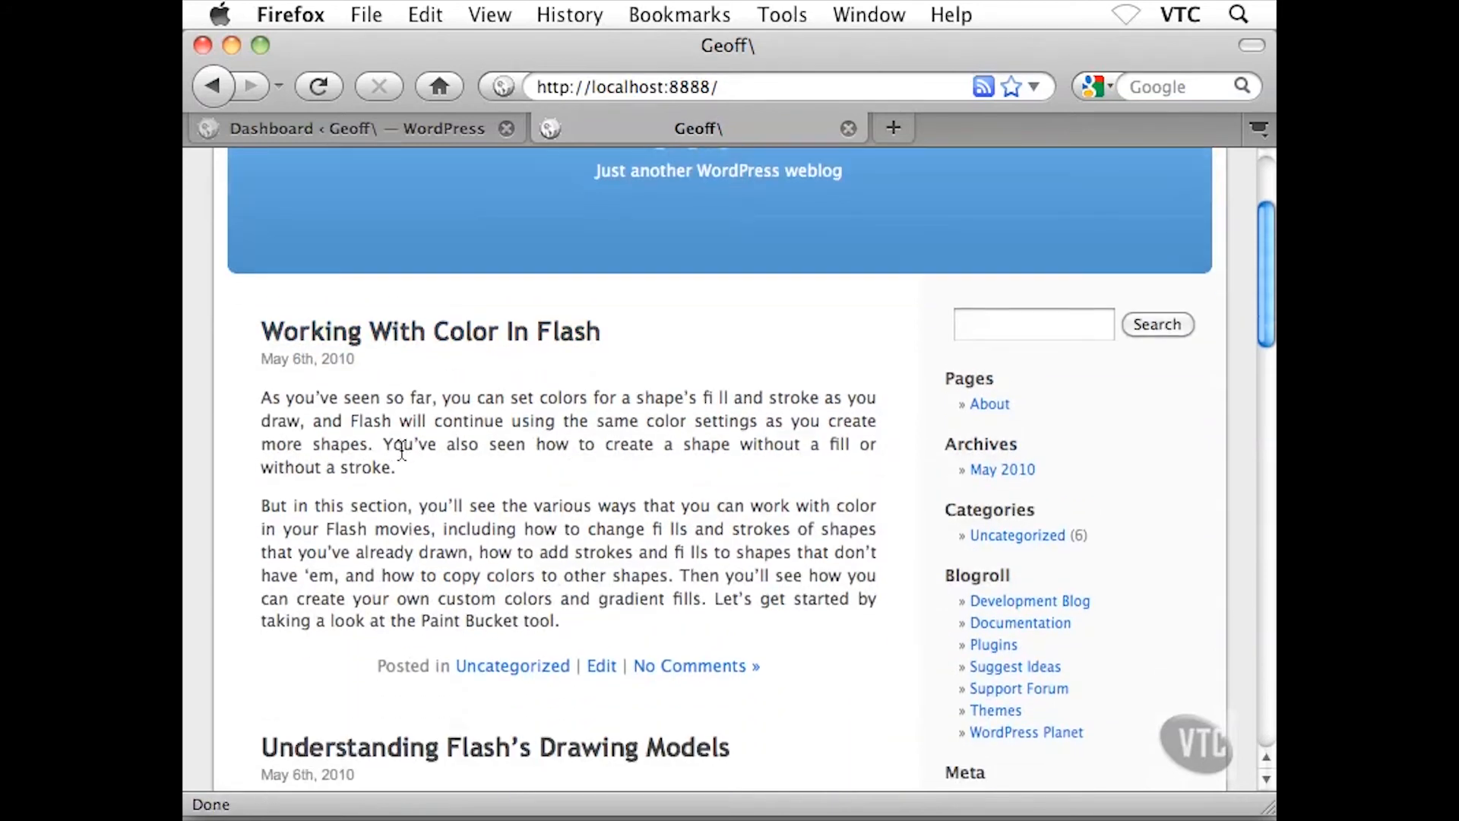
click(501, 669)
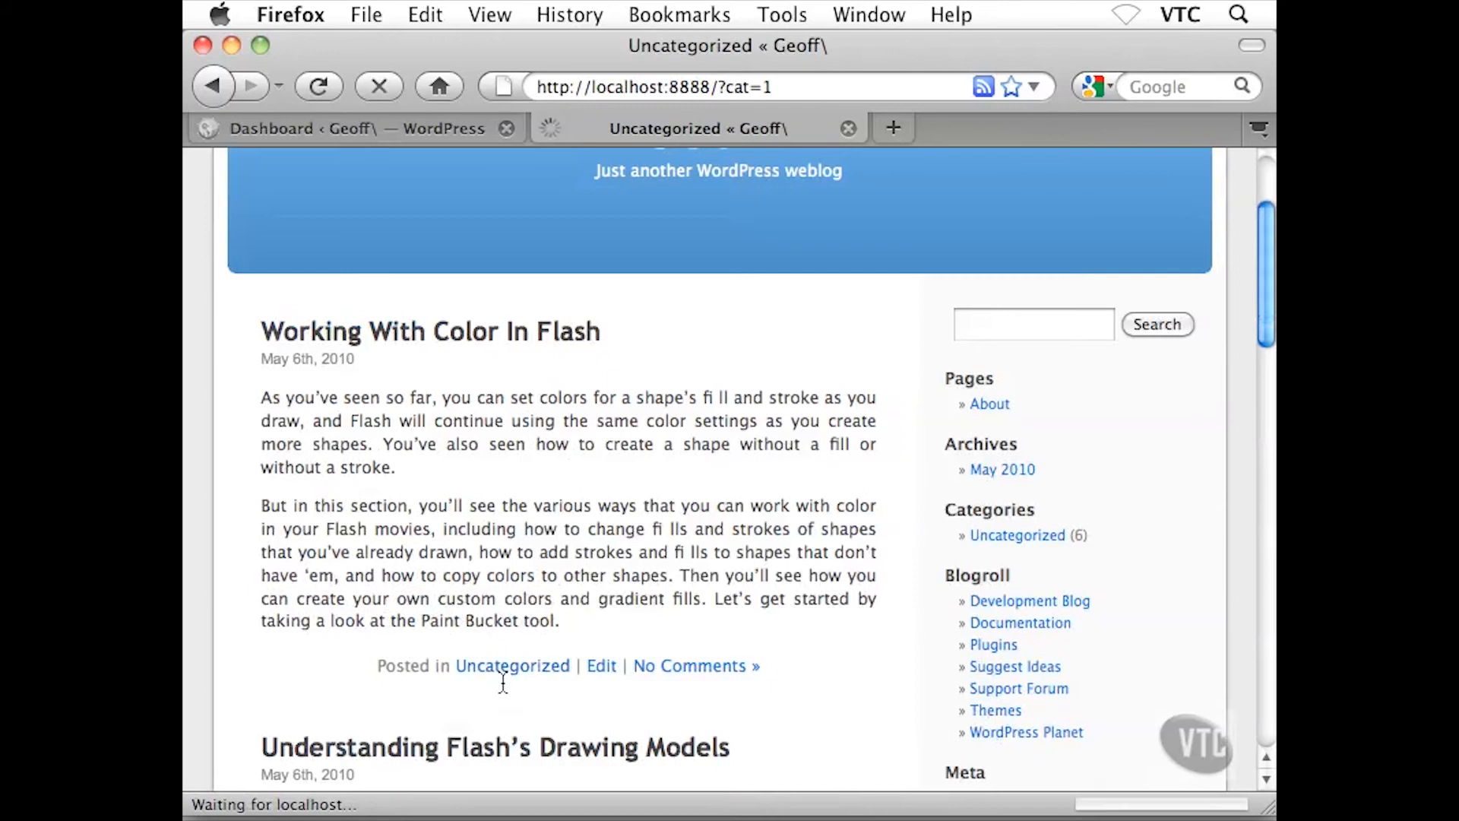
Examine the Uncategorized archive's heading and look through its posts down to "Hello world!"
scroll(539, 585, down, 3)
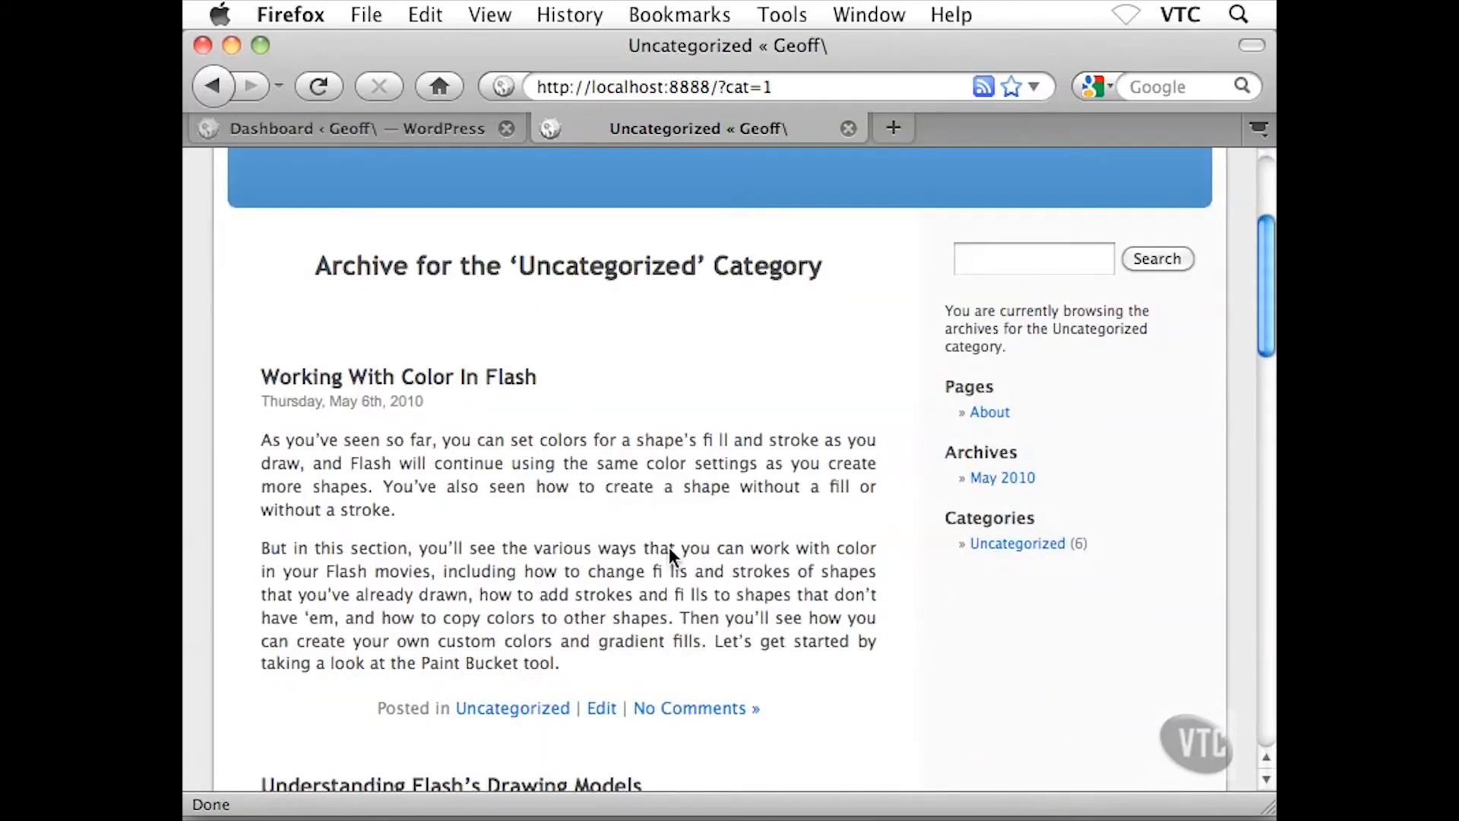
drag(323, 265, 810, 263)
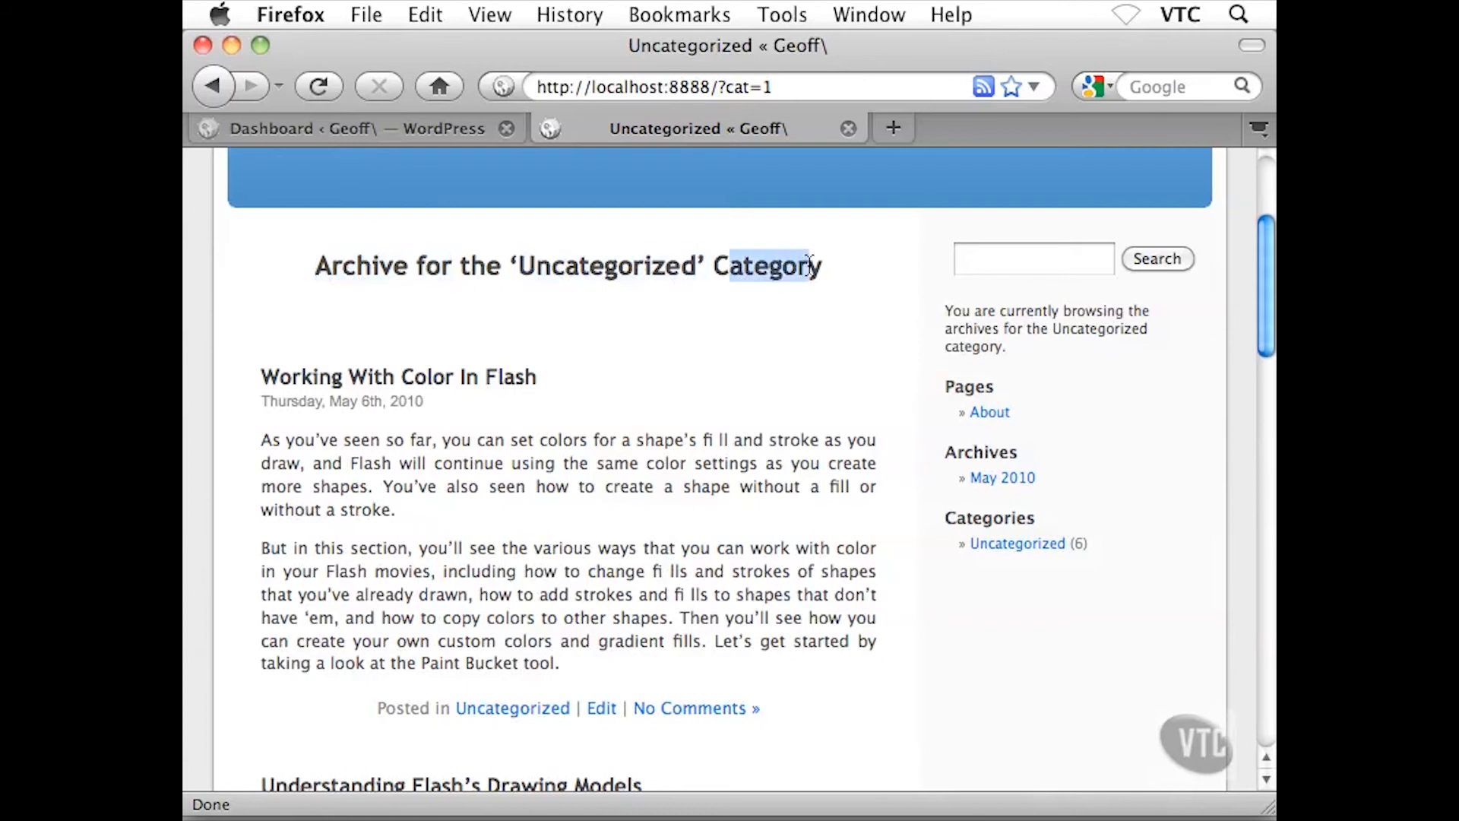
click(803, 270)
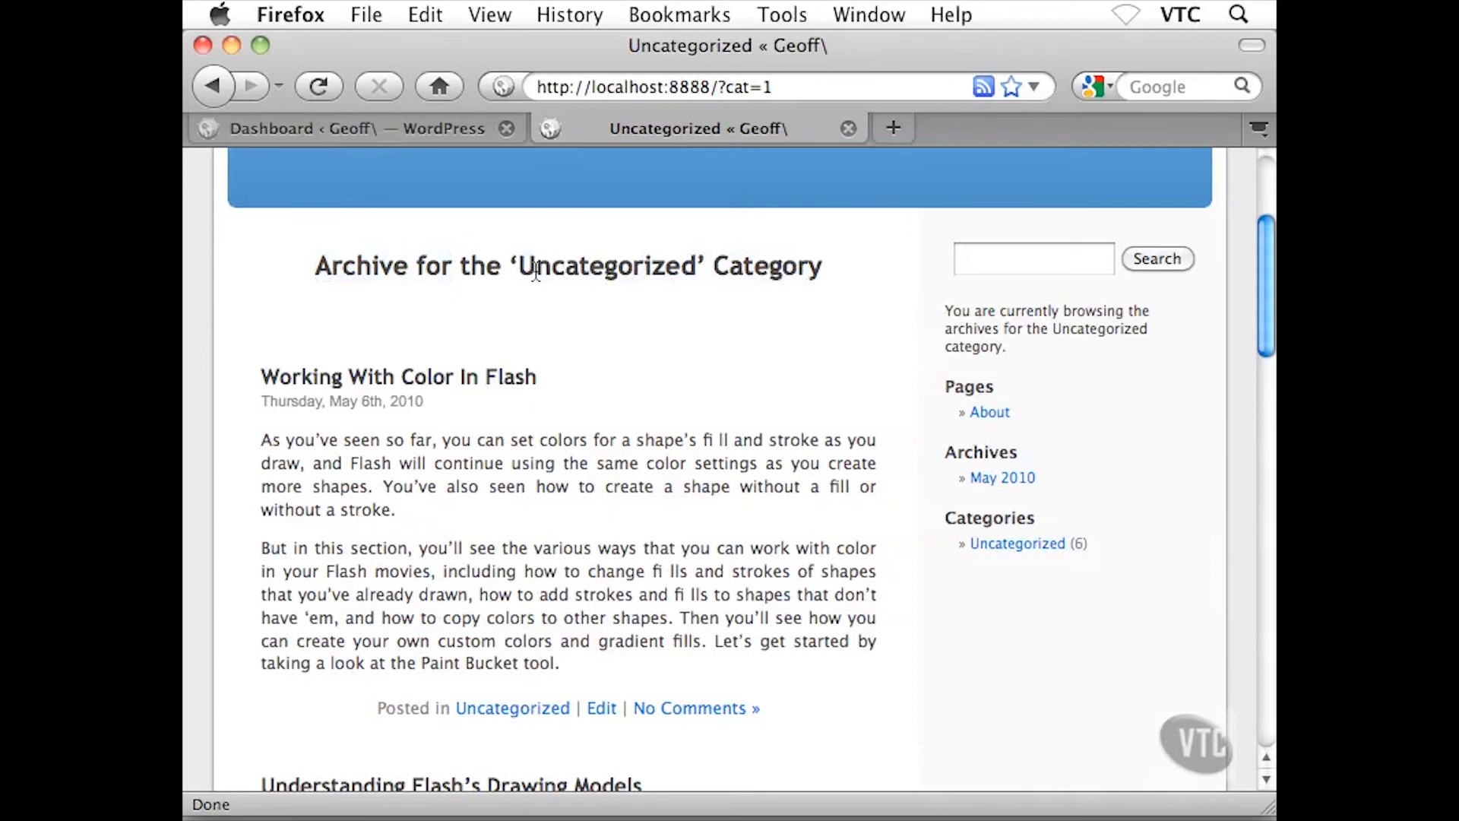
drag(522, 270, 696, 267)
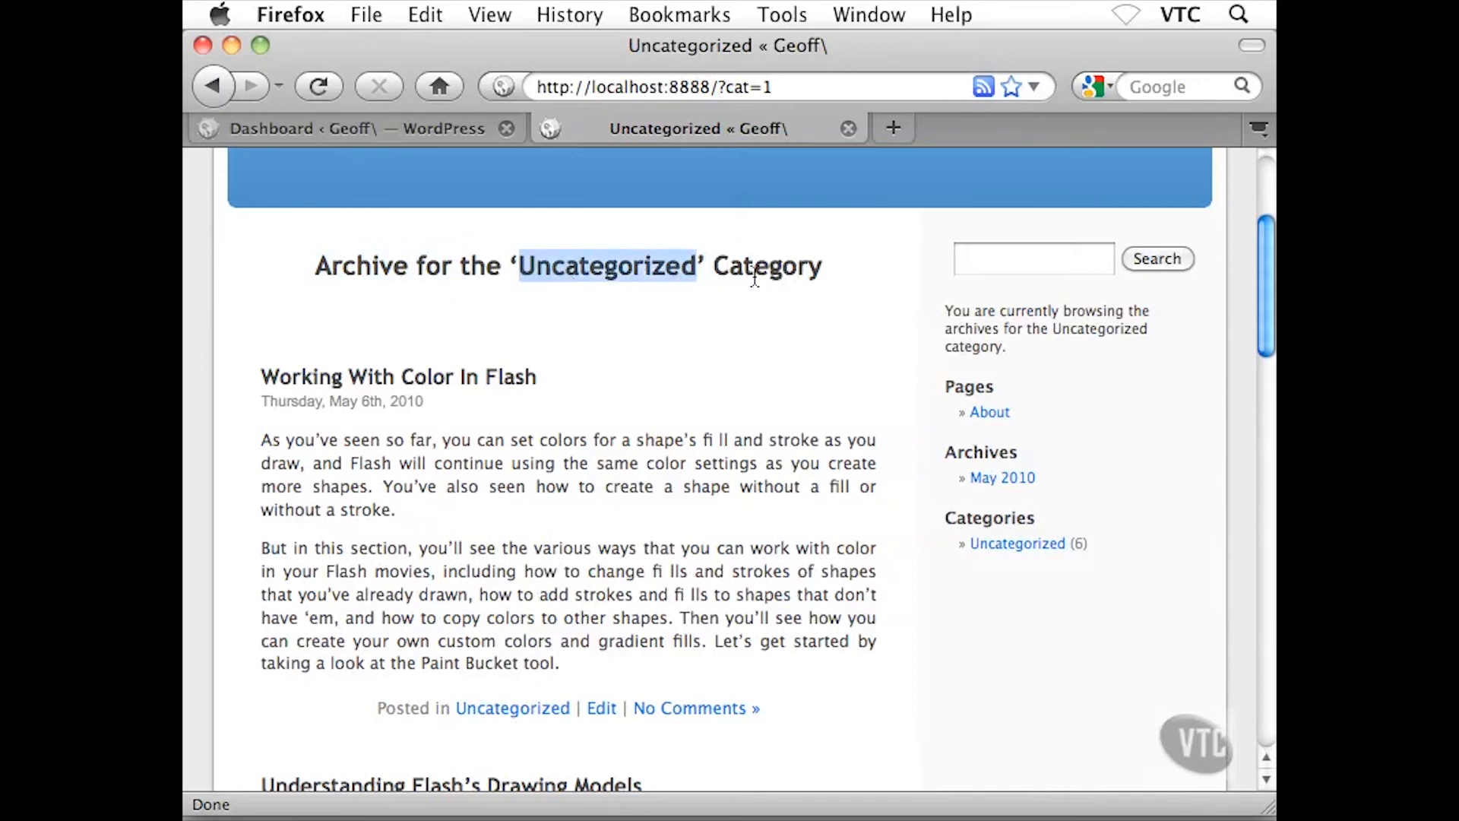
click(762, 386)
scroll(671, 480, down, 5)
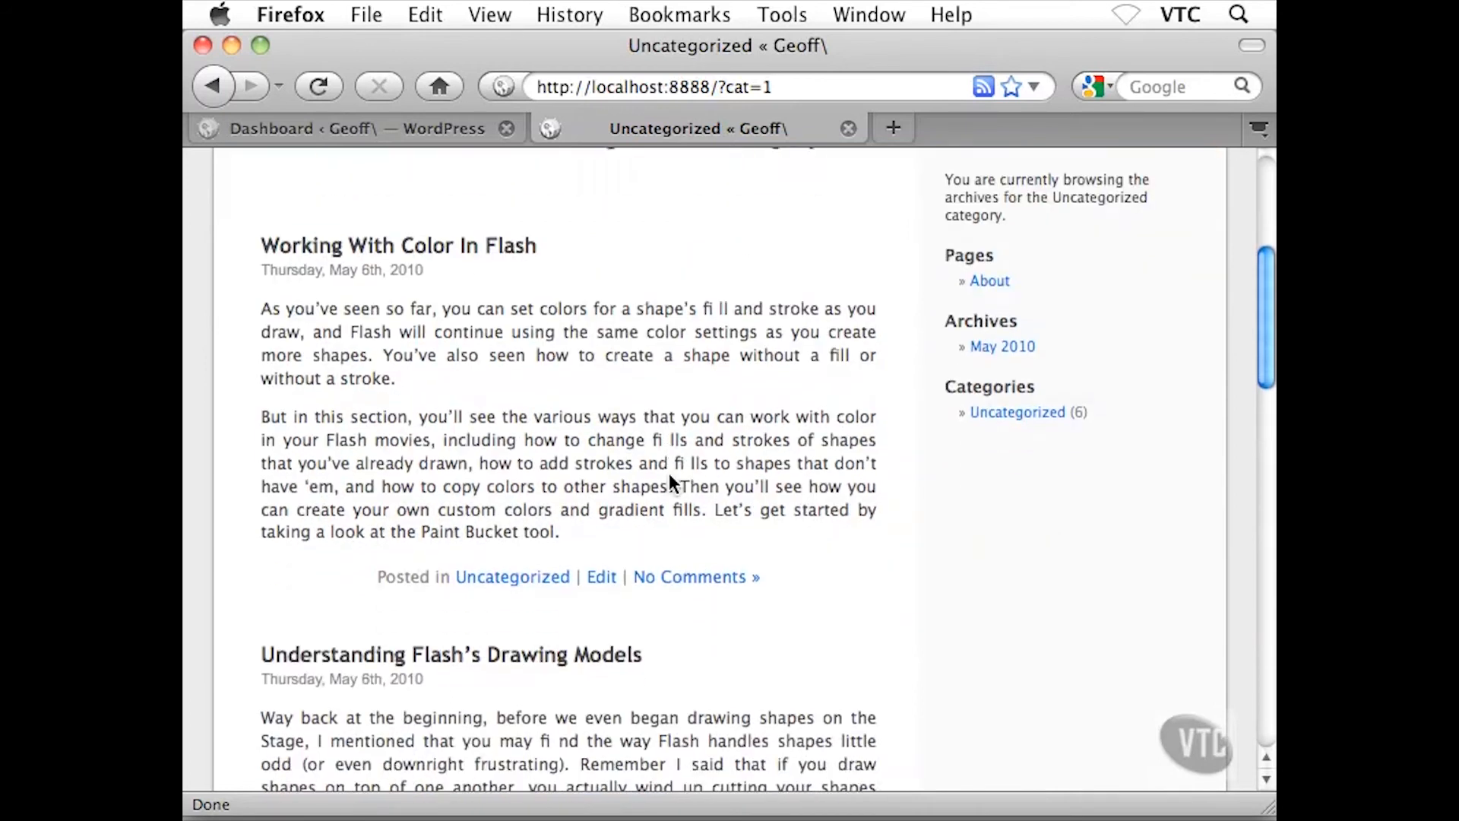
scroll(669, 483, down, 15)
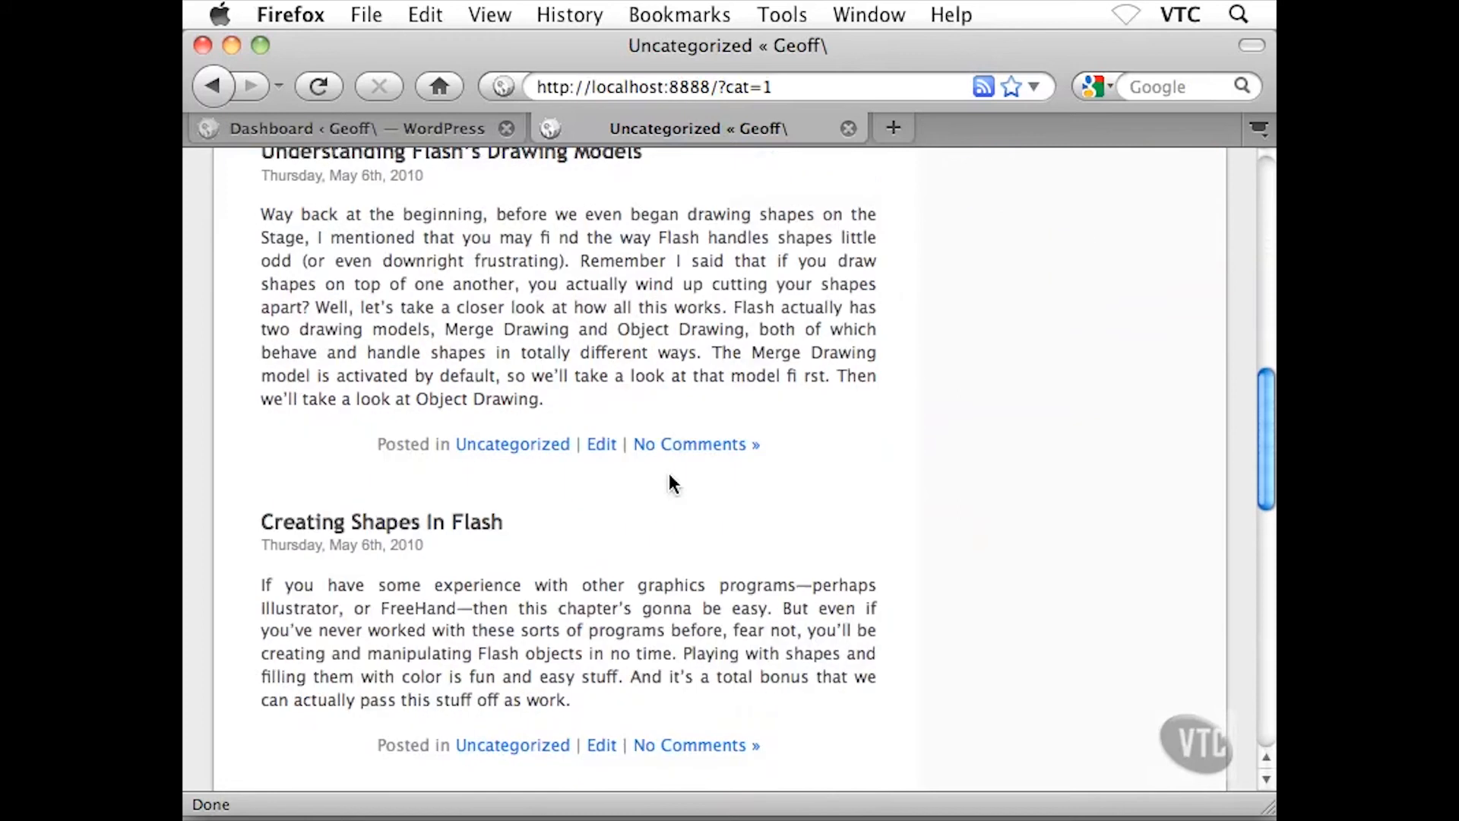
scroll(669, 477, down, 16)
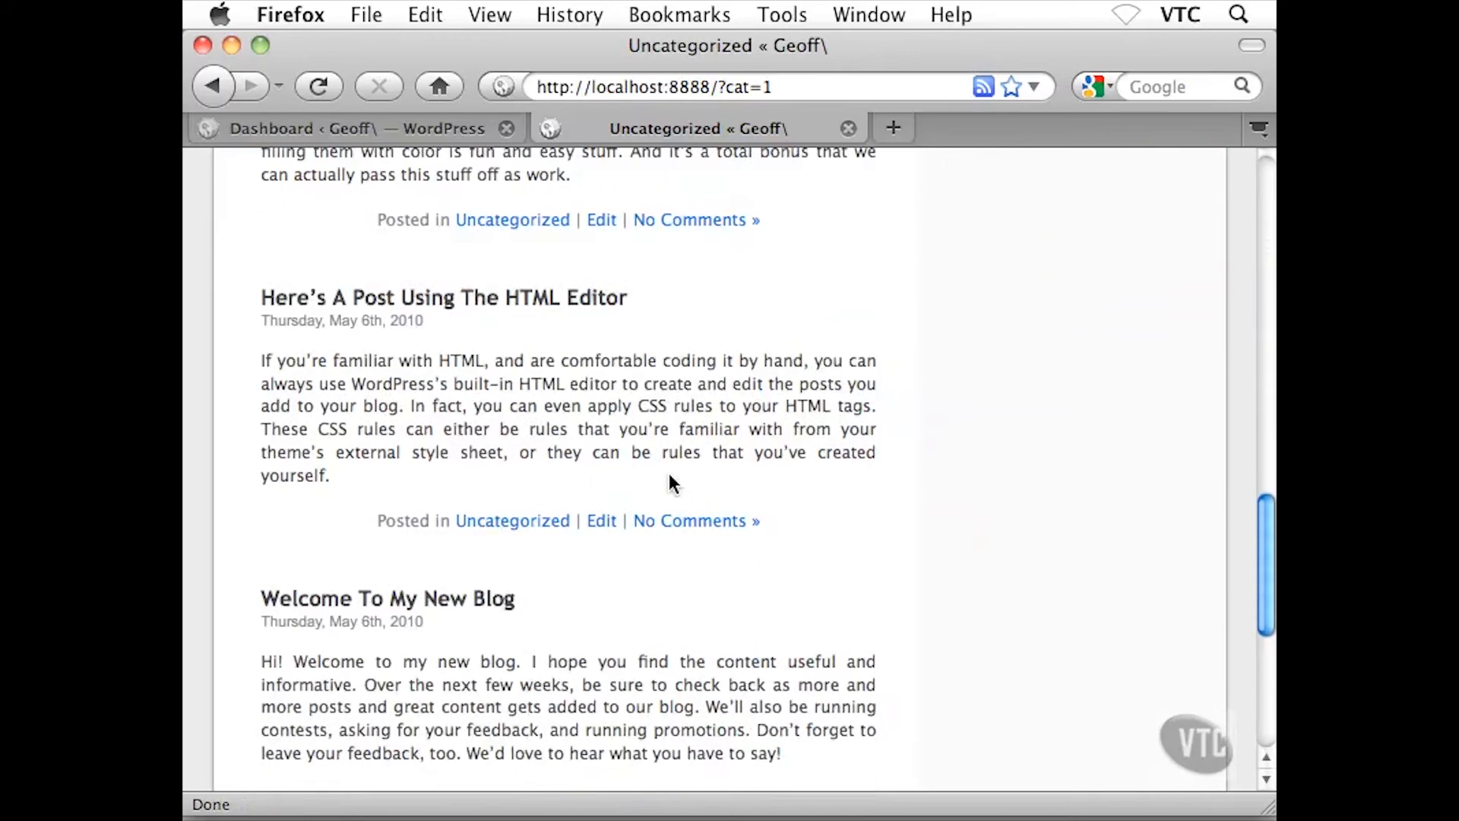
scroll(670, 479, down, 8)
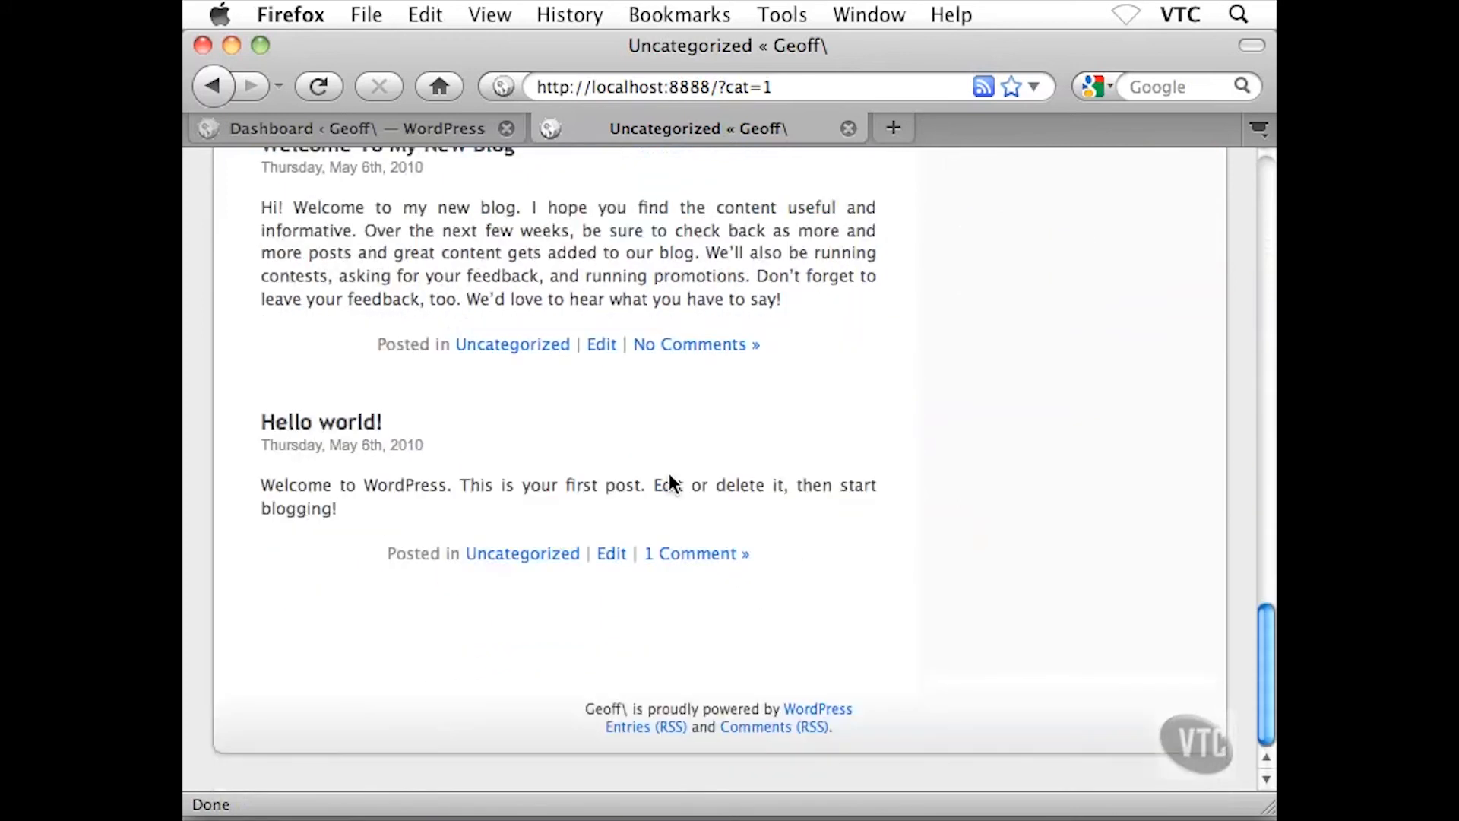
scroll(668, 473, up, 20)
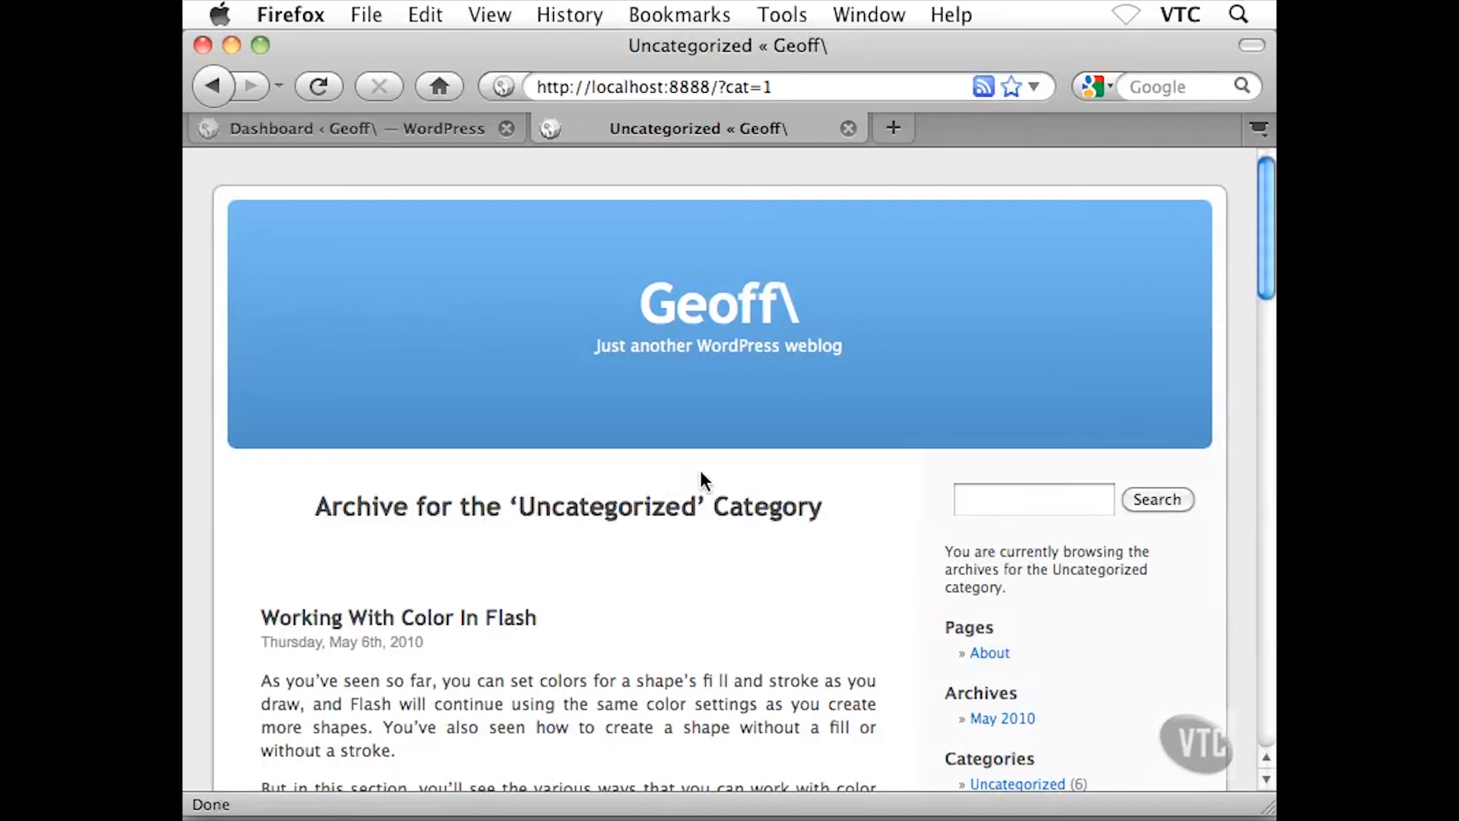
Inspect the archive page's web address, highlighting its "/?cat=1" part
click(702, 90)
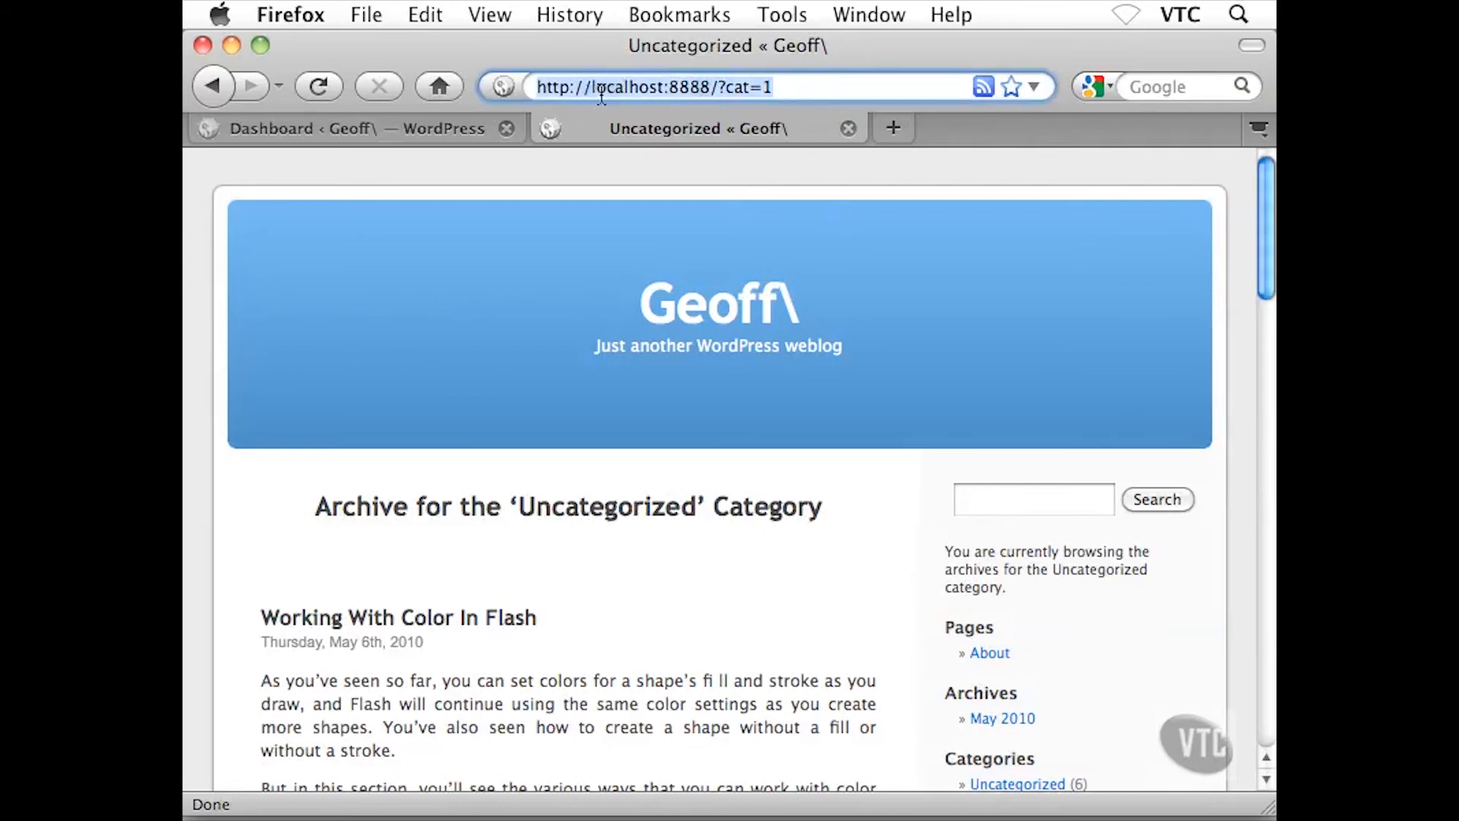
click(524, 88)
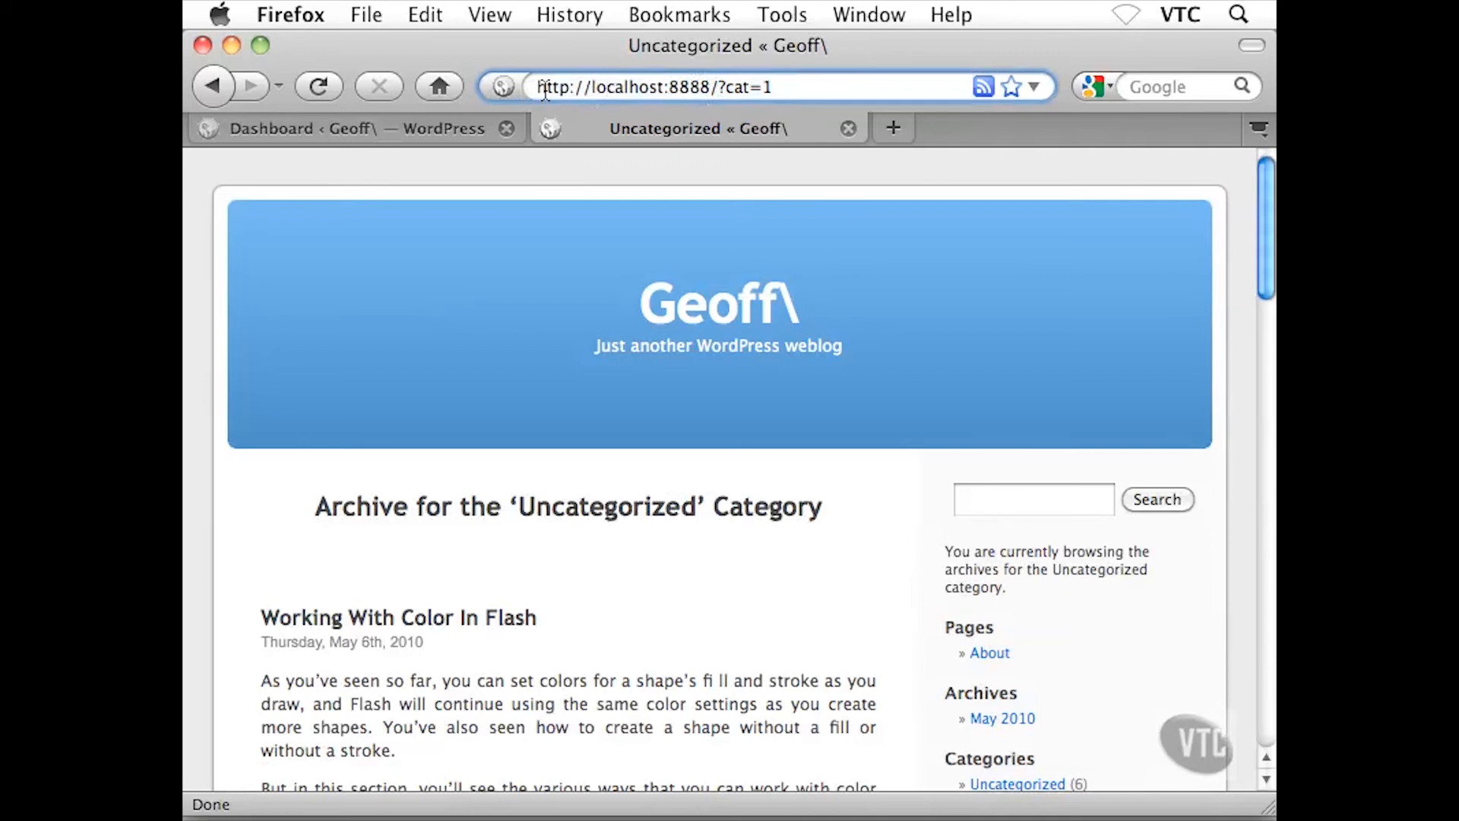
click(594, 88)
drag(712, 86, 772, 88)
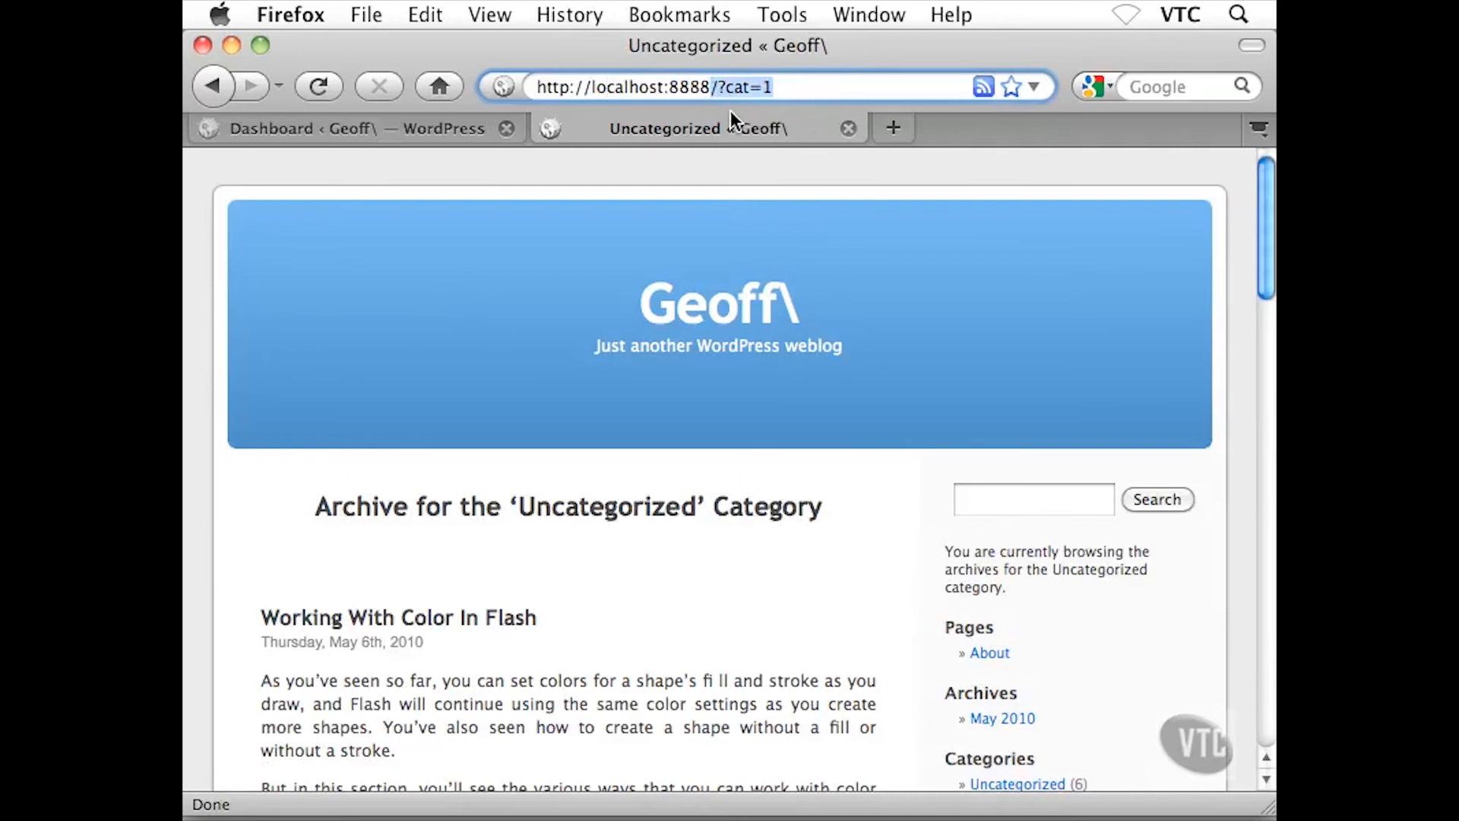
click(764, 88)
drag(764, 88, 787, 89)
drag(728, 80, 710, 85)
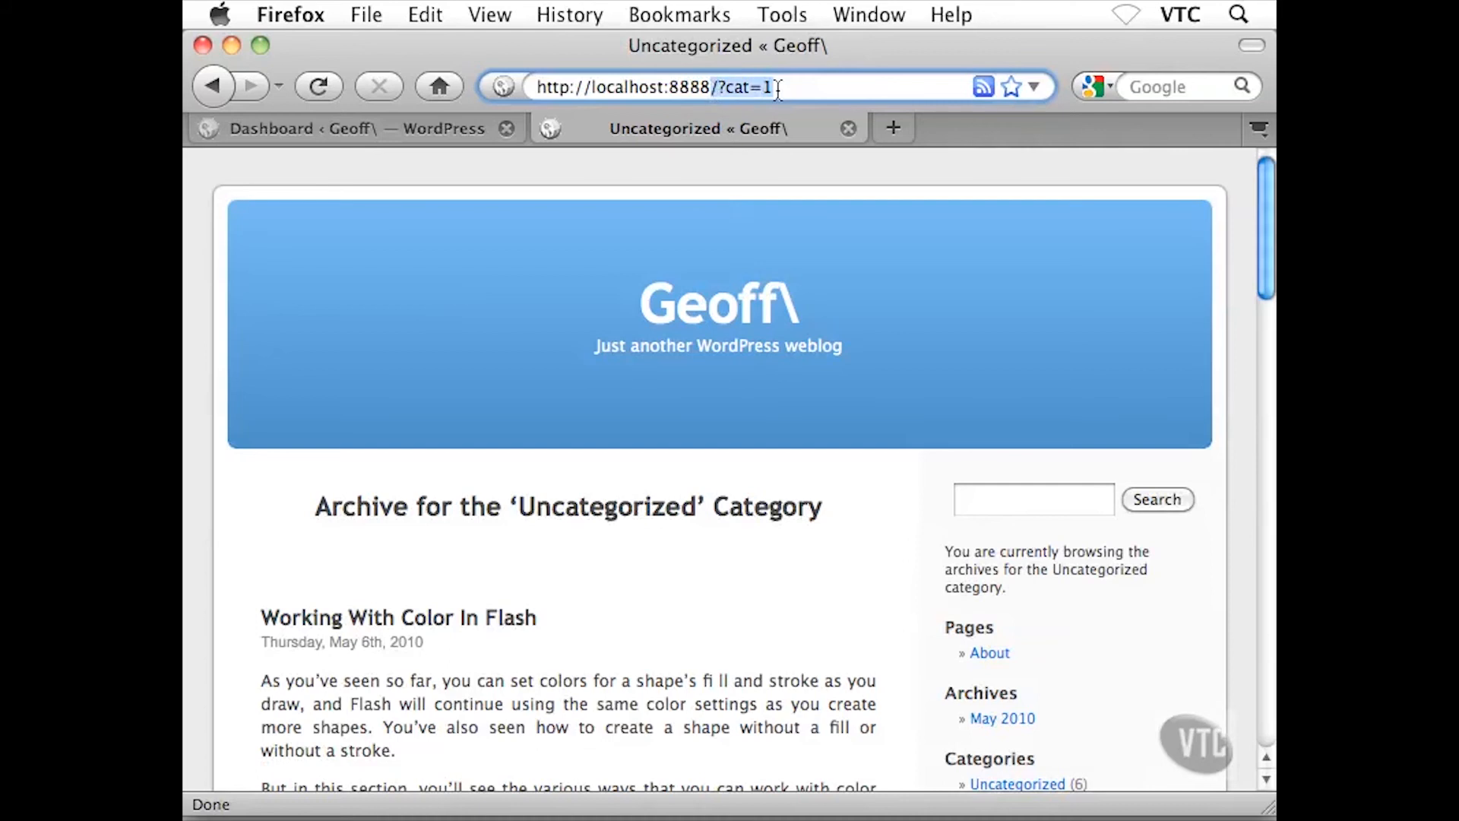
click(717, 313)
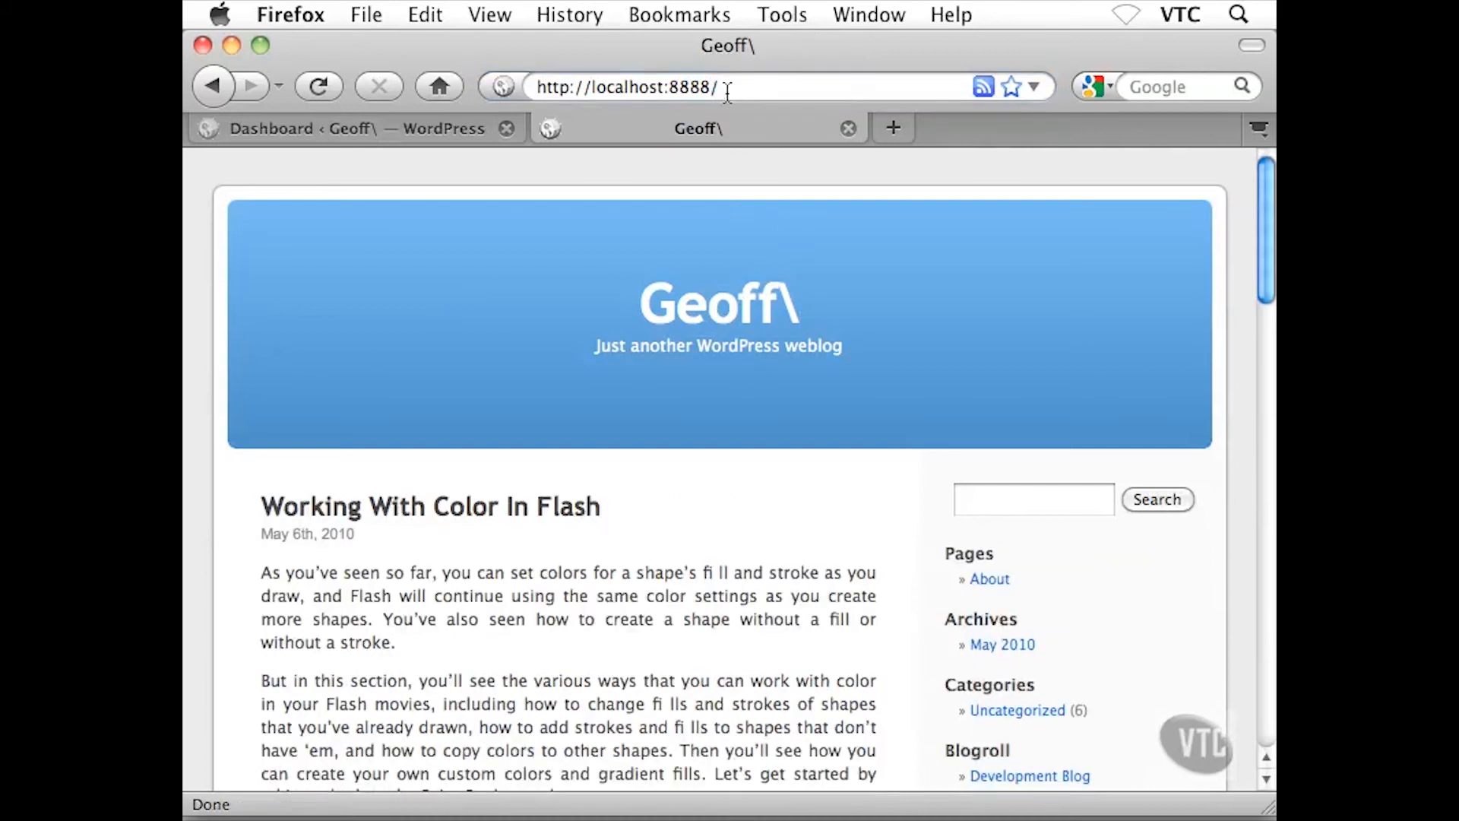
scroll(734, 450, down, 3)
click(403, 645)
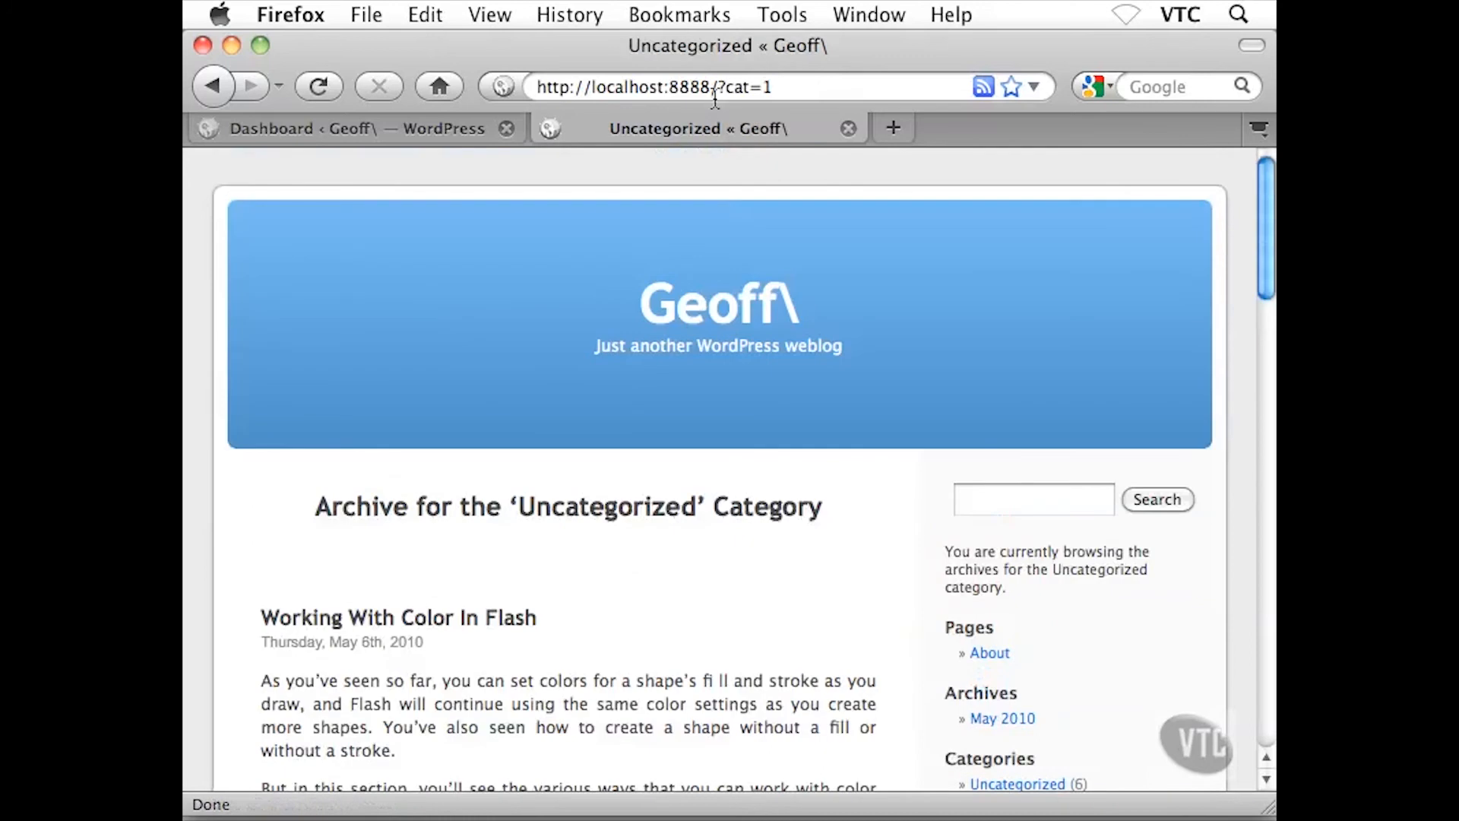
Load the Uncategorized category's RSS feed by appending "&feed=rss2" to the archive's address
click(778, 88)
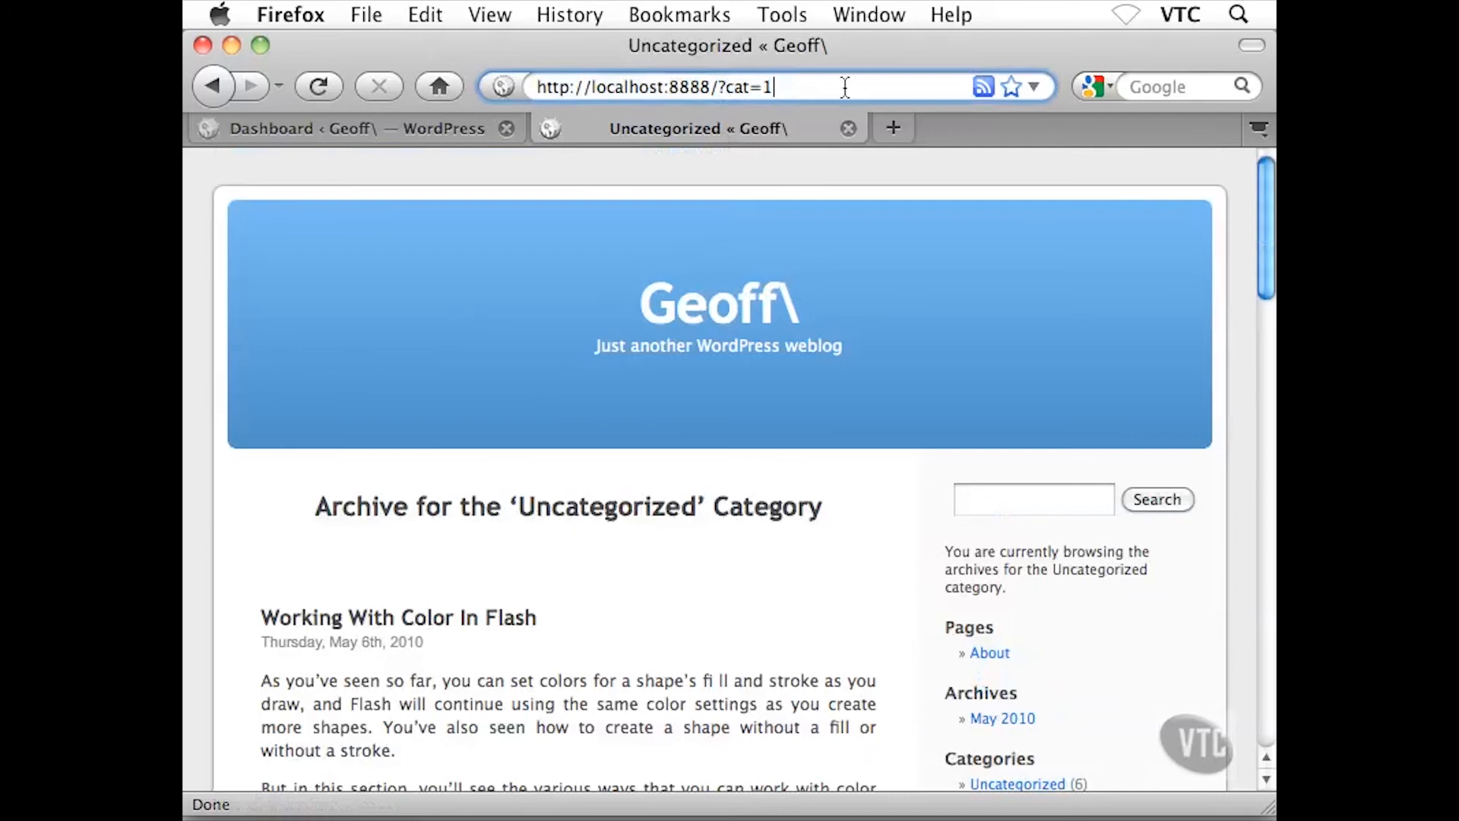
text(&)
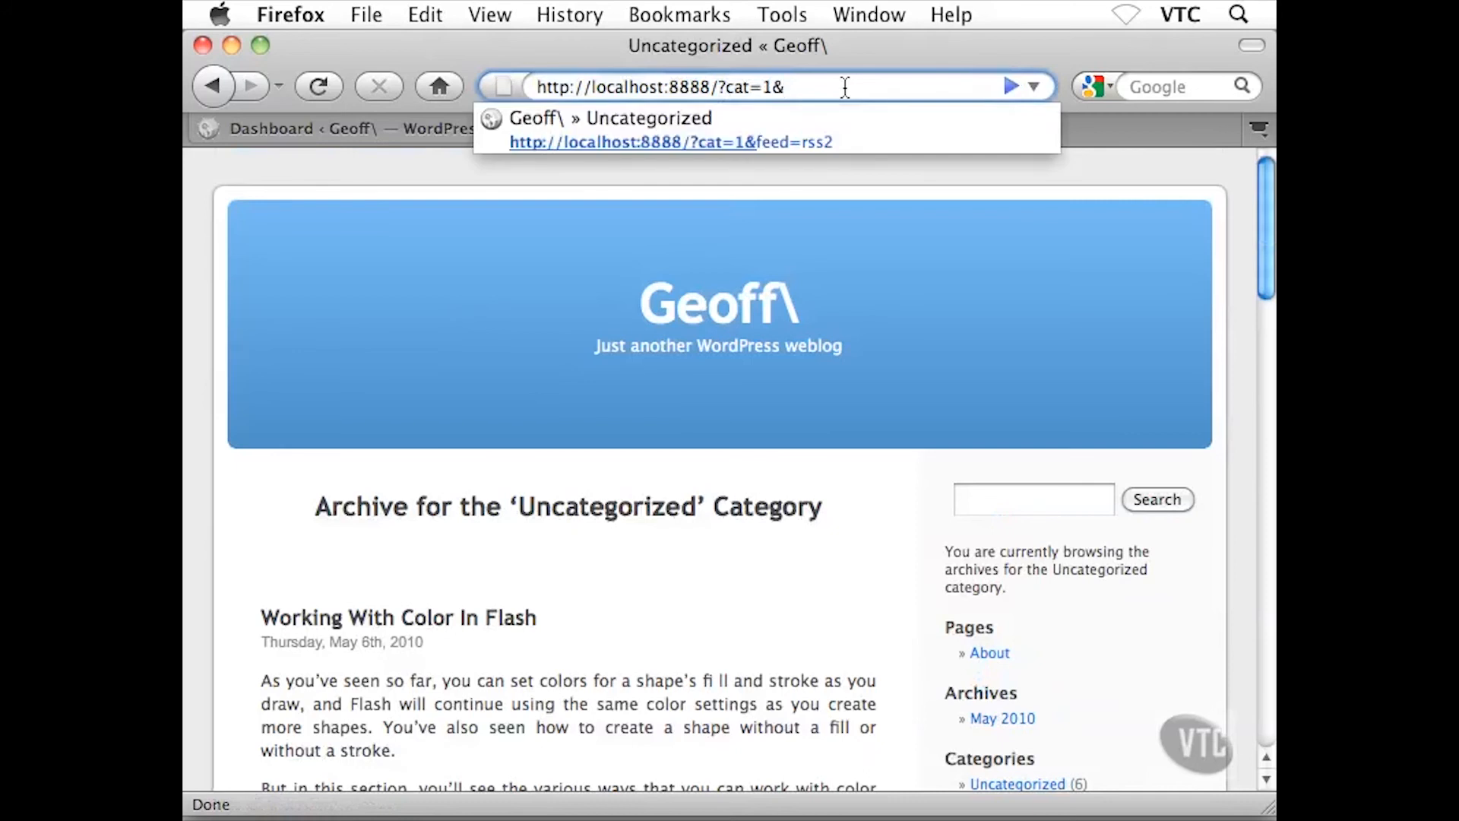
text(feed=rss2)
key(Return)
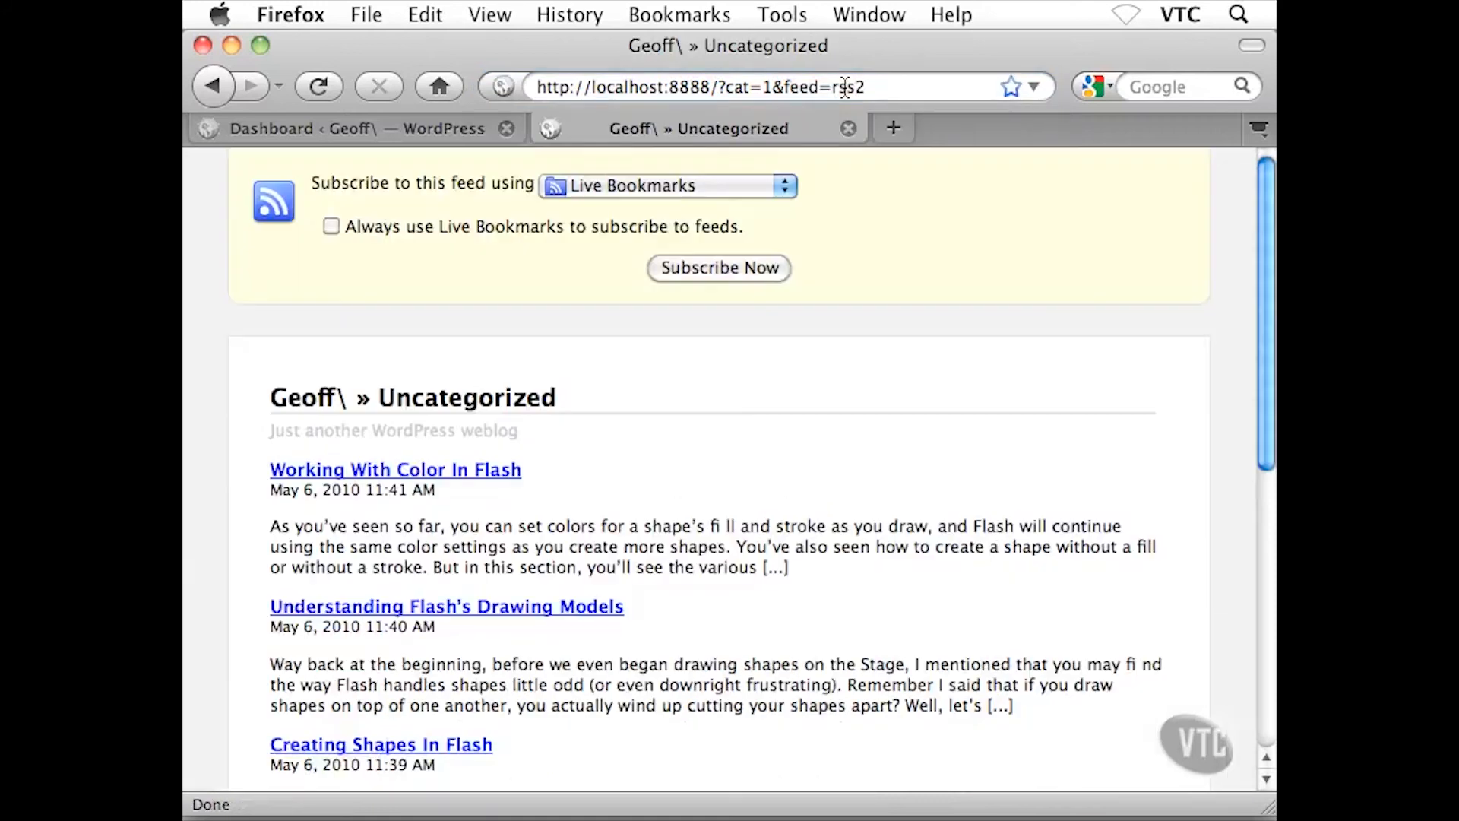
Look through the posts listed in the category's RSS feed and inspect the feed's full address
scroll(911, 363, down, 5)
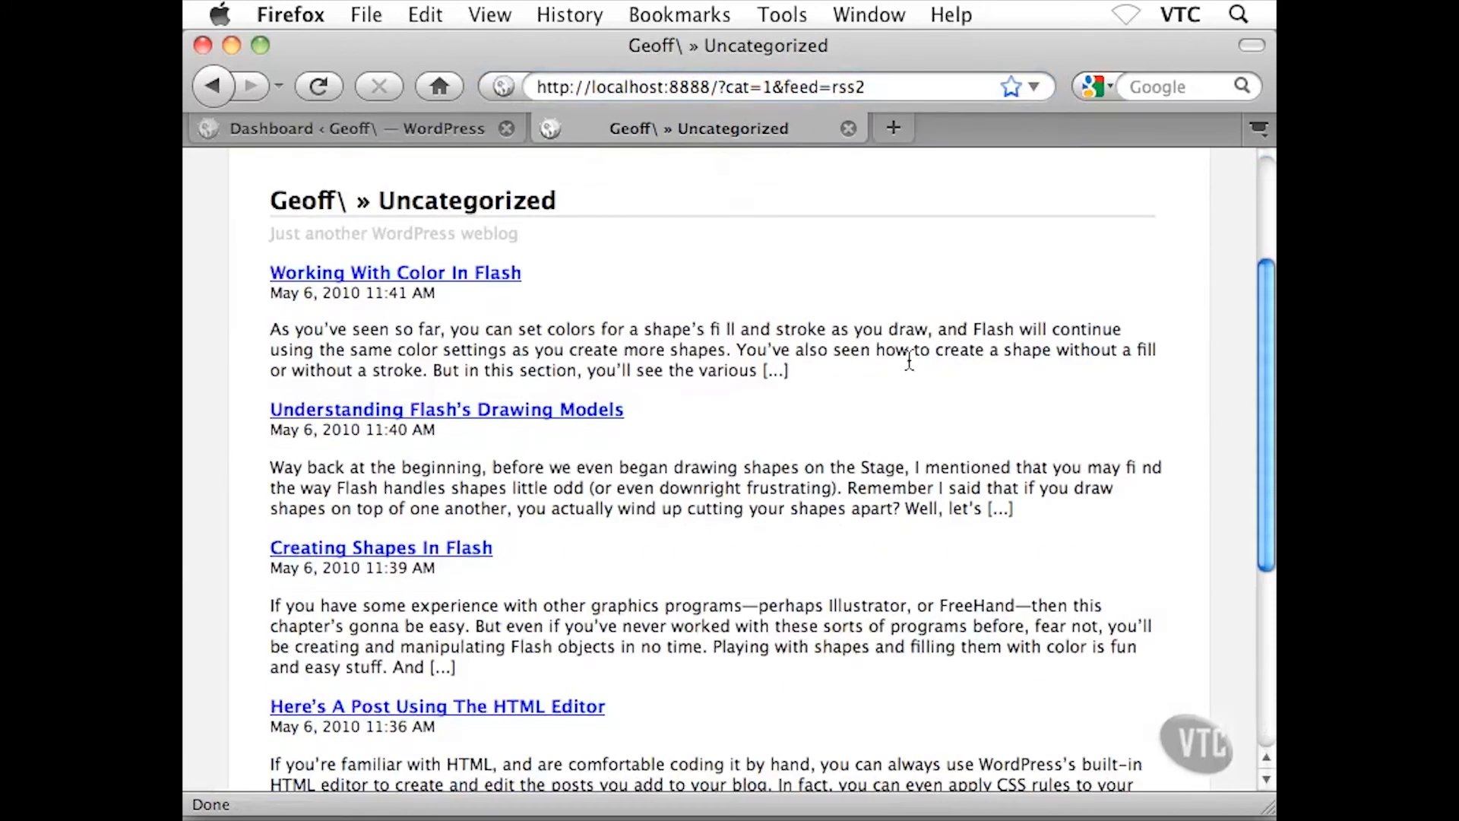
scroll(911, 364, down, 6)
scroll(911, 365, up, 7)
scroll(671, 380, up, 4)
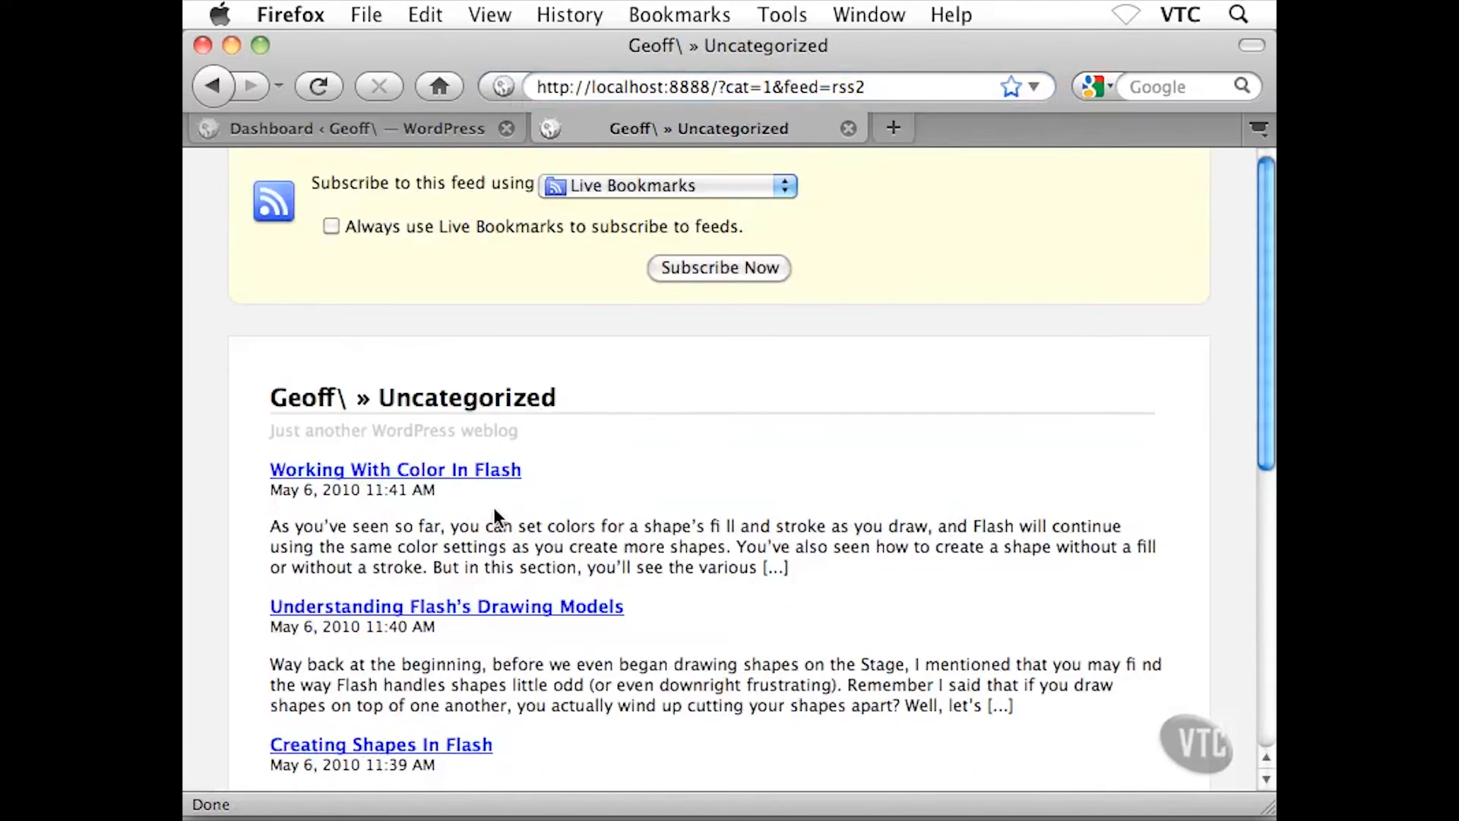
scroll(581, 505, down, 1)
scroll(665, 505, up, 1)
drag(876, 87, 536, 86)
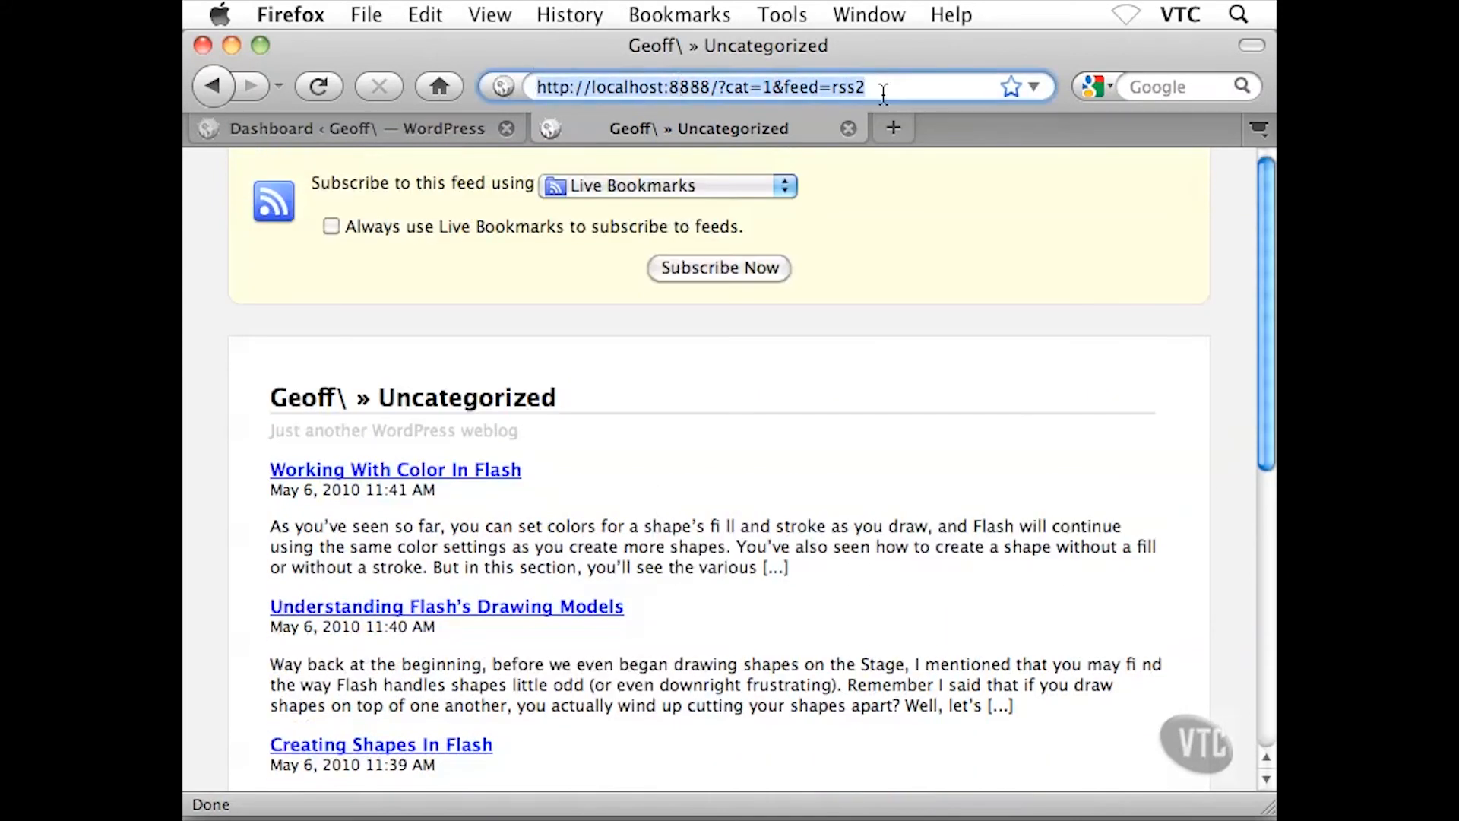
click(880, 89)
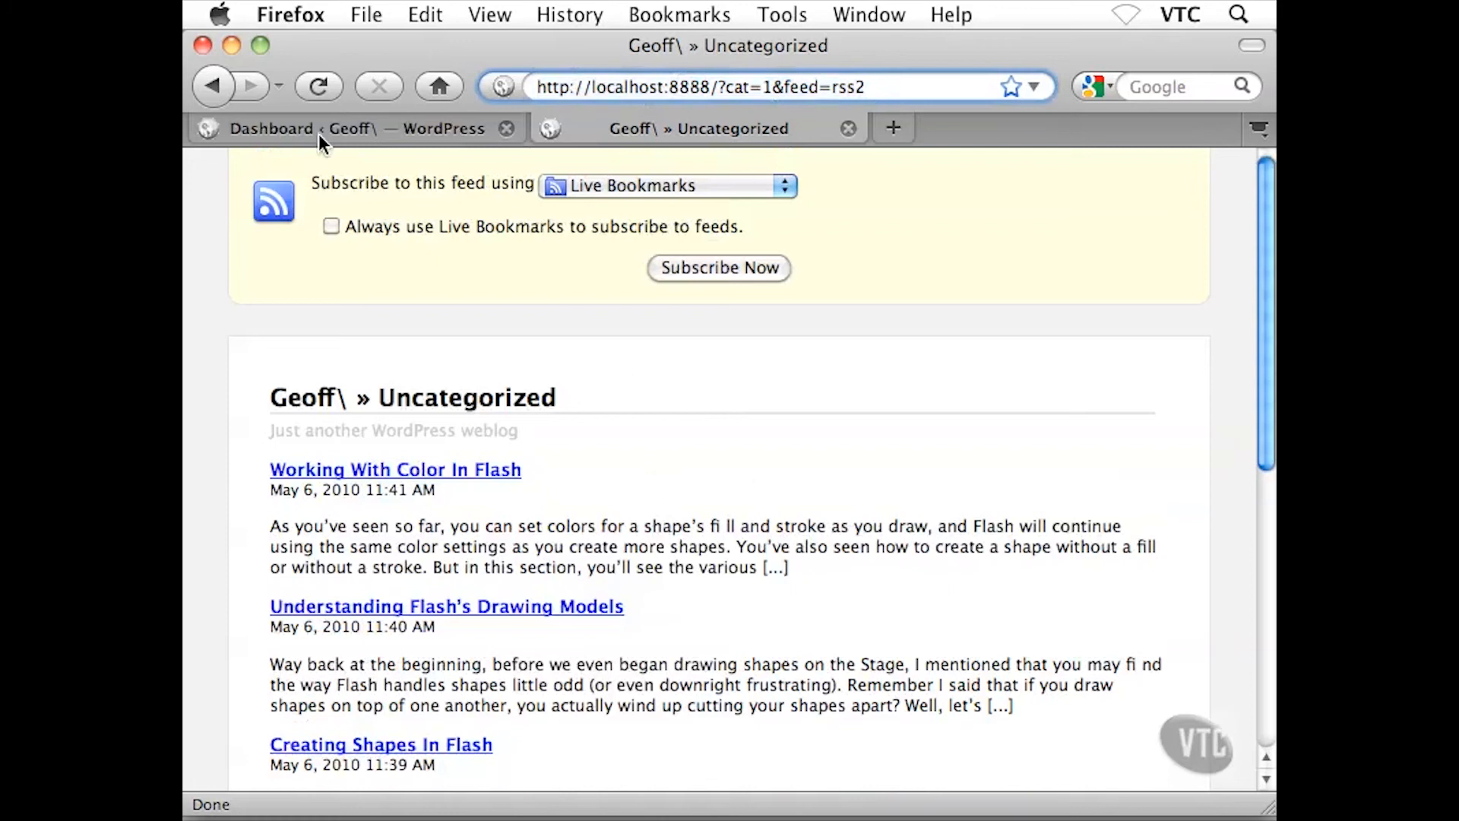
key(BackSpace)
key(BackSpace)
key(BackSpace)
key(BackSpace)
key(BackSpace)
key(BackSpace)
key(BackSpace)
key(BackSpace)
key(BackSpace)
key(BackSpace)
key(Return)
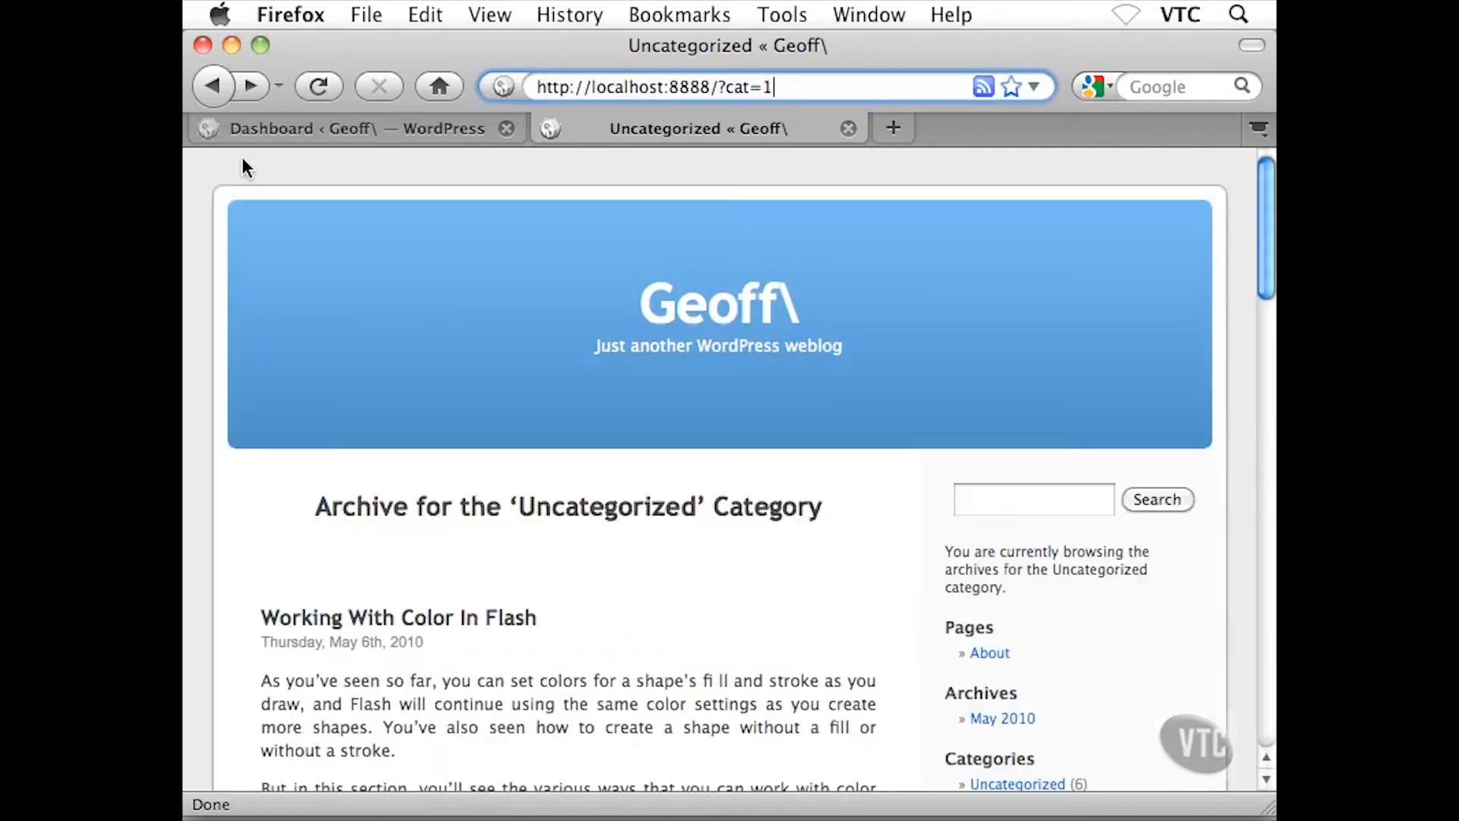
Return to the blog's home page from the Uncategorized archive and look over its posts
click(702, 313)
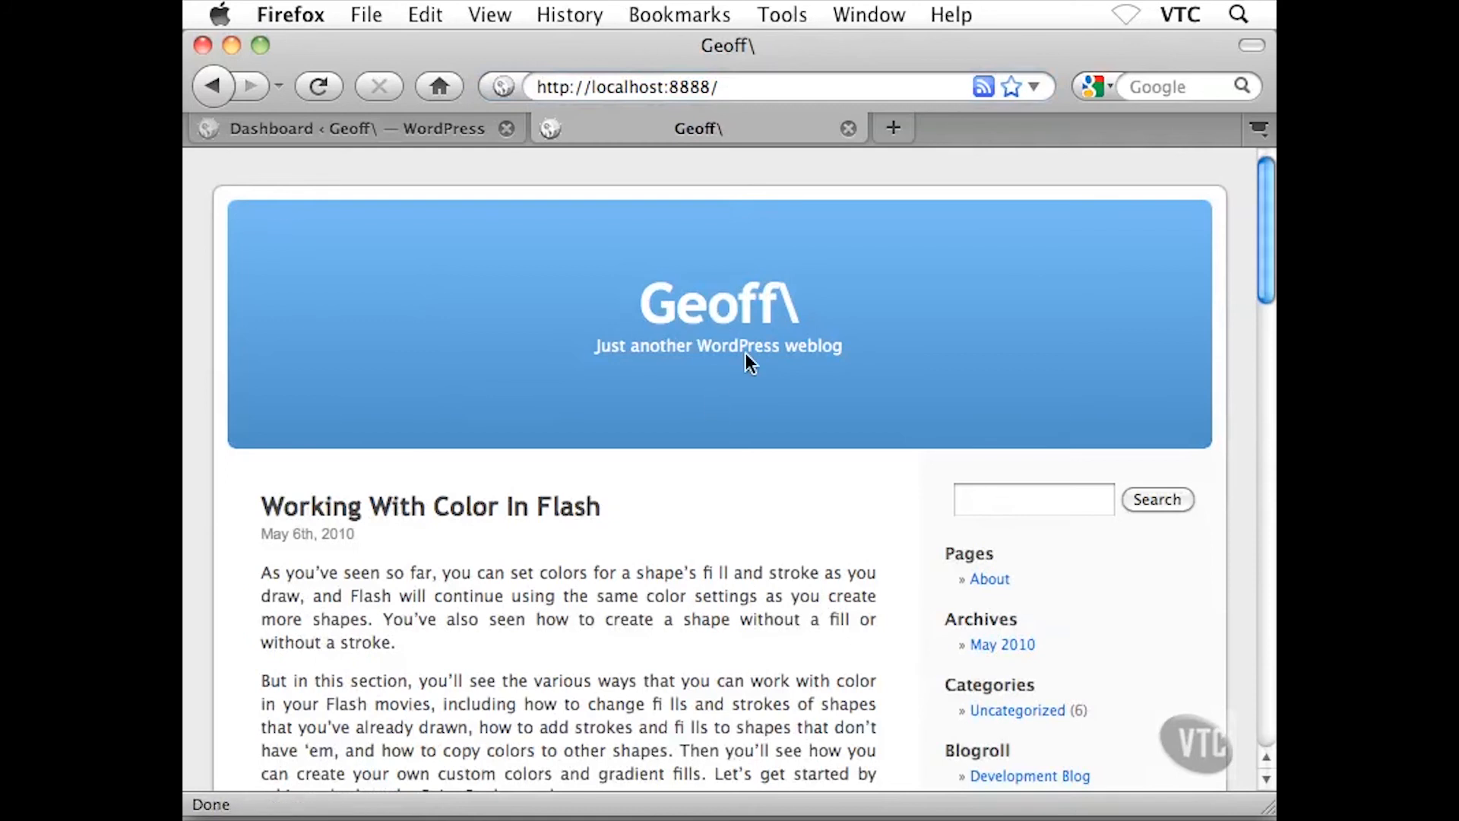
scroll(785, 541, down, 2)
scroll(786, 541, up, 2)
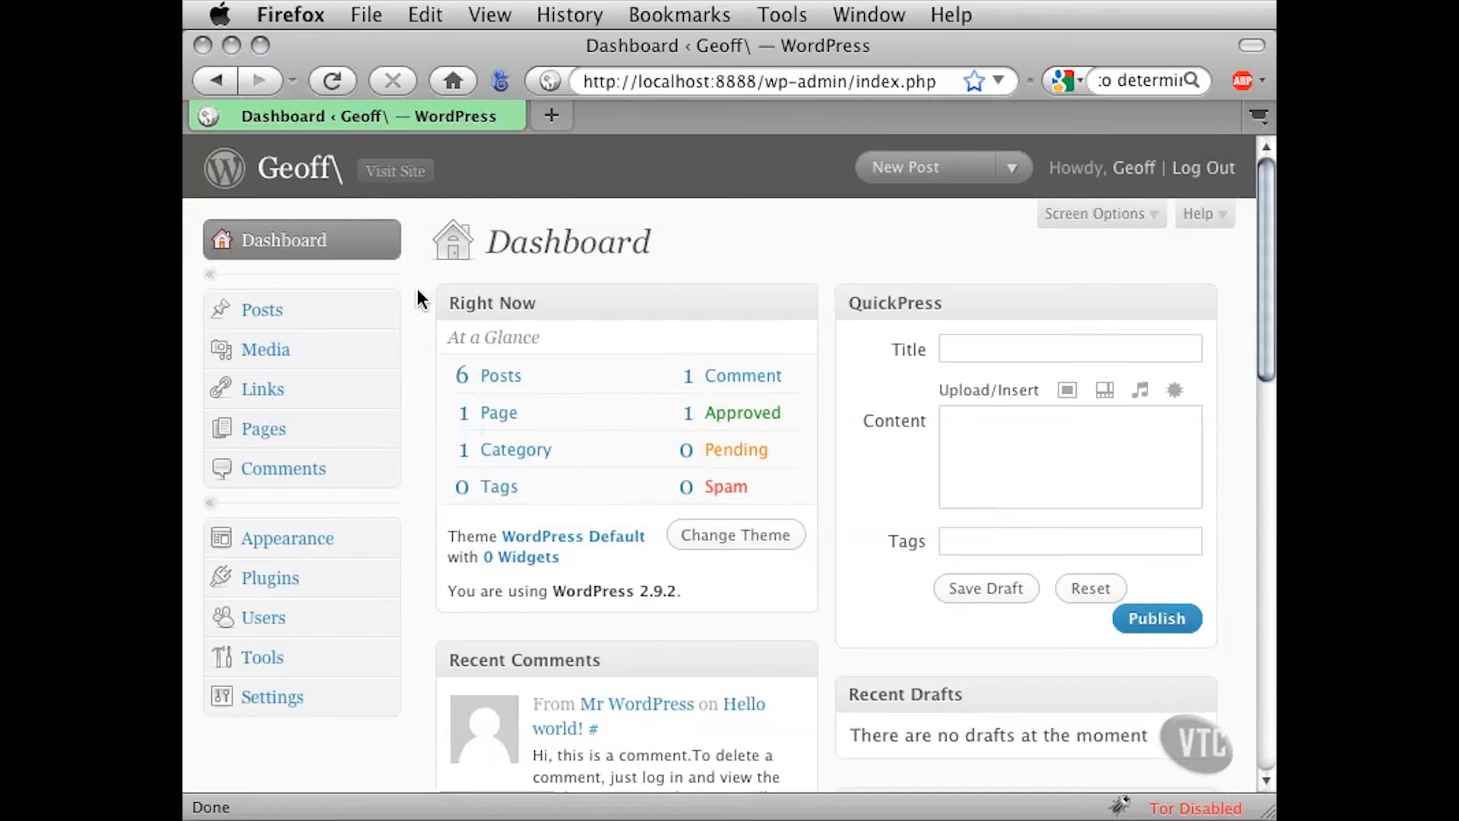
Open the post categories management page from the WordPress dashboard
click(384, 313)
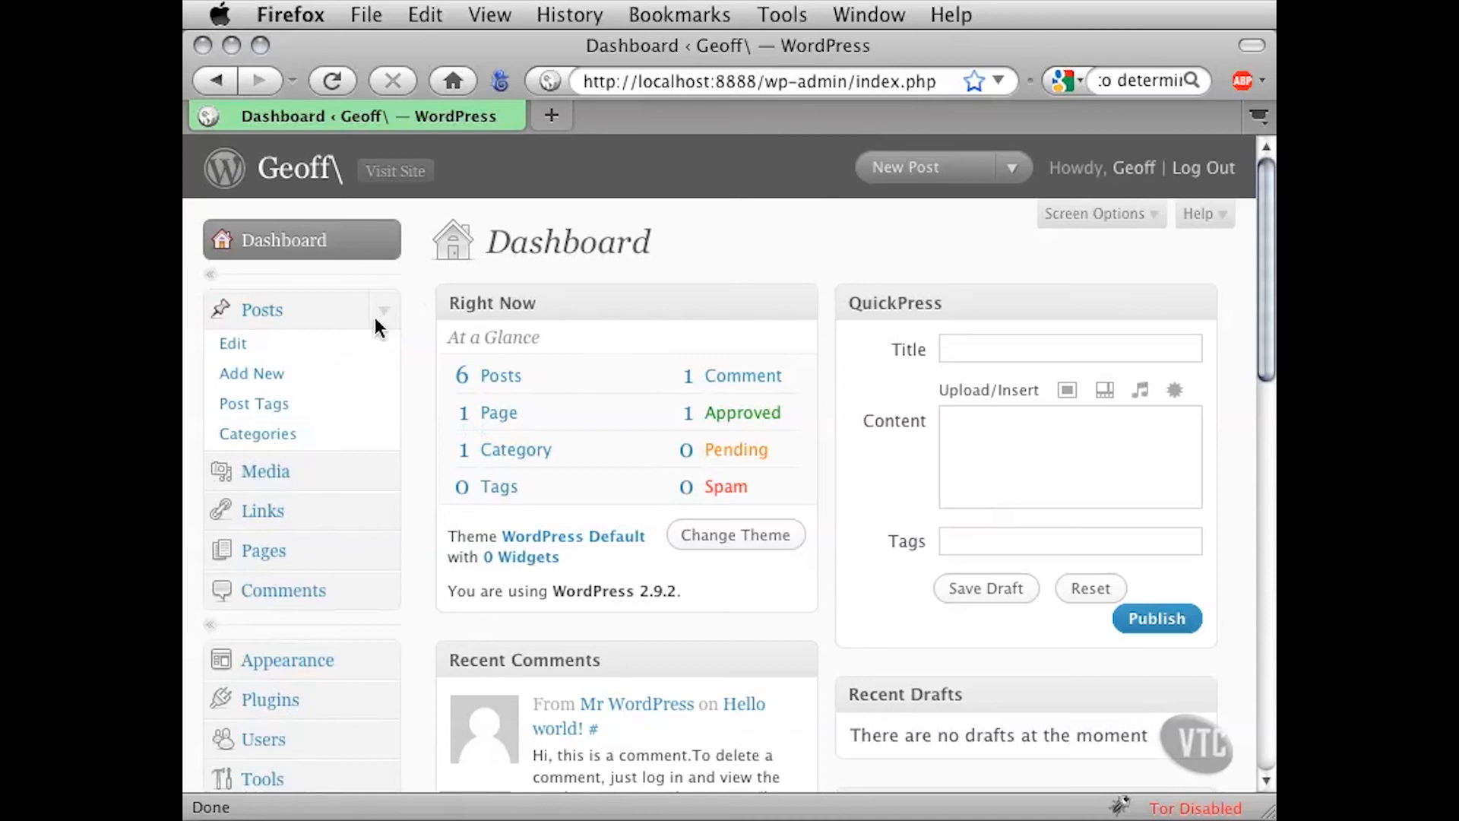
click(270, 435)
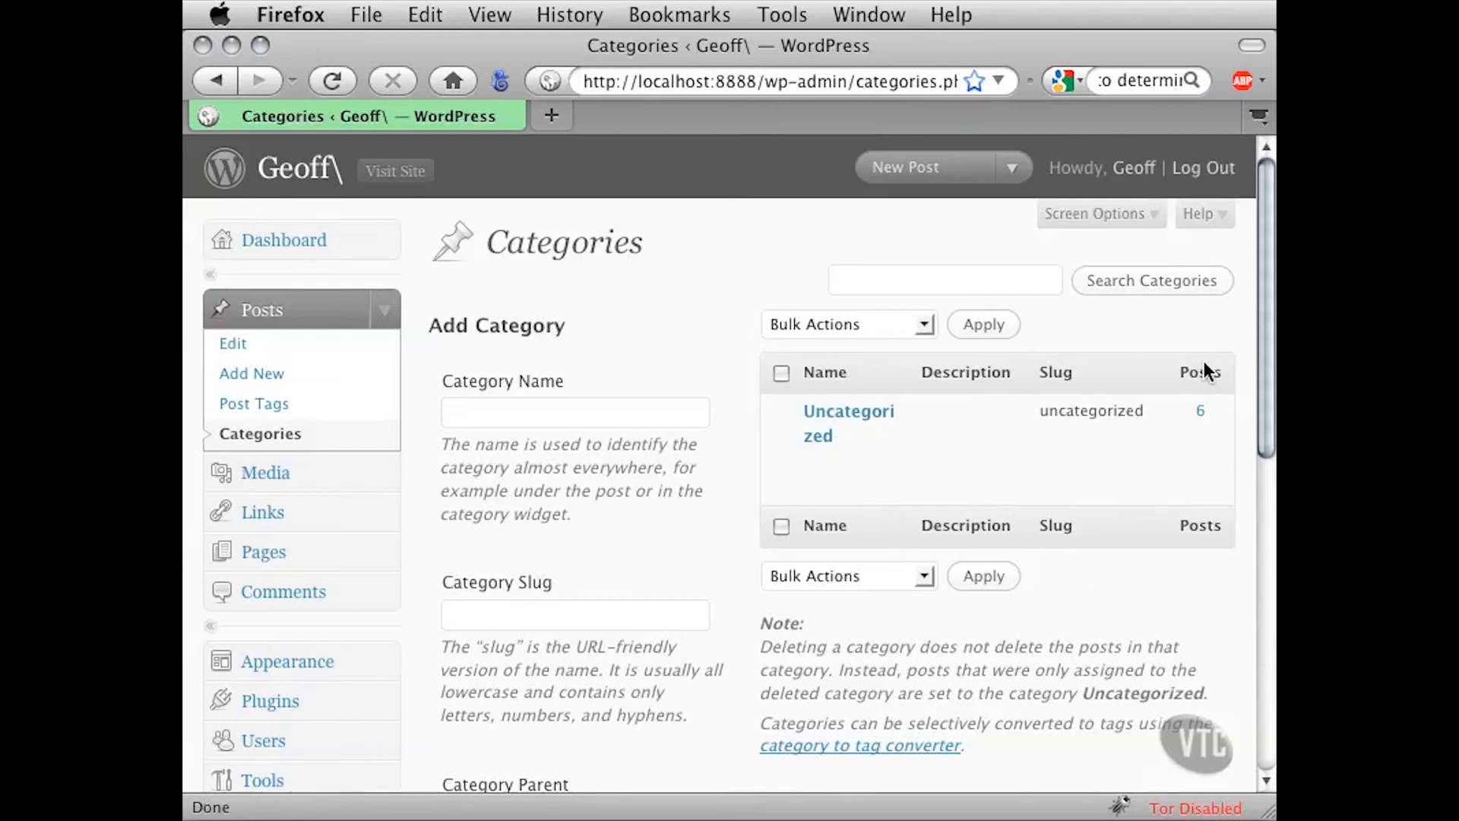
mouse_move(853, 435)
Enter "Flash" as the name of a new category
click(465, 409)
text(Flash)
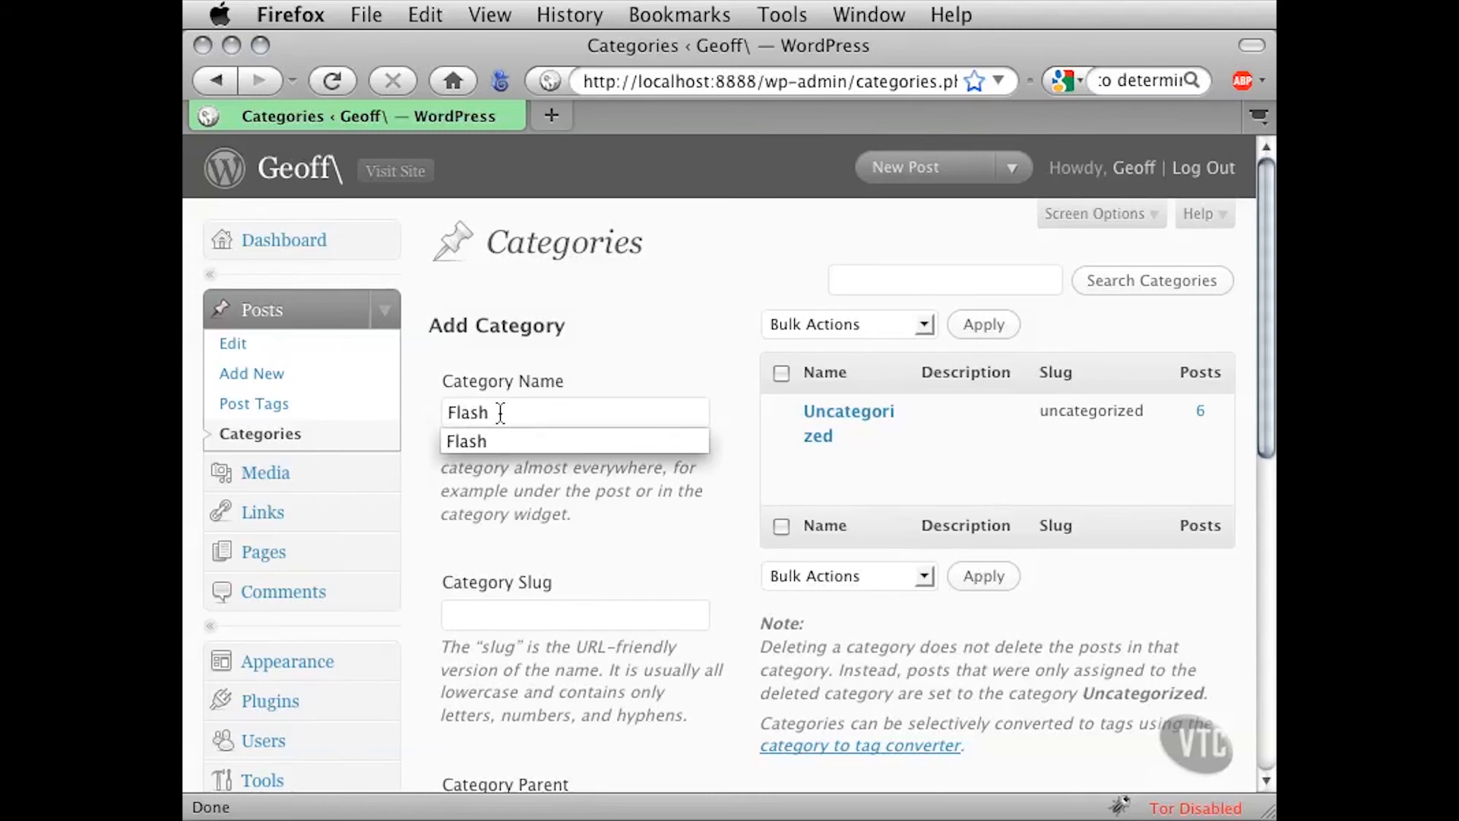
click(428, 490)
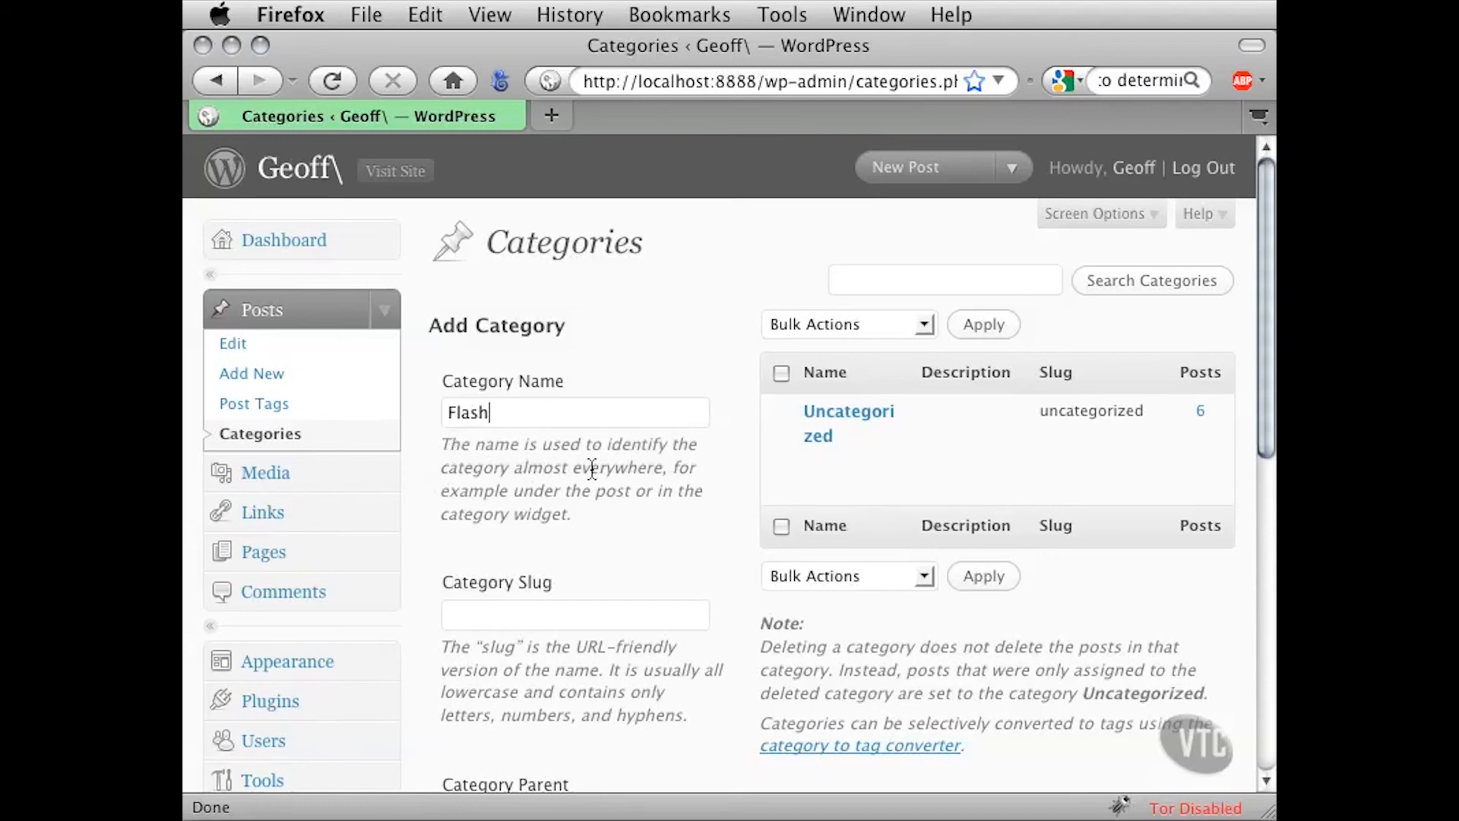
Read the explanations of the category name and category slug settings in the new category form
drag(553, 498, 568, 523)
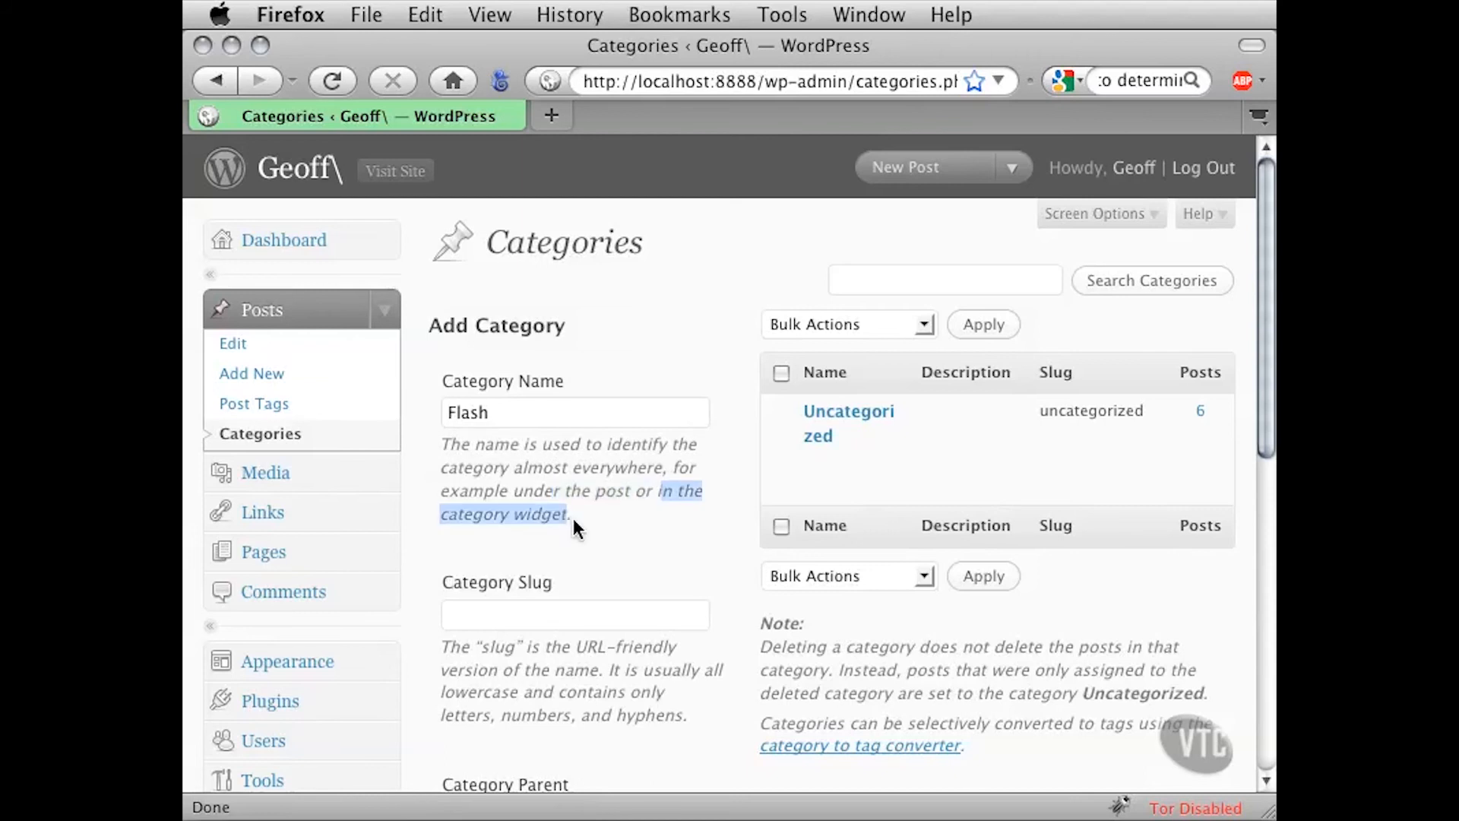
click(550, 521)
drag(457, 516, 585, 522)
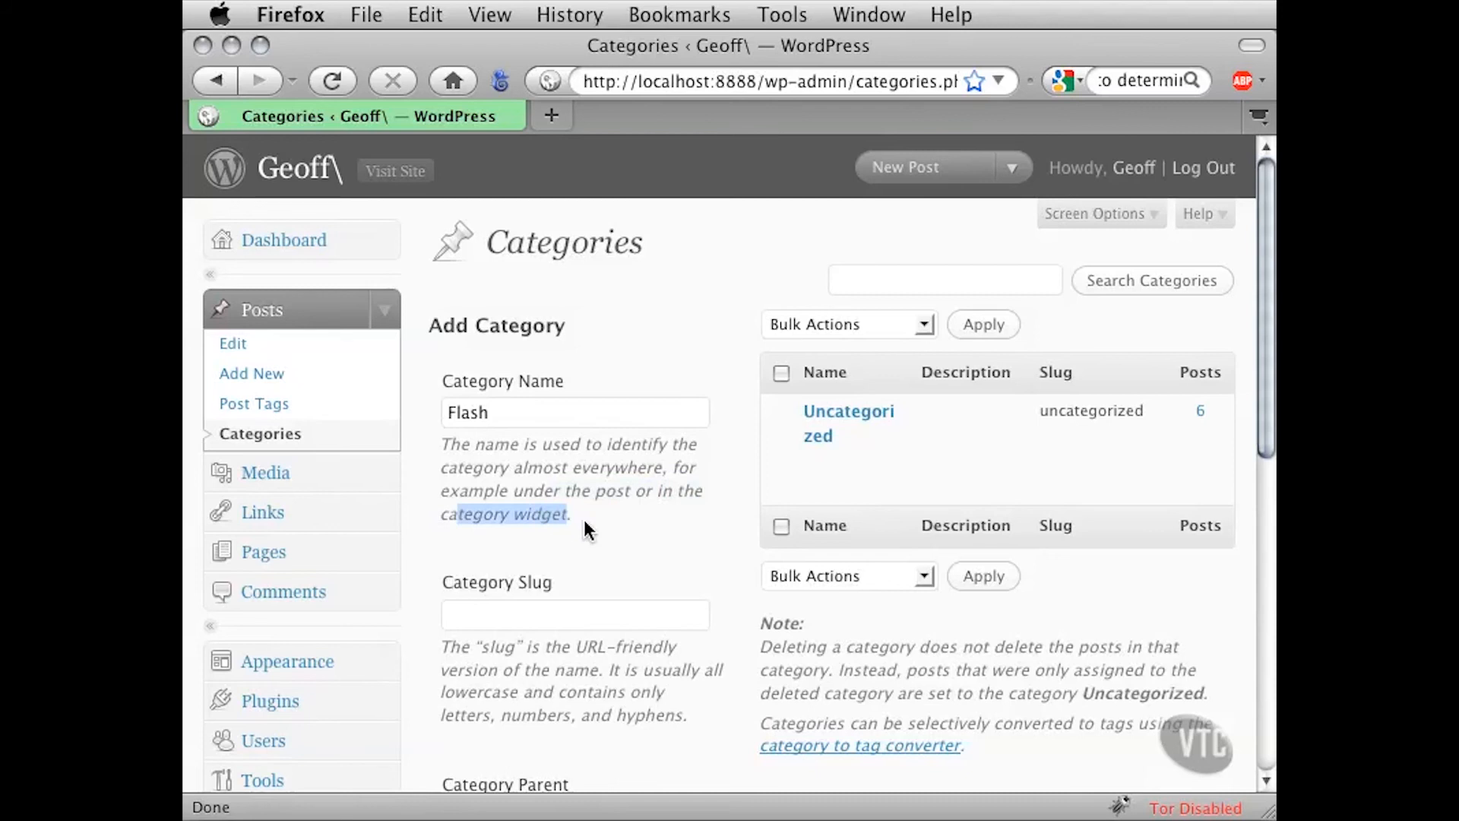
click(585, 525)
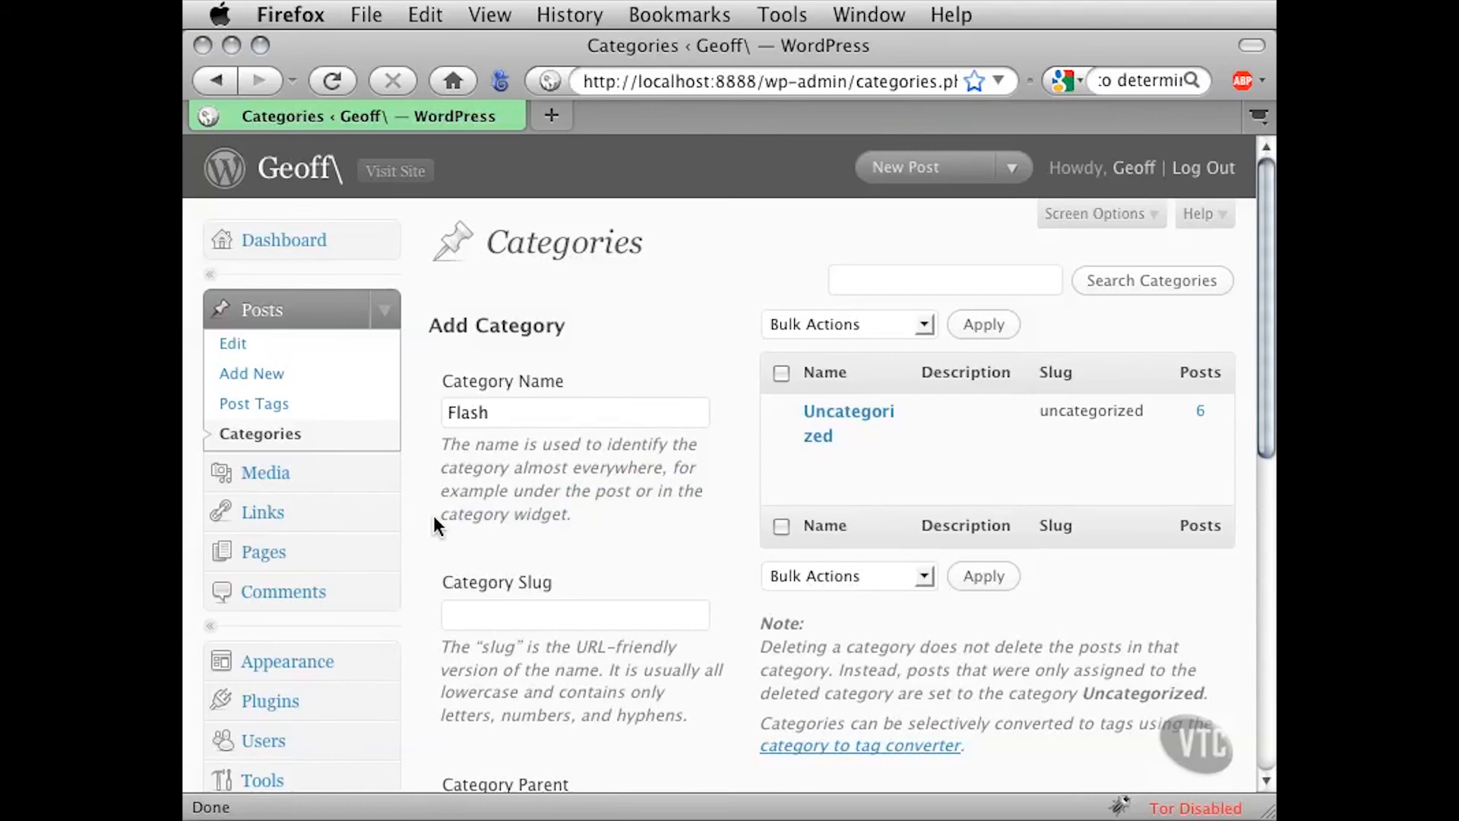
scroll(431, 530, down, 5)
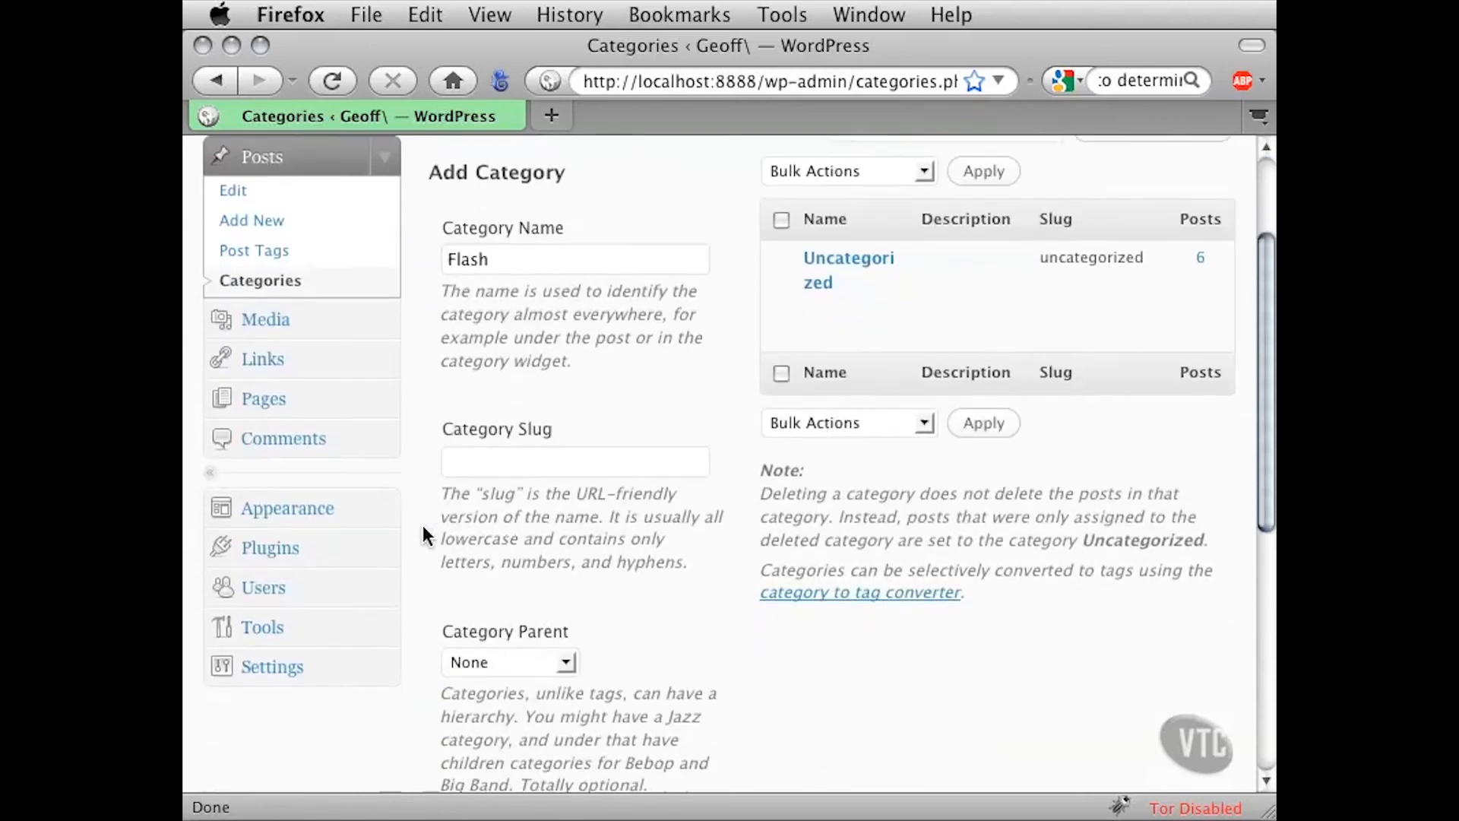
scroll(426, 535, down, 3)
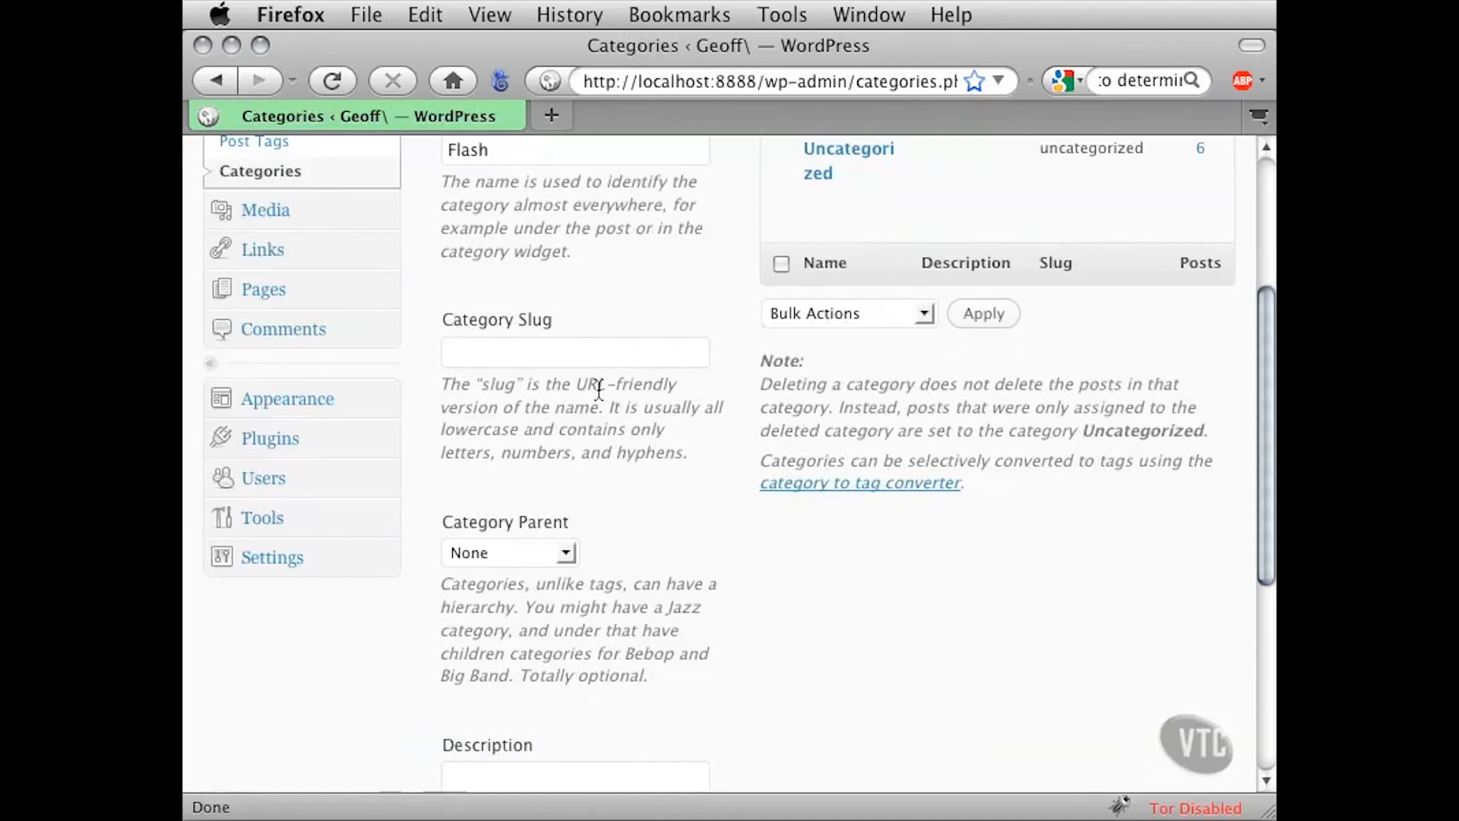
drag(577, 384, 602, 408)
click(672, 433)
drag(467, 429, 620, 430)
drag(474, 453, 636, 454)
click(647, 453)
click(469, 355)
Read the explanation of the category parent setting and how category hierarchies work
scroll(441, 479, down, 3)
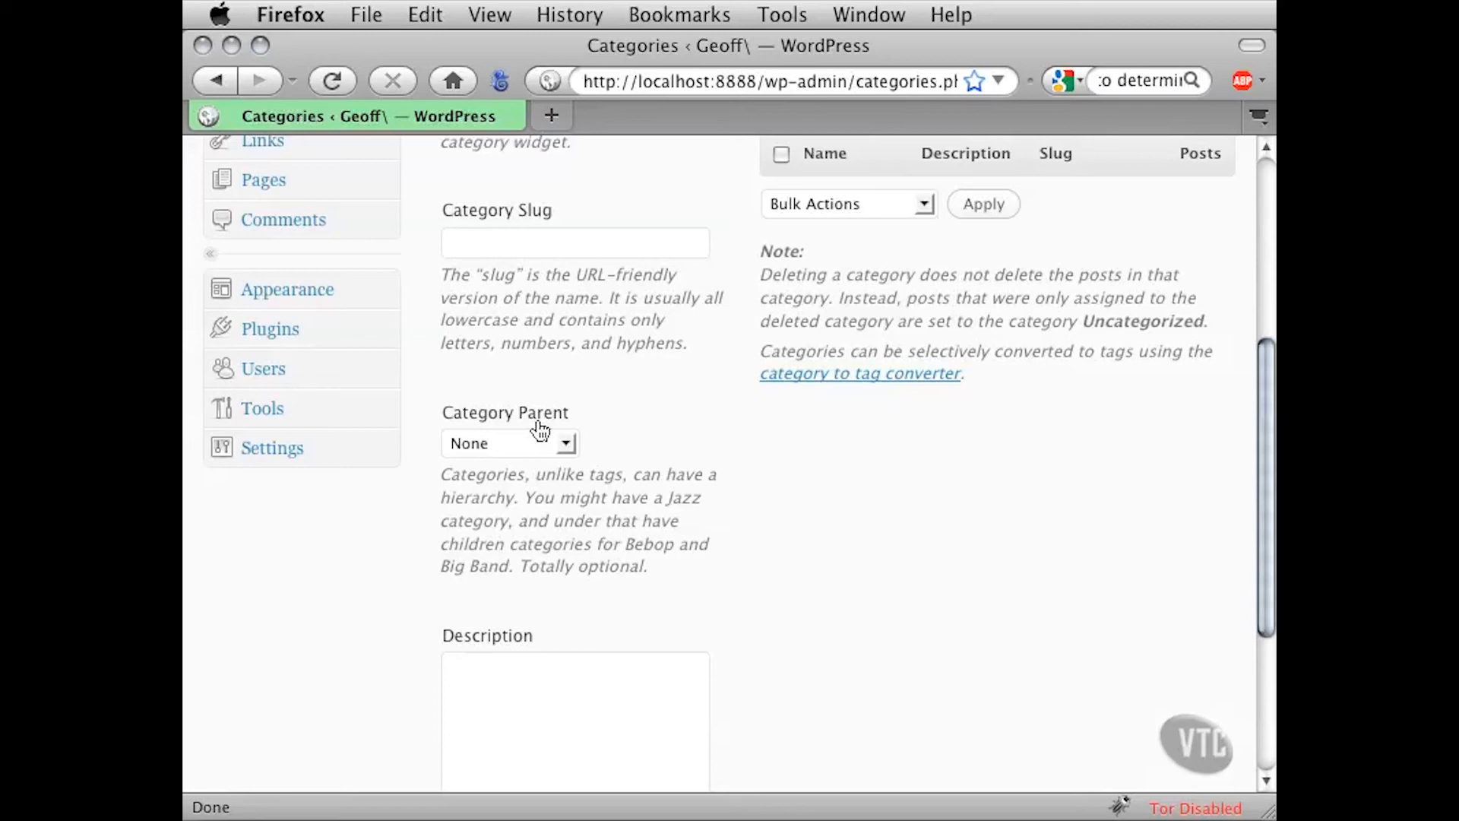
drag(487, 475, 576, 530)
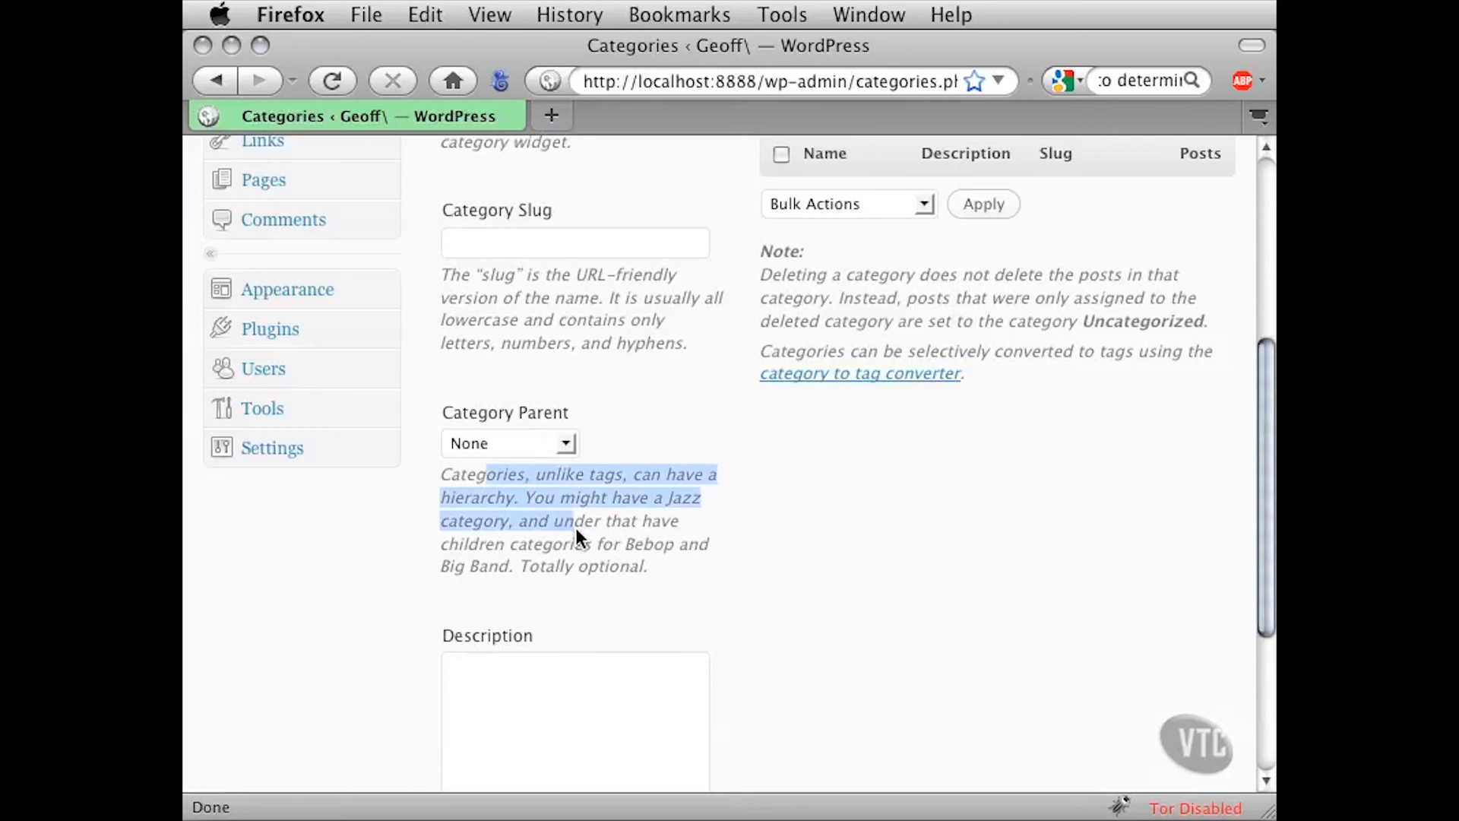
click(575, 531)
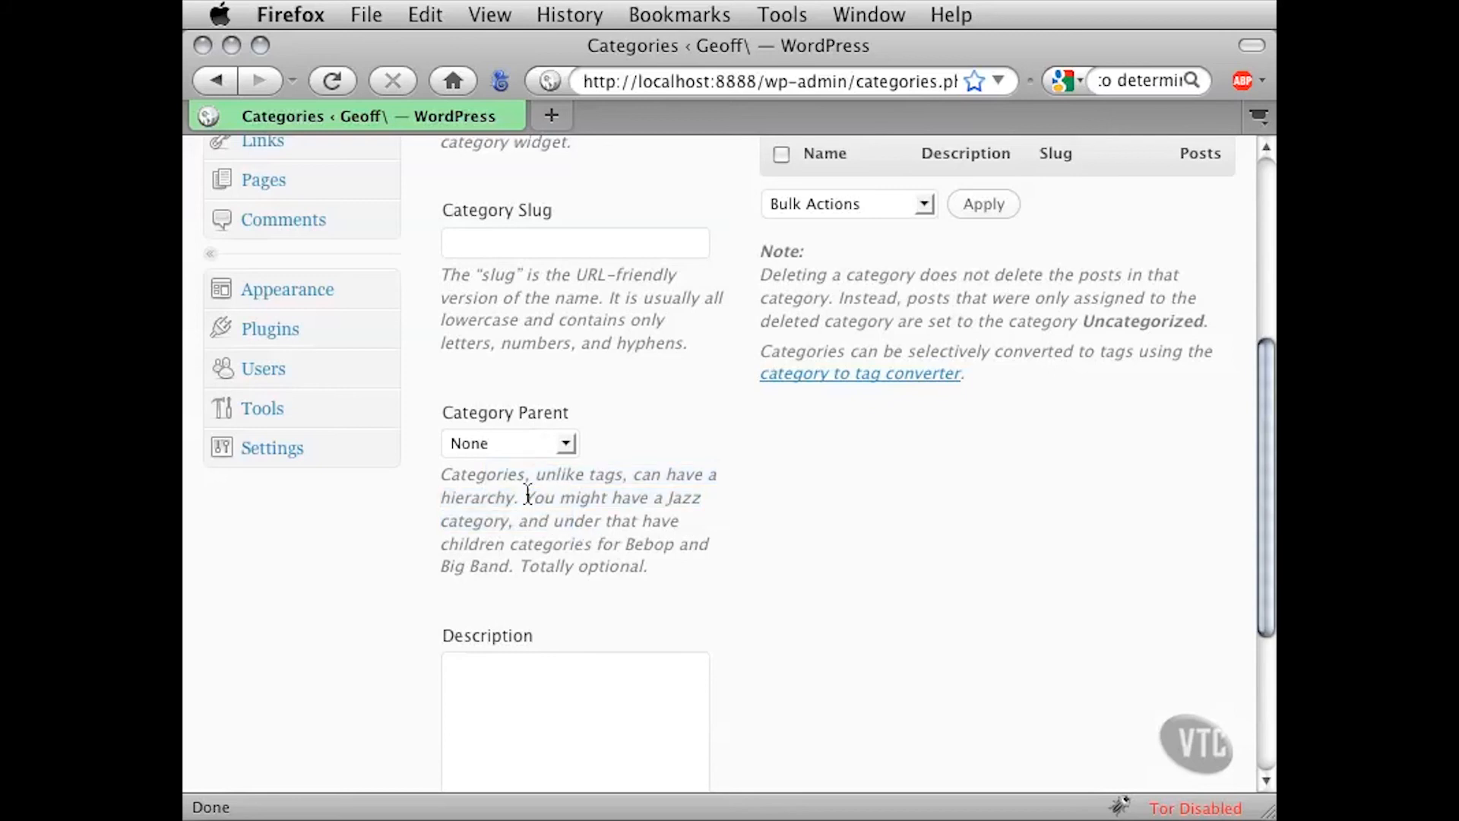
drag(511, 487, 595, 581)
click(549, 475)
drag(521, 566, 638, 567)
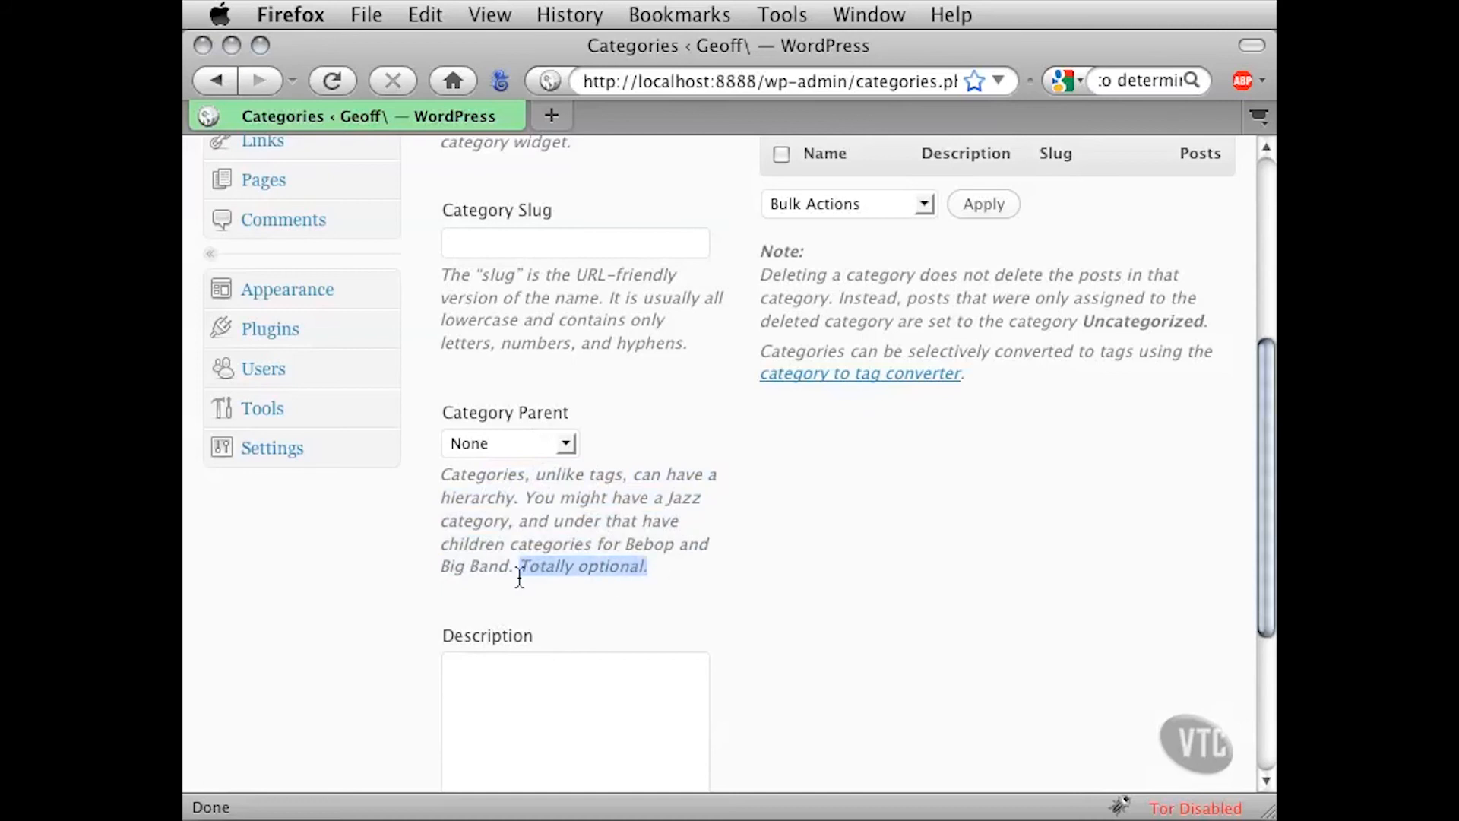
click(630, 566)
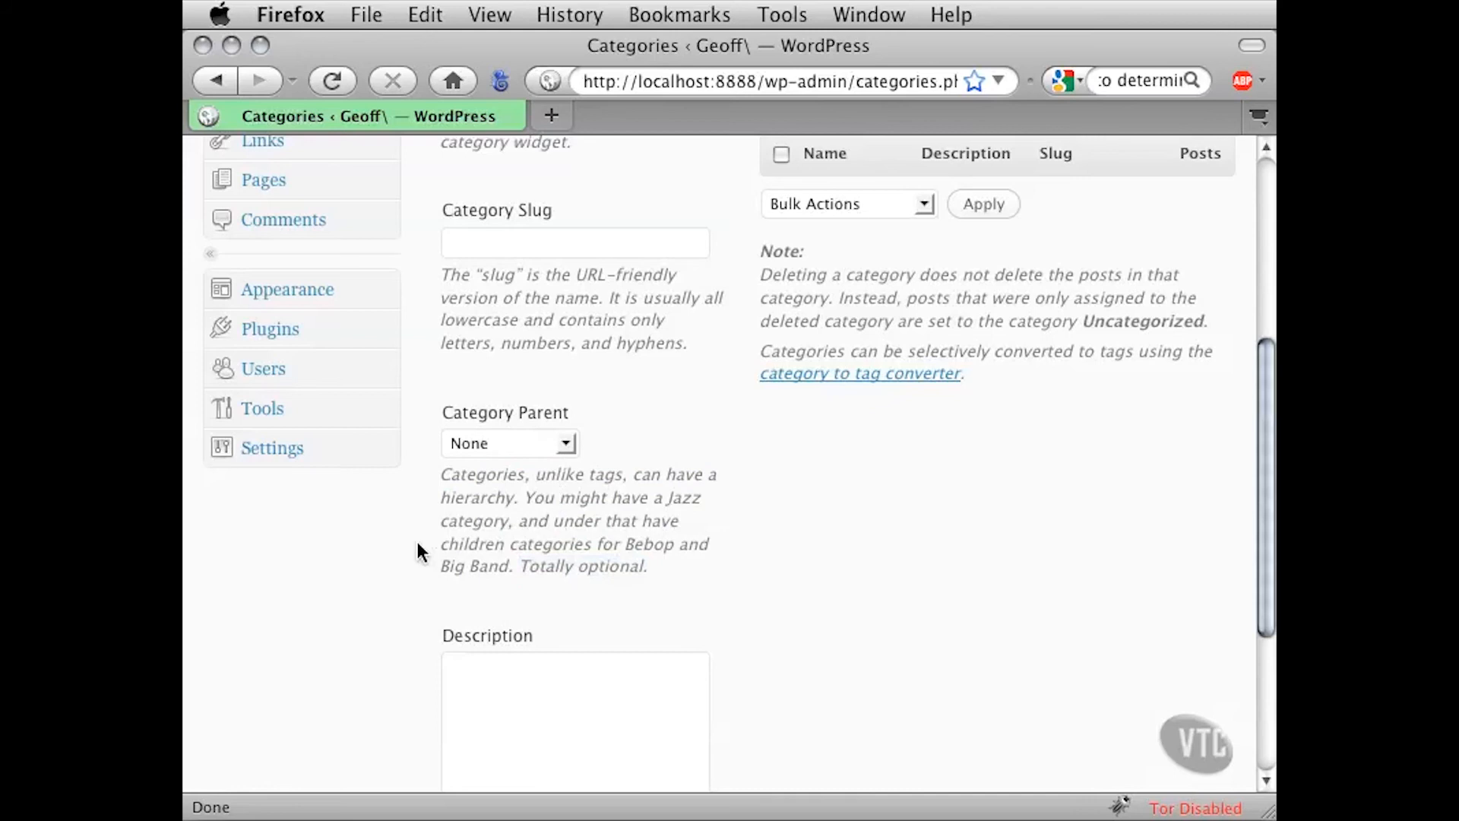
Add the Flash category with no parent and an empty description, and check the category list
scroll(418, 541, down, 5)
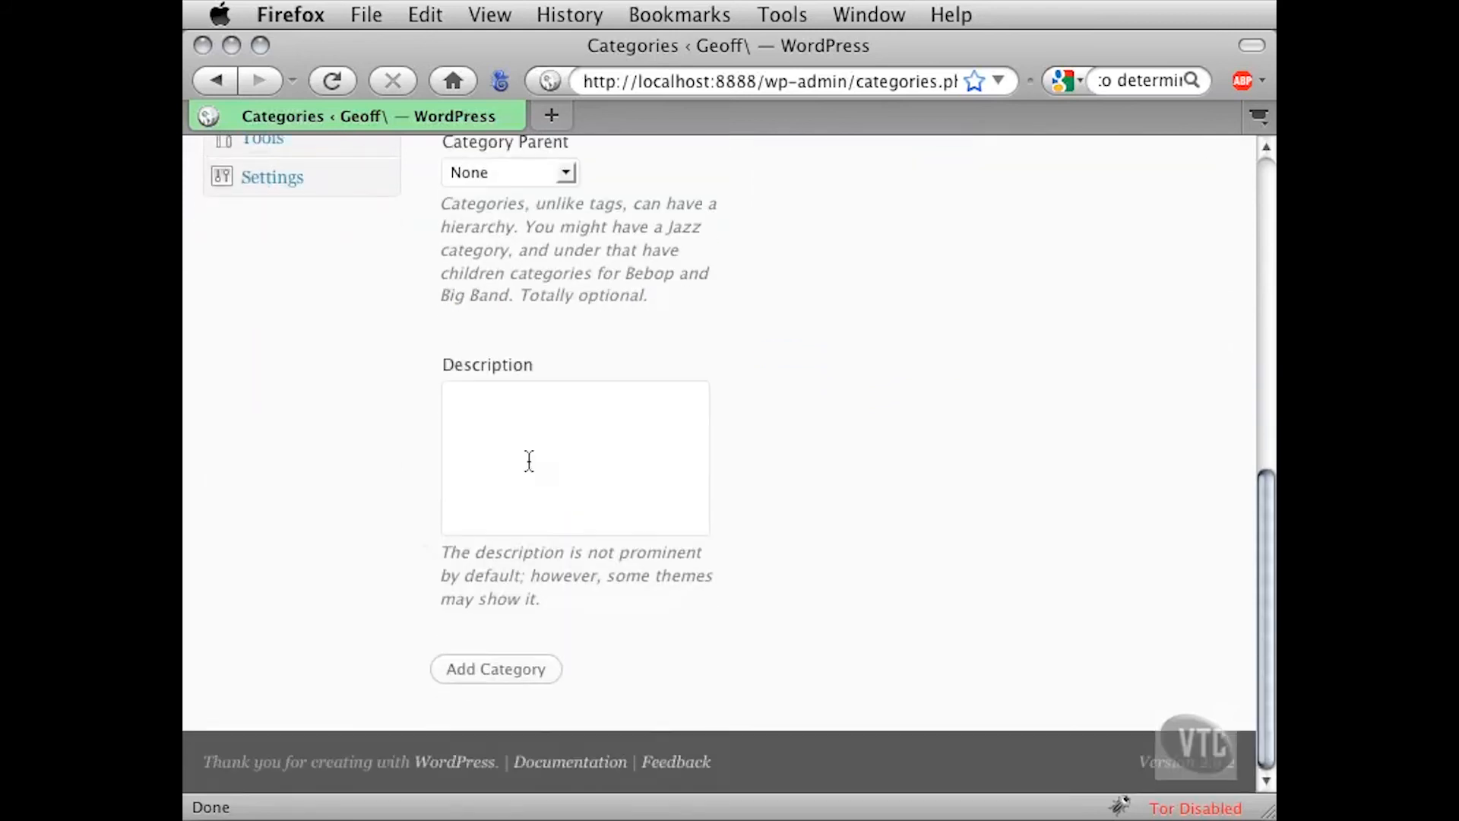
click(550, 421)
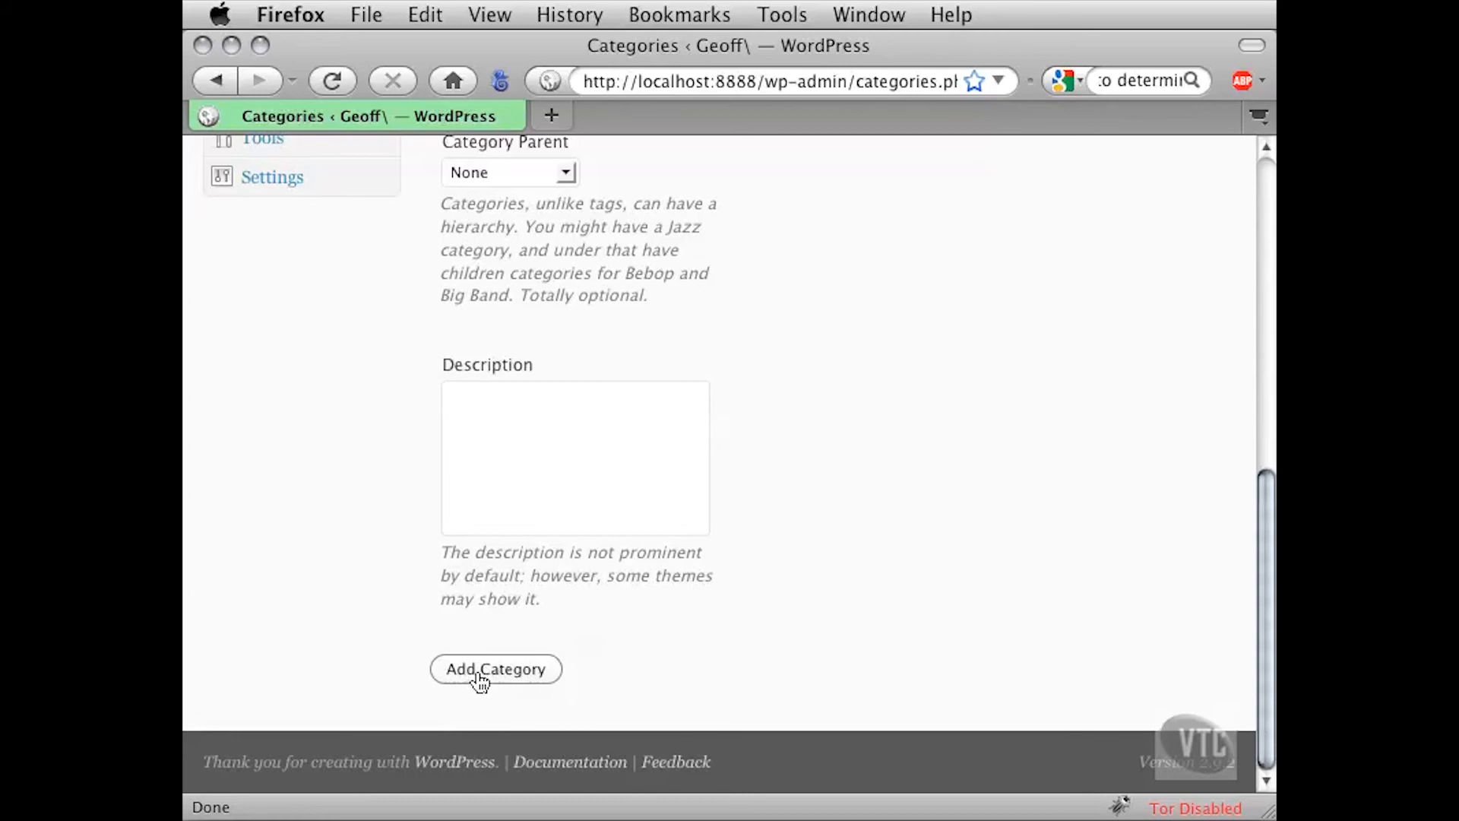
click(557, 676)
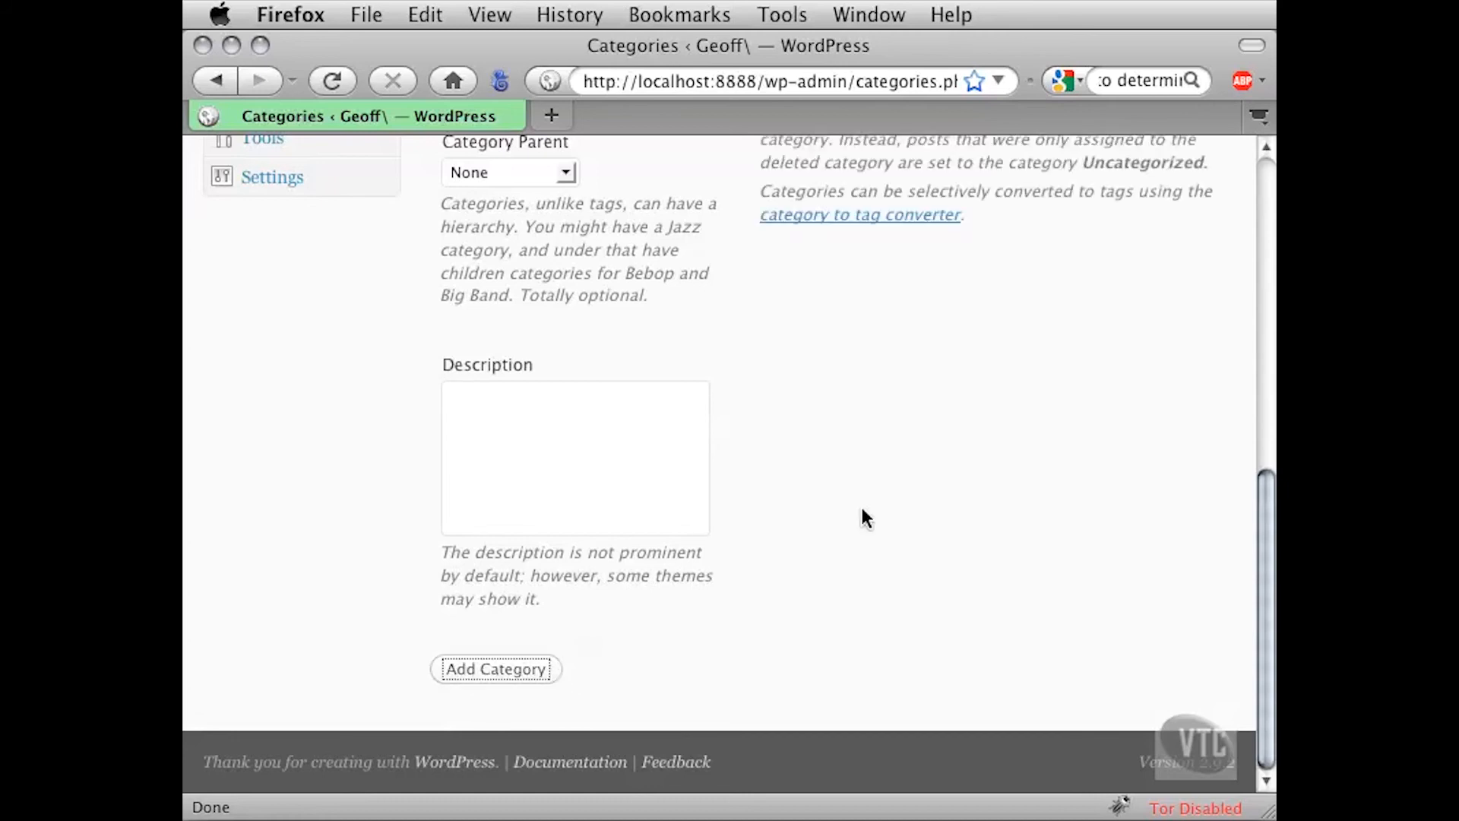
scroll(863, 509, up, 5)
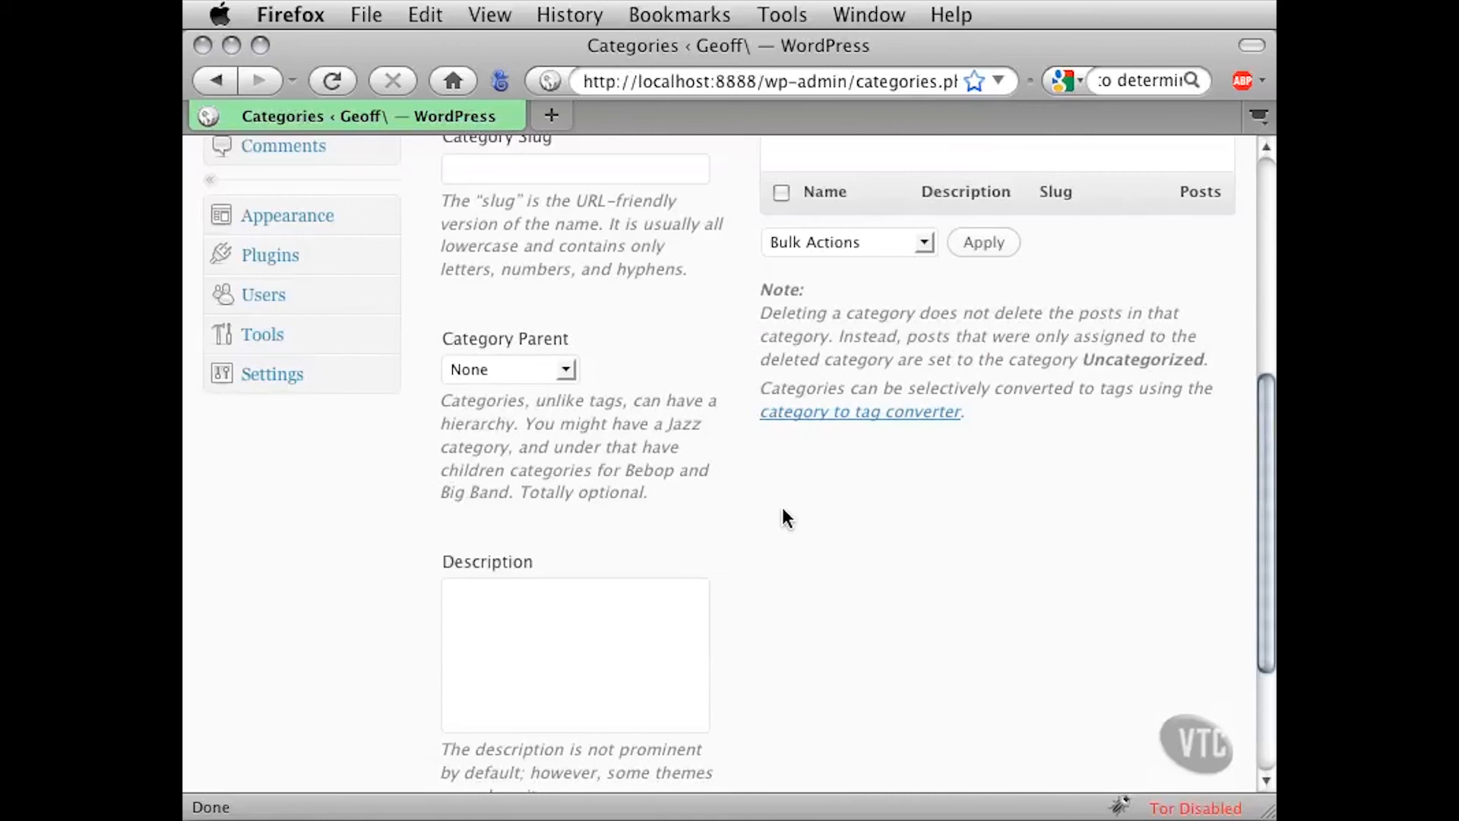
scroll(756, 518, up, 10)
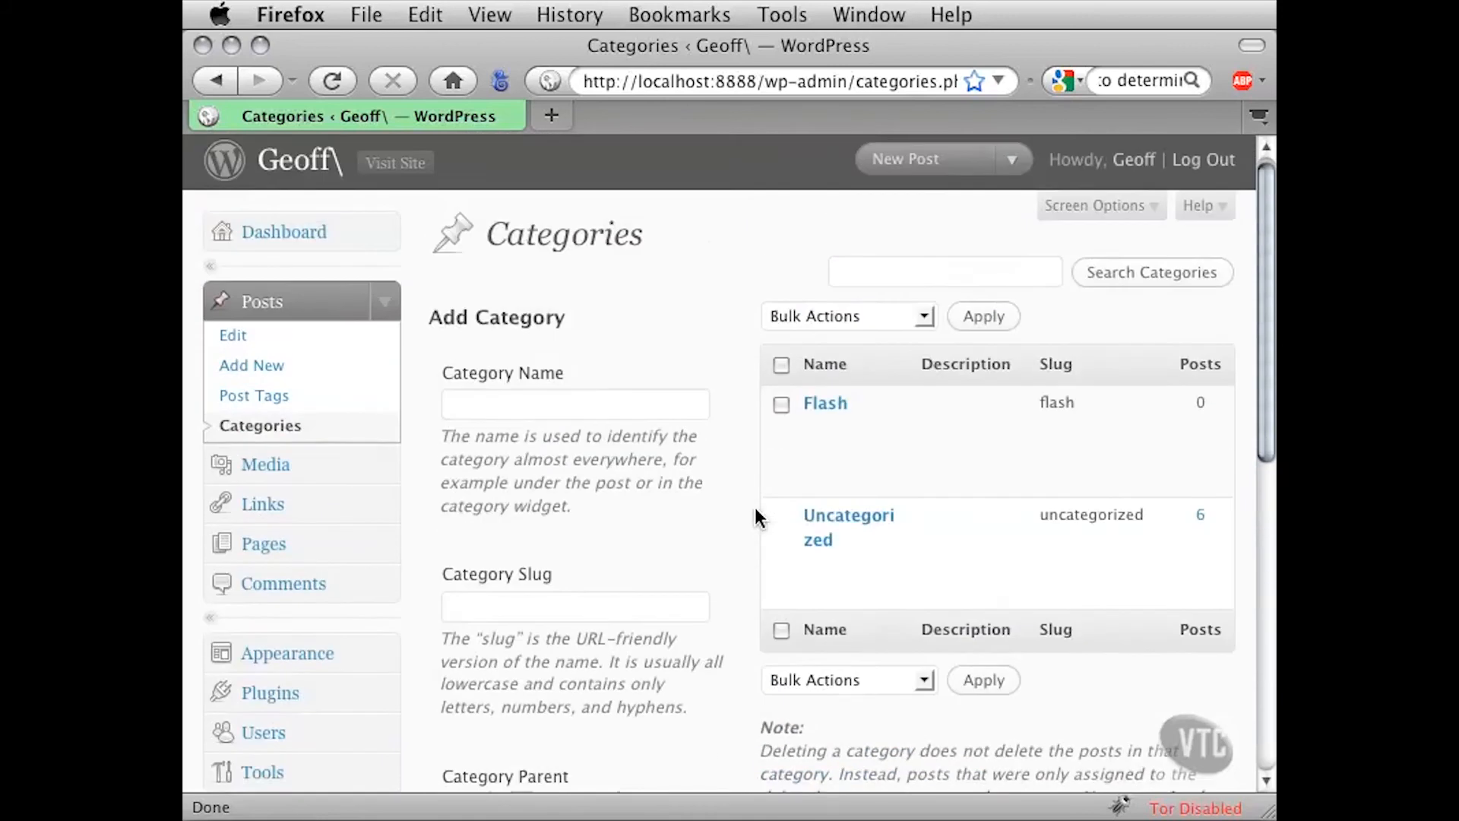
scroll(755, 516, up, 1)
mouse_move(790, 421)
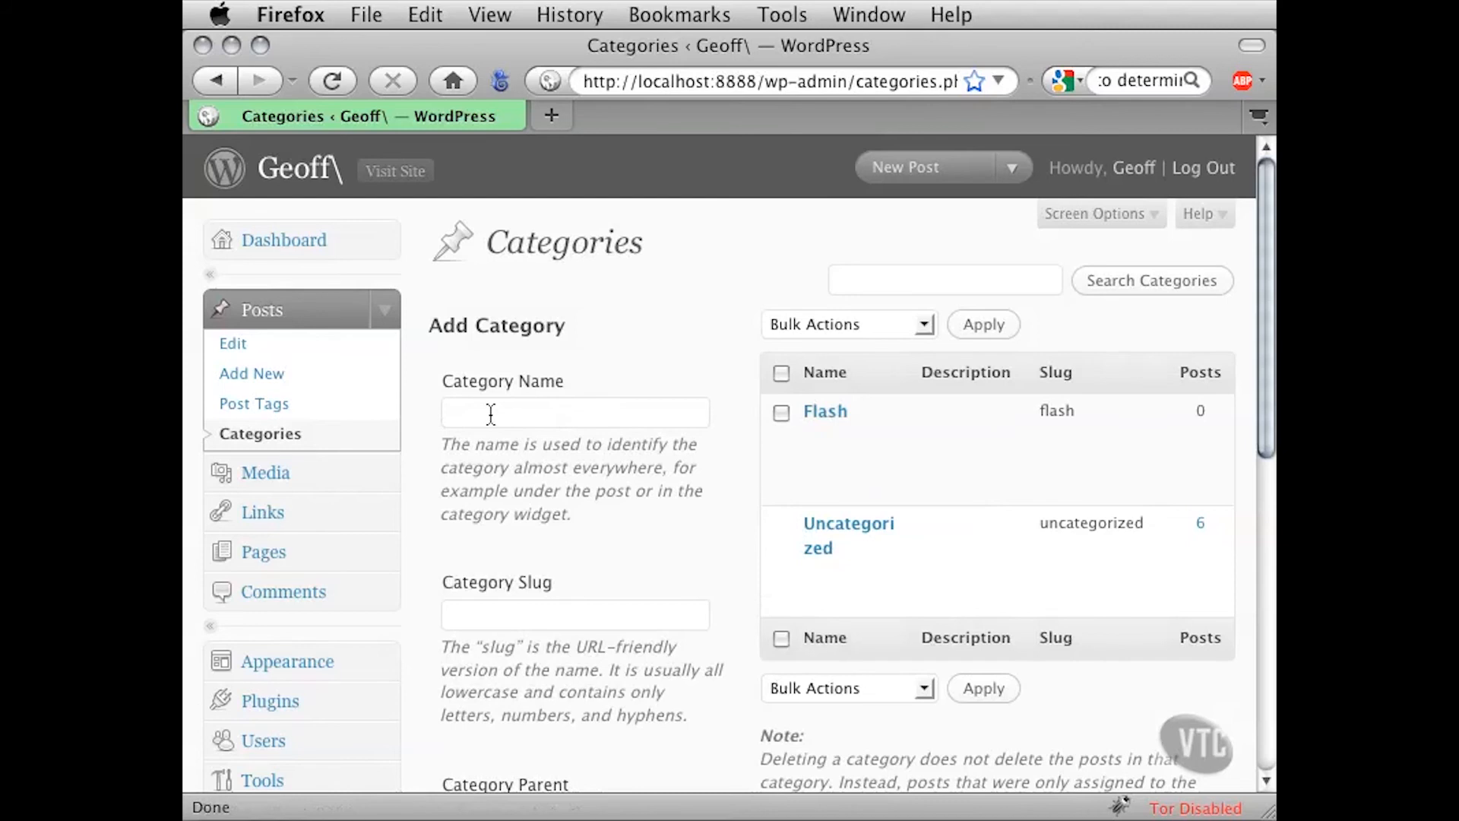
Add a category named "News & Updates" with no parent, slug or description entered
click(574, 412)
text(N)
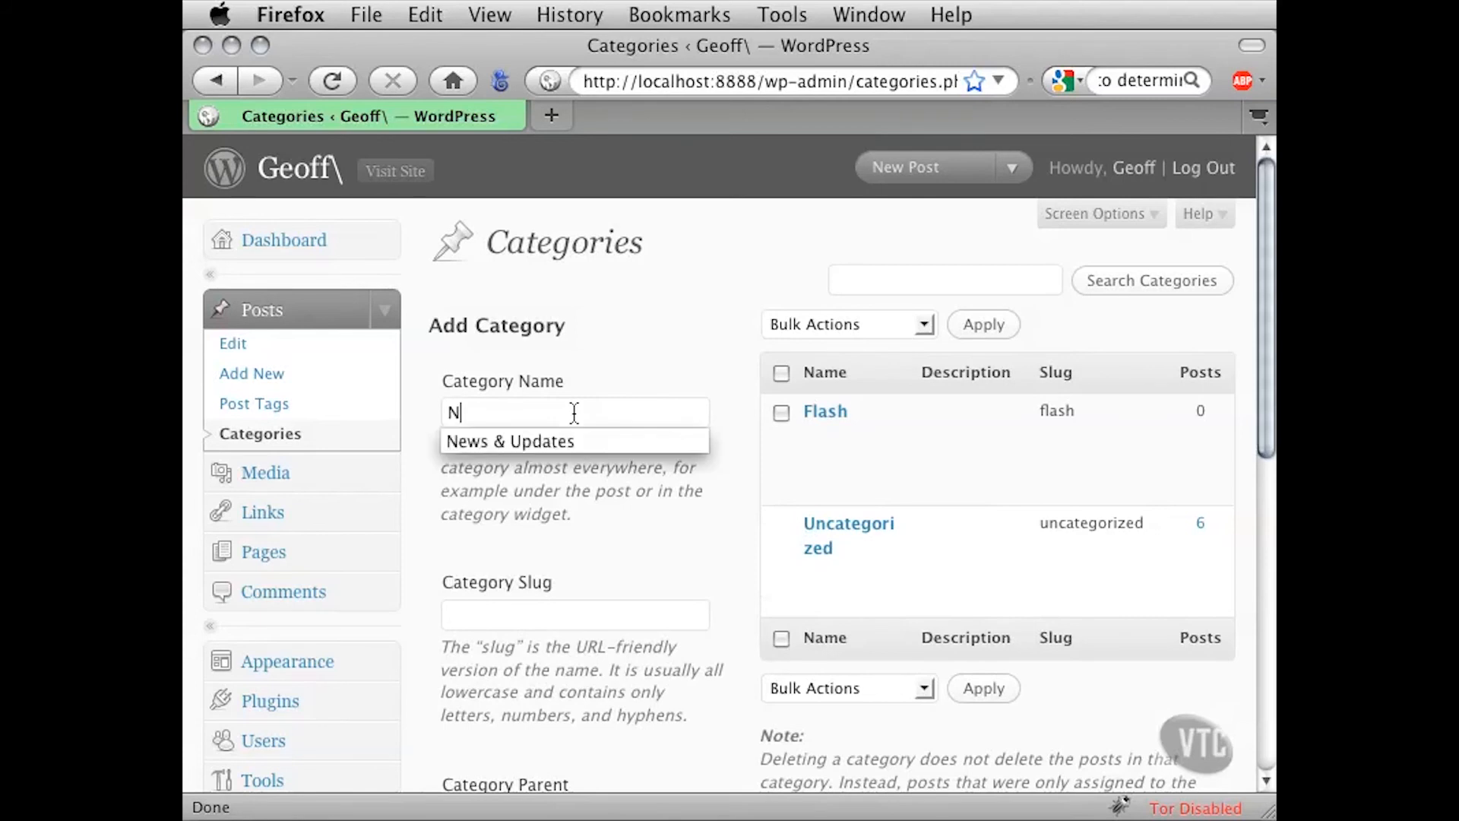
text(ews & Updates)
key(Down)
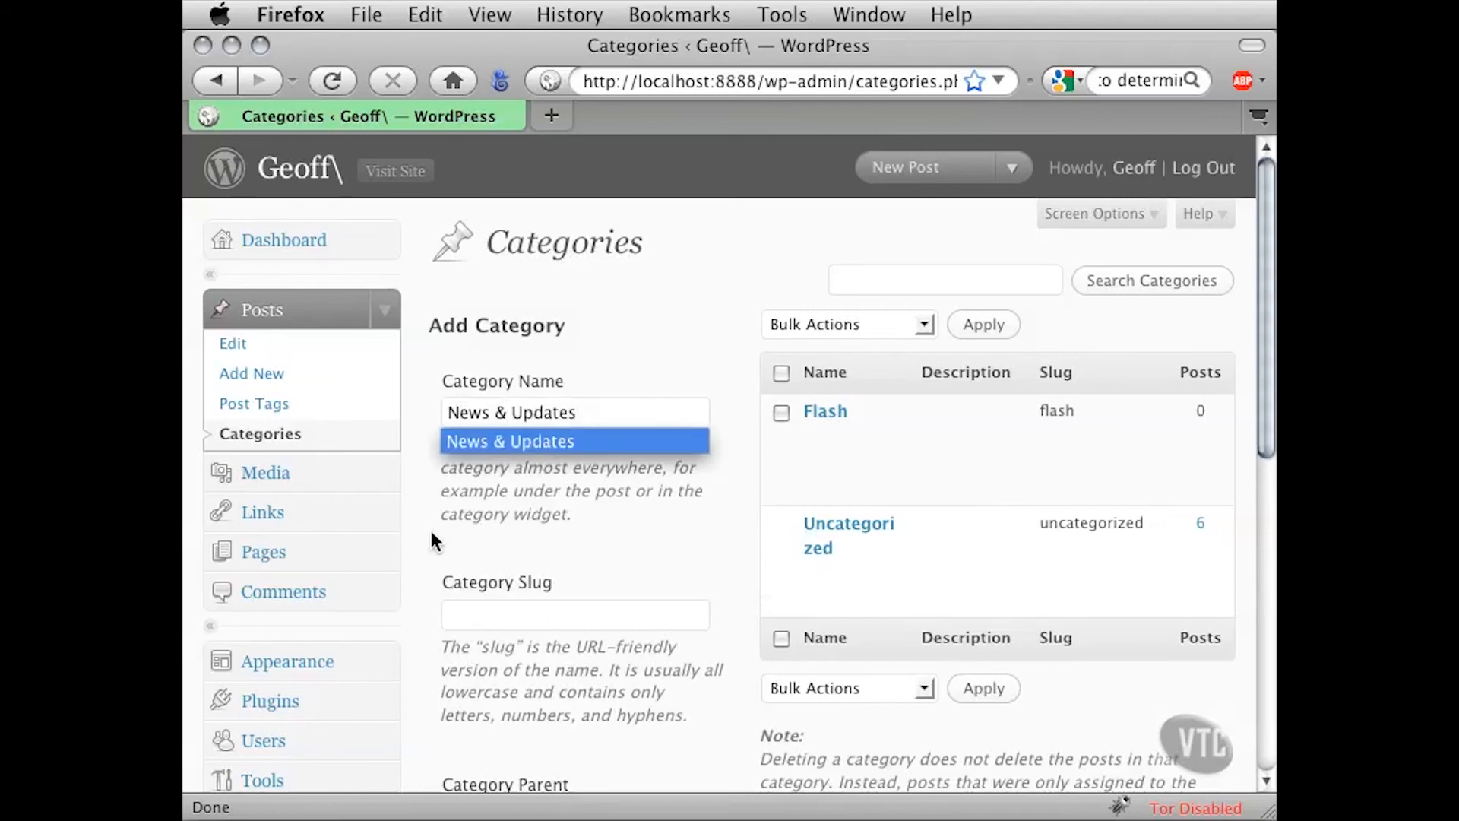
key(Return)
scroll(420, 593, down, 3)
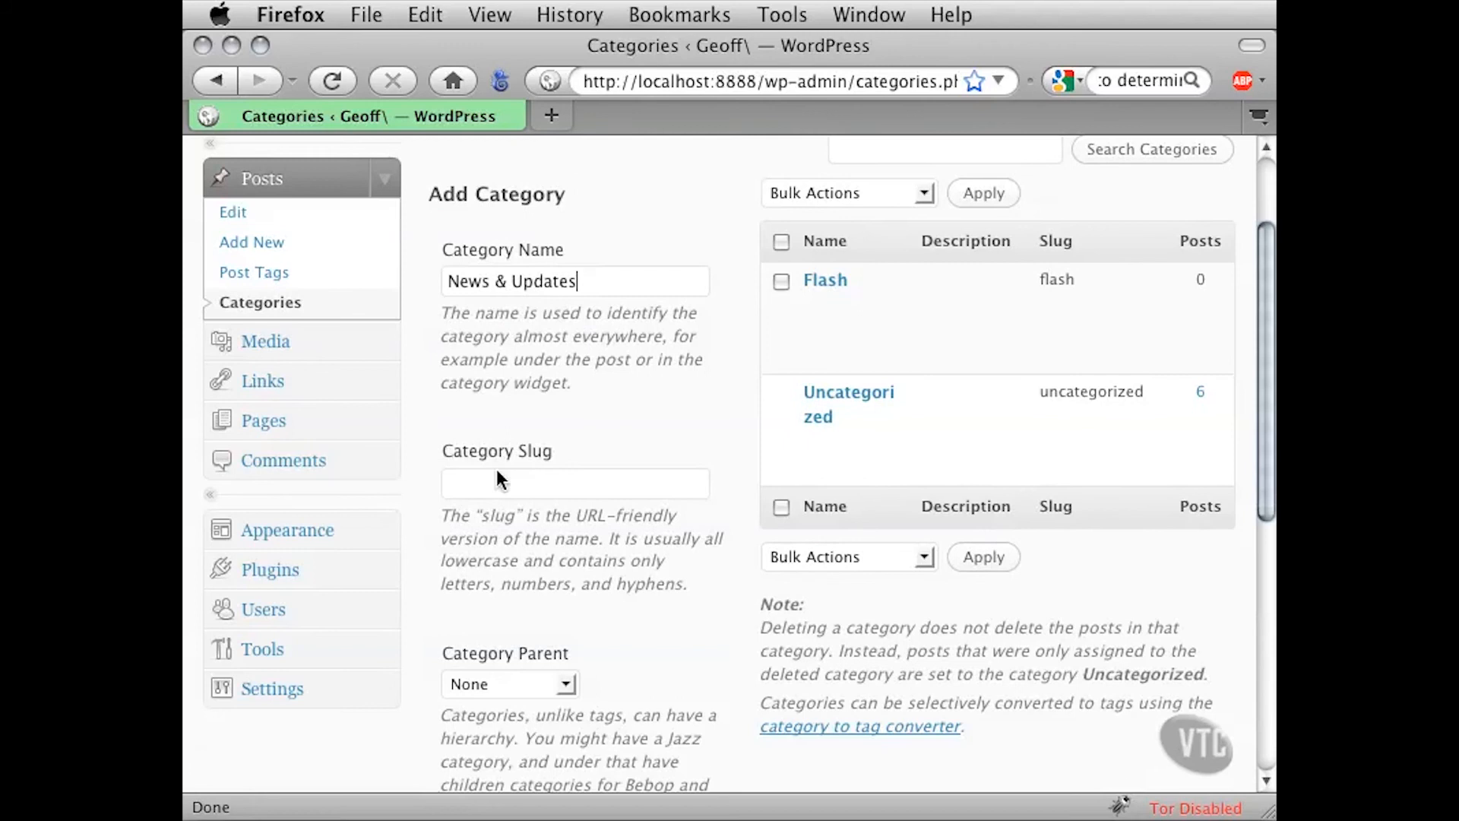
scroll(423, 557, down, 6)
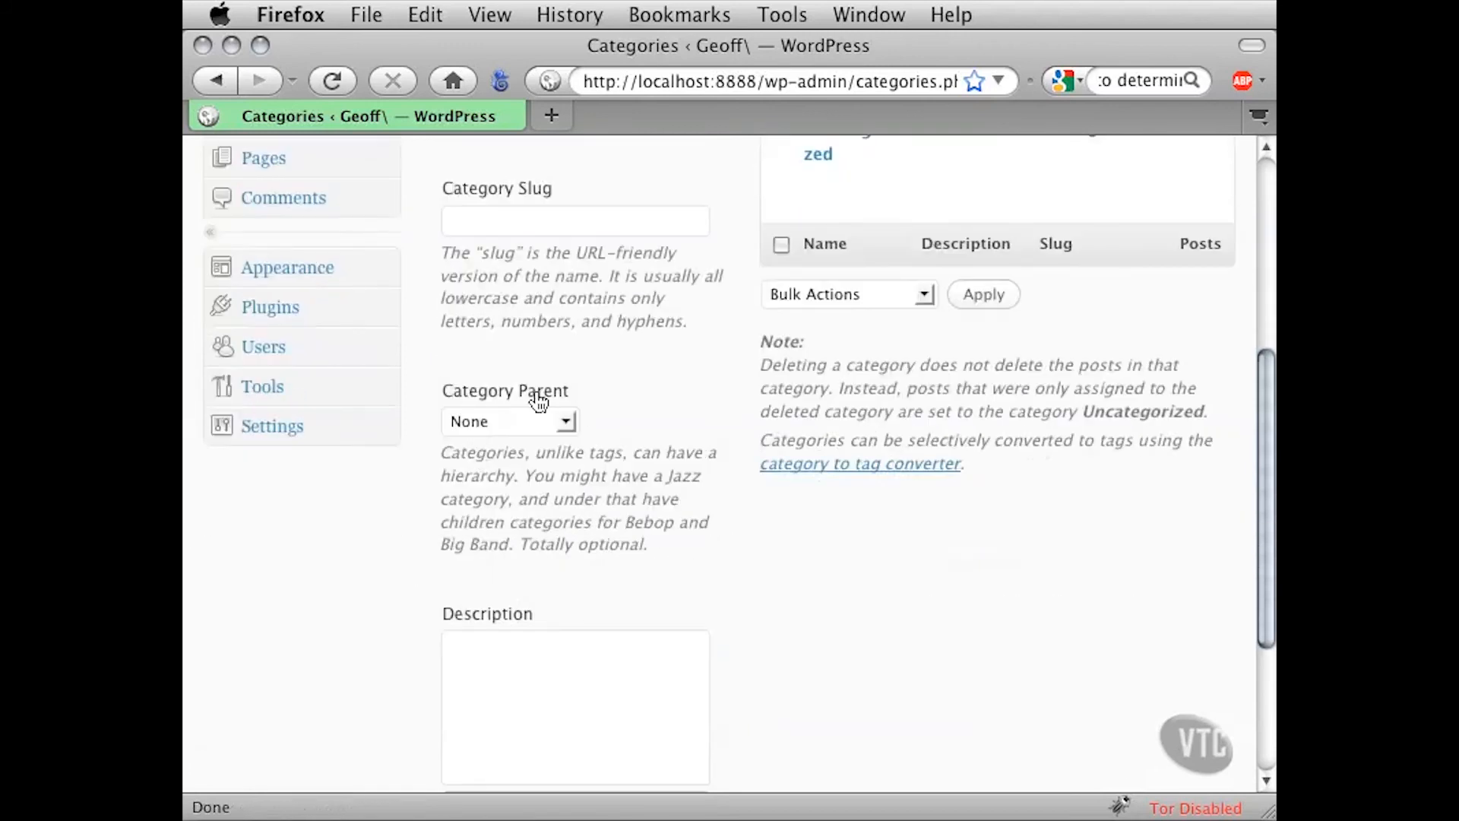
scroll(418, 684, down, 5)
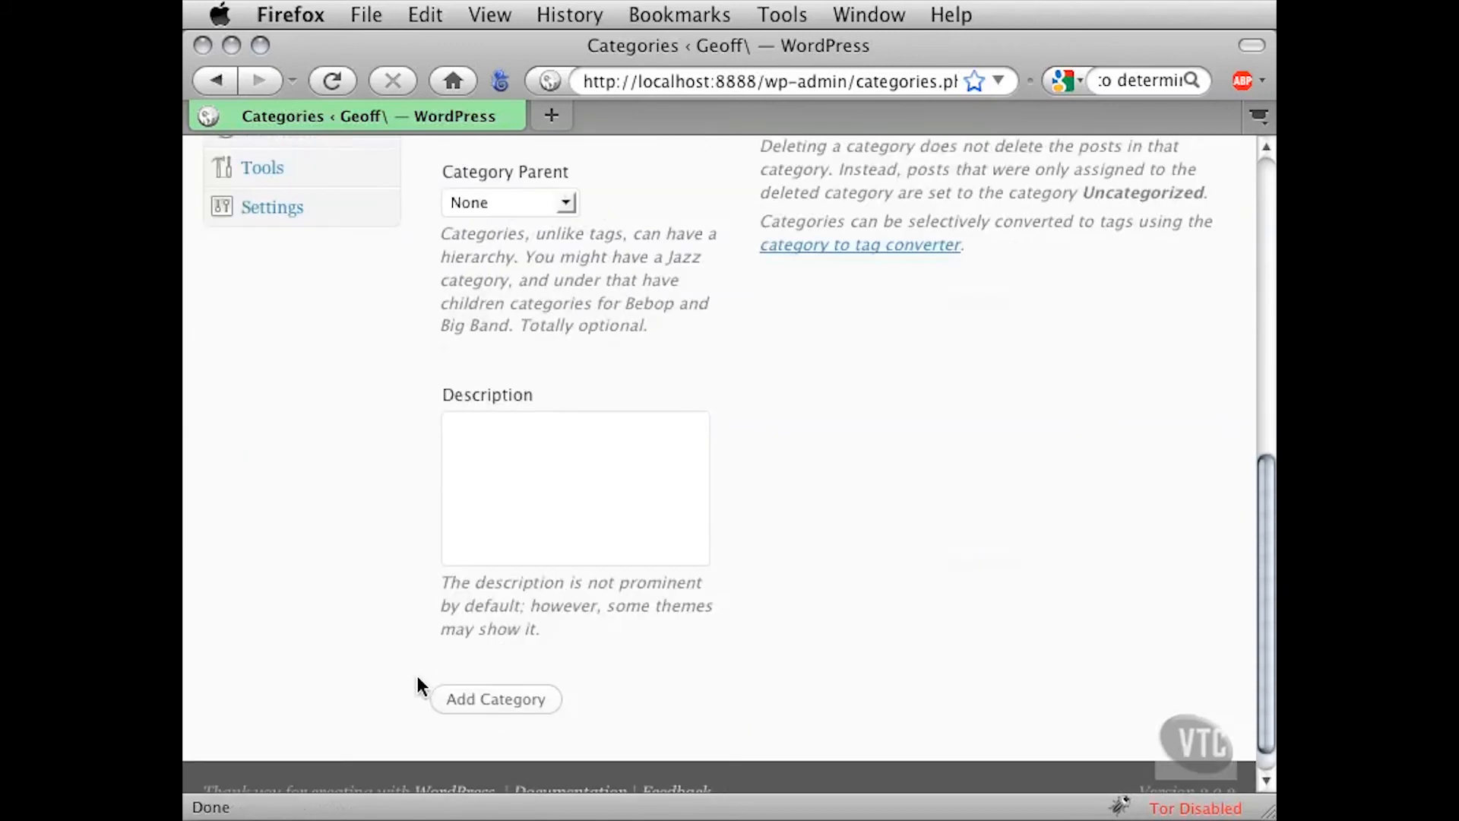
scroll(448, 703, down, 1)
click(480, 675)
scroll(775, 512, up, 10)
mouse_move(782, 324)
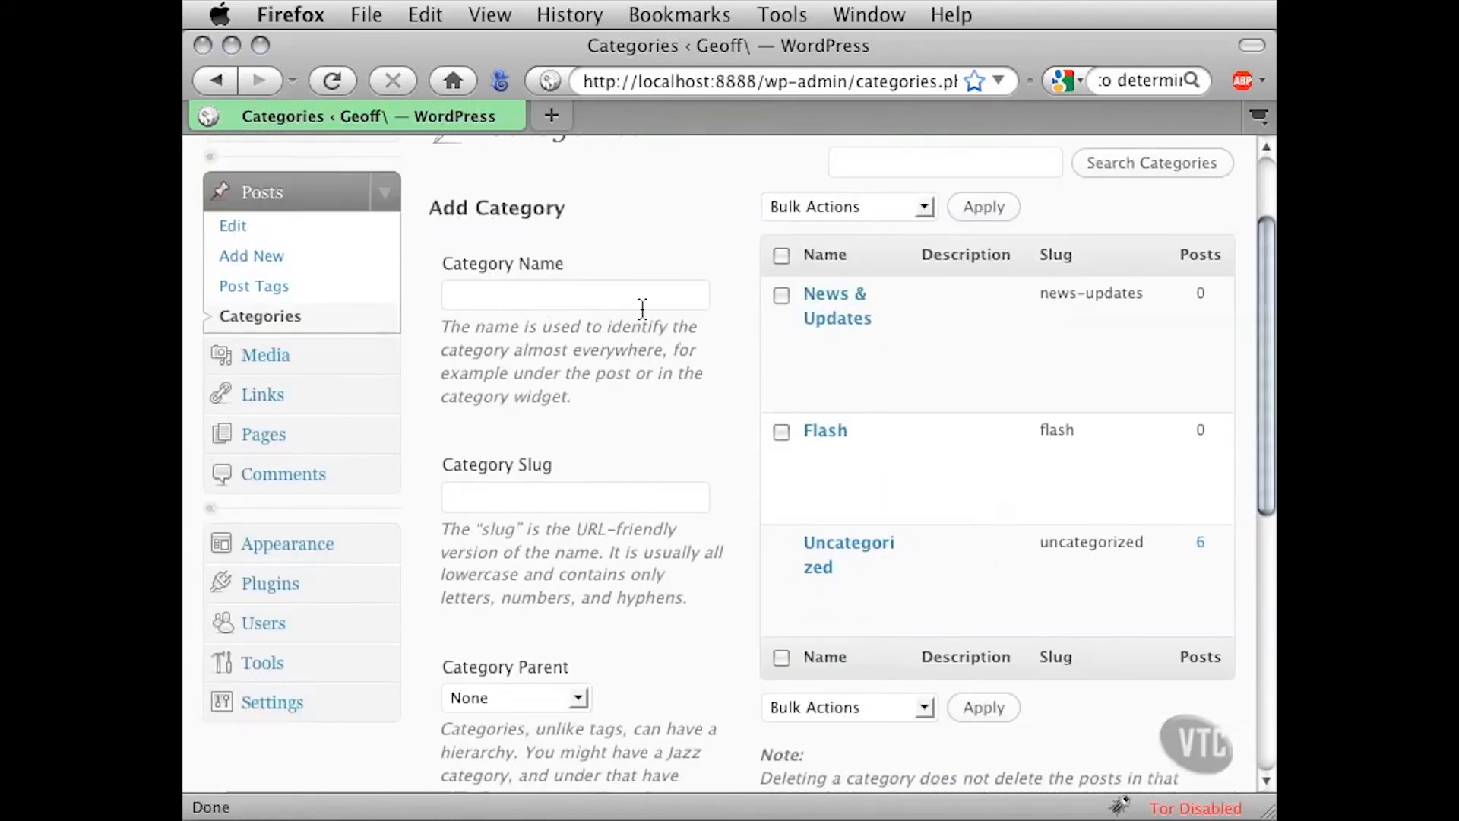
Add a category named "Shapes" with the parent left at None and the slug and description empty
scroll(658, 262, up, 3)
click(483, 404)
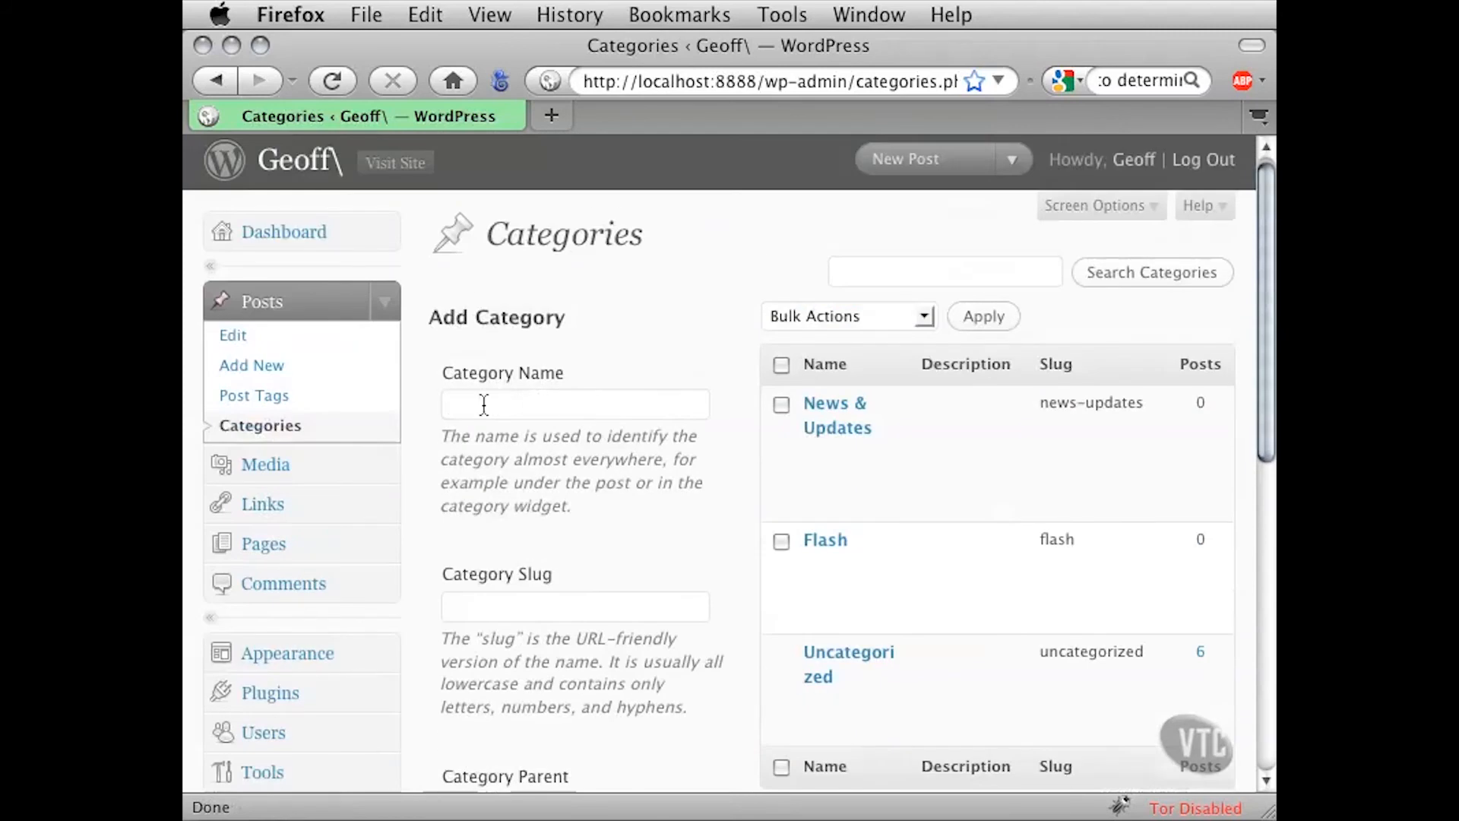
text(Shapes)
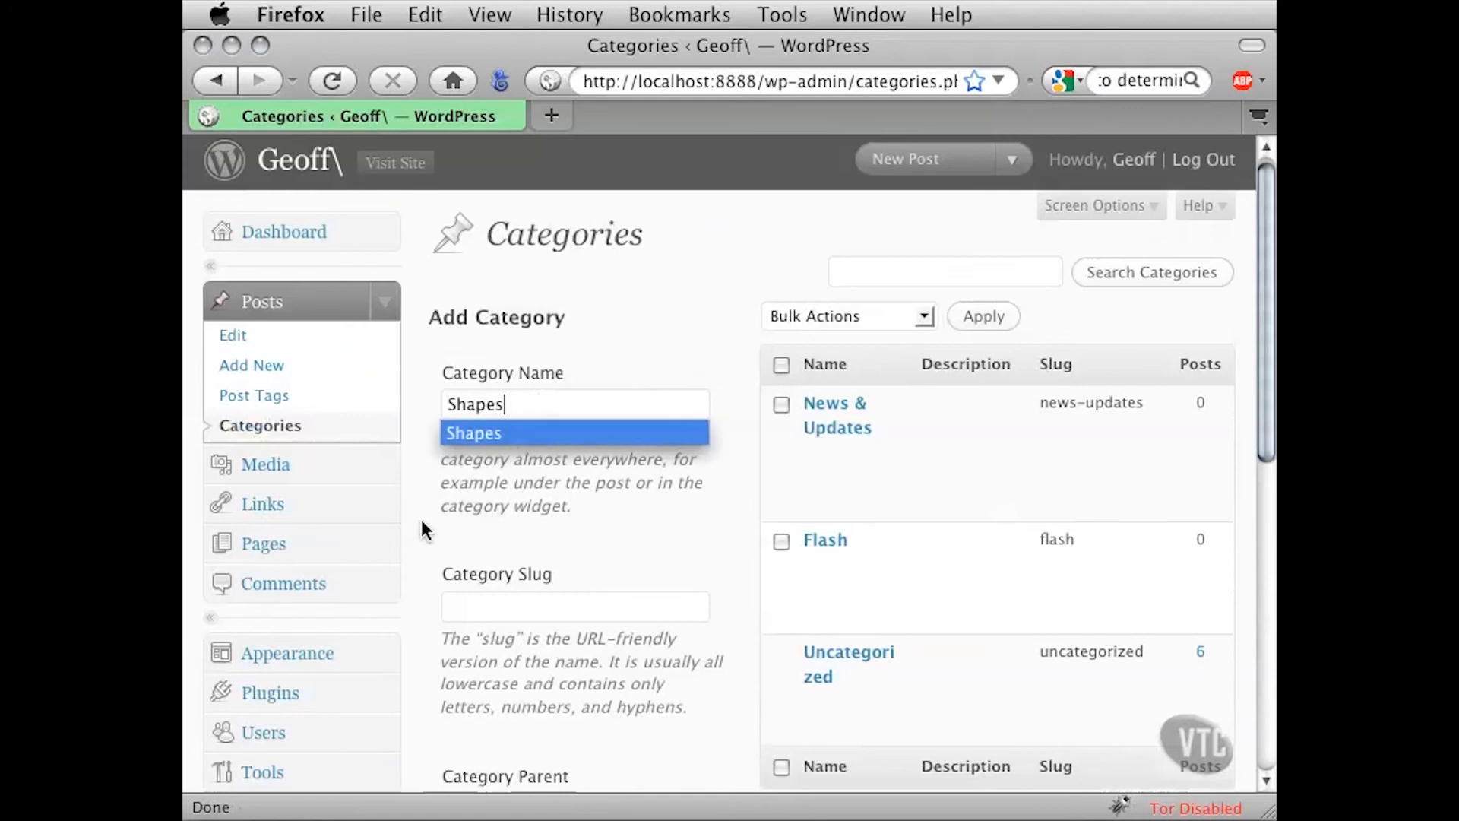
click(421, 530)
scroll(410, 651, down, 11)
scroll(414, 659, down, 6)
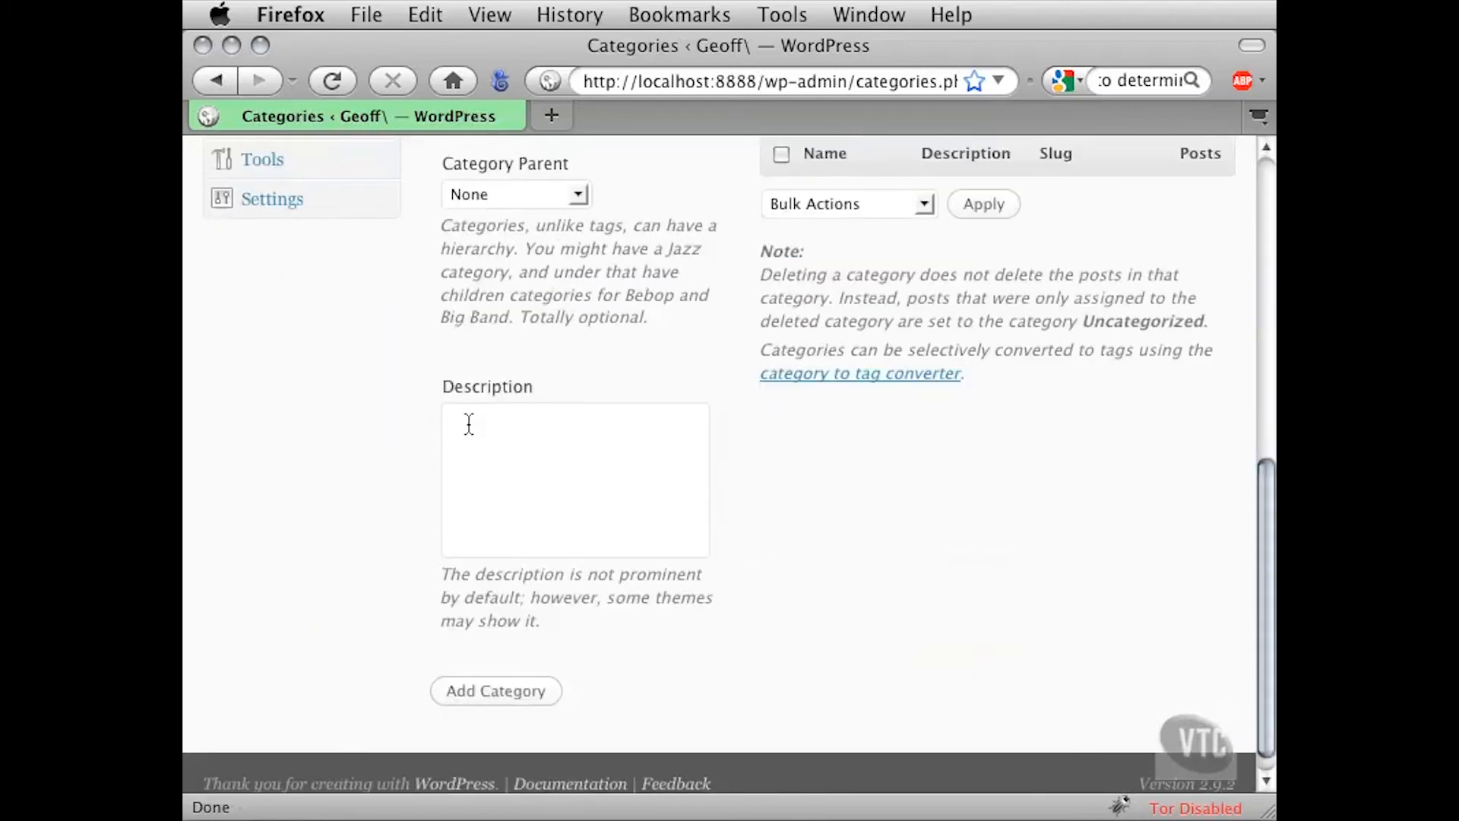
click(473, 691)
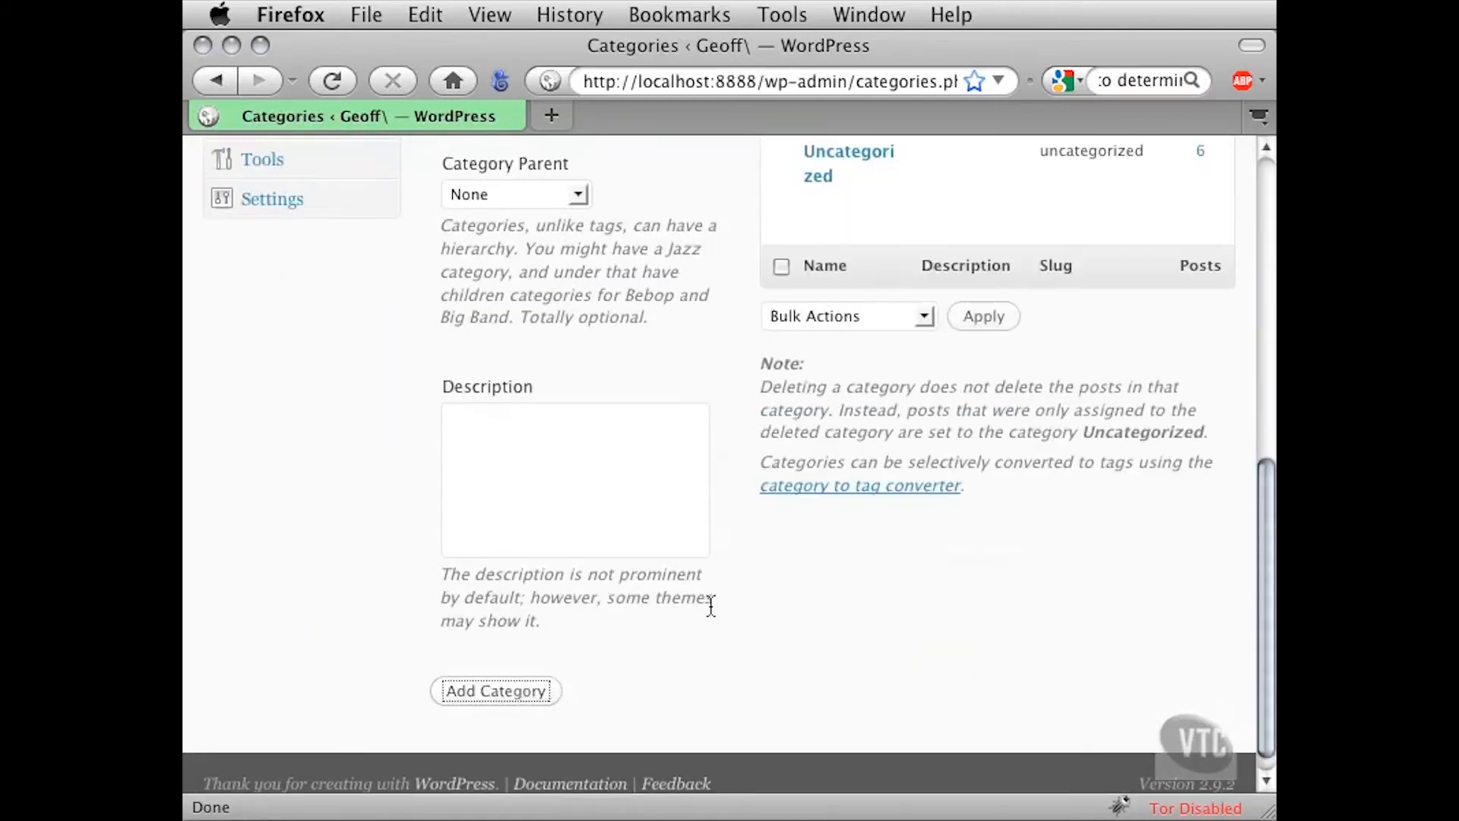
scroll(737, 502, up, 13)
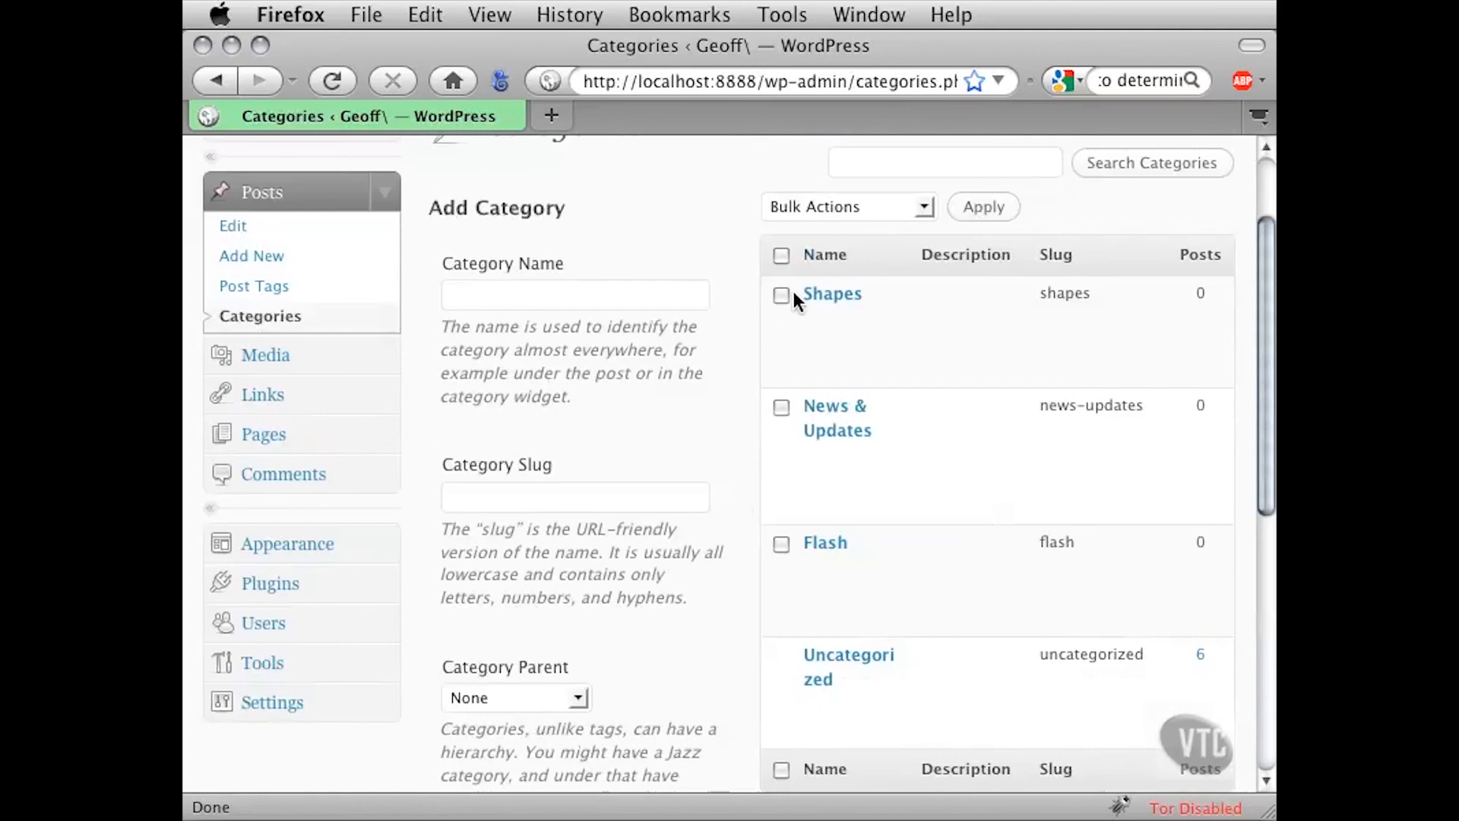
Open the Edit Posts page listing the blog's existing posts
scroll(692, 255, up, 3)
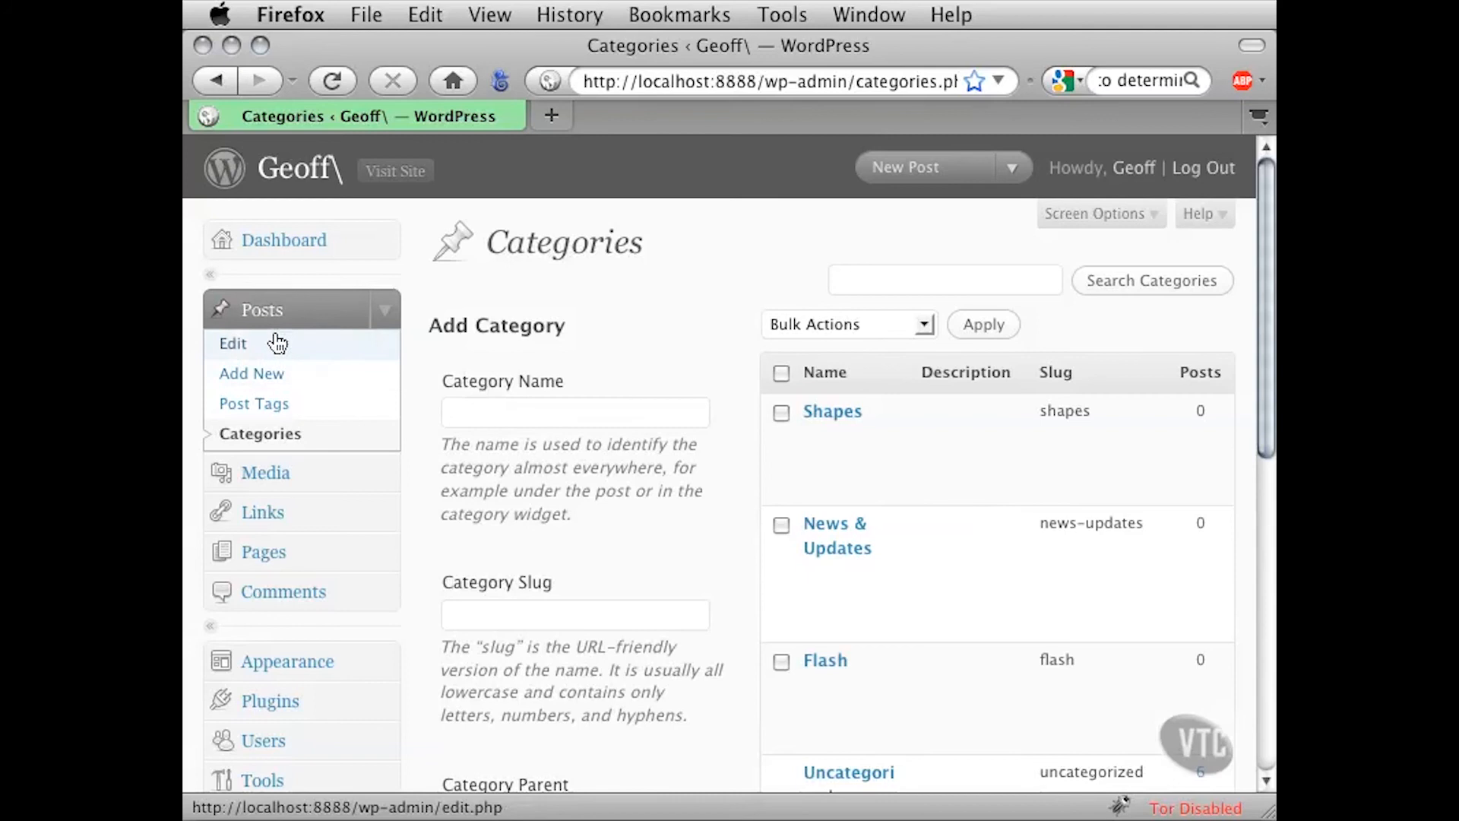
click(233, 348)
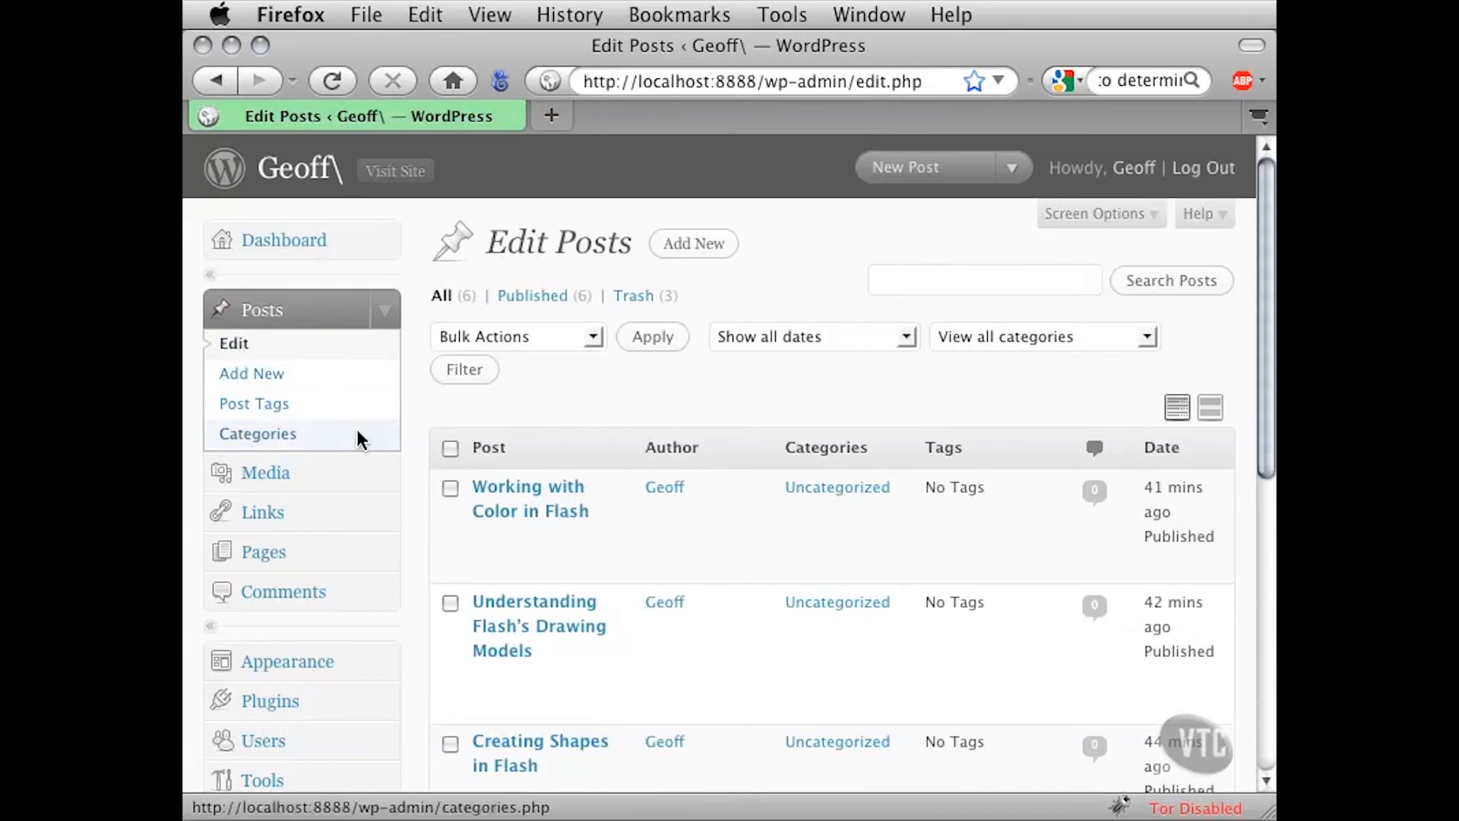
Open the post "Creating Shapes in Flash" for editing from the posts list
scroll(418, 591, down, 1)
scroll(418, 591, down, 5)
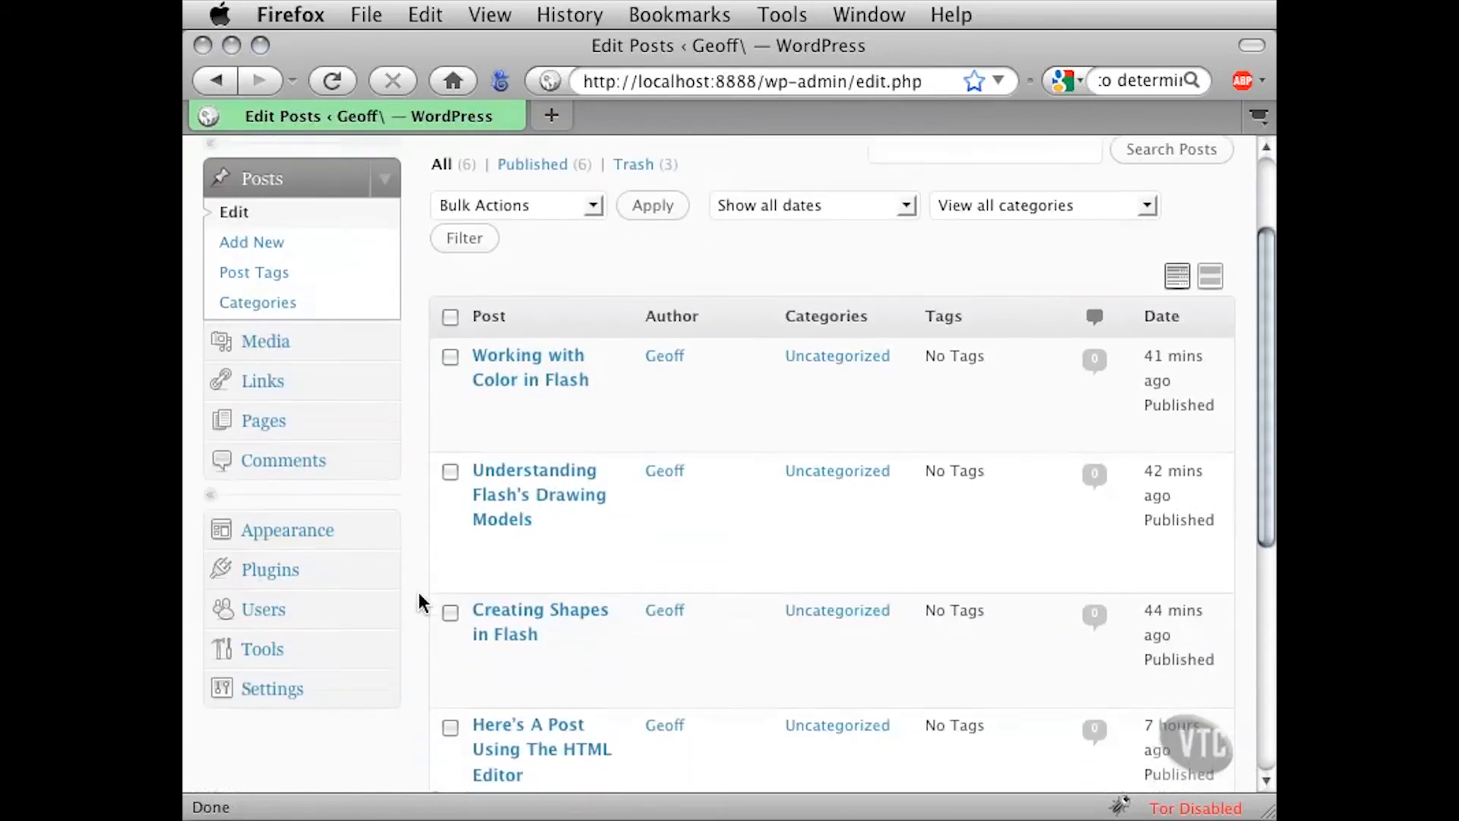
click(511, 619)
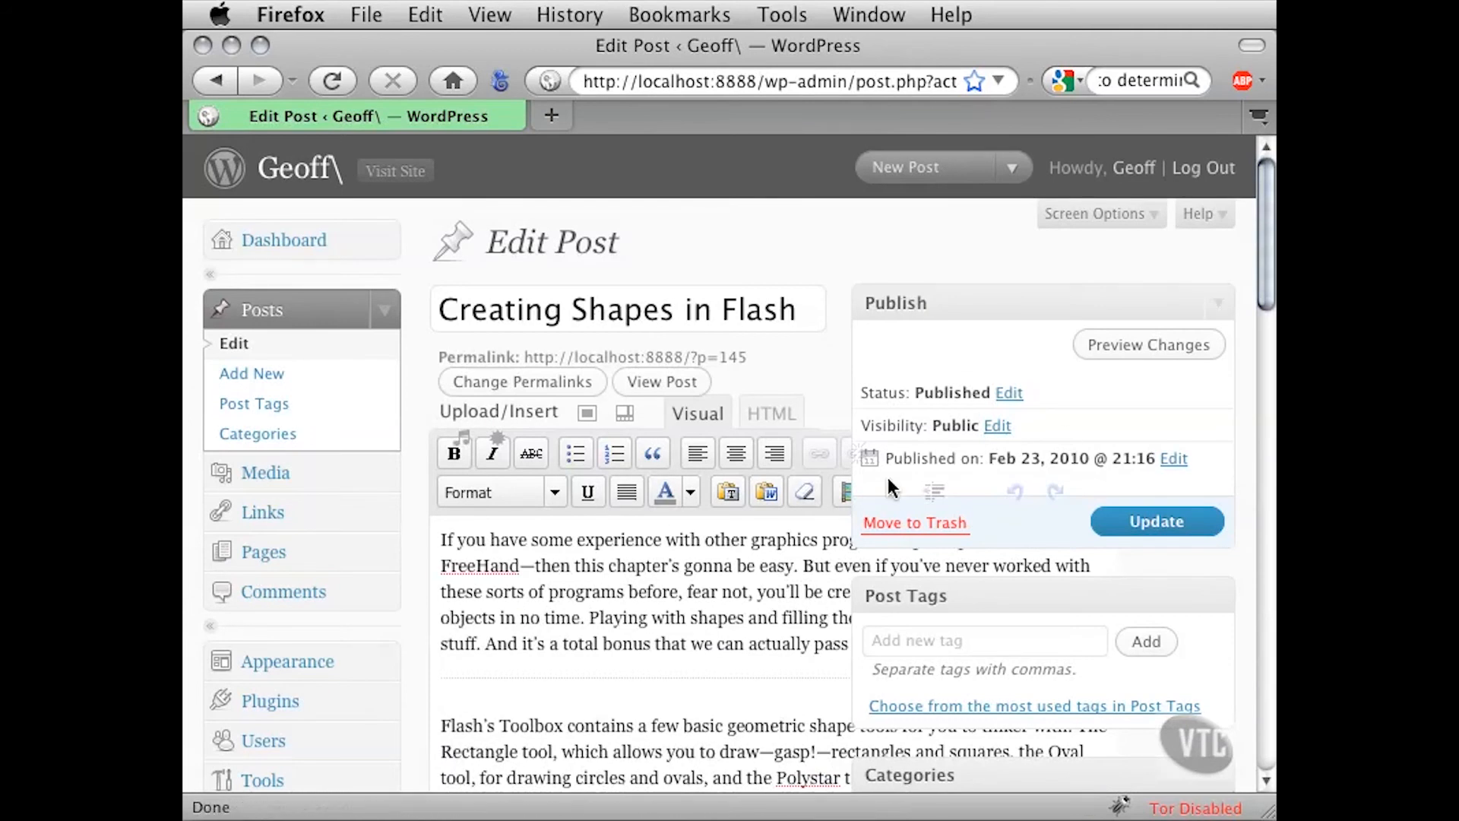
Remove the Uncategorized category from "Creating Shapes in Flash", assign Flash and Shapes instead, and update the post
drag(1263, 245, 1261, 330)
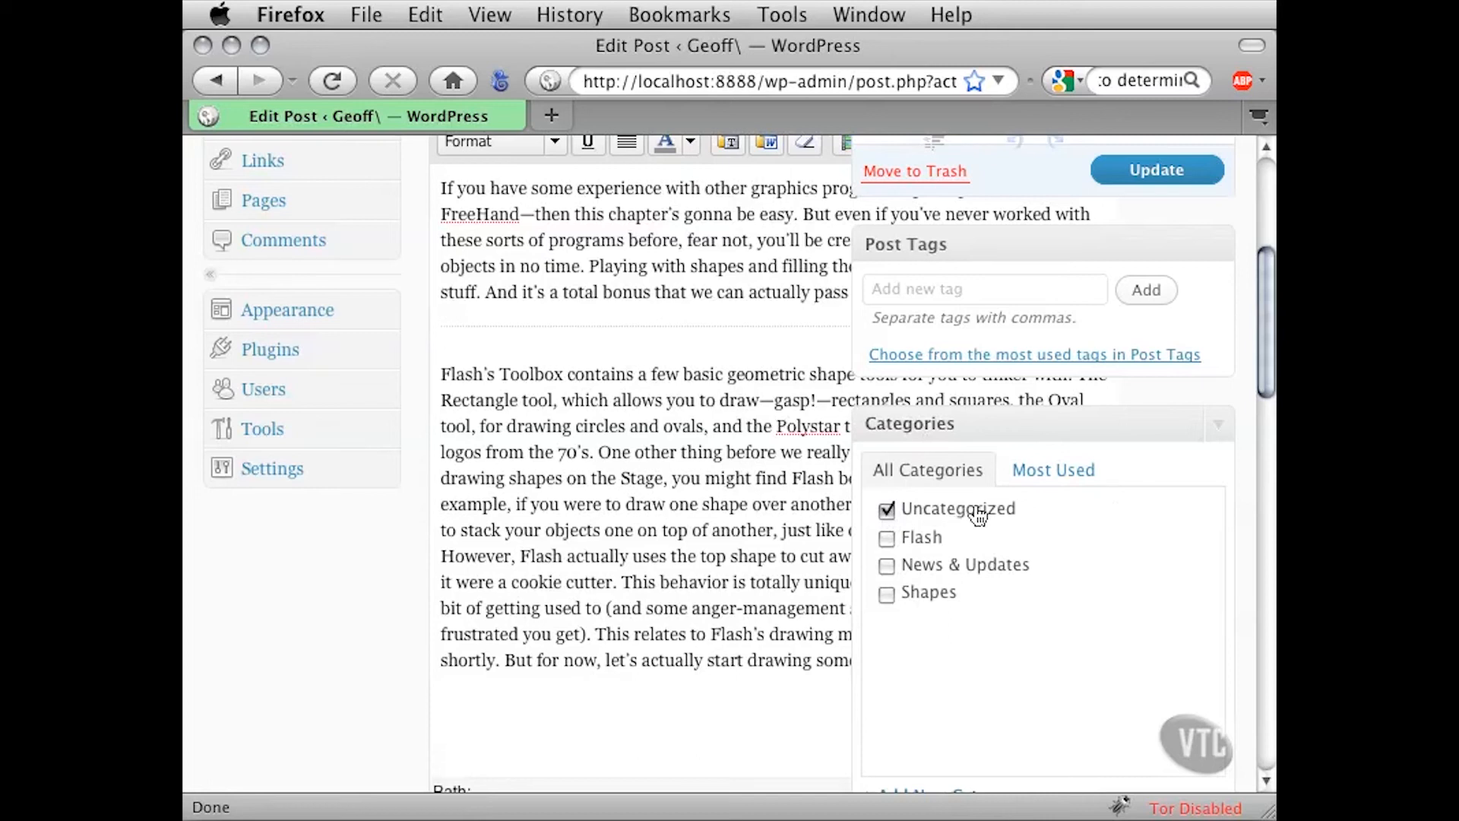
click(888, 510)
click(884, 592)
drag(1266, 389, 1266, 328)
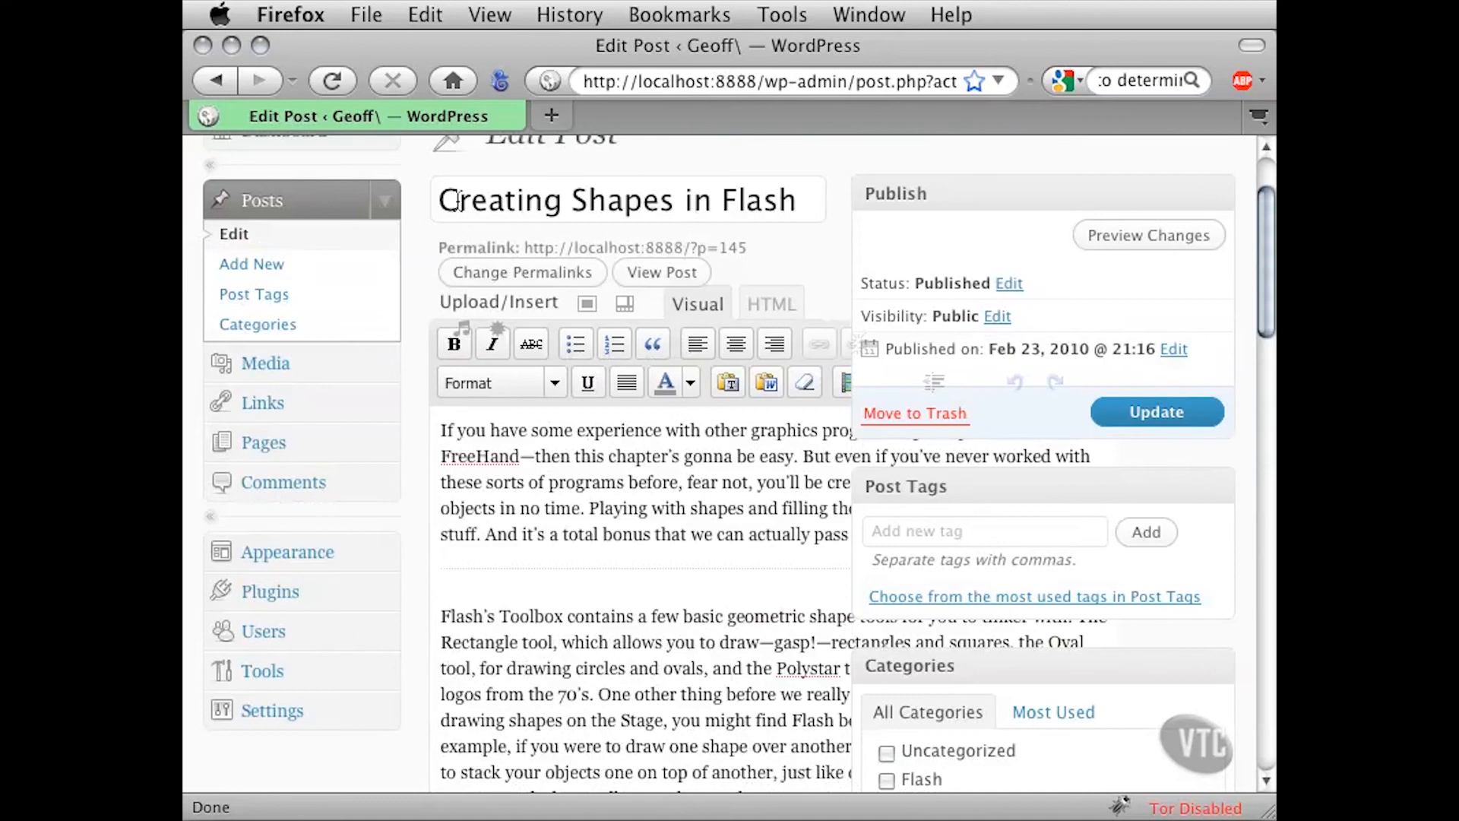
drag(440, 201, 802, 202)
click(779, 199)
scroll(1254, 285, down, 3)
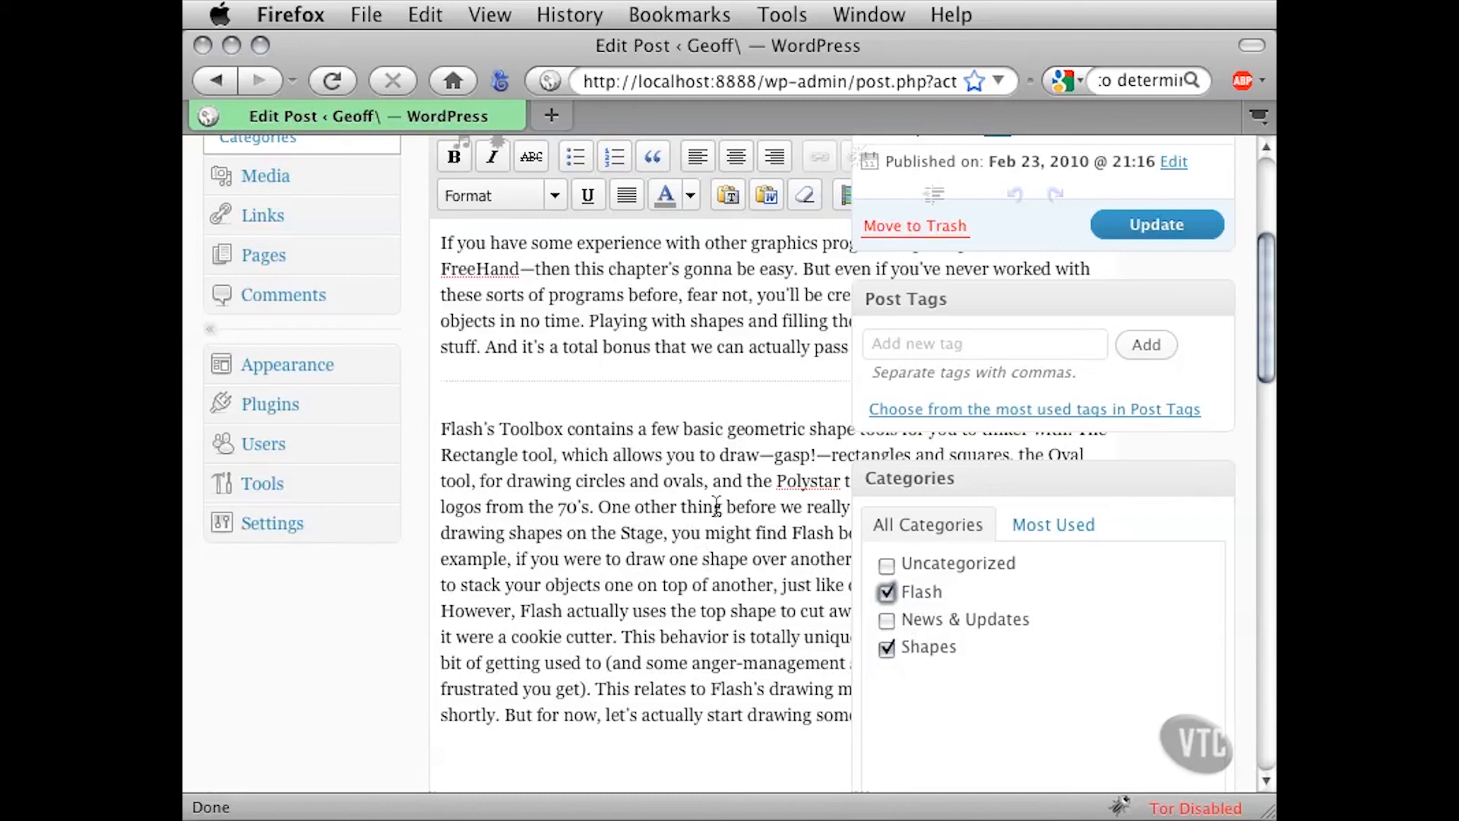
click(1143, 224)
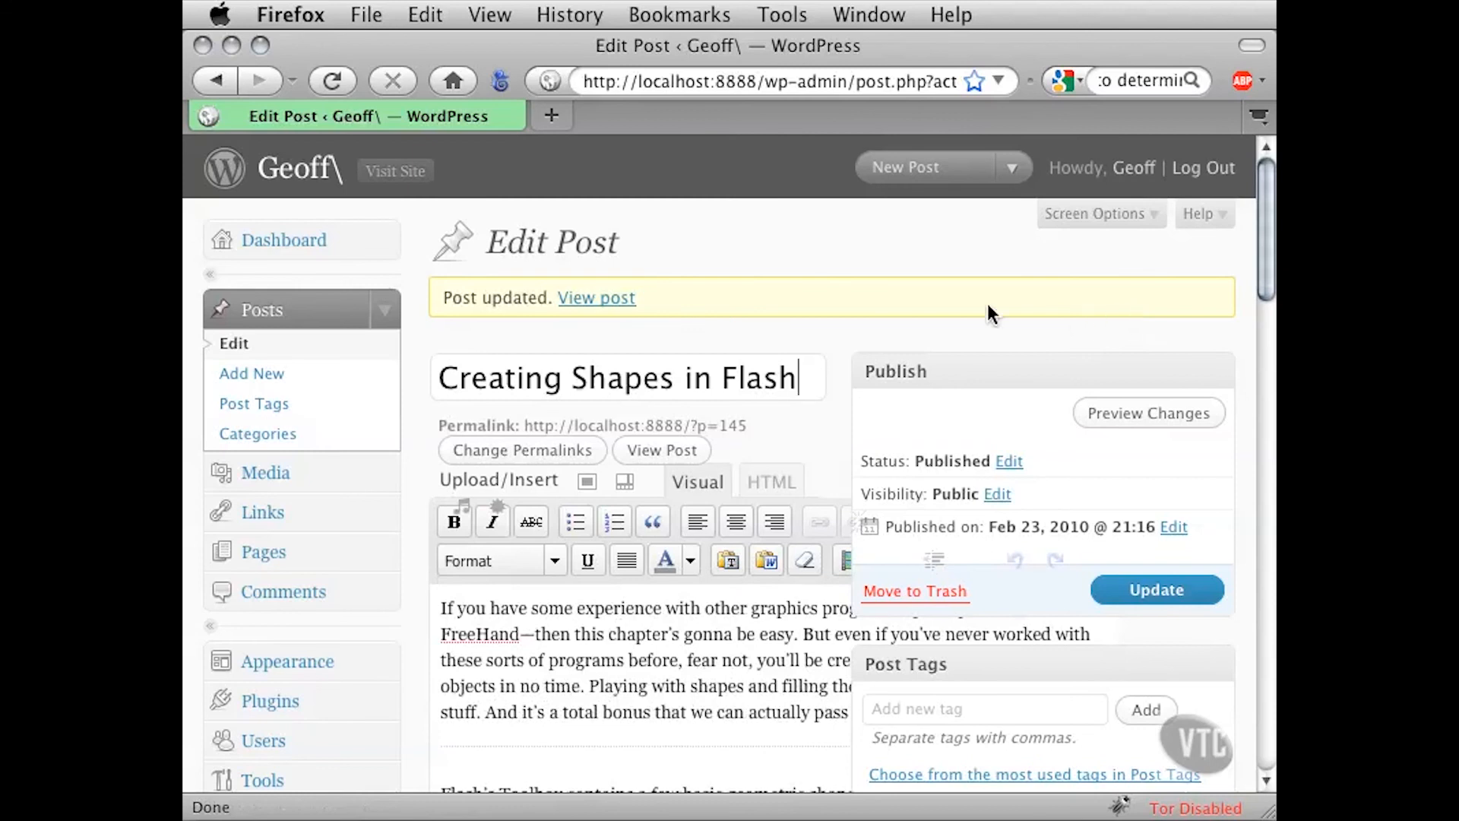
Change the category of the post "Understanding Flash's Drawing Models" from Uncategorized to Flash and update it
click(261, 350)
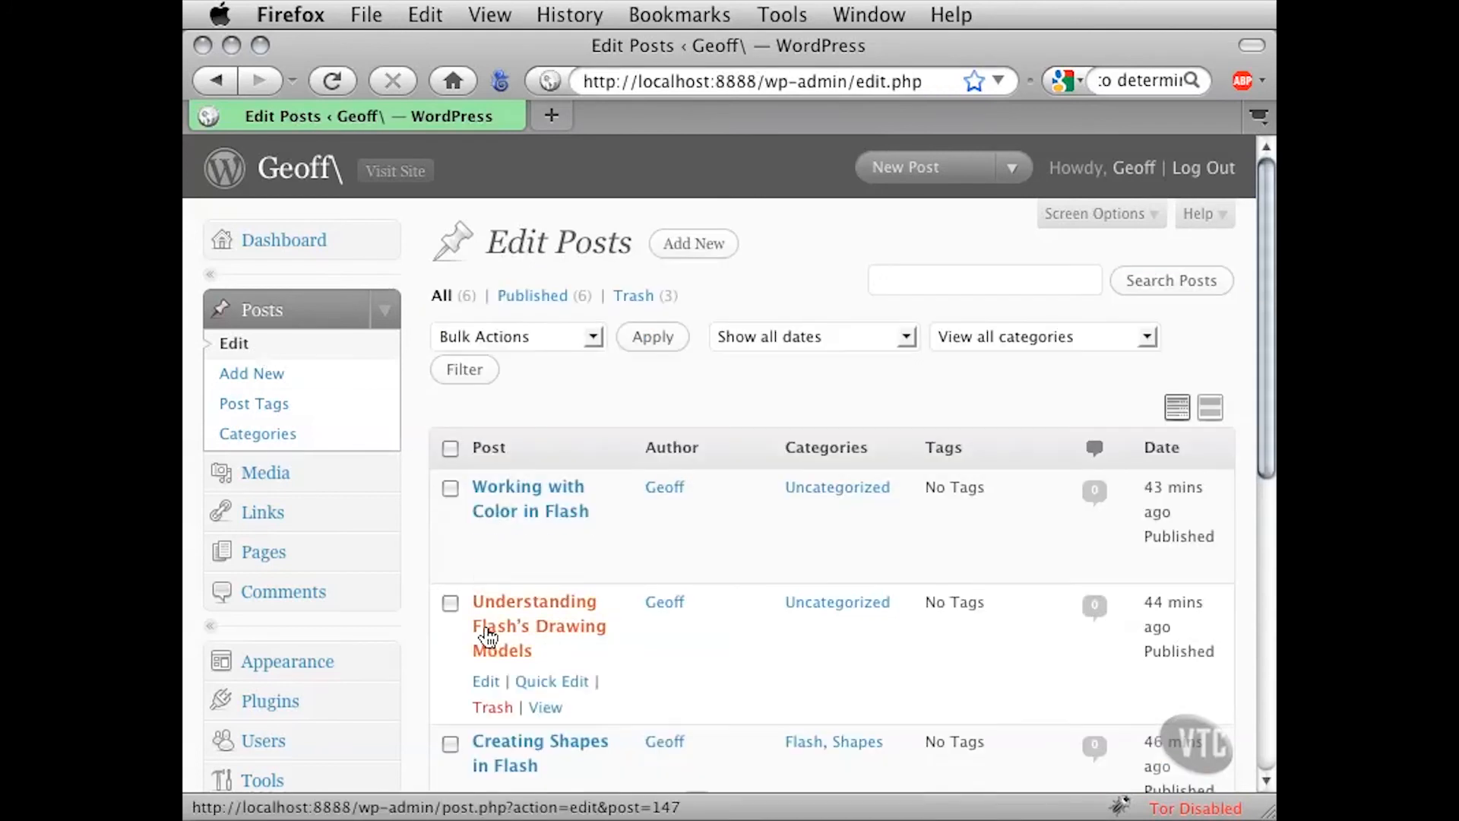
click(526, 631)
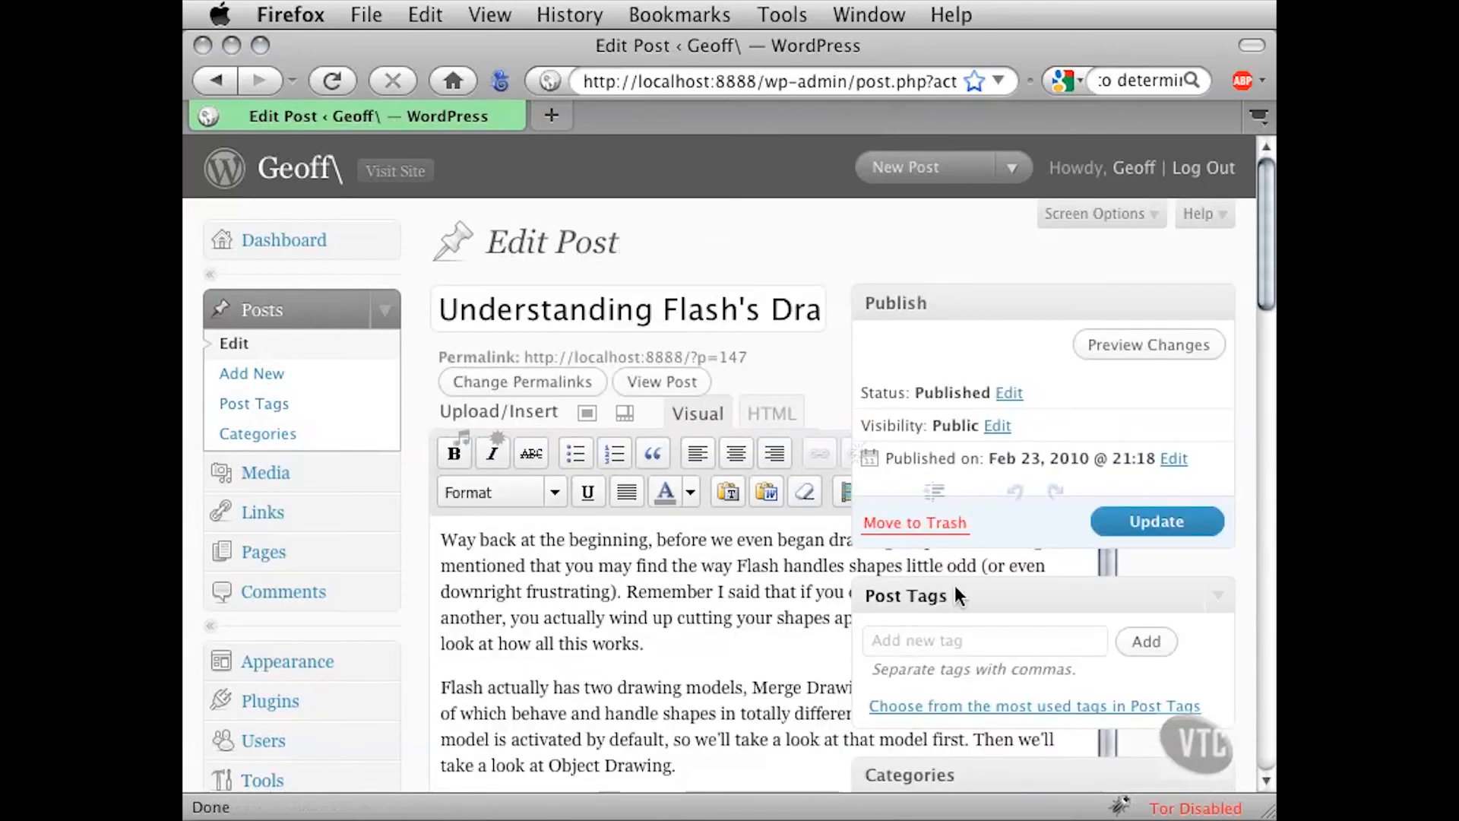
scroll(1124, 581, down, 5)
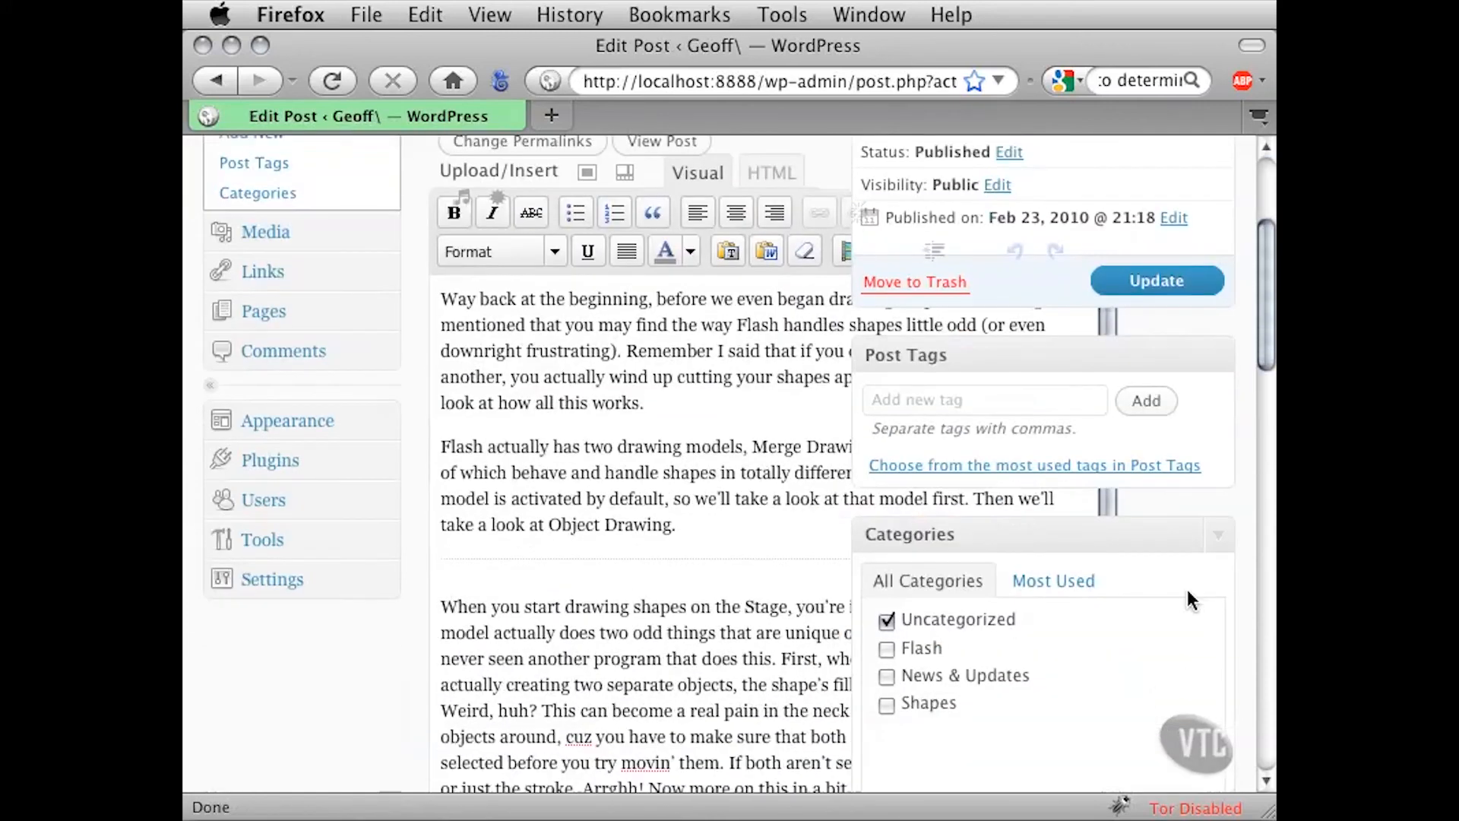
scroll(1187, 590, down, 3)
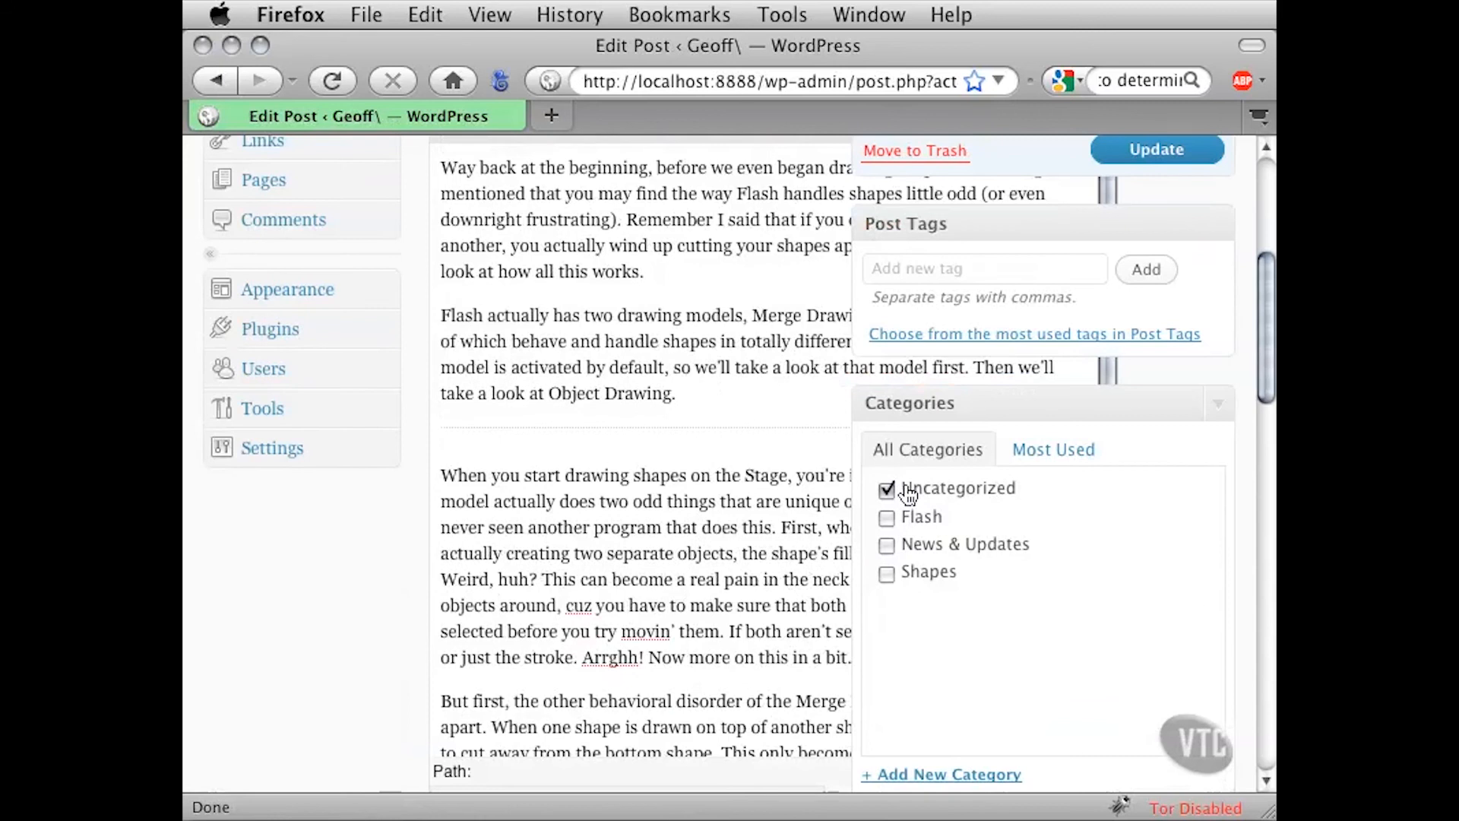
click(882, 490)
click(886, 517)
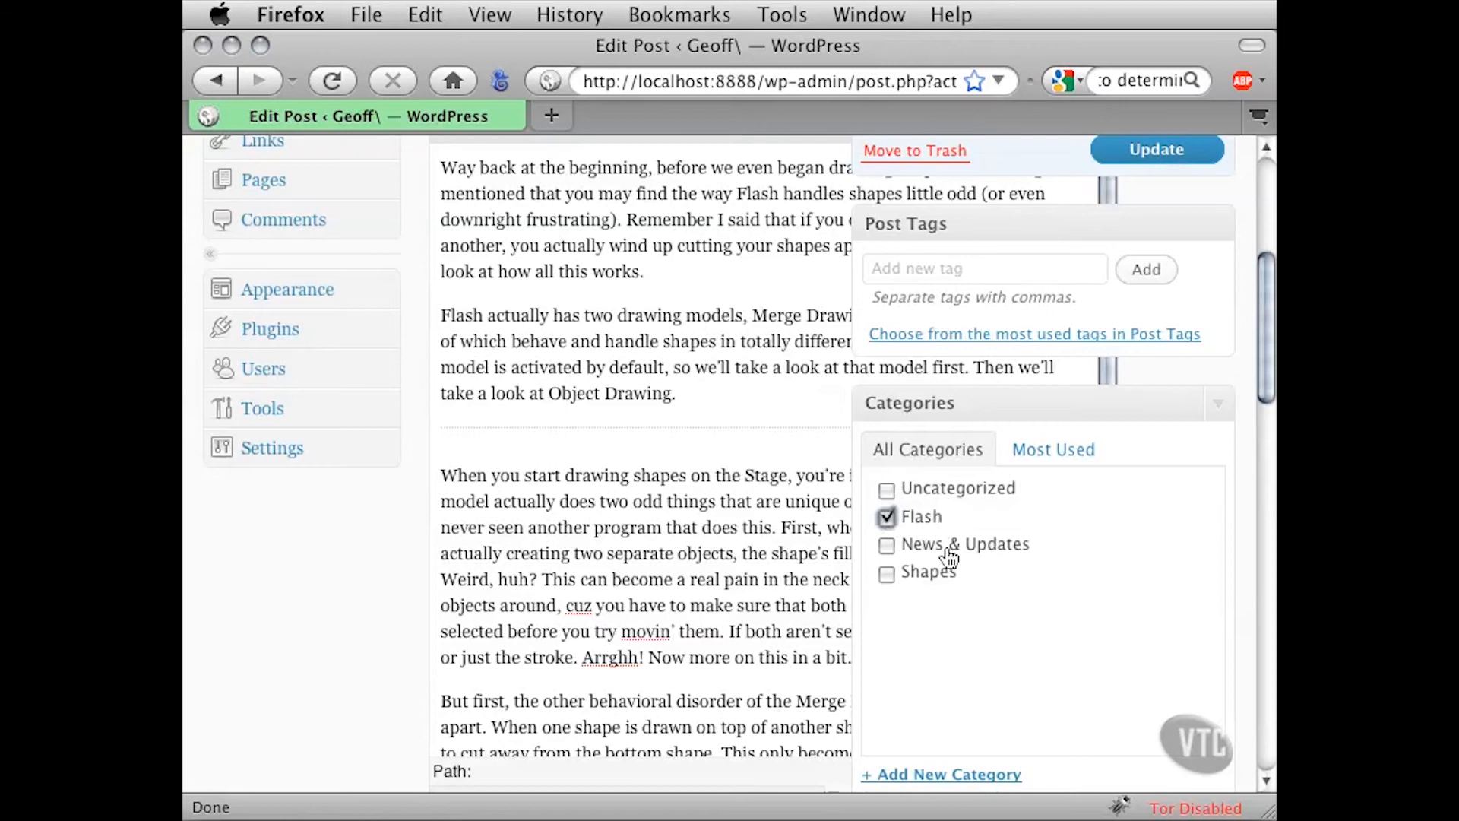
scroll(1158, 508, up, 8)
click(1194, 485)
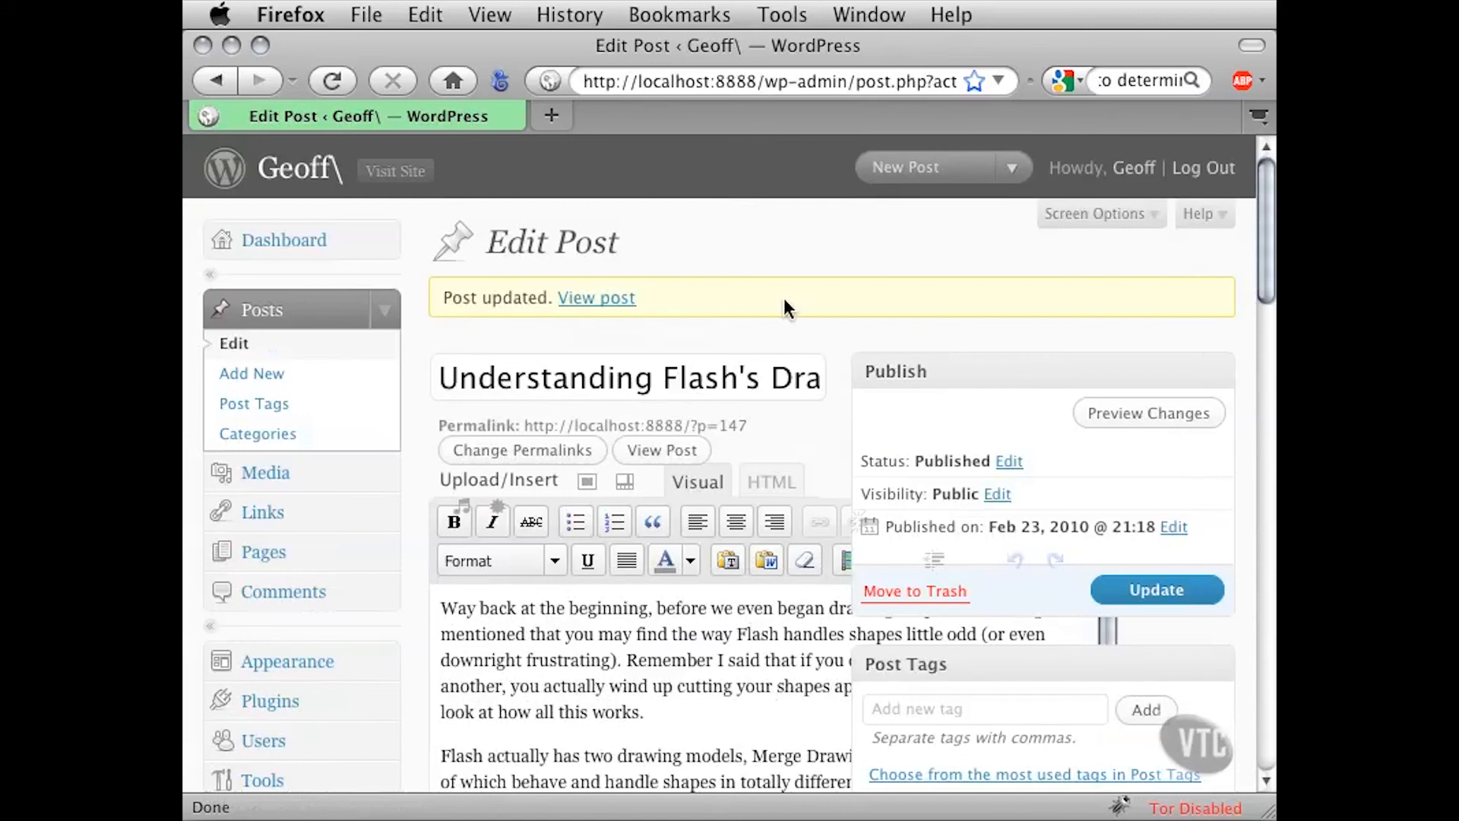
Change the category of the post "Working with Color in Flash" from Uncategorized to Flash and update it
click(240, 347)
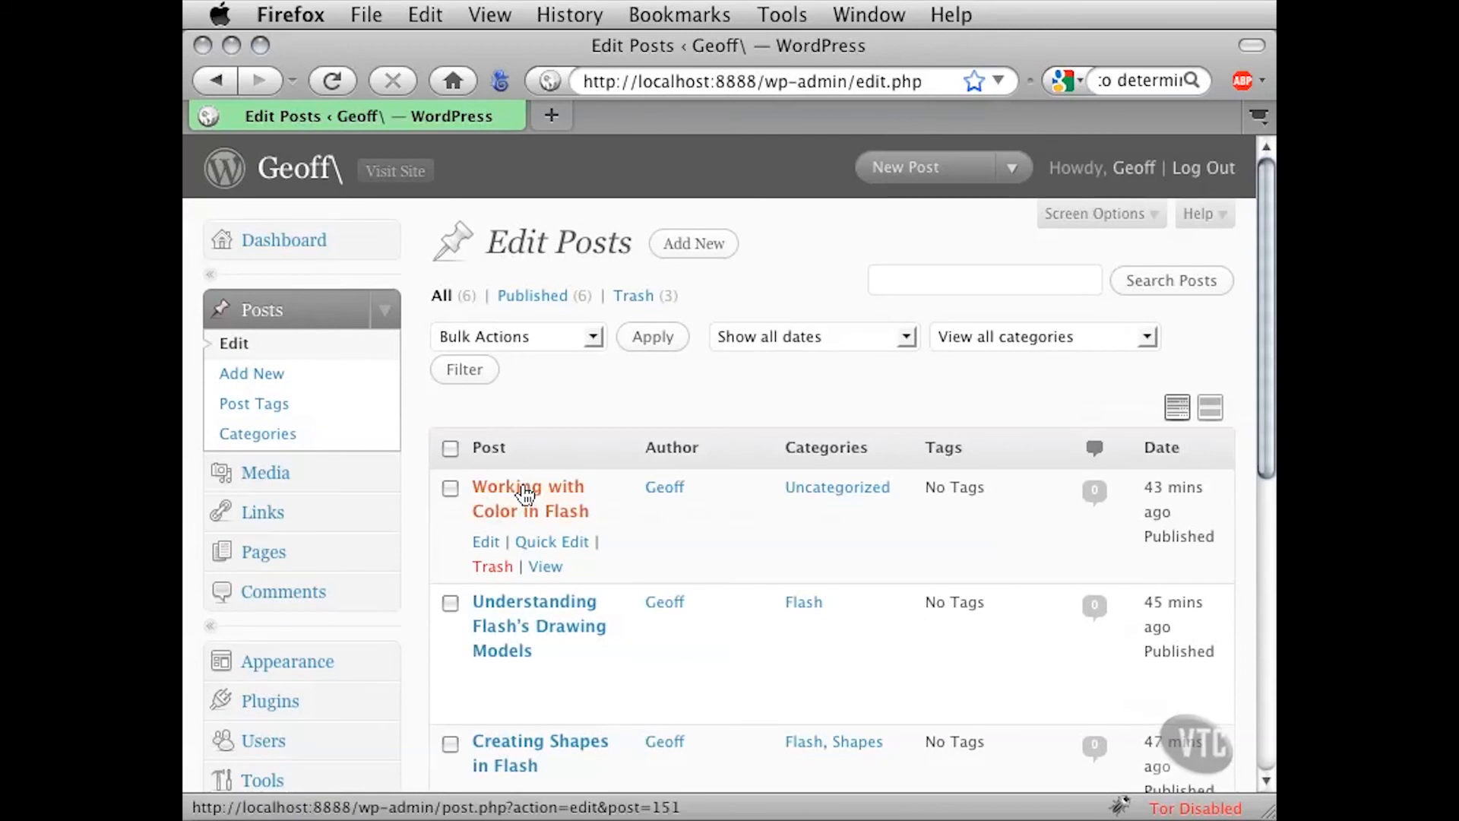
click(524, 493)
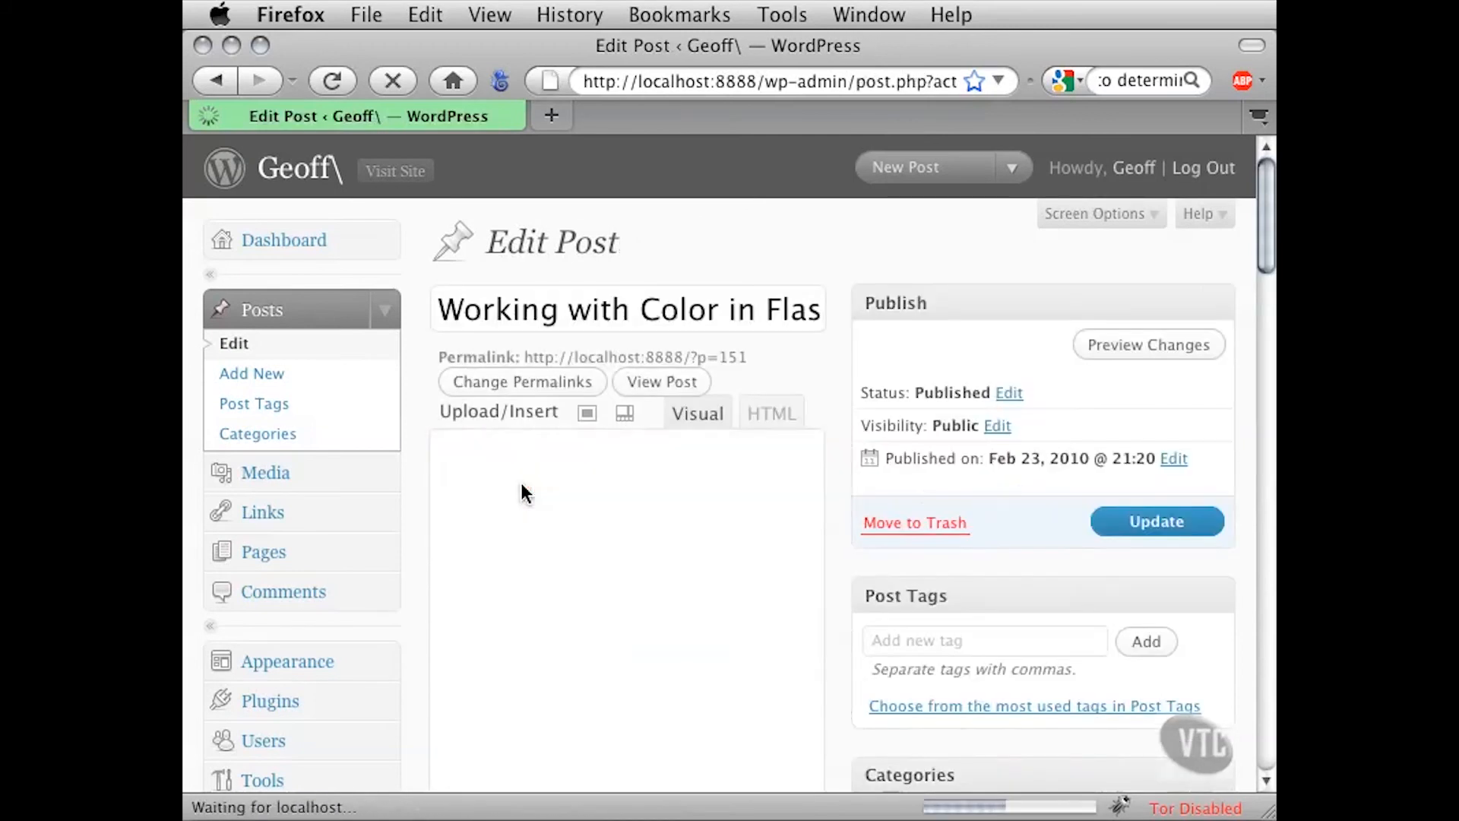
scroll(1234, 517, down, 5)
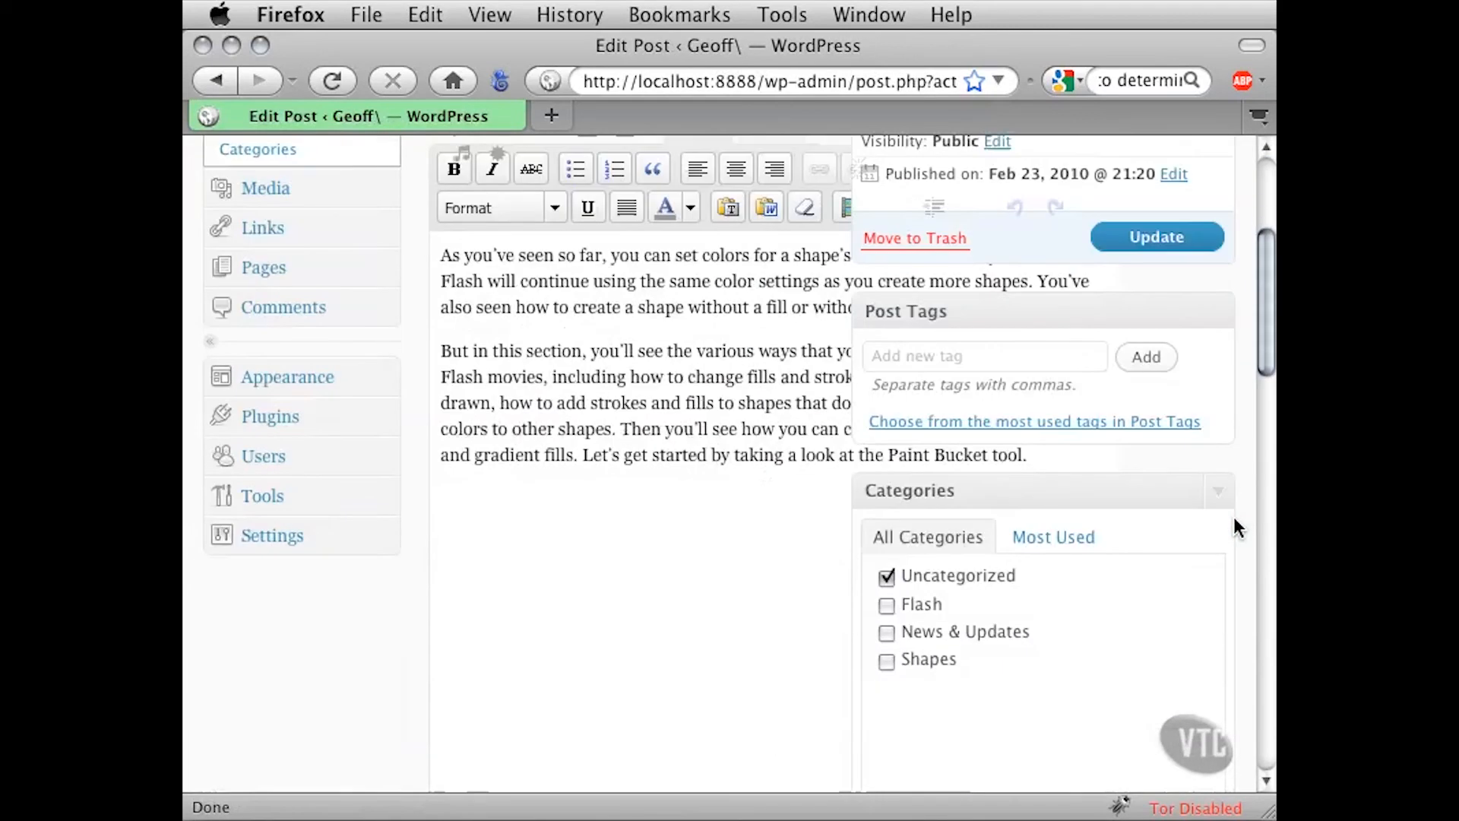
click(967, 536)
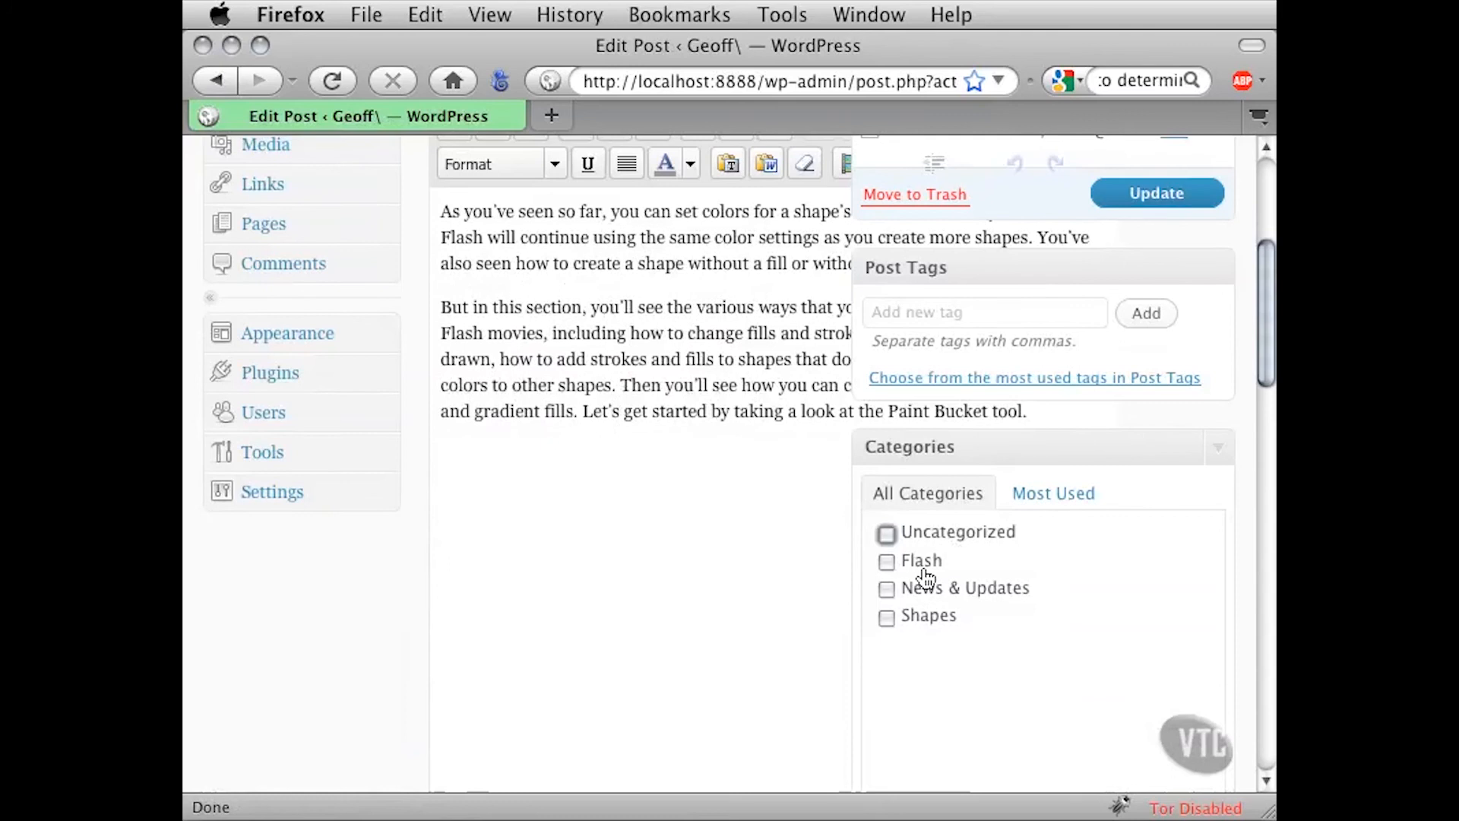
click(886, 560)
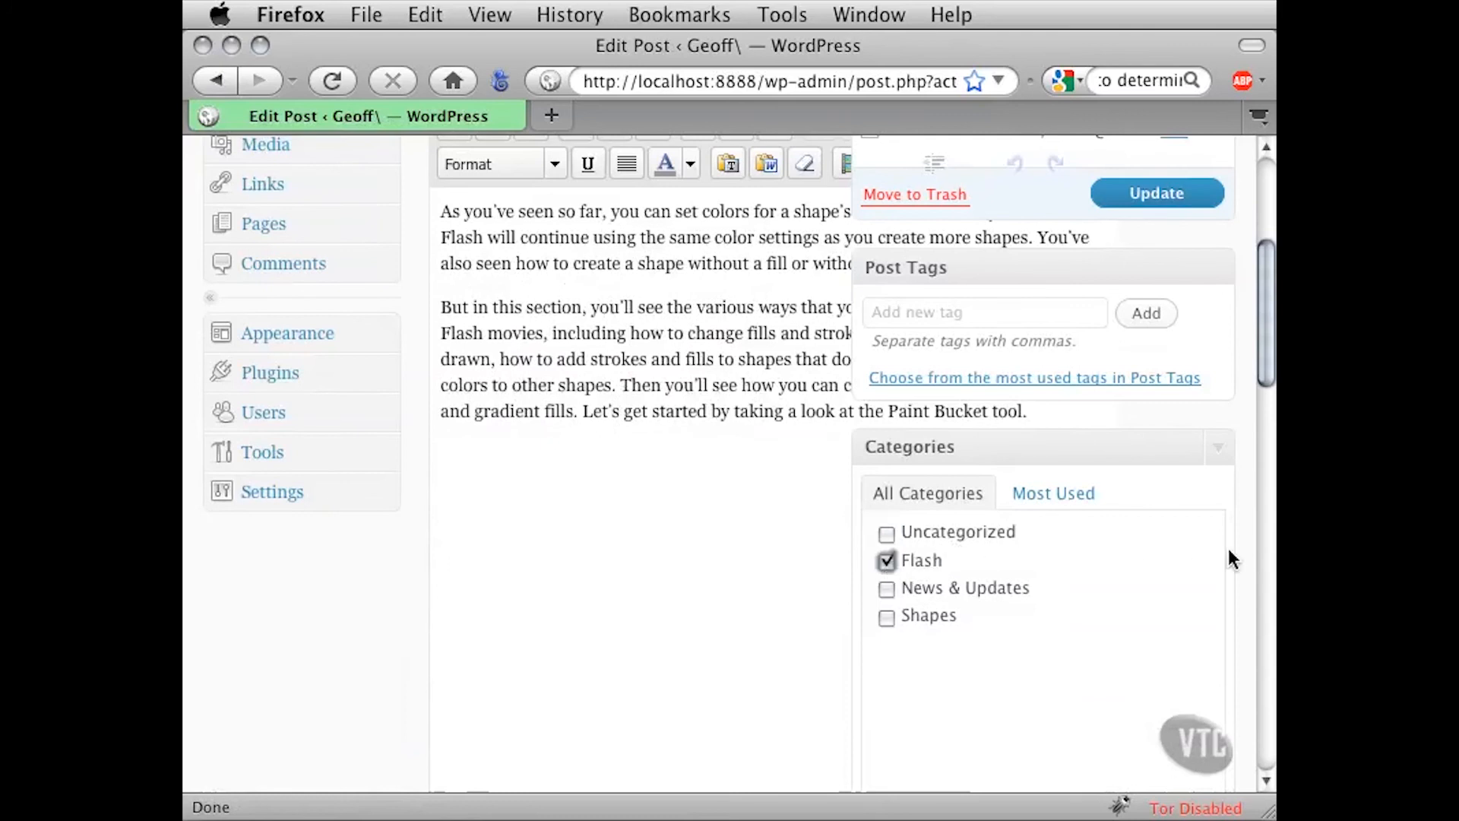
scroll(1238, 543, up, 5)
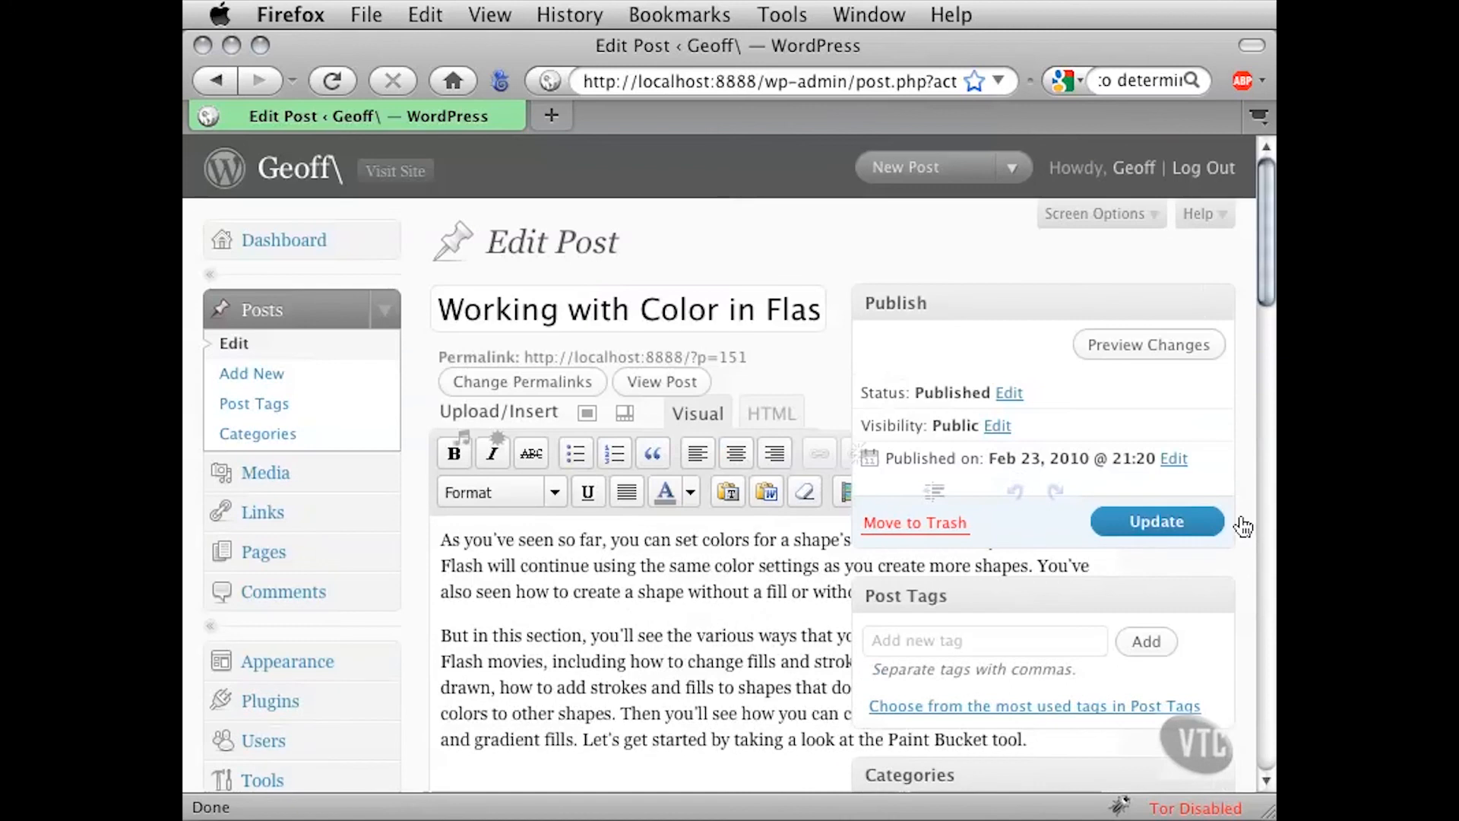
click(1183, 523)
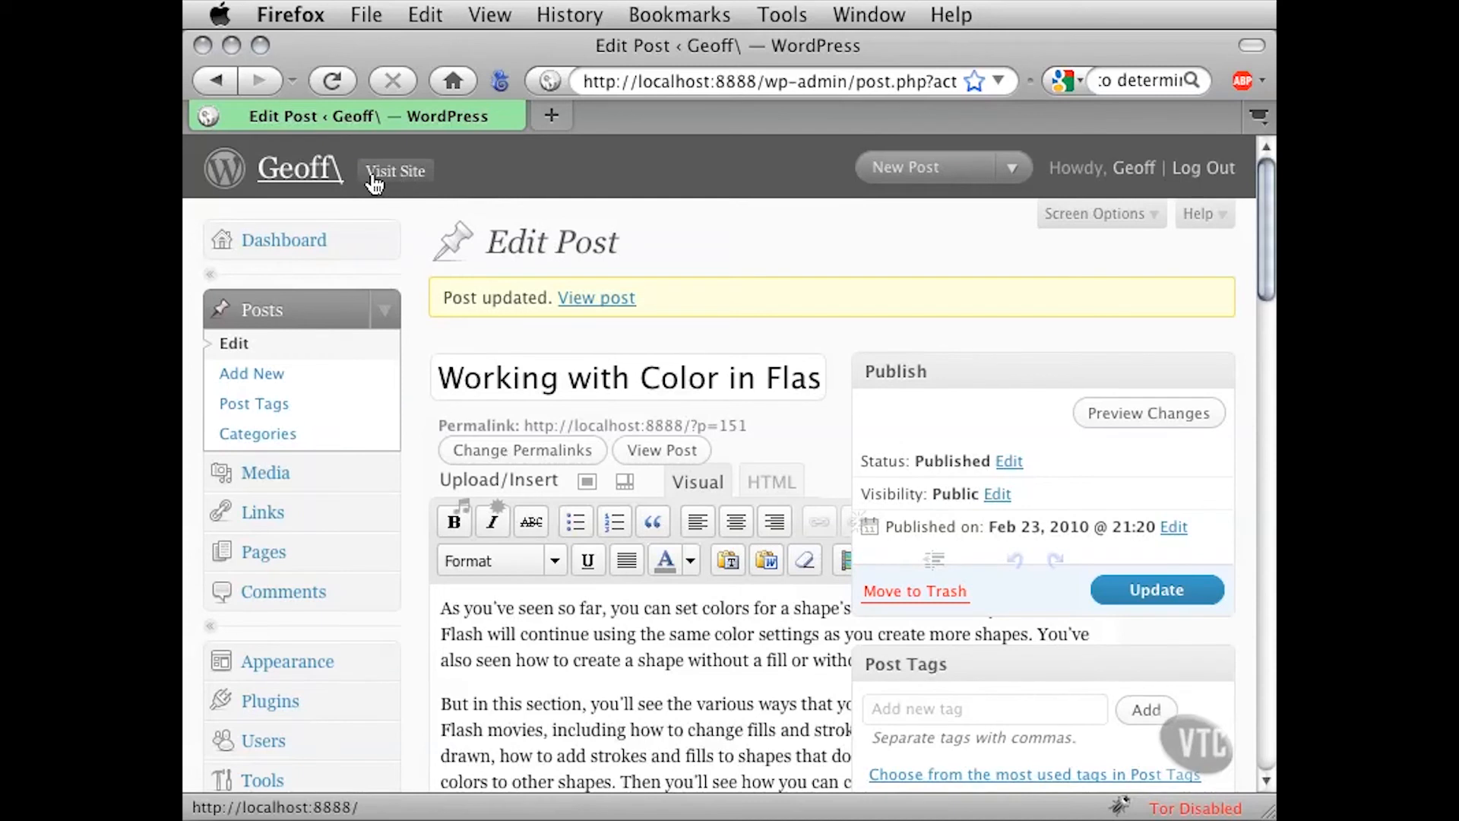
Open the live site in a new tab and examine the posts' category lines and the sidebar's Categories list
click(399, 178)
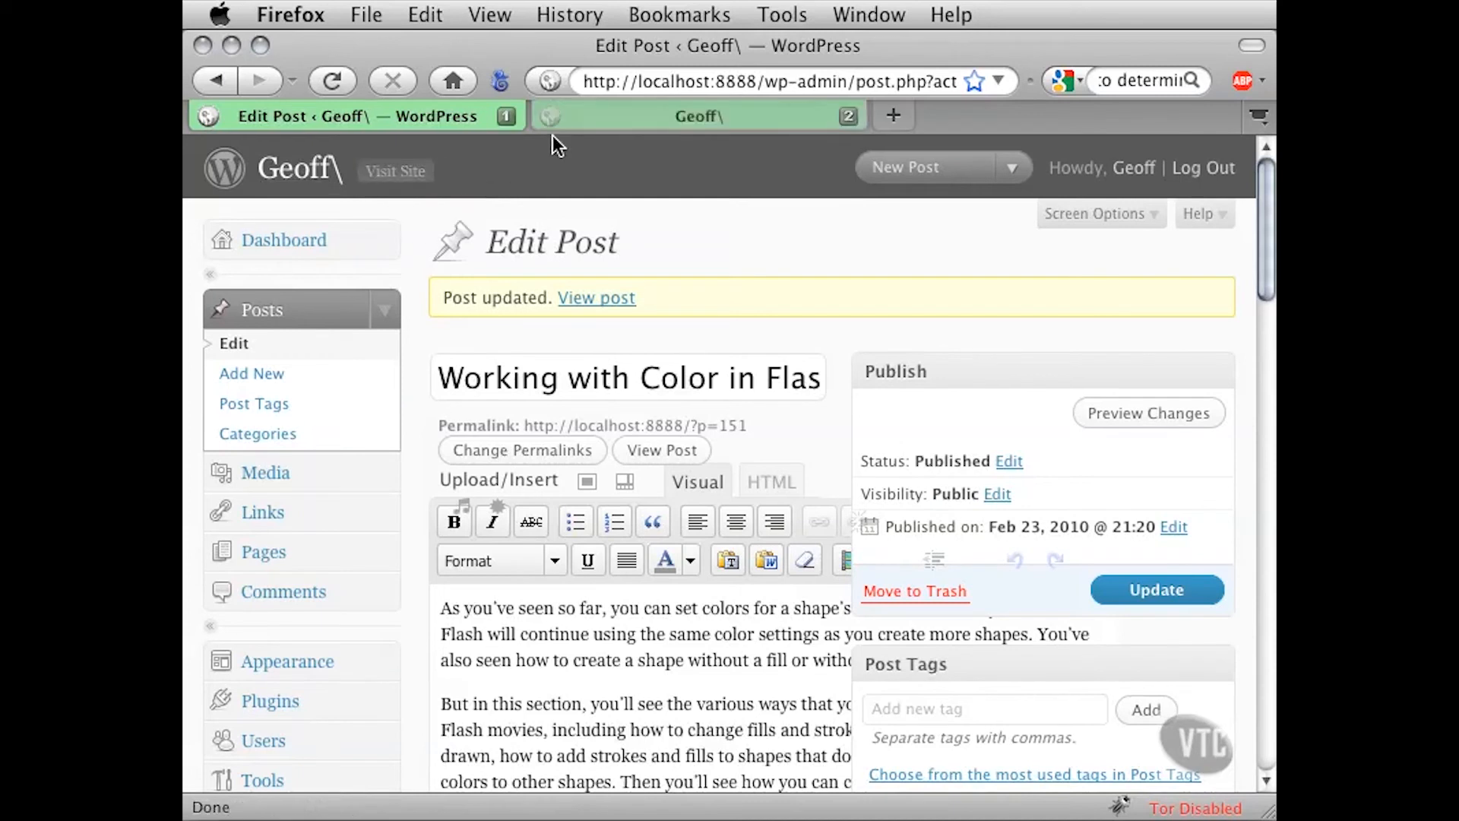
click(576, 118)
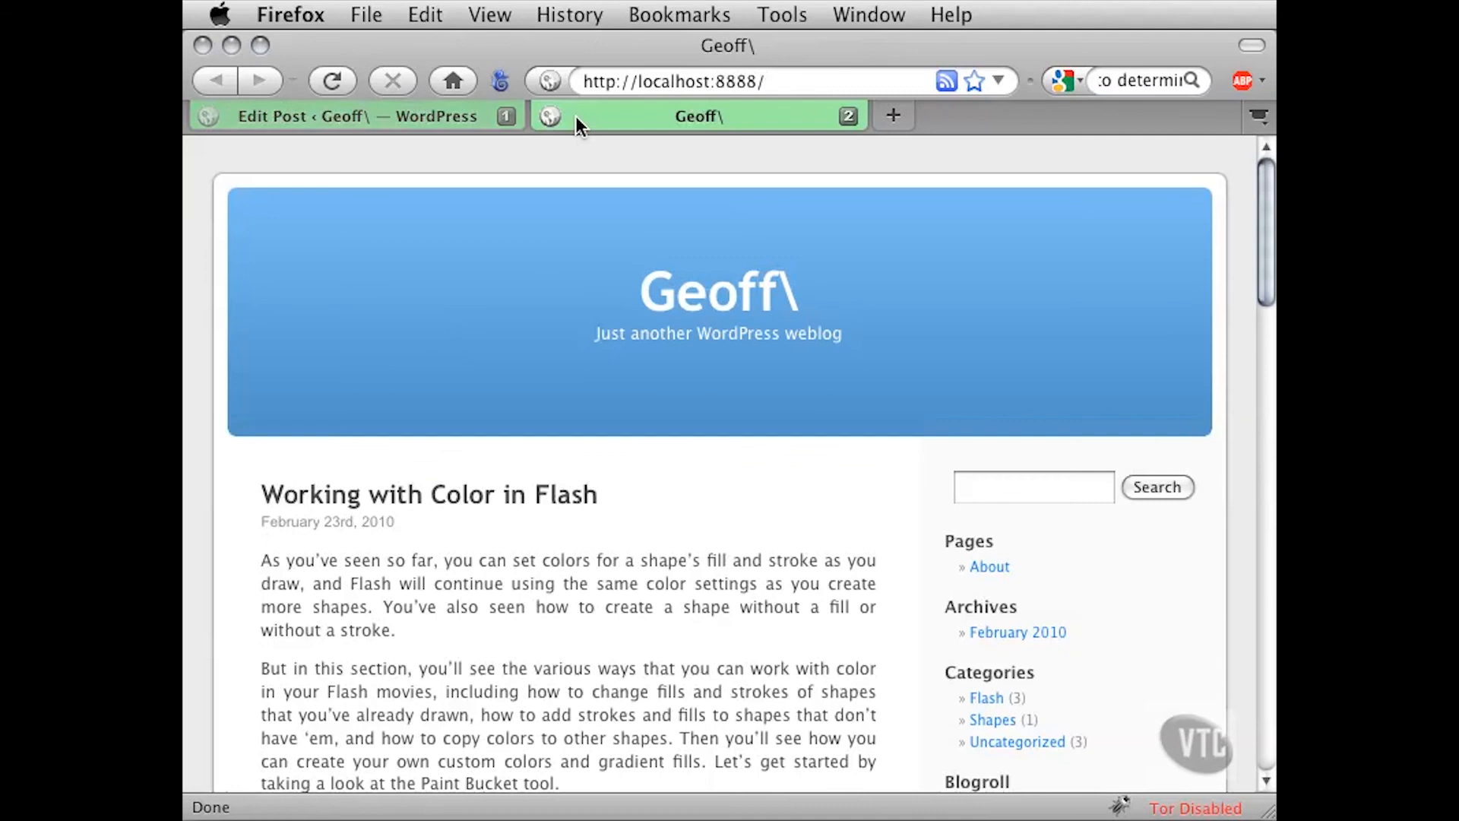
scroll(208, 319, down, 5)
scroll(207, 317, down, 15)
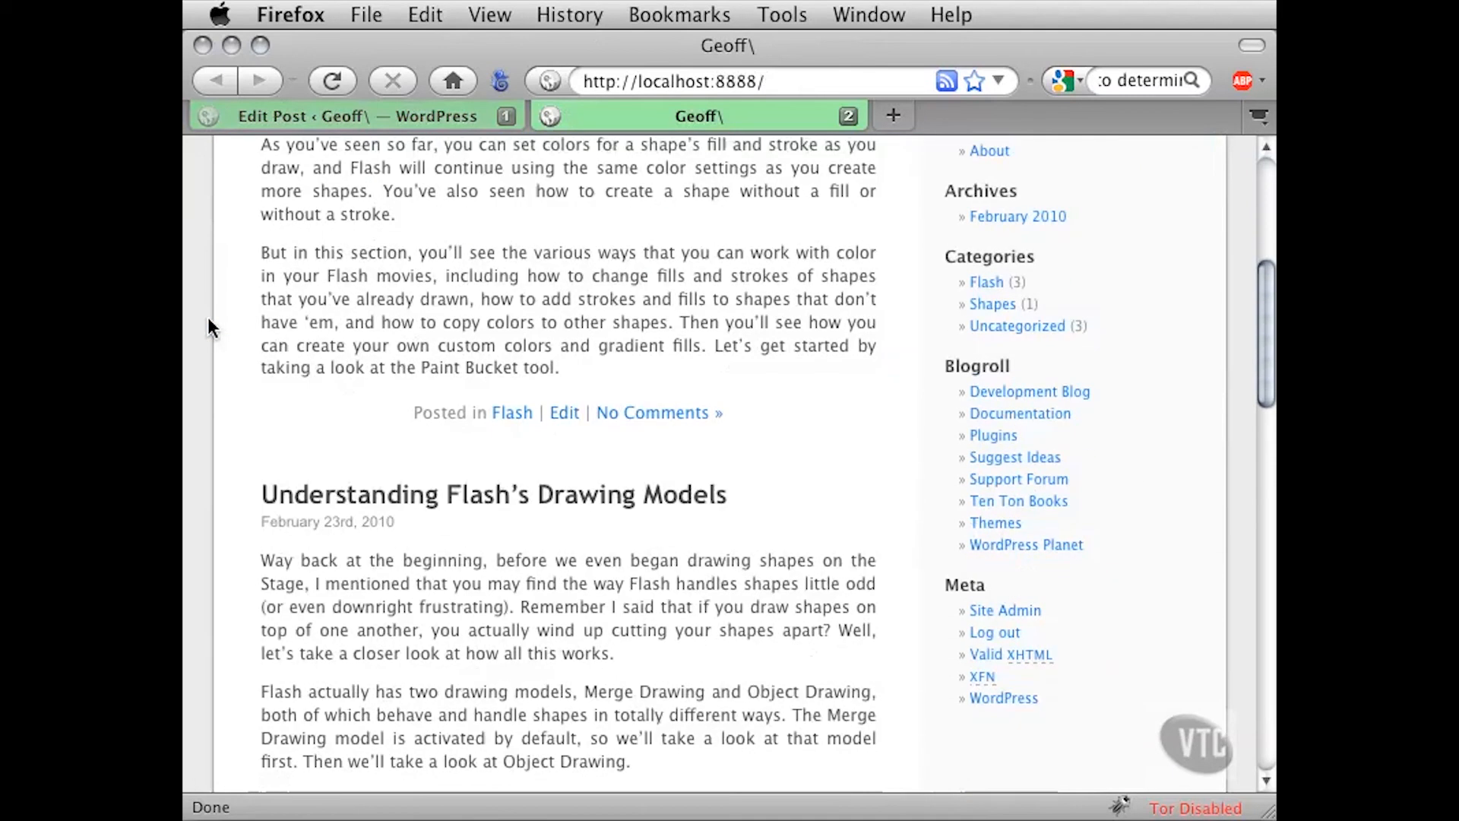
scroll(211, 320, down, 14)
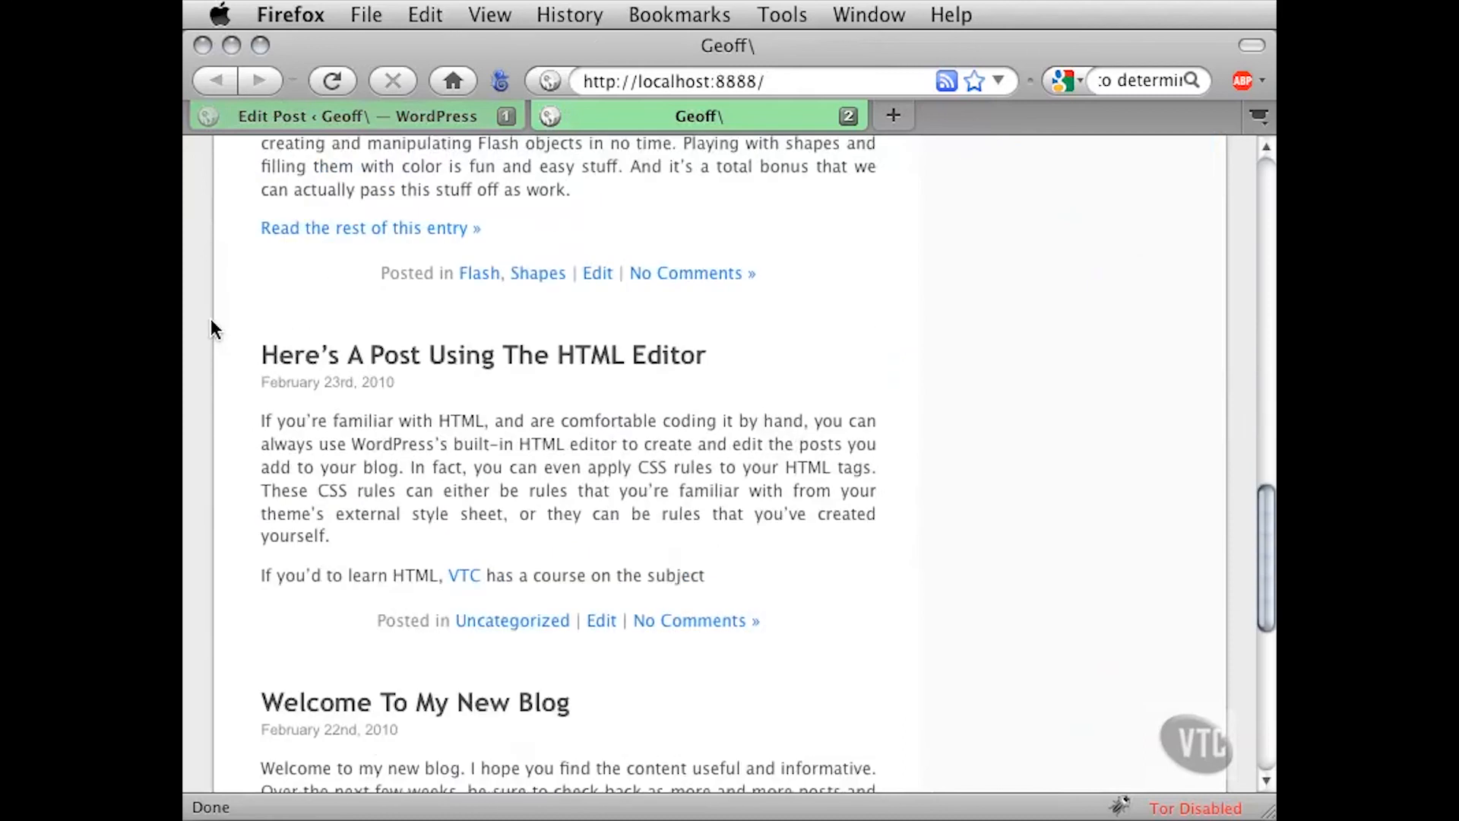
scroll(210, 320, up, 20)
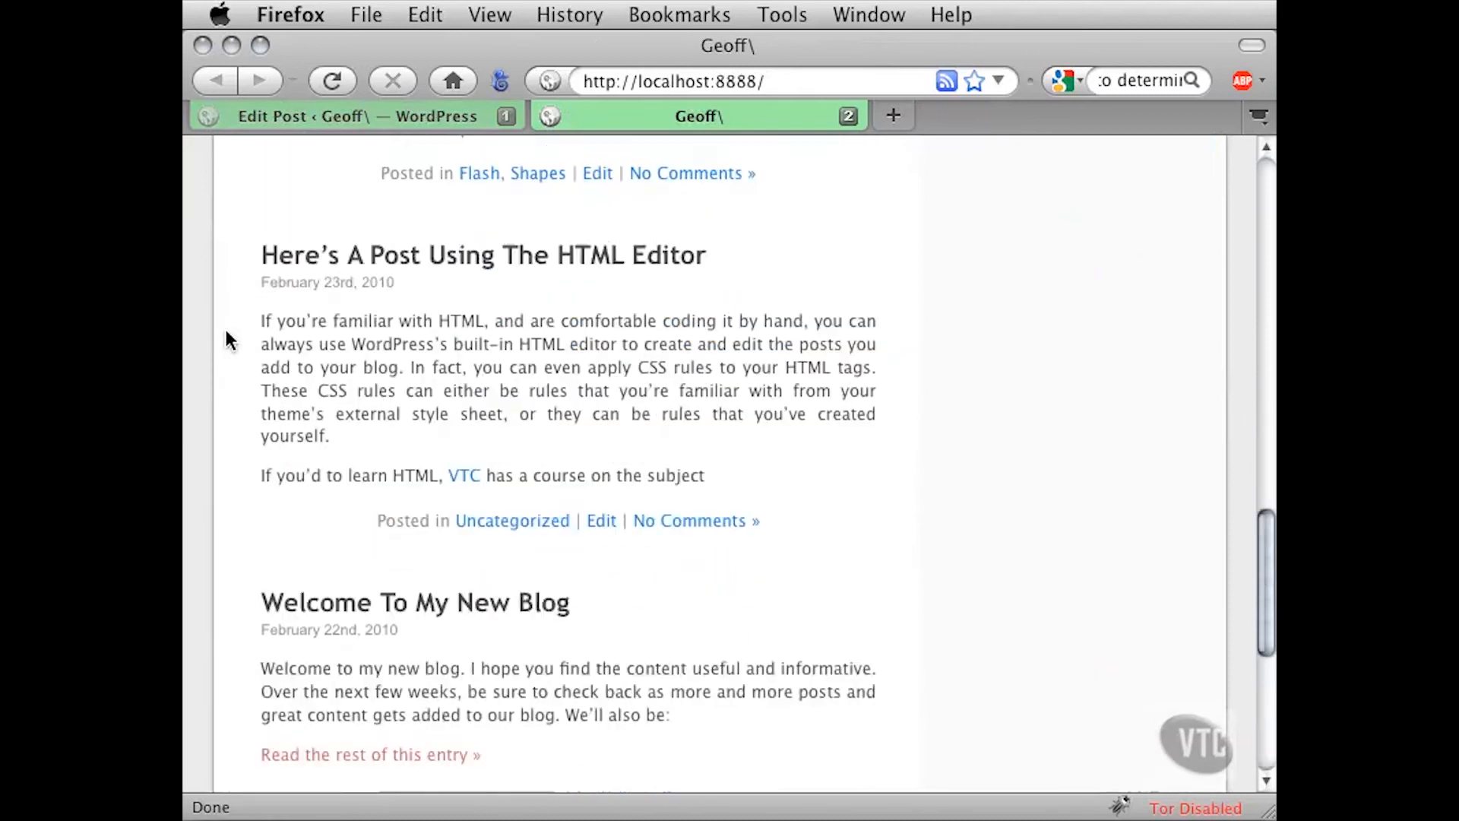
scroll(271, 553, down, 5)
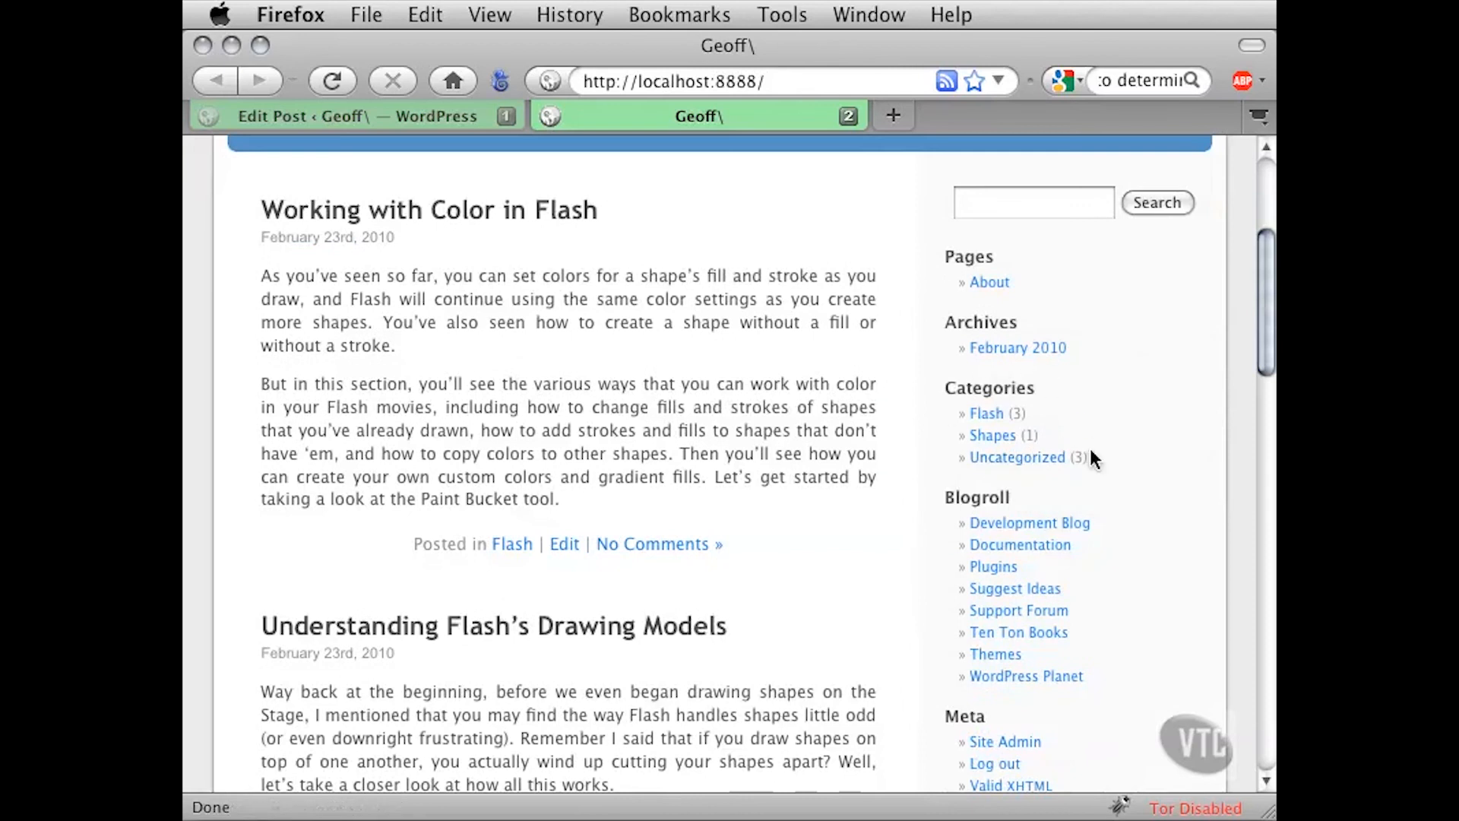
drag(968, 388, 1049, 393)
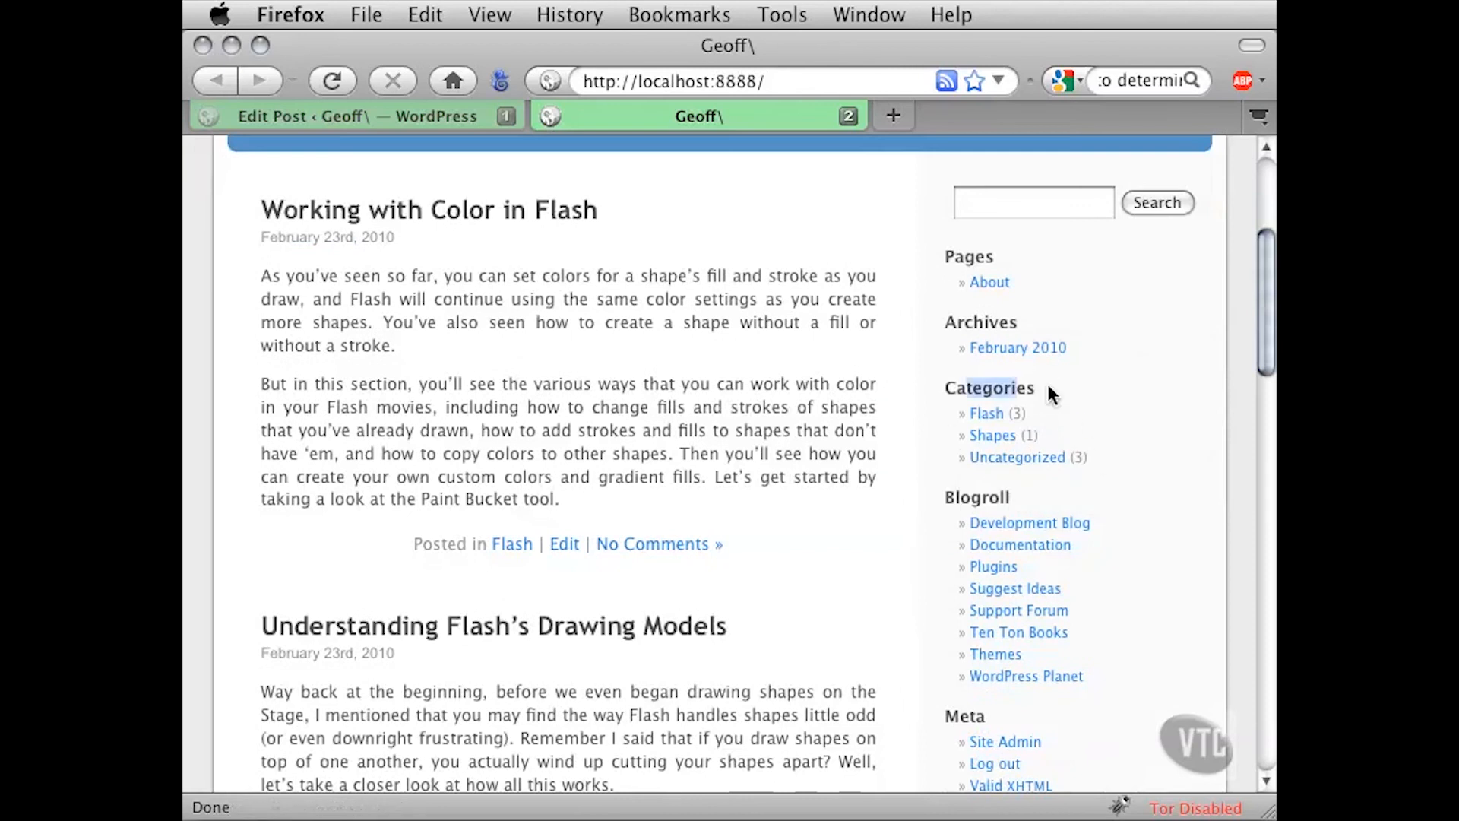
click(1048, 385)
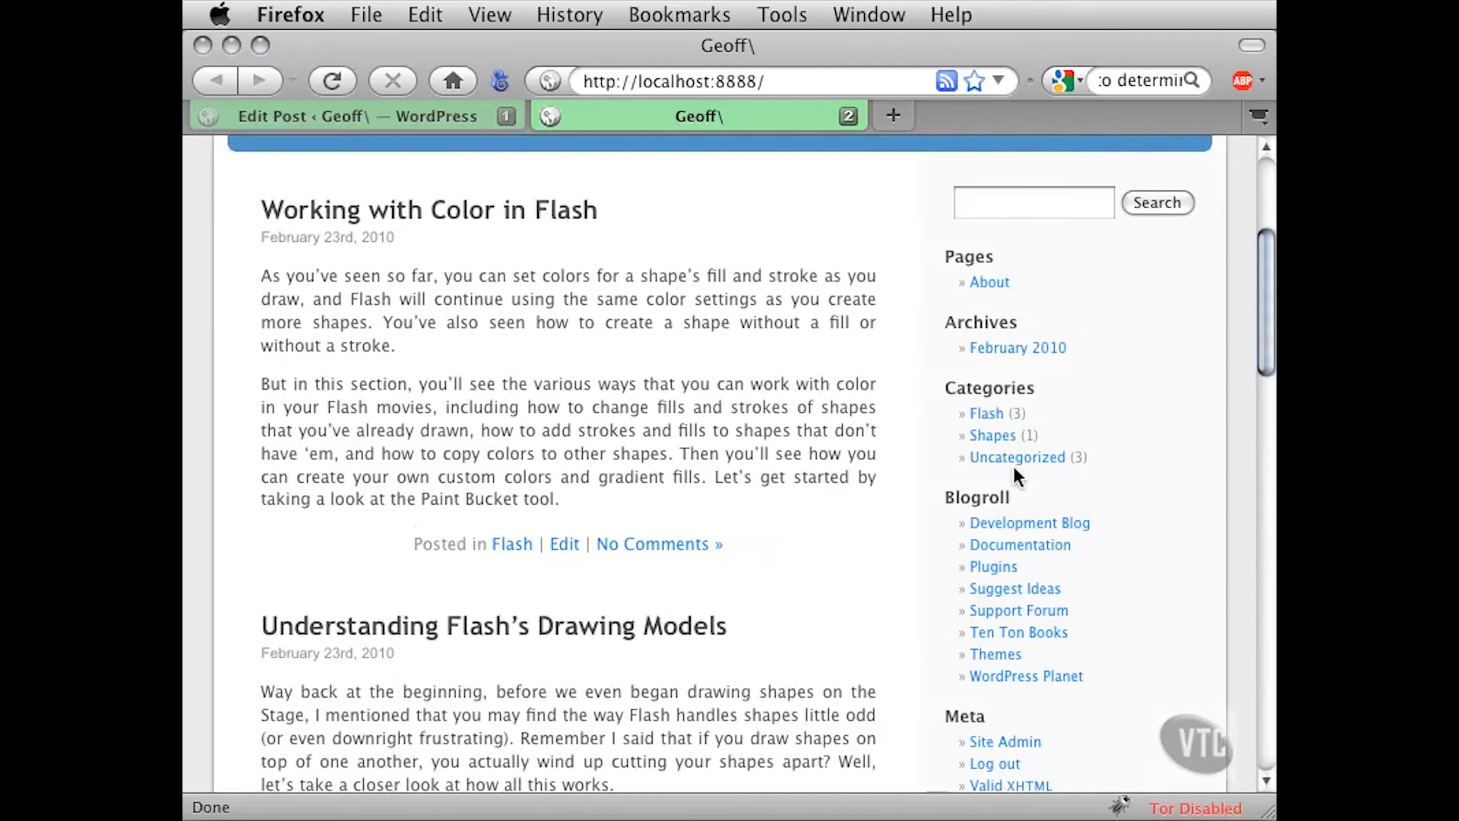
Open the Flash category archive from the site's Categories list and look through its posts
click(979, 412)
scroll(893, 506, down, 10)
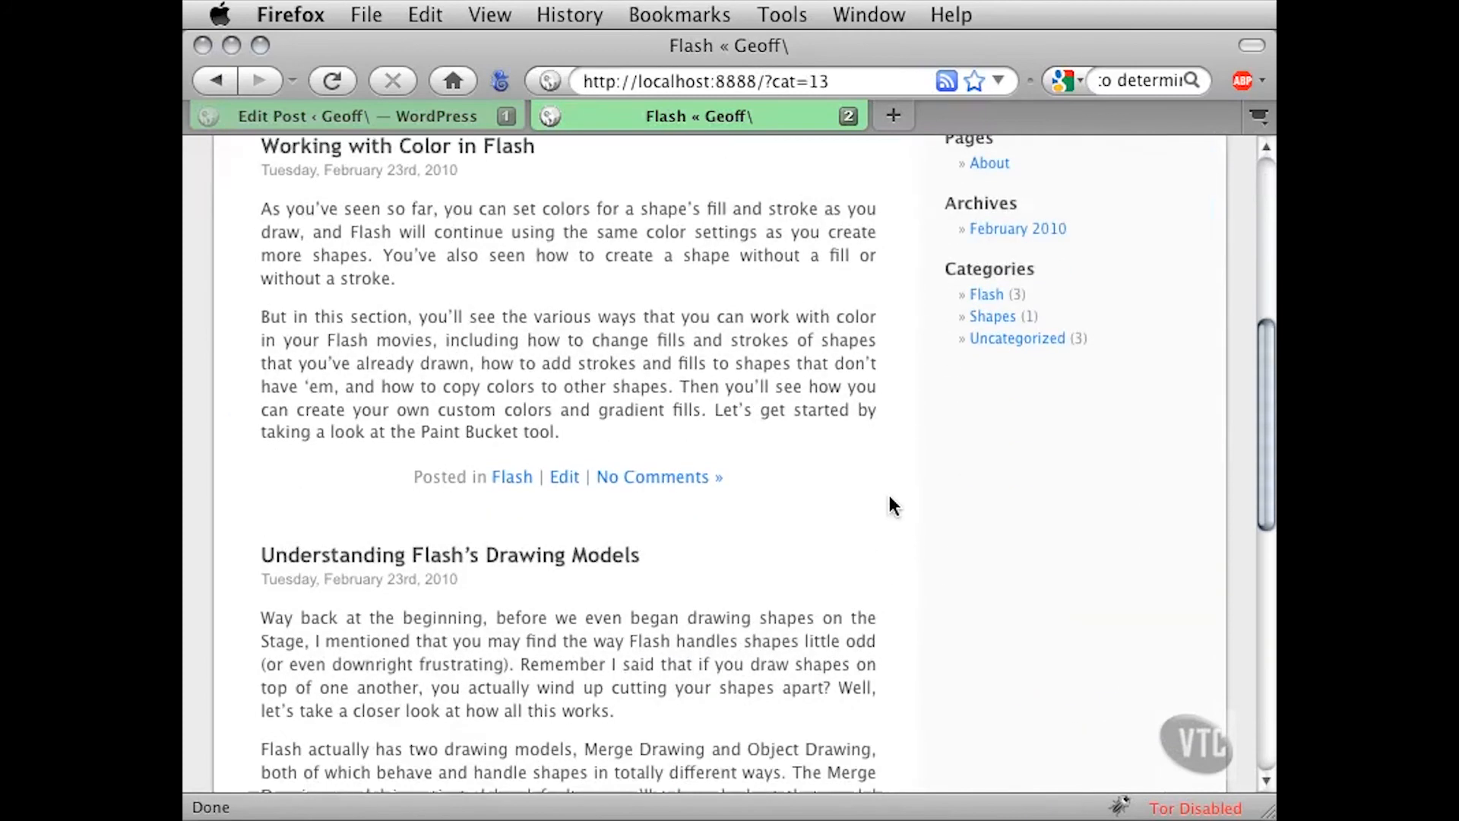
scroll(893, 506, down, 7)
scroll(893, 505, down, 3)
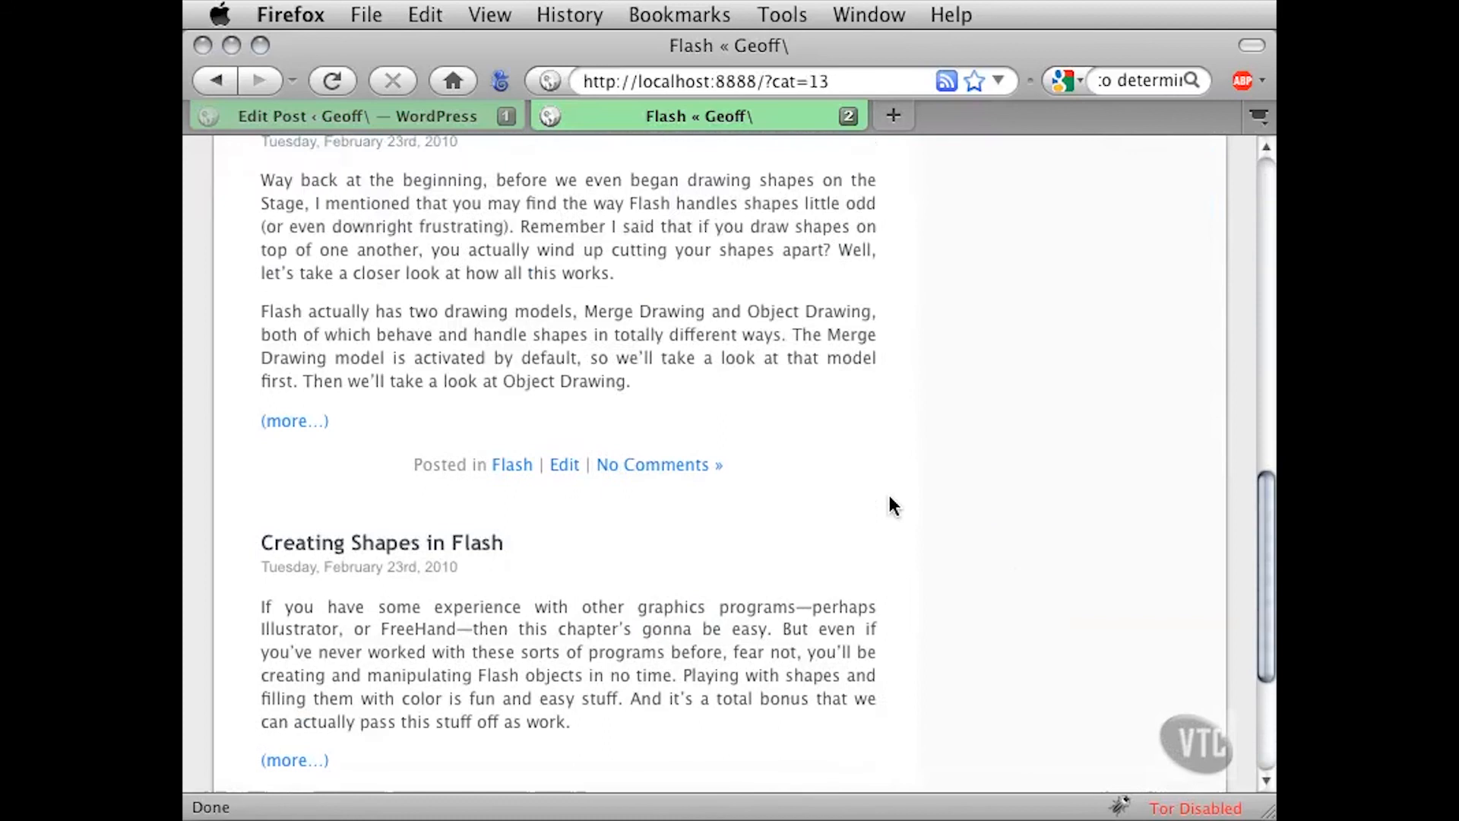
scroll(893, 505, up, 17)
scroll(893, 506, down, 3)
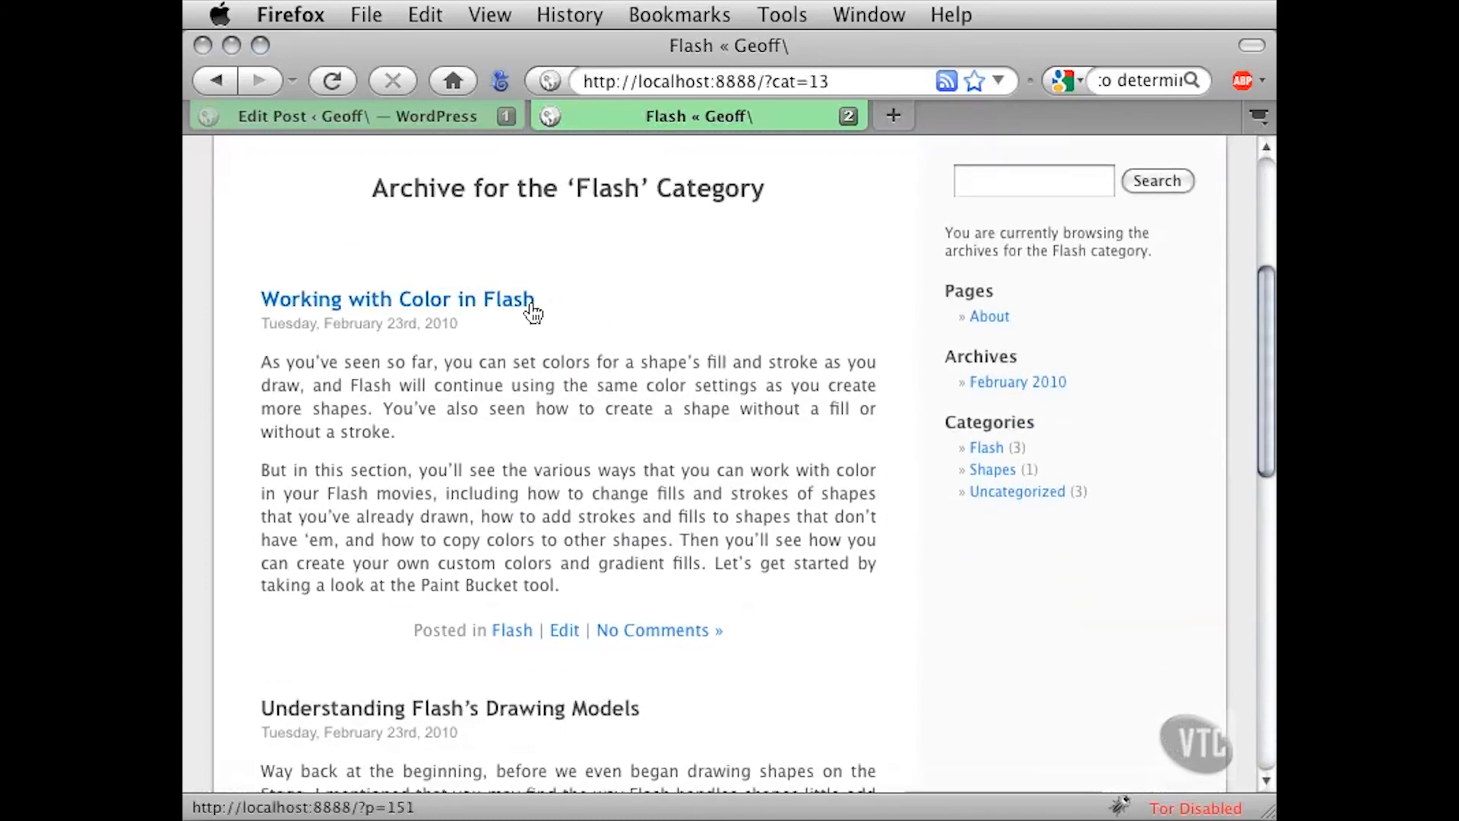
Examine the "Posted in" line under each post in the Flash archive to check its assigned categories
drag(412, 636, 530, 641)
click(384, 642)
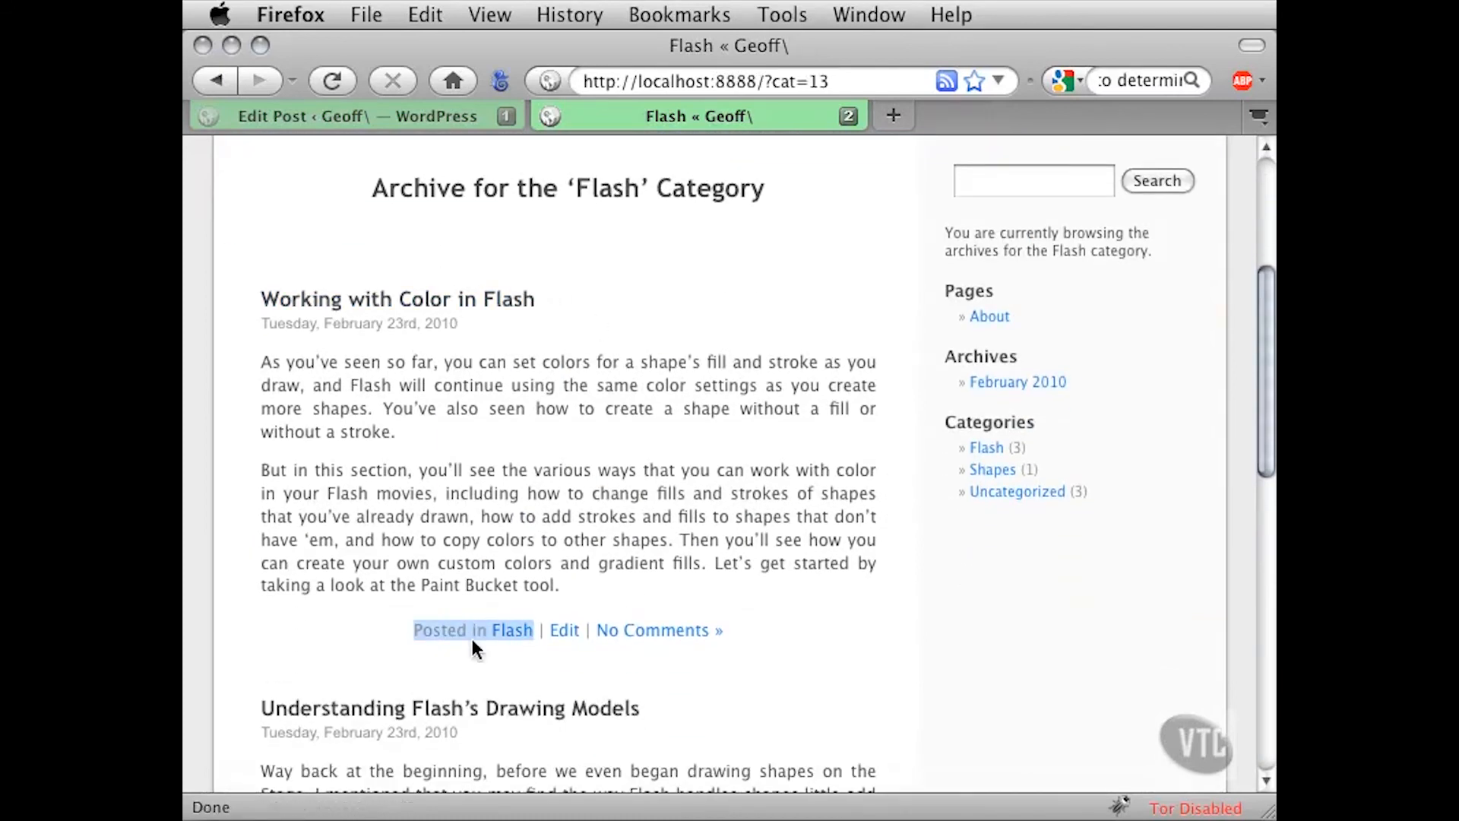
scroll(377, 638, down, 12)
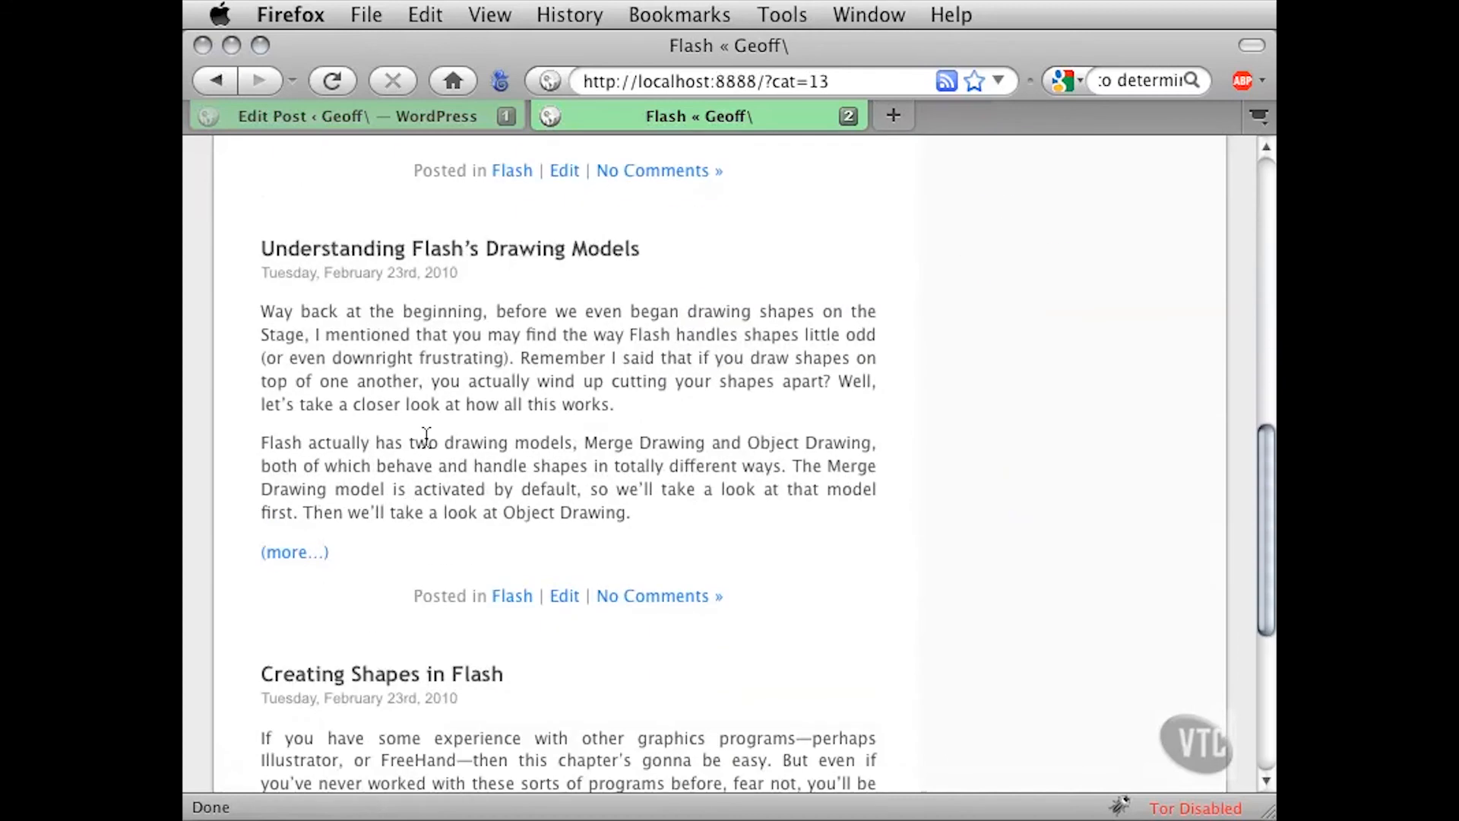
drag(423, 597, 513, 600)
click(407, 612)
scroll(401, 612, down, 8)
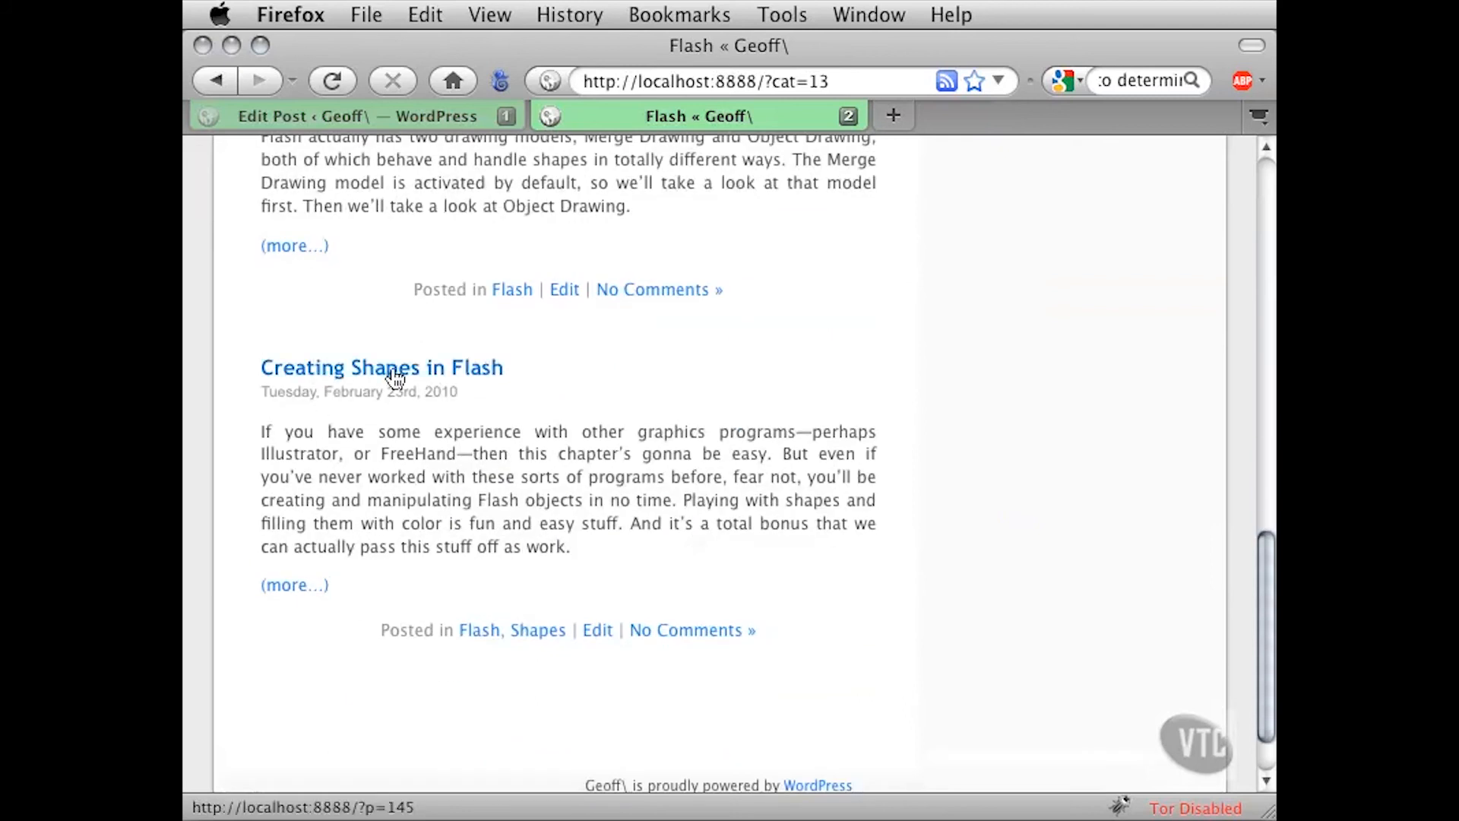
drag(380, 632, 566, 631)
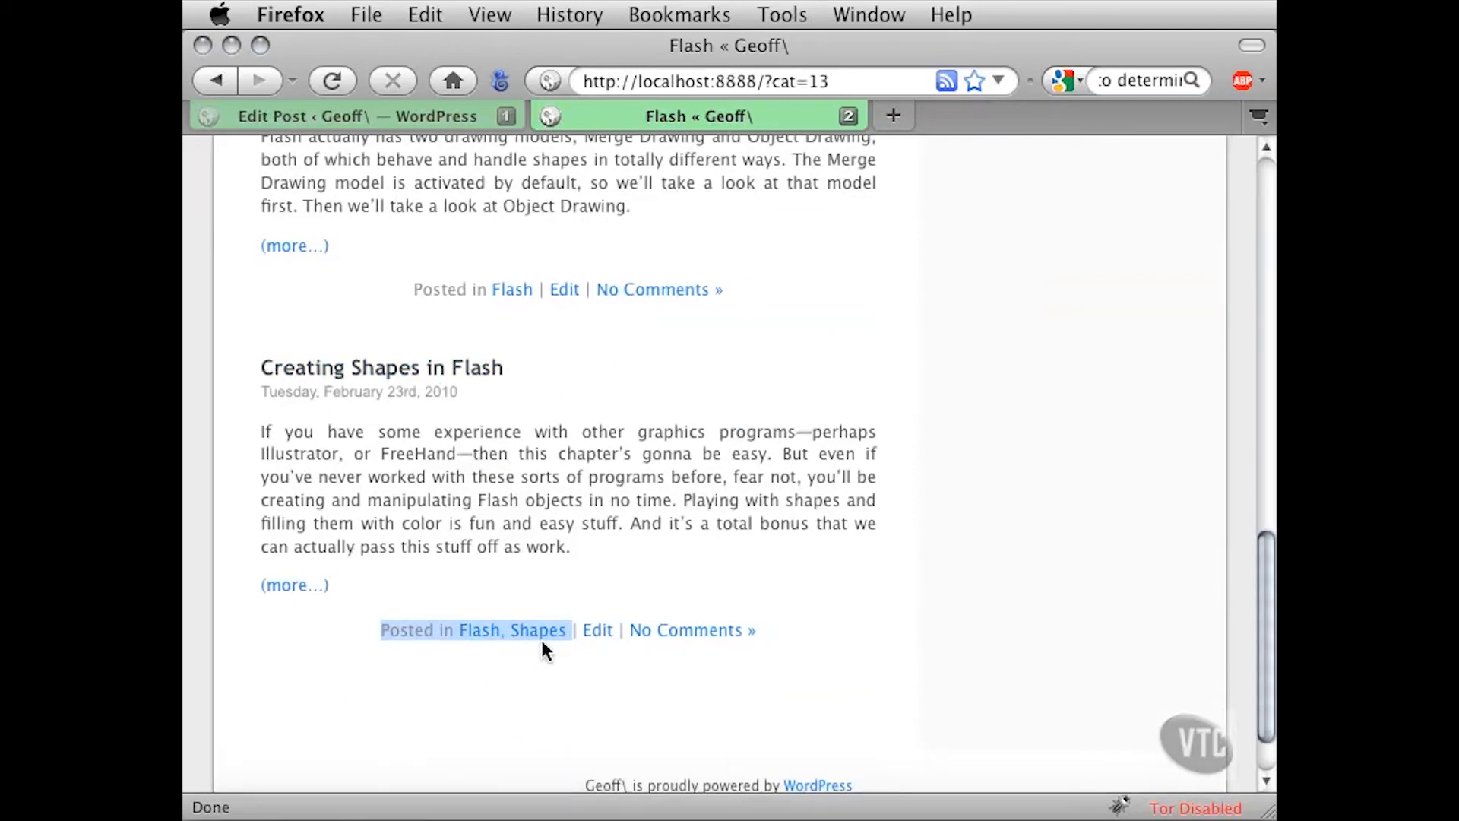
click(944, 589)
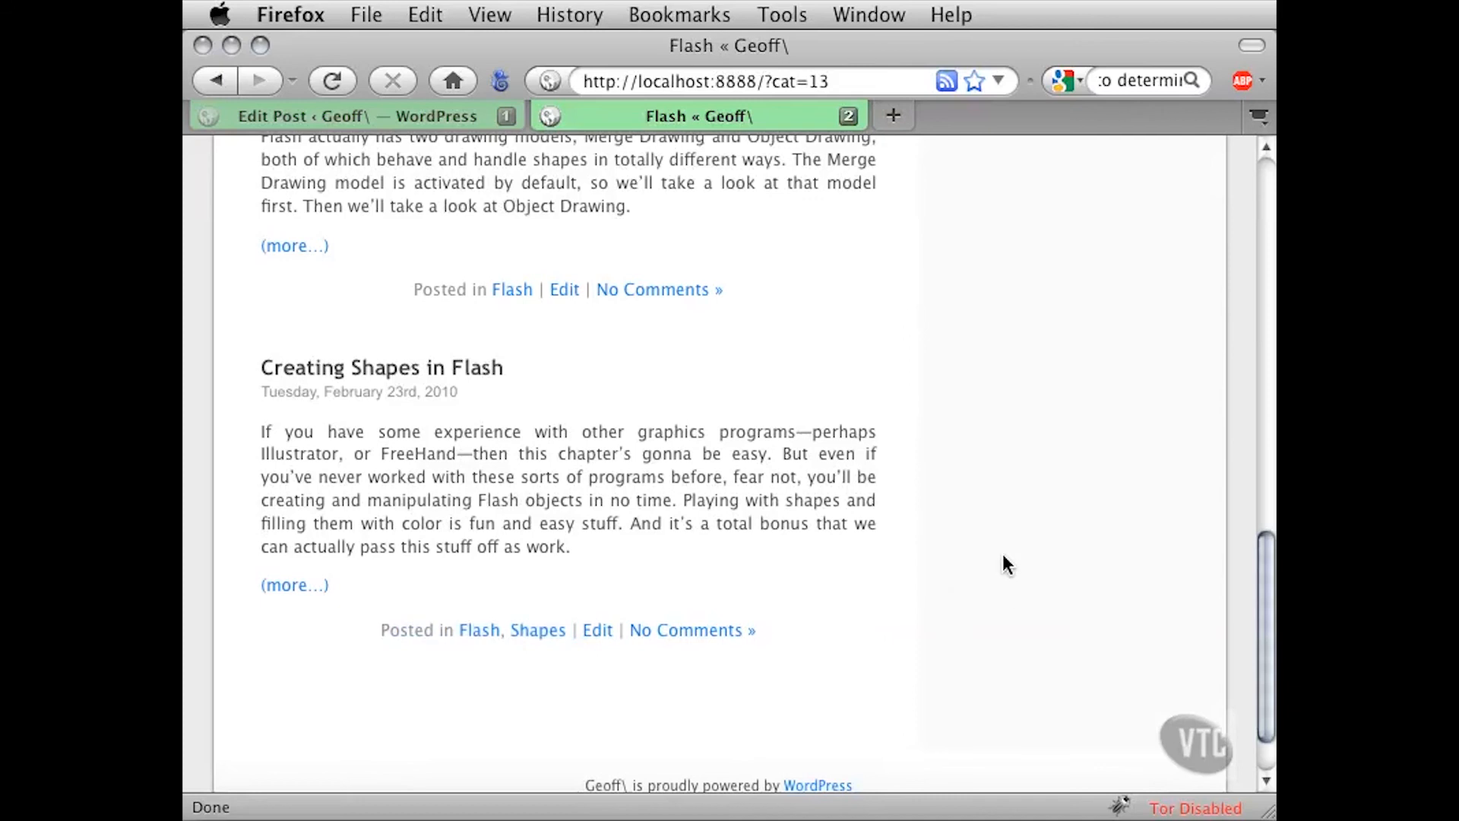
Open the Shapes category archive from the site's Categories list and examine the post listed in it
scroll(1000, 580, up, 10)
scroll(1002, 562, up, 3)
click(988, 514)
scroll(864, 554, down, 5)
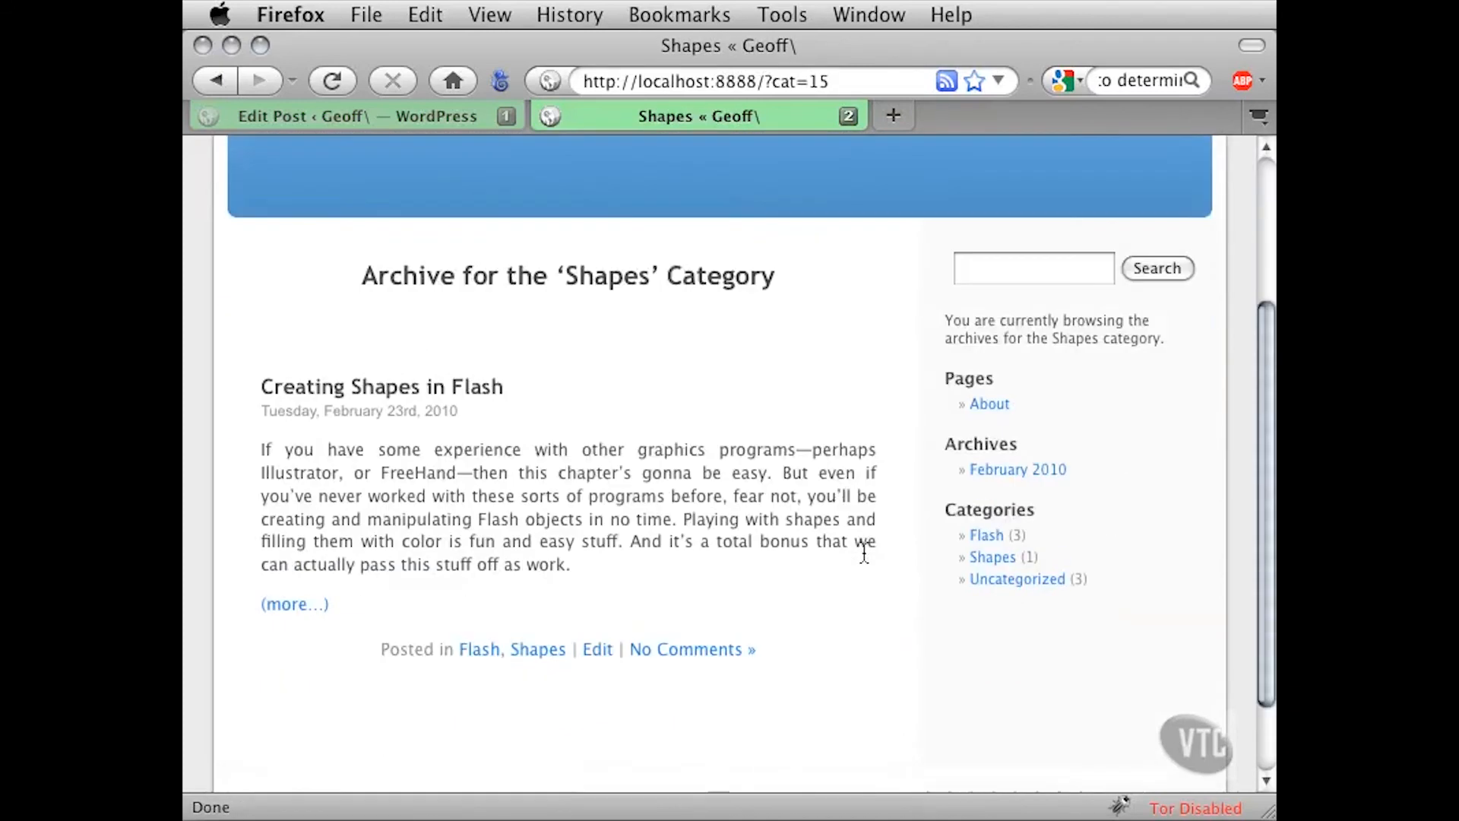
scroll(867, 559, down, 1)
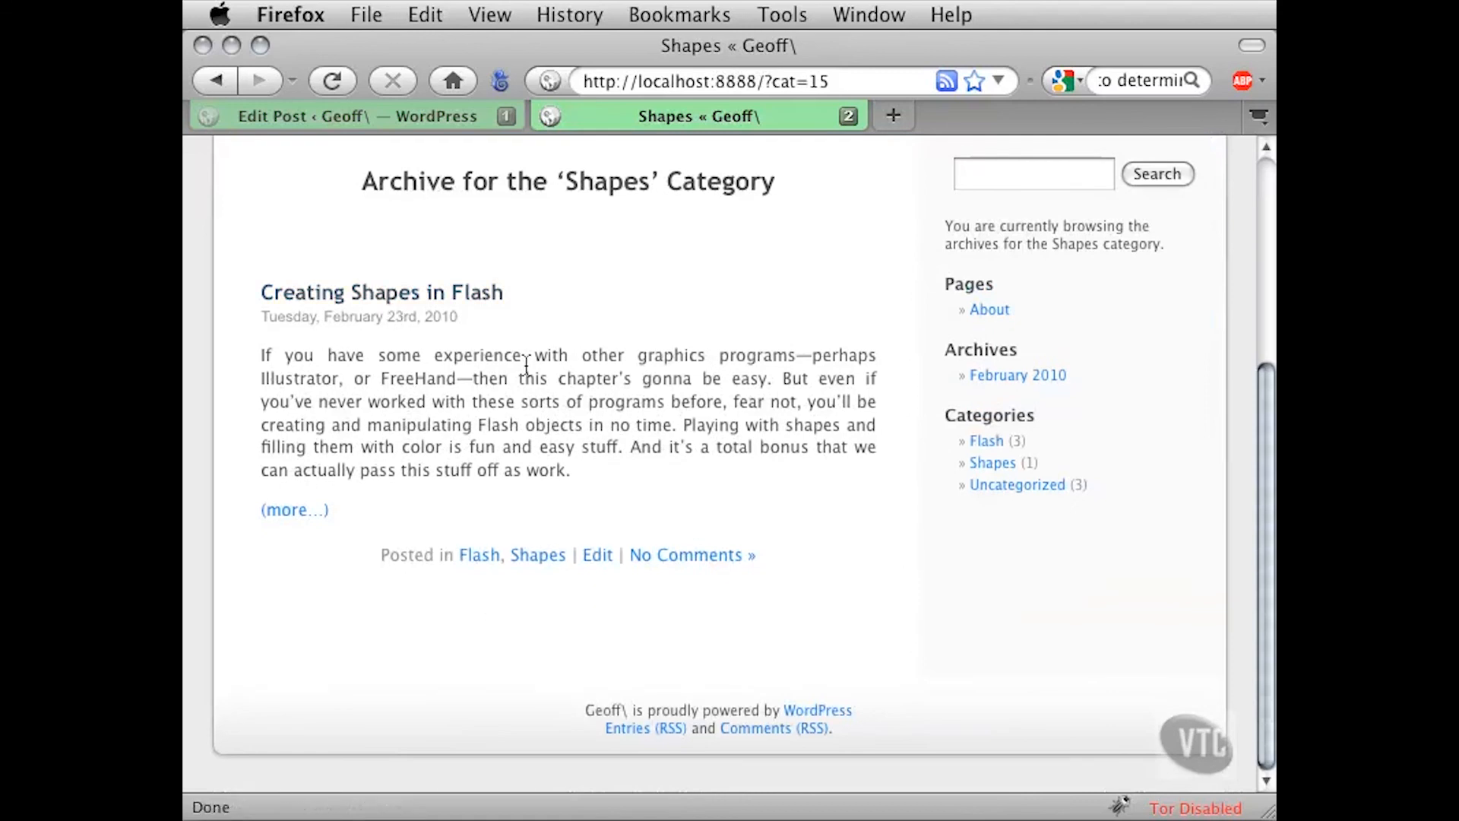
drag(444, 356, 618, 446)
click(628, 419)
scroll(652, 437, up, 5)
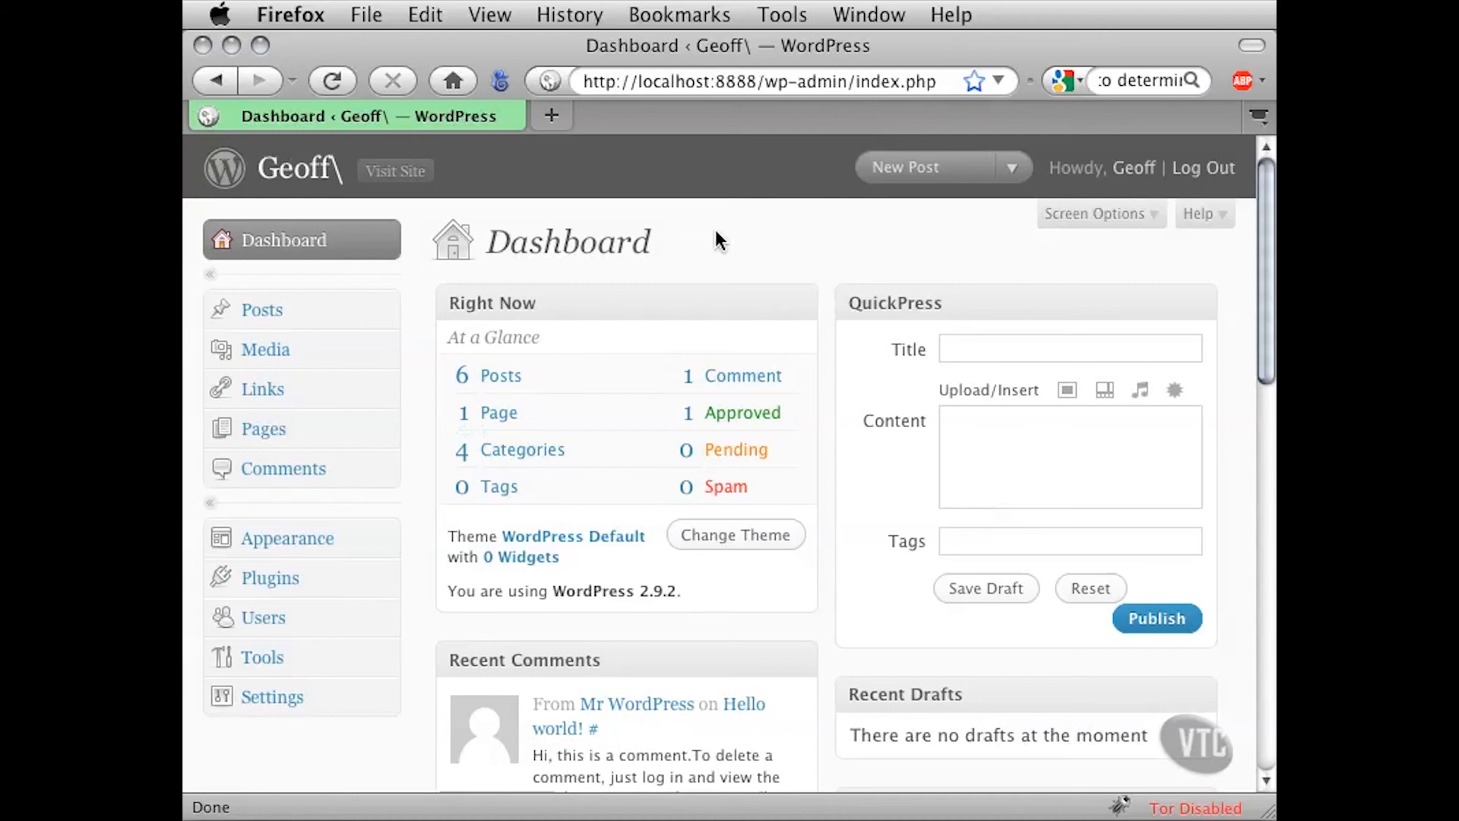
View the admin Categories page, and open the post "Working with Color in Flash" for editing in a widened browser window
click(386, 316)
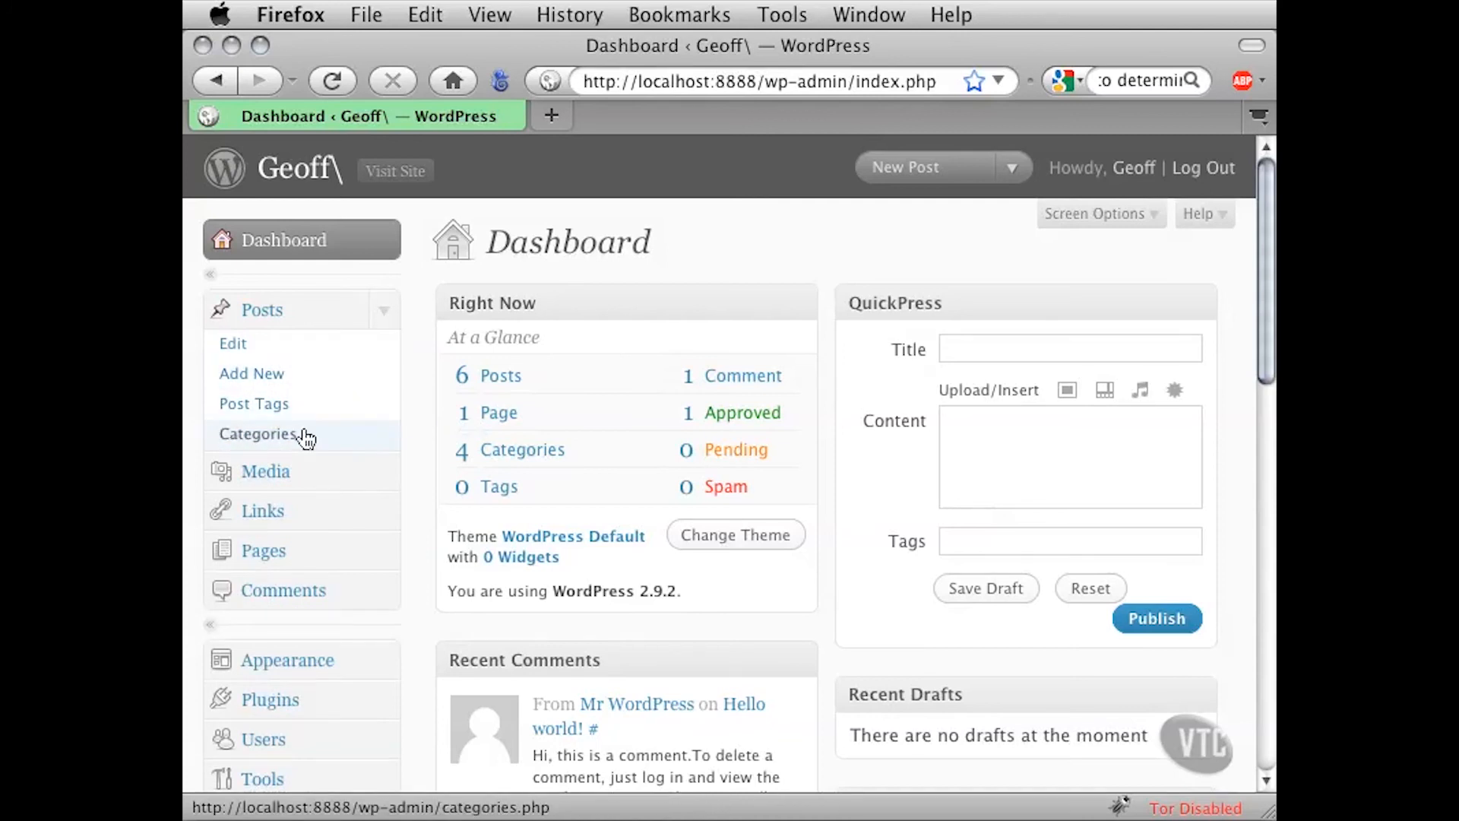
click(253, 435)
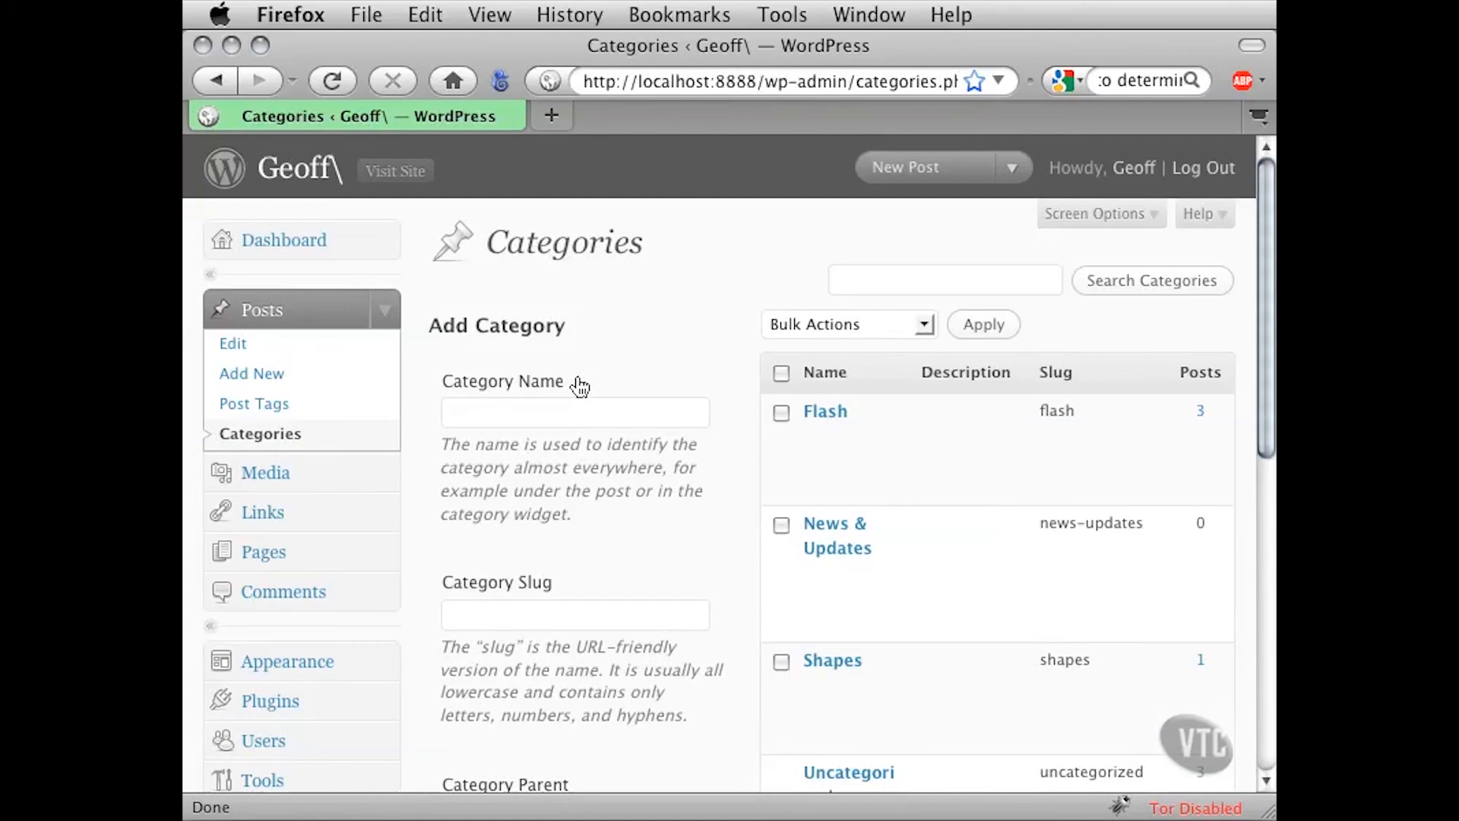
click(241, 347)
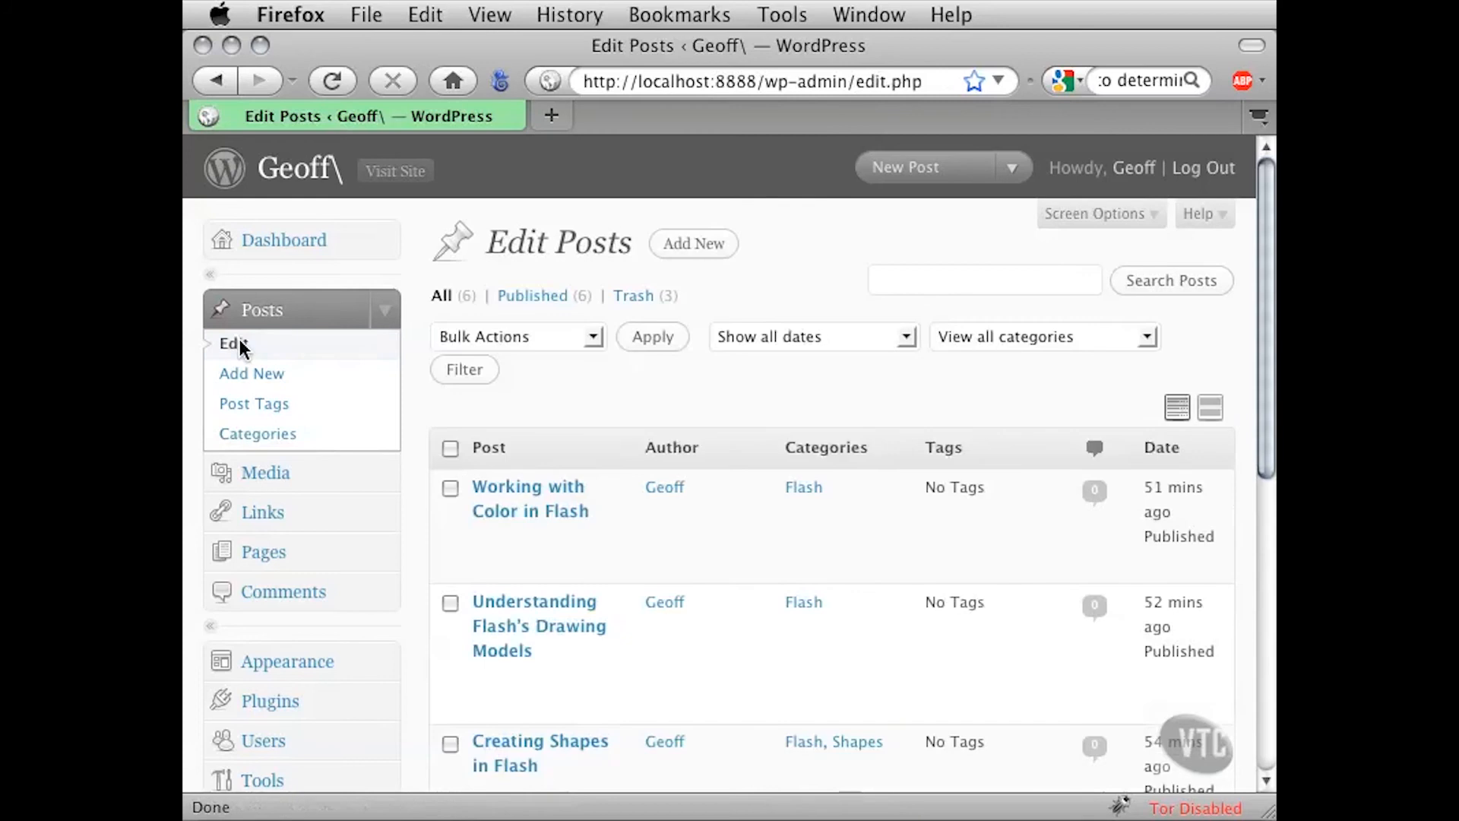
click(508, 498)
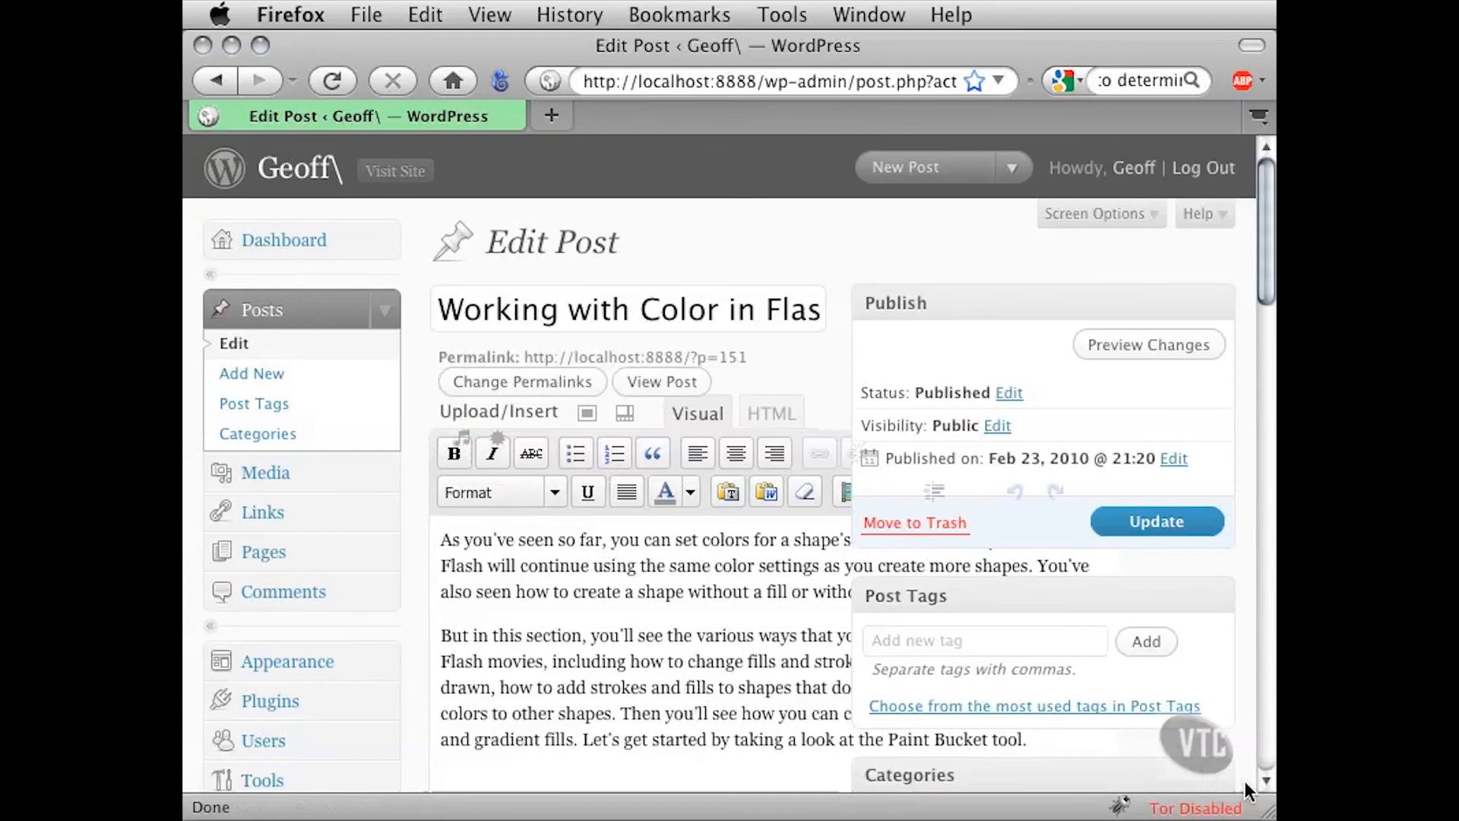
drag(1268, 812, 1458, 807)
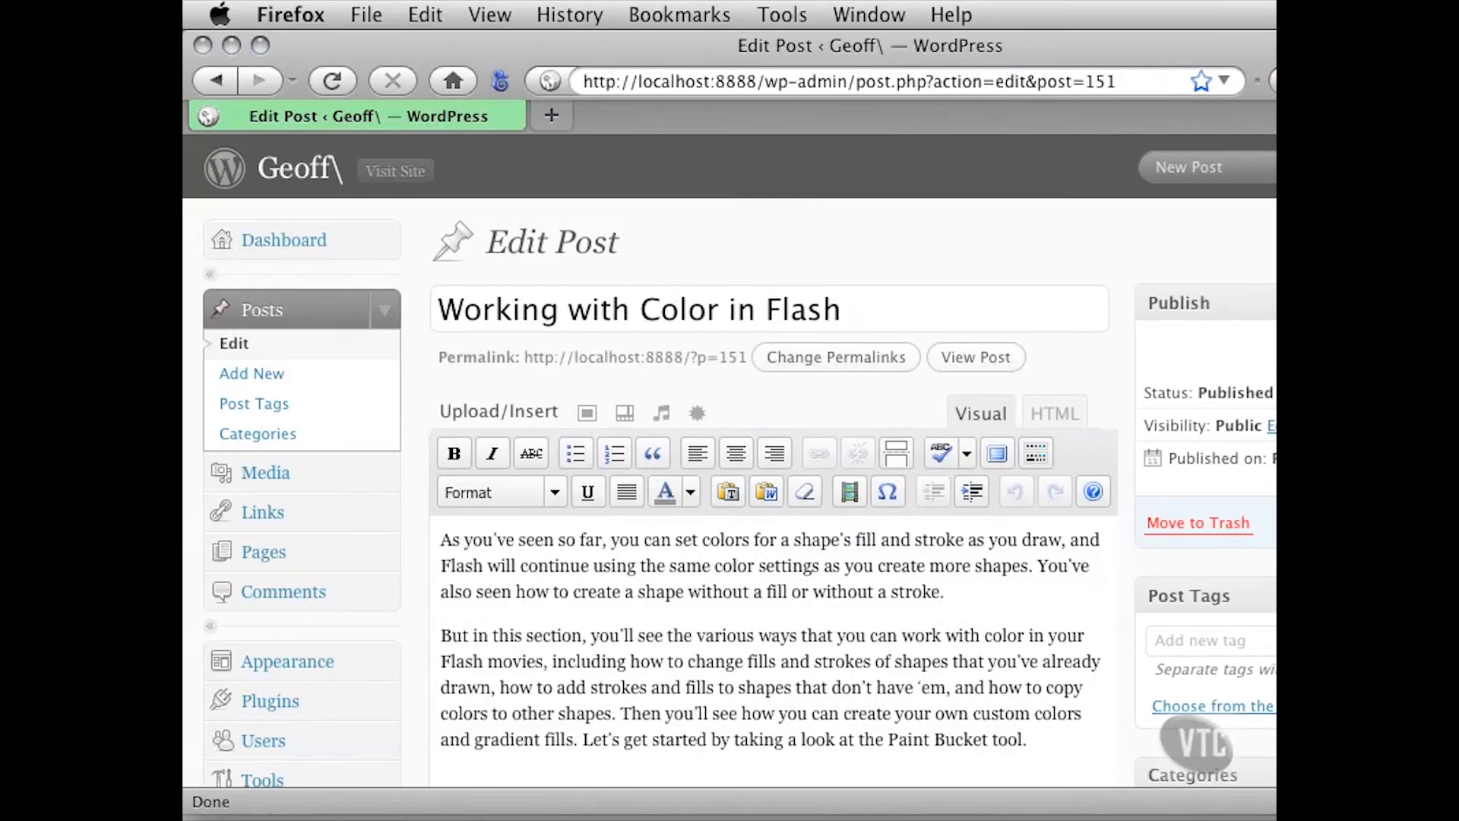
drag(990, 46, 738, 19)
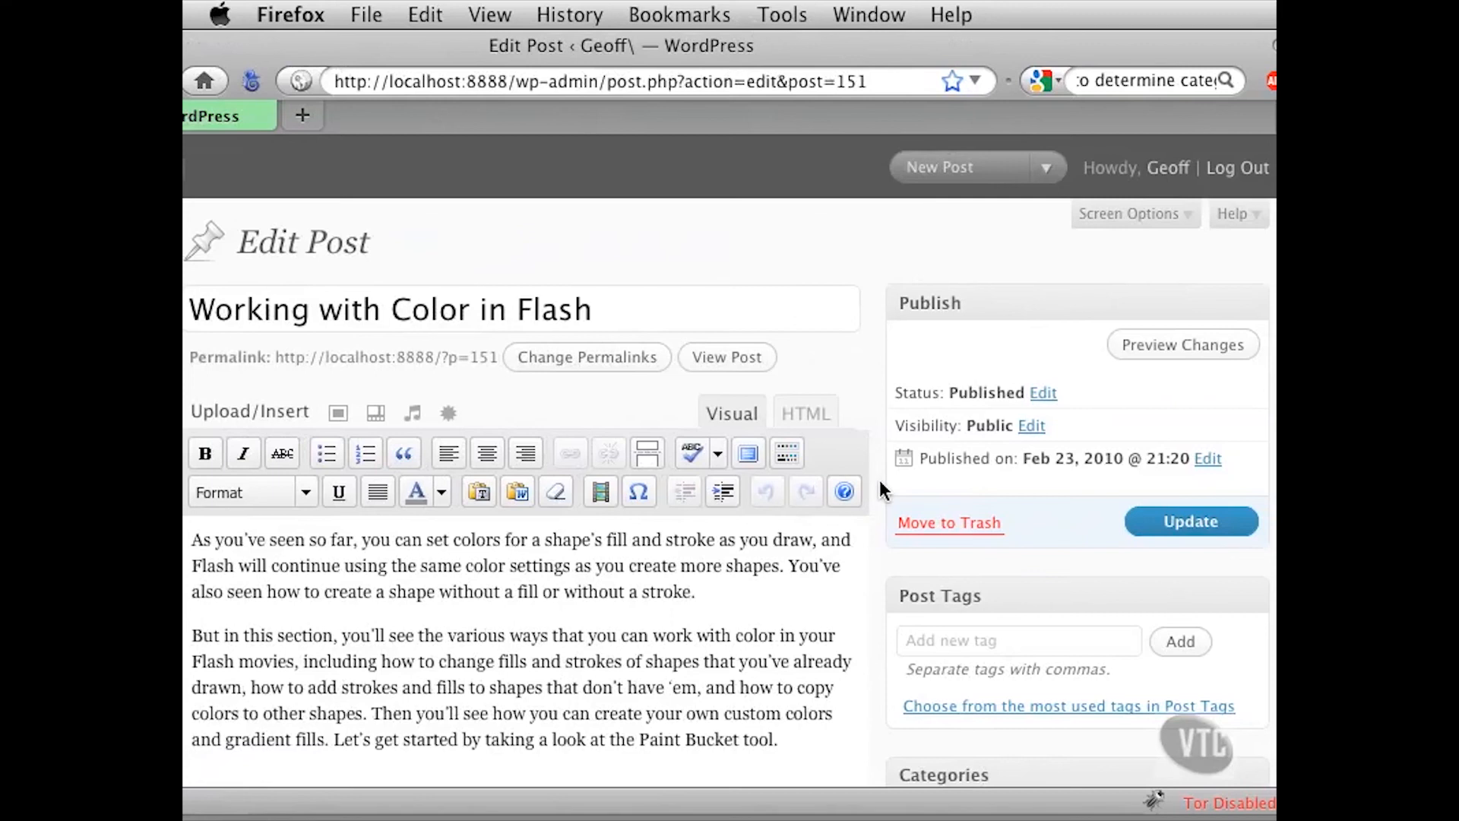
Add a new category named Color from the post's Categories box, replacing the first-entered name Photoshop and leaving the parent unset
scroll(879, 482, down, 5)
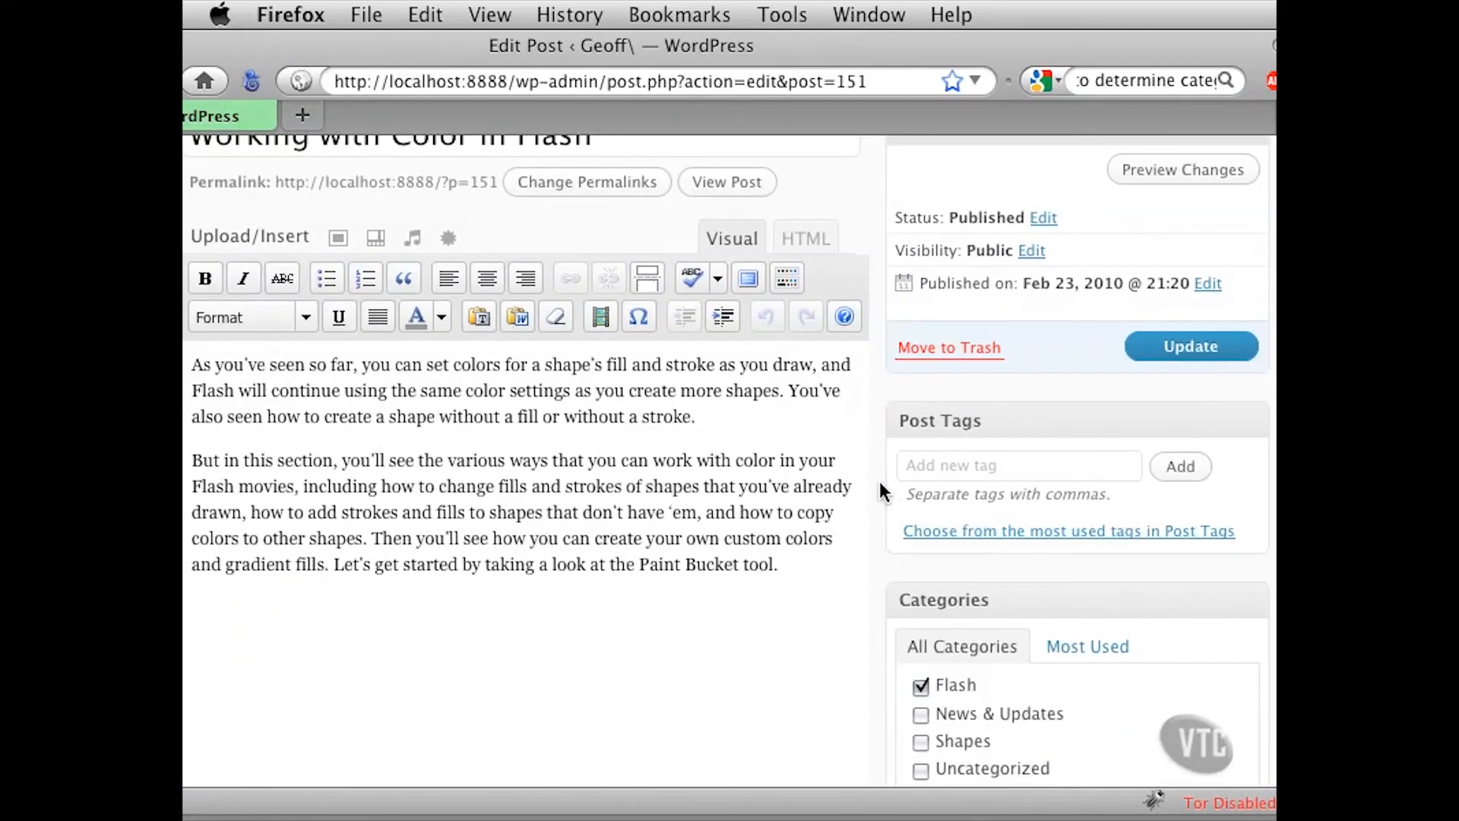
scroll(881, 490, down, 5)
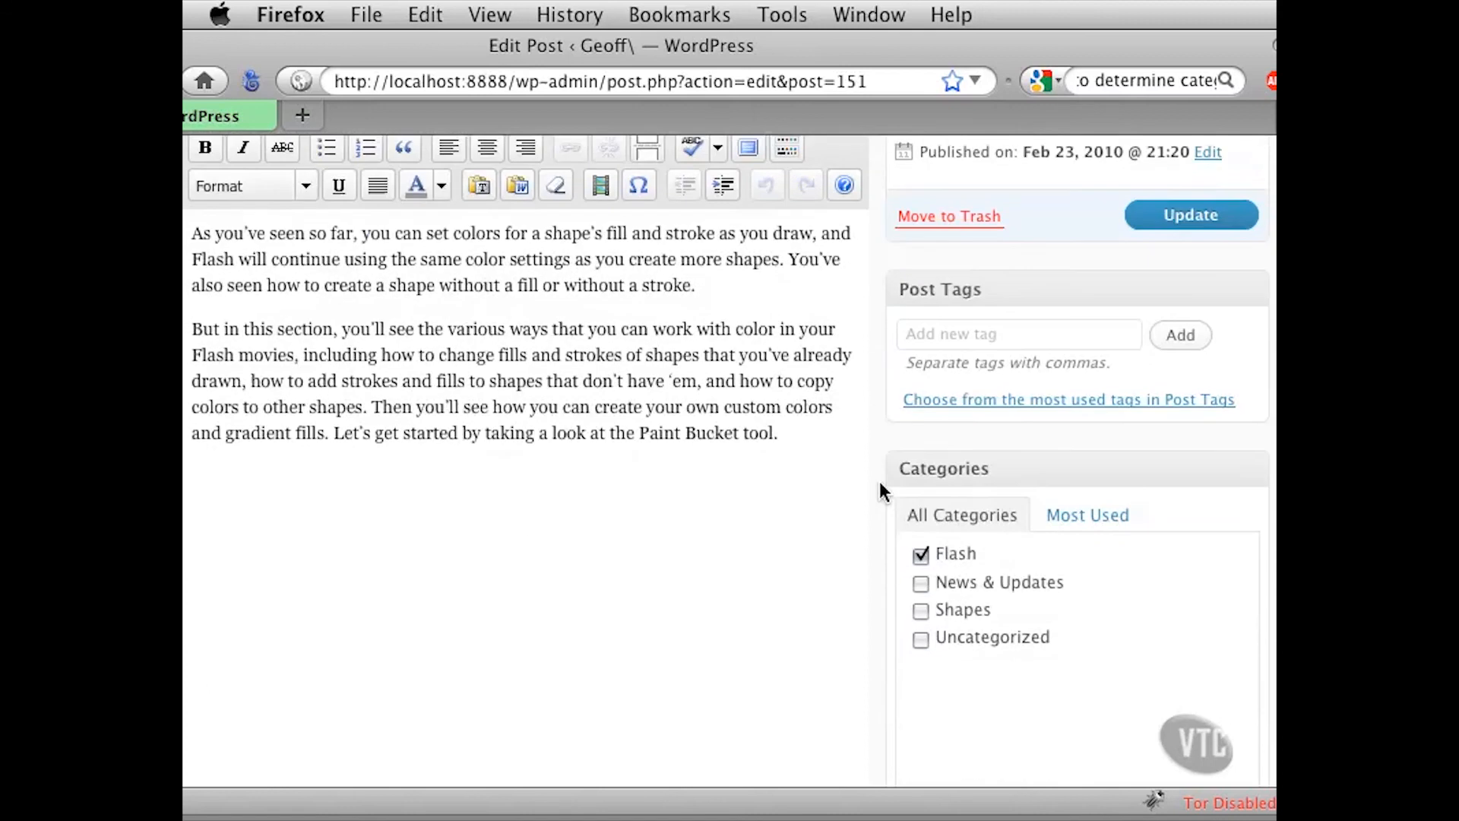
scroll(871, 529, down, 3)
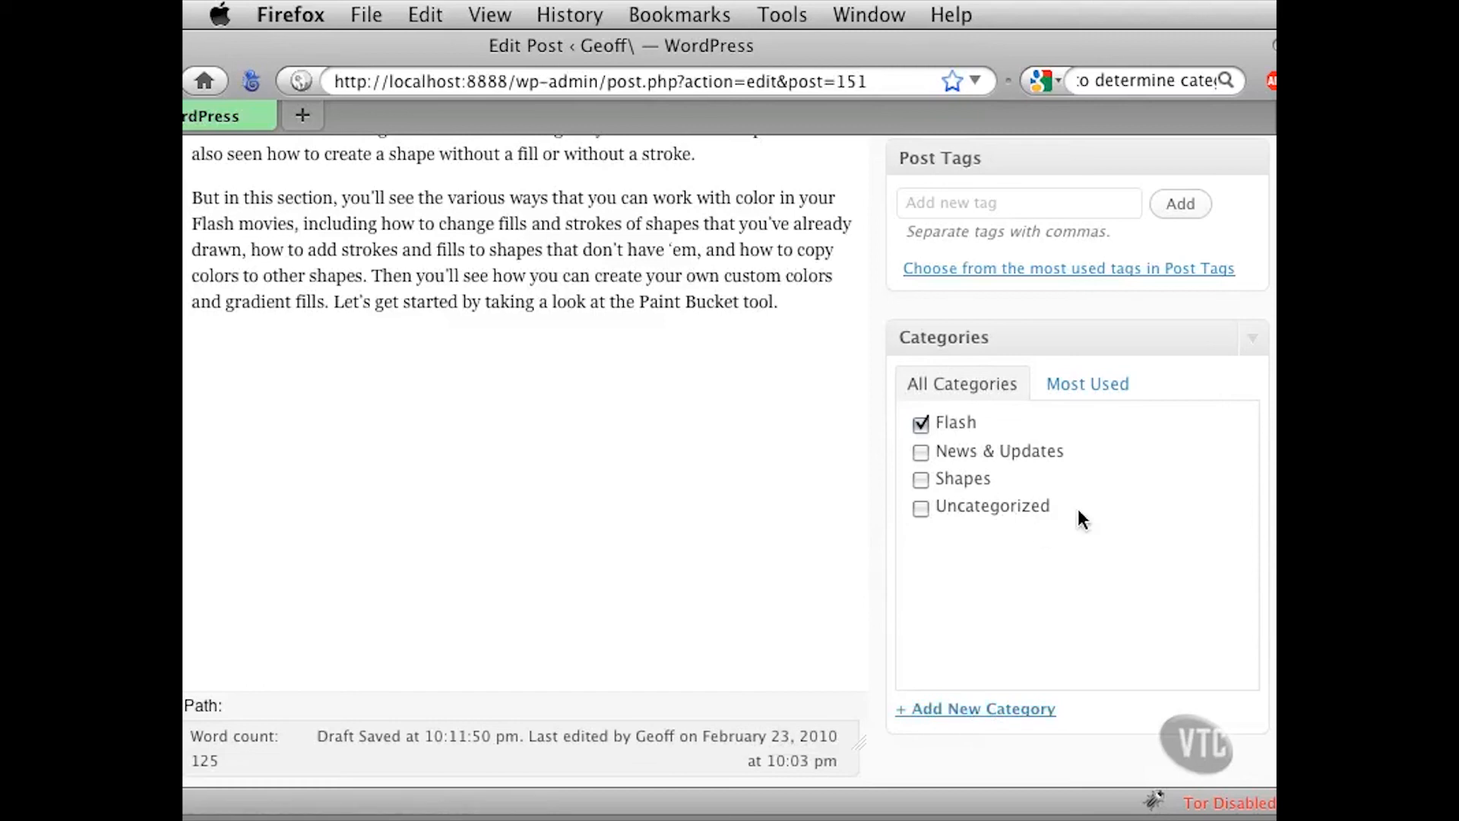
click(960, 712)
scroll(885, 676, down, 5)
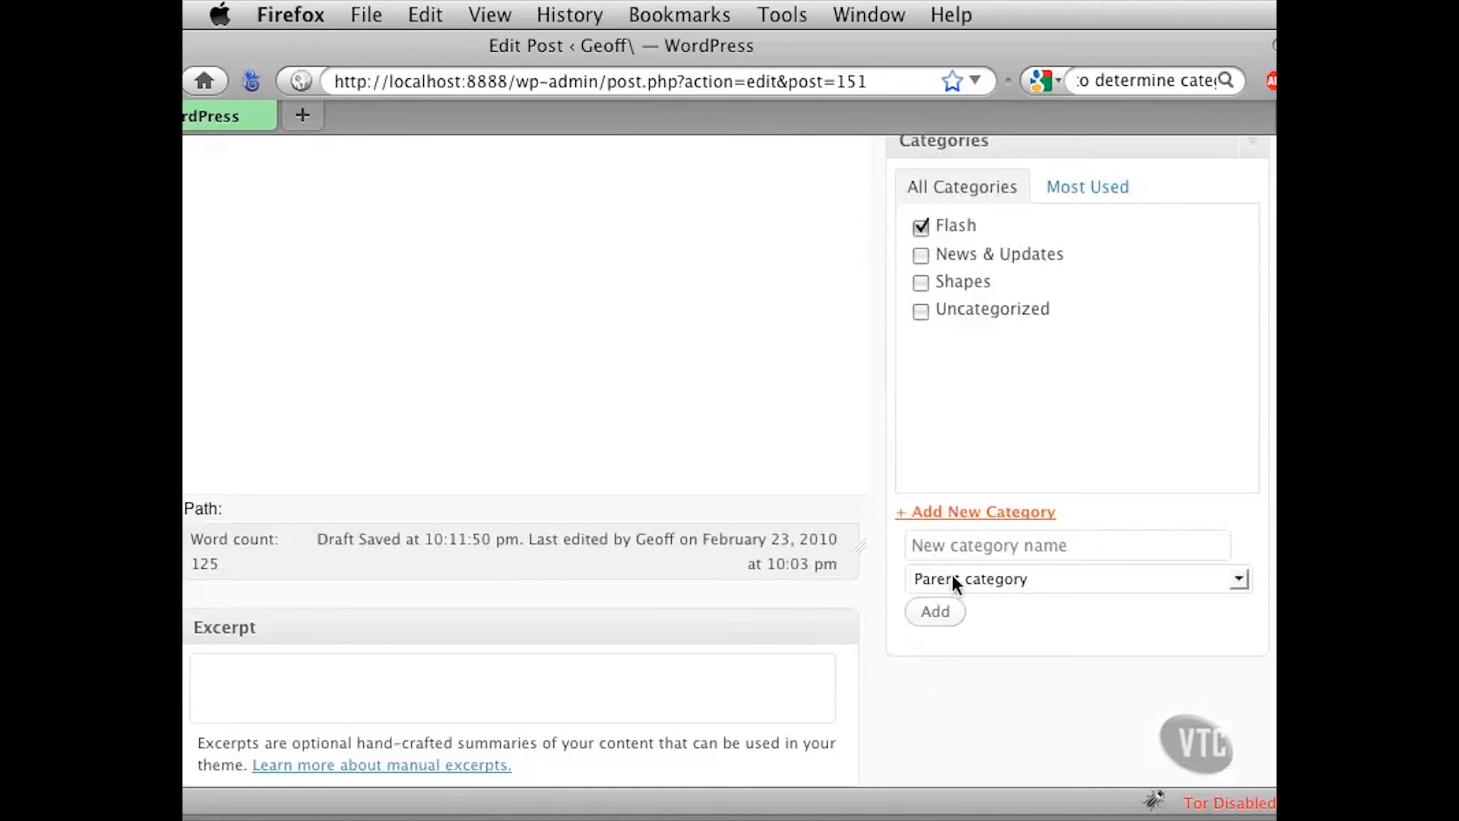
click(1011, 550)
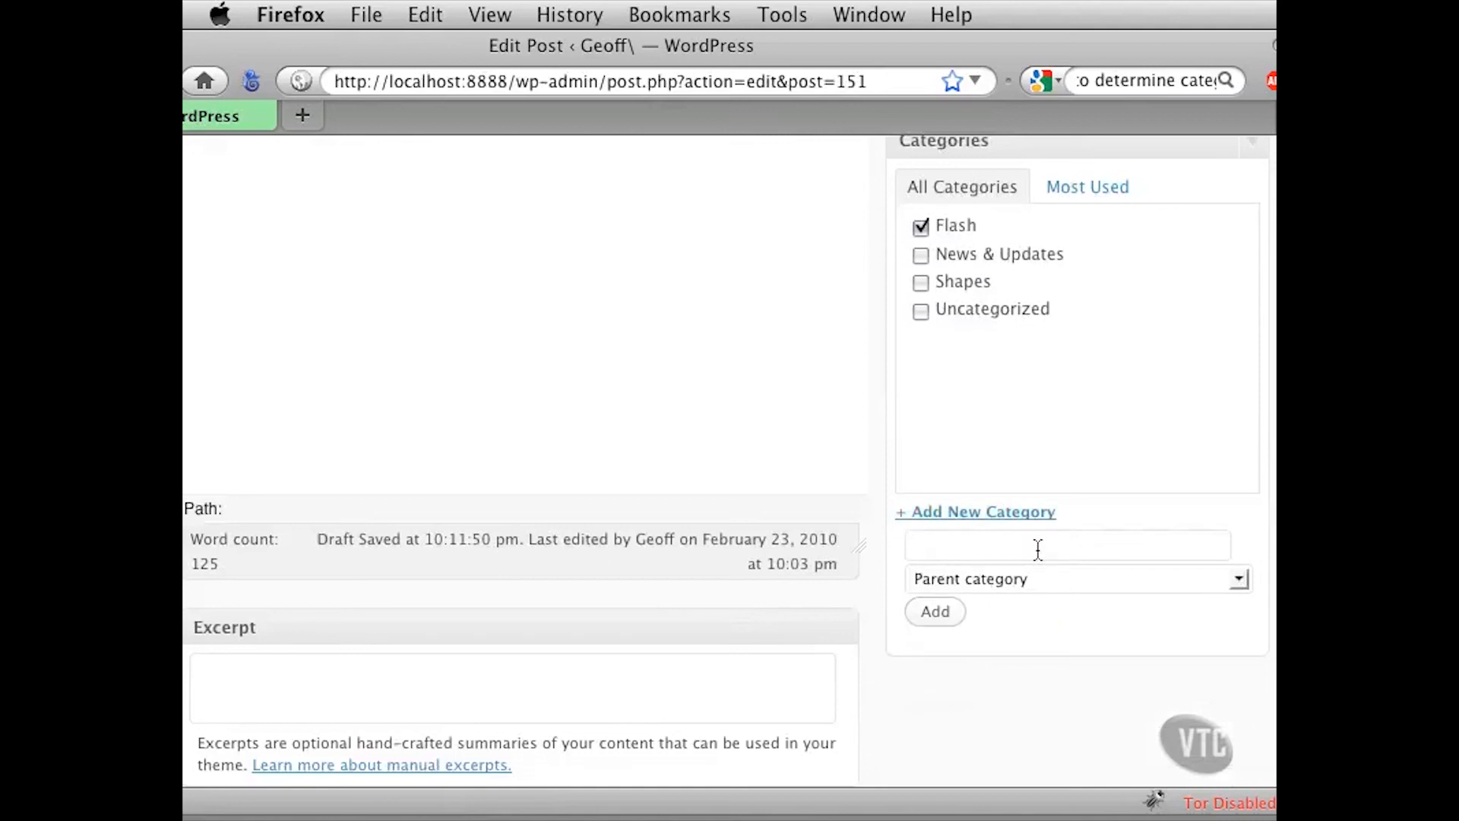
text(Photoshop)
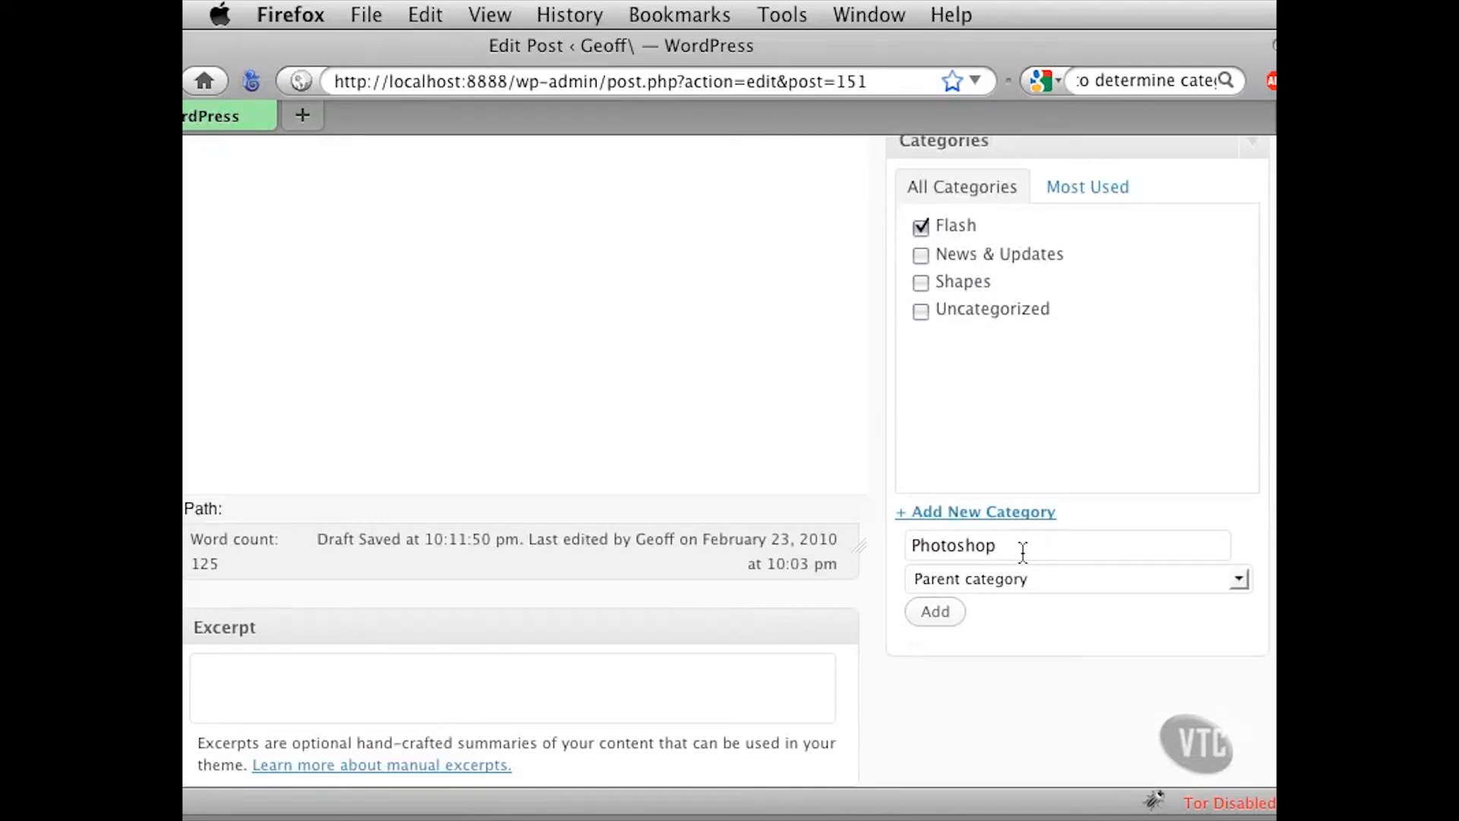
drag(1016, 545, 901, 544)
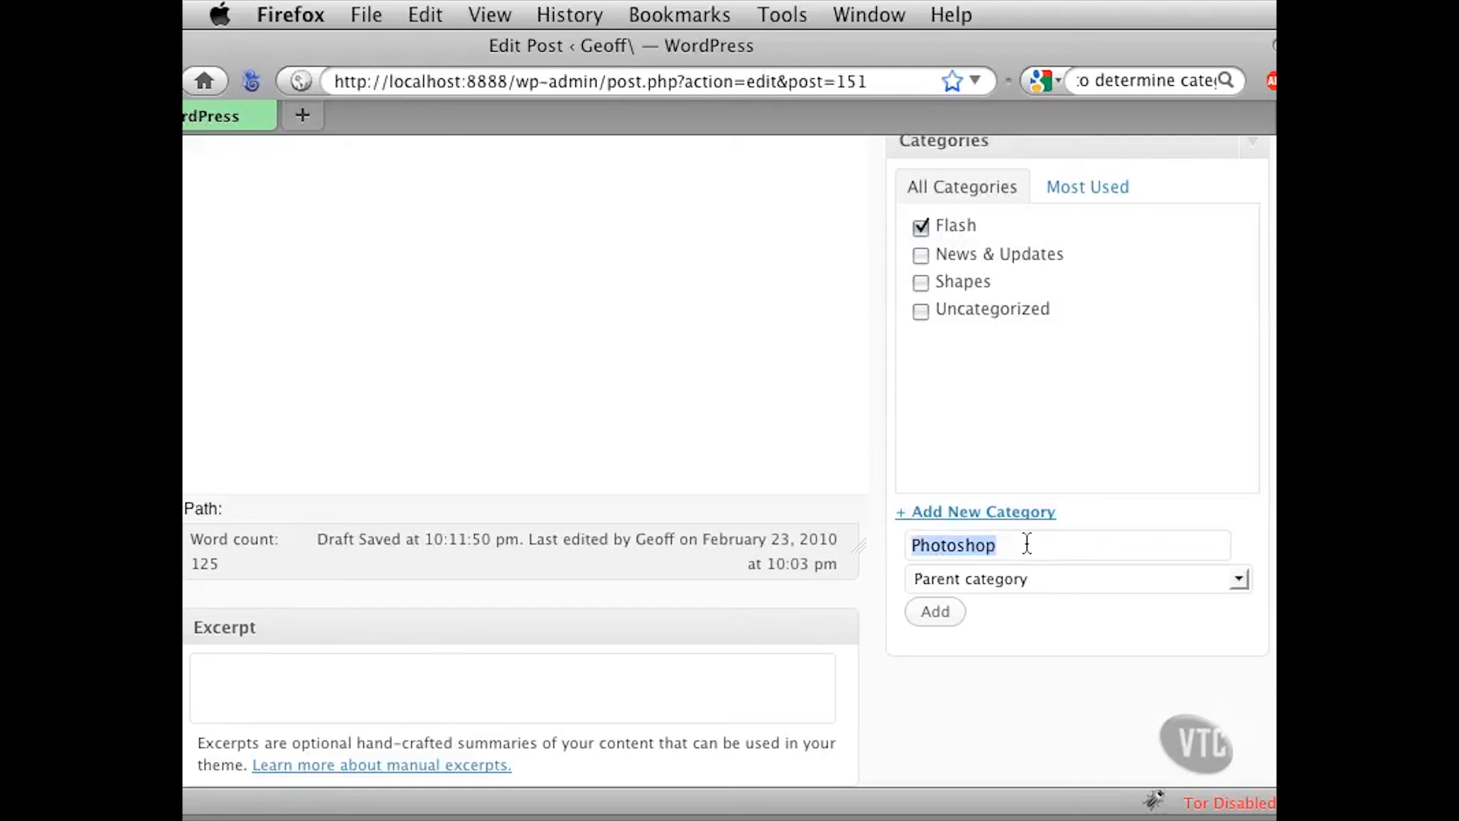
text(Color)
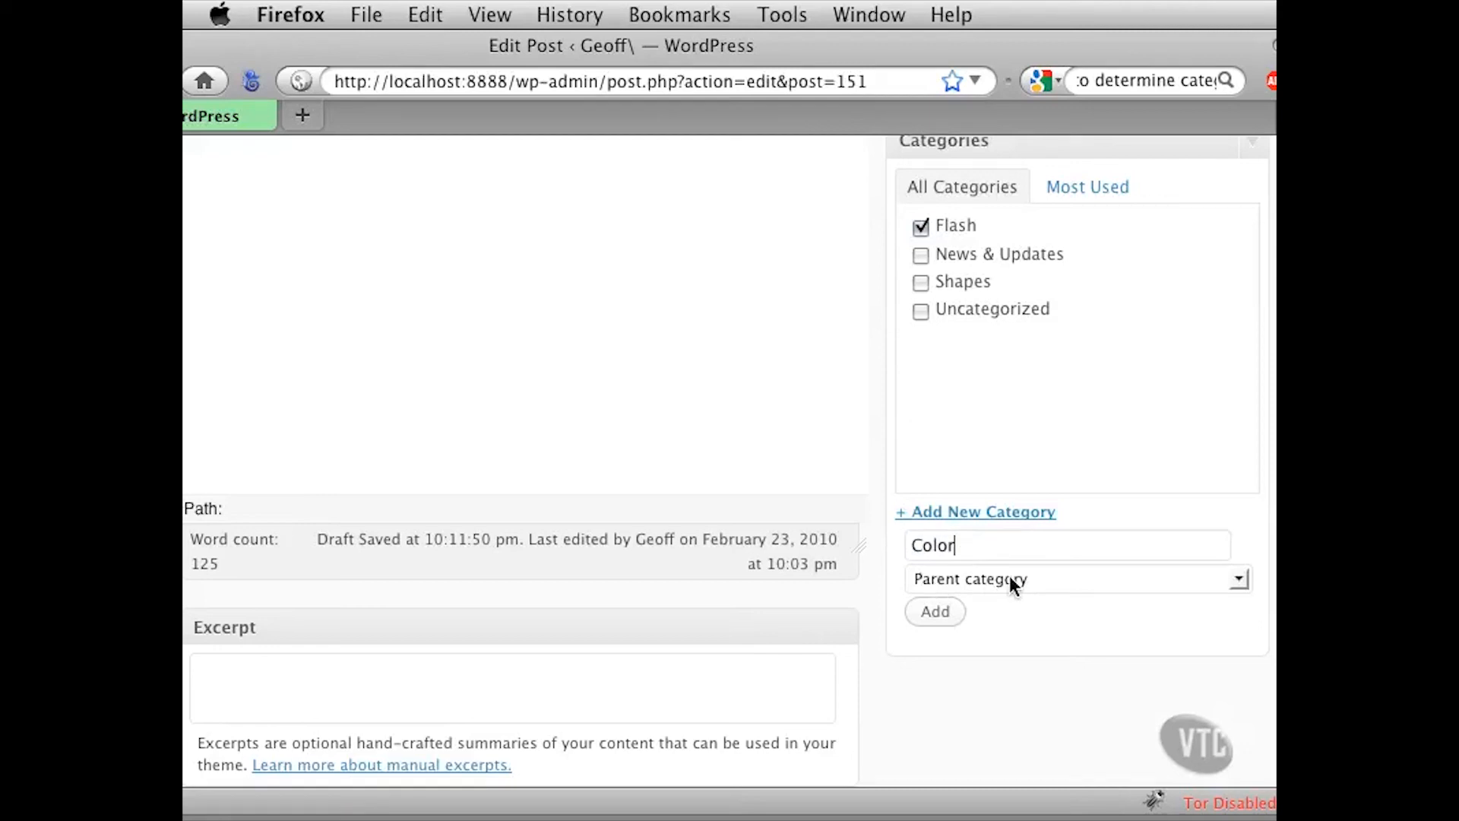
click(933, 614)
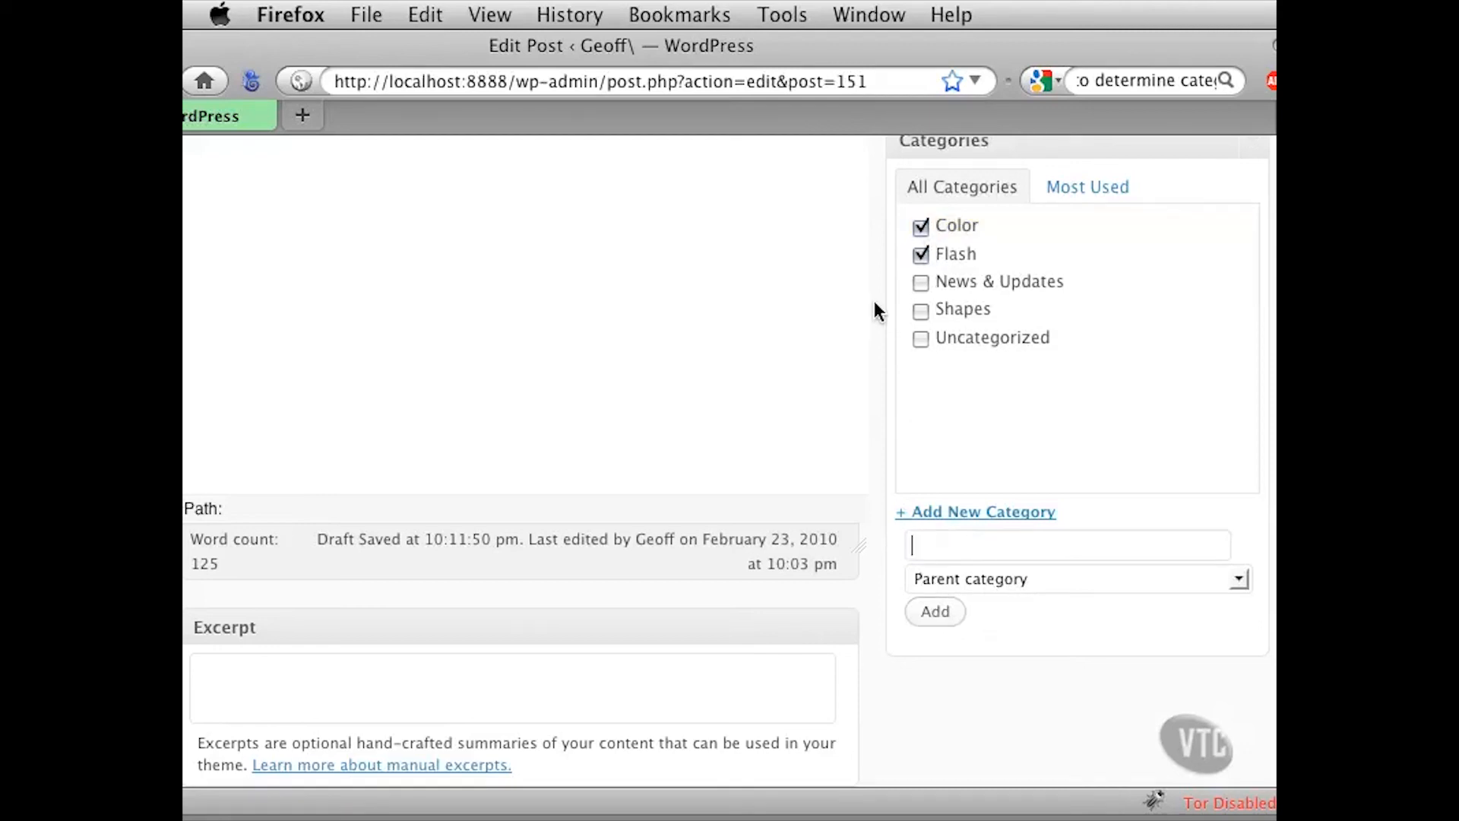
Update the post "Working with Color in Flash" with its new category and fit the browser window back within the screen
scroll(874, 300, up, 3)
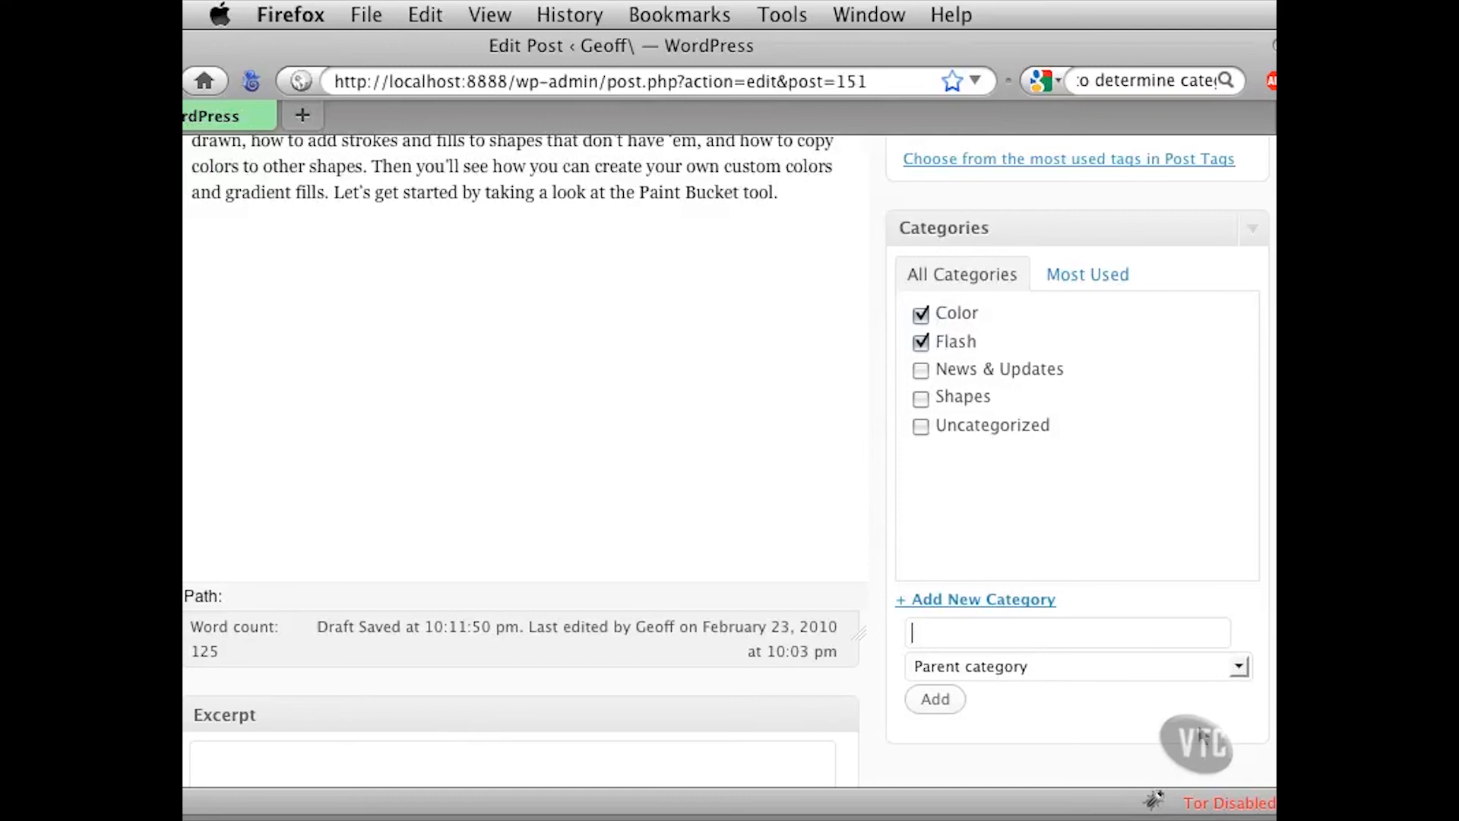
drag(1304, 805, 1270, 816)
scroll(1019, 579, up, 10)
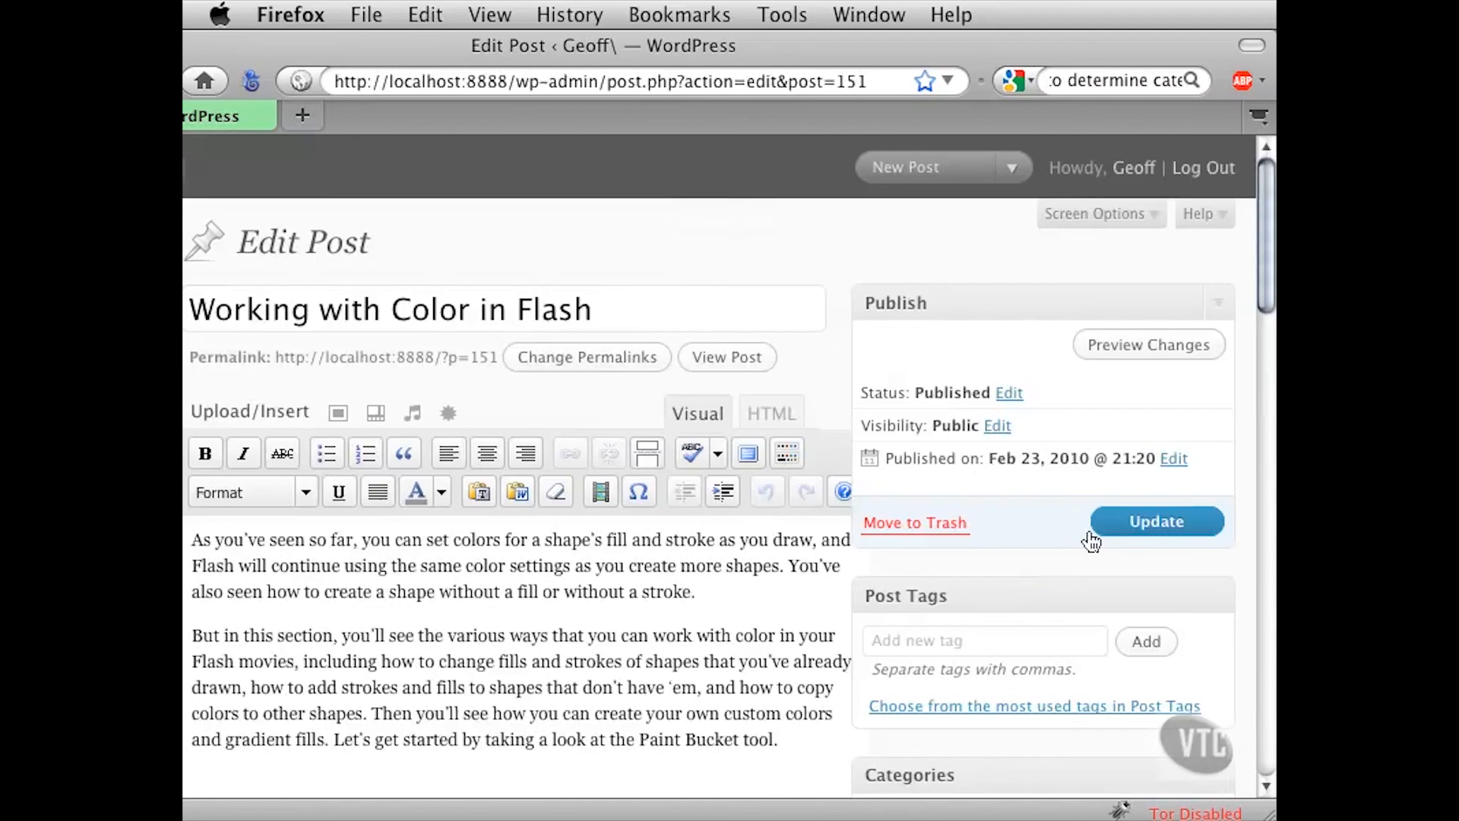
click(1123, 525)
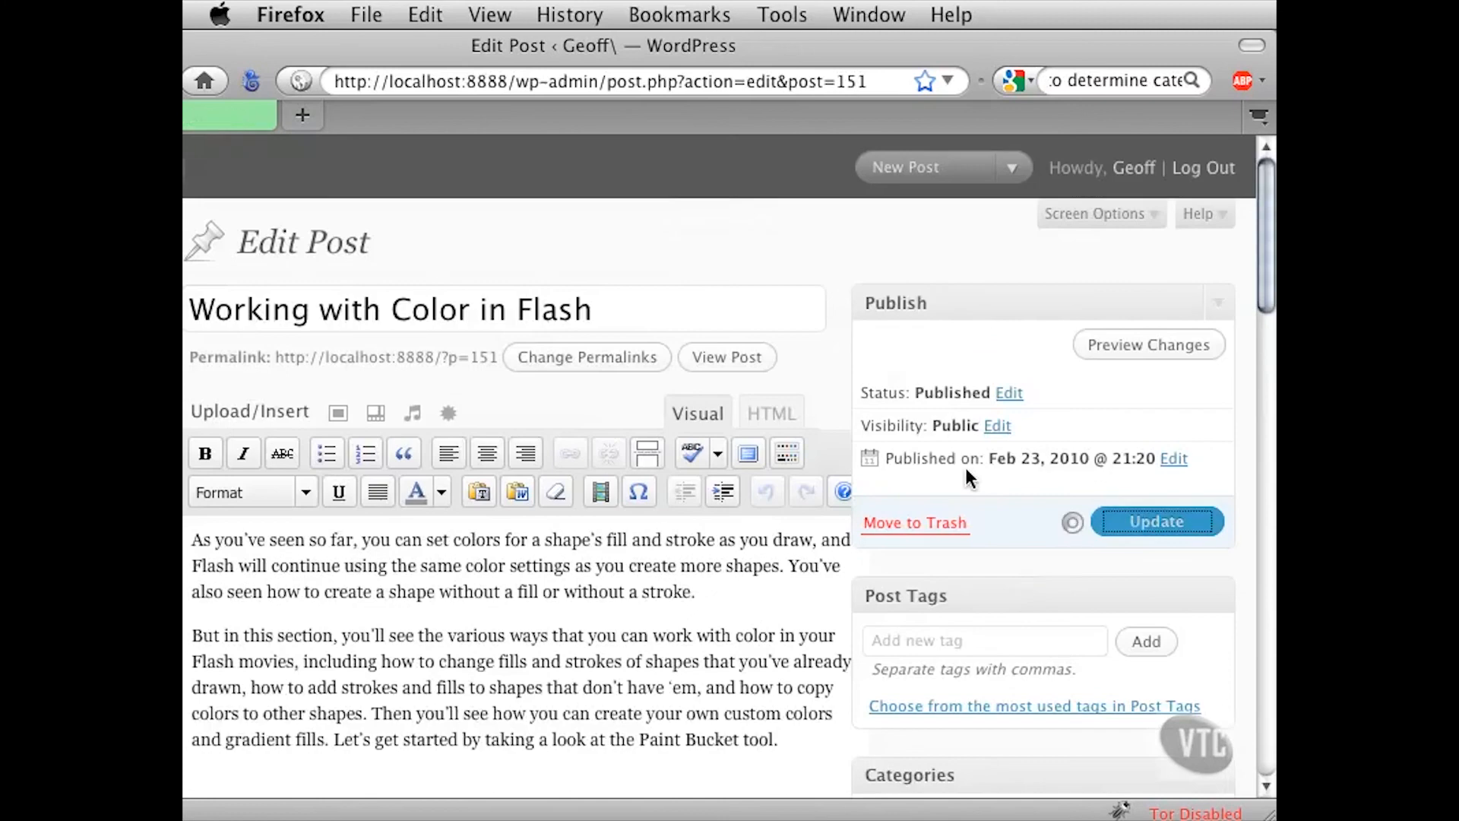
drag(595, 41, 843, 40)
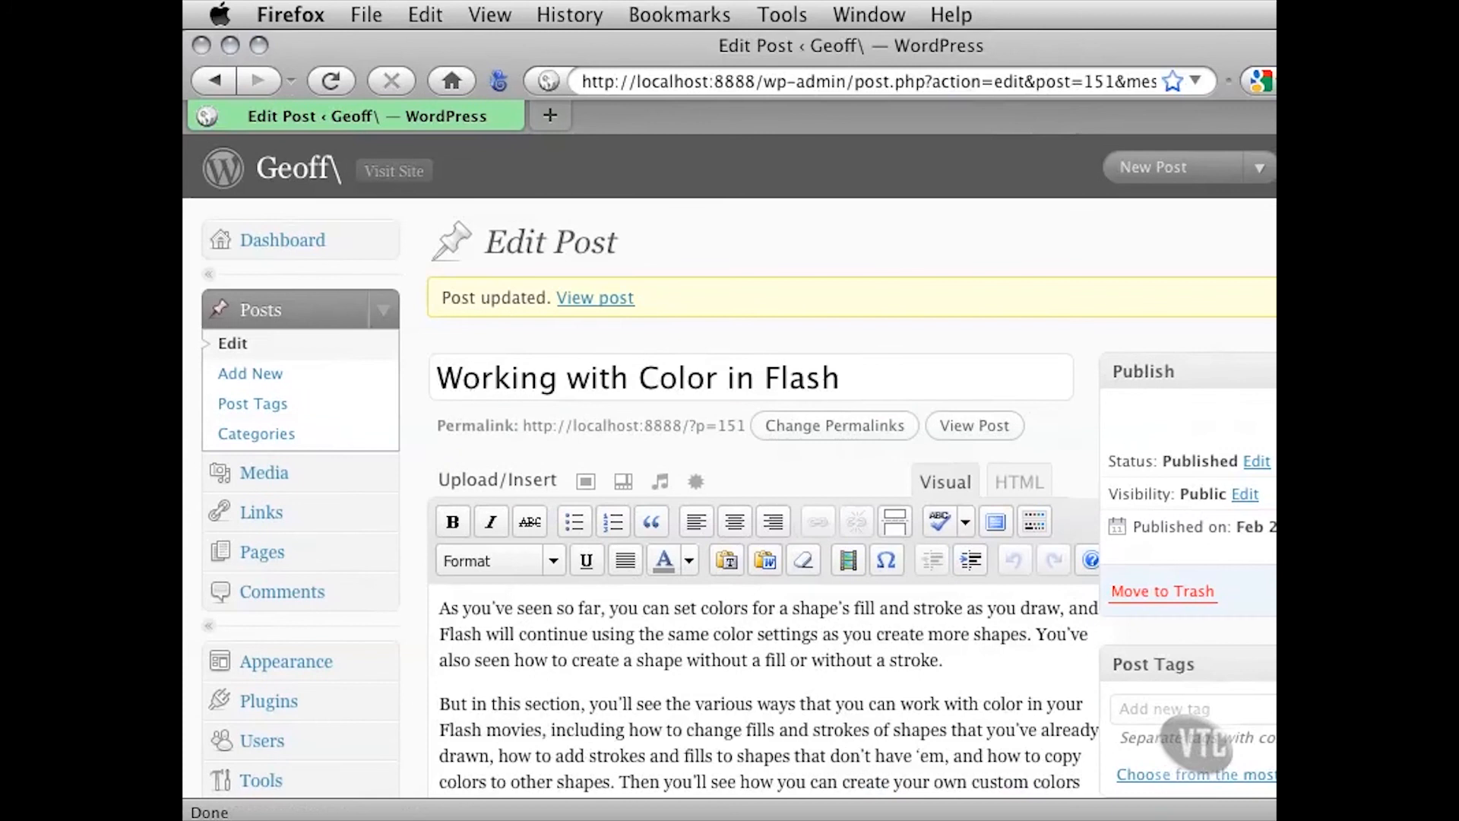
drag(1458, 810, 1262, 804)
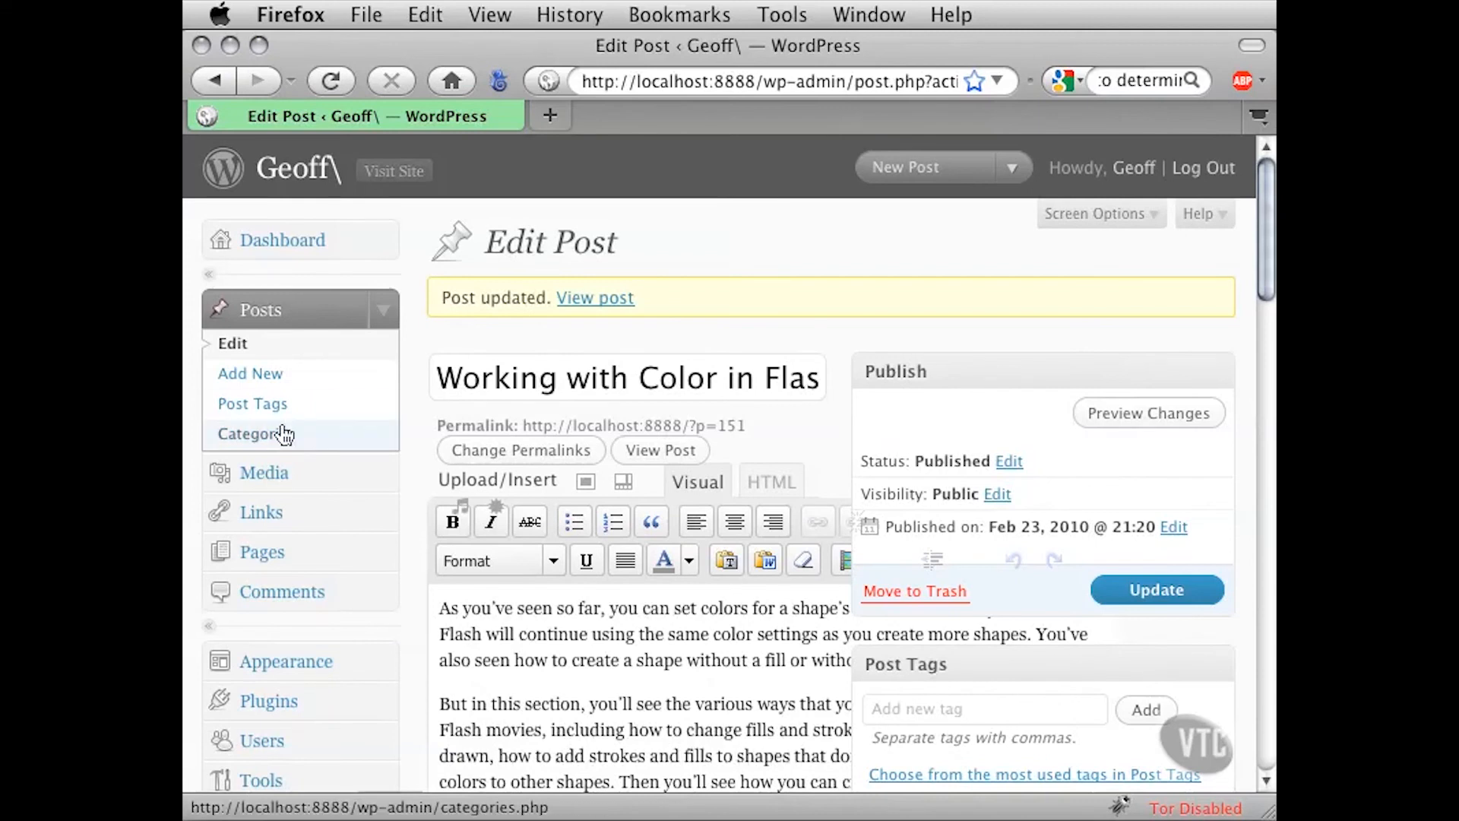
Check the admin Categories list for Color, and open the live site in a new tab to examine the post's "Posted in" line
click(253, 434)
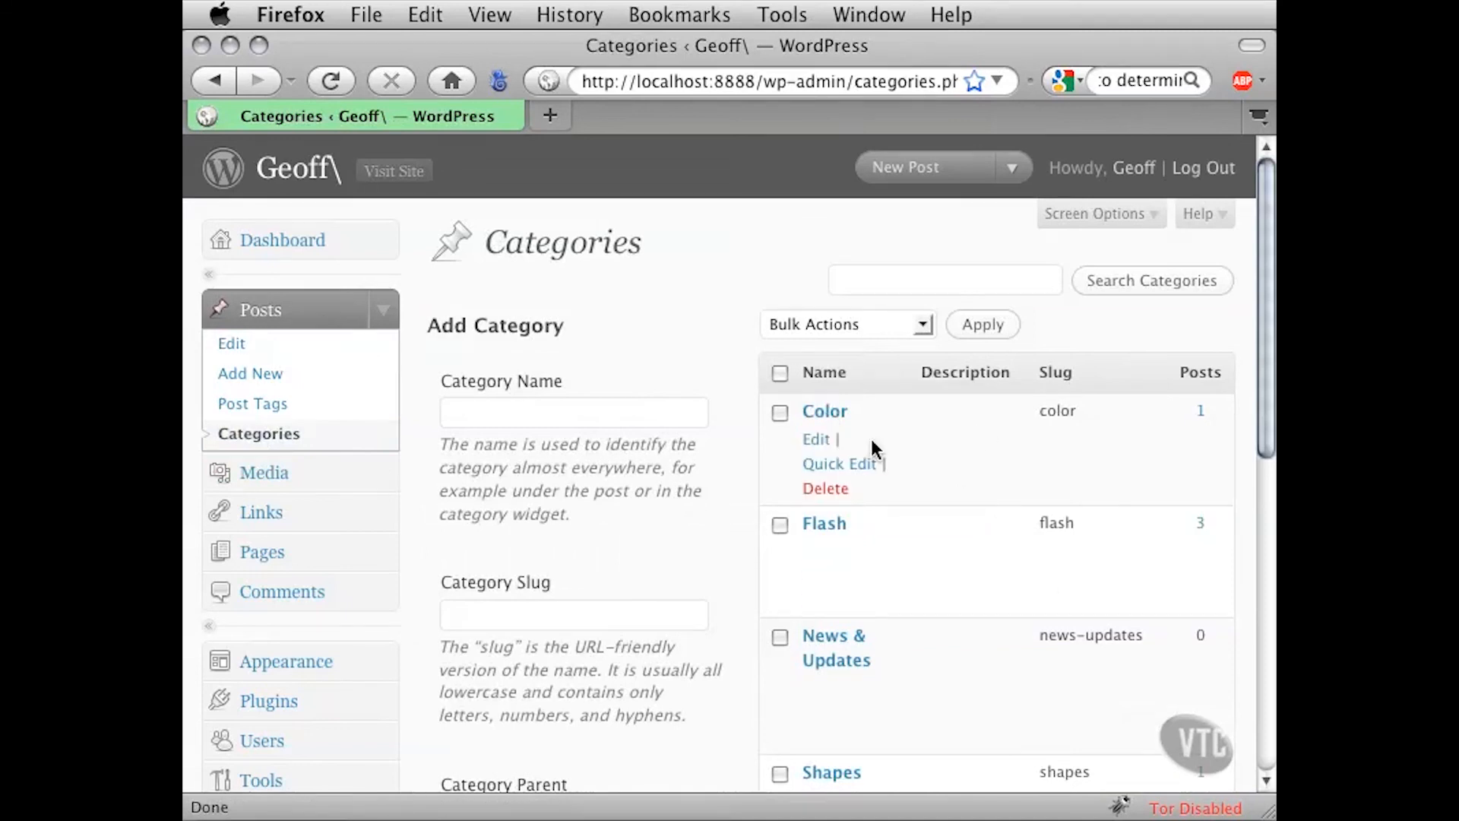
super+click(383, 174)
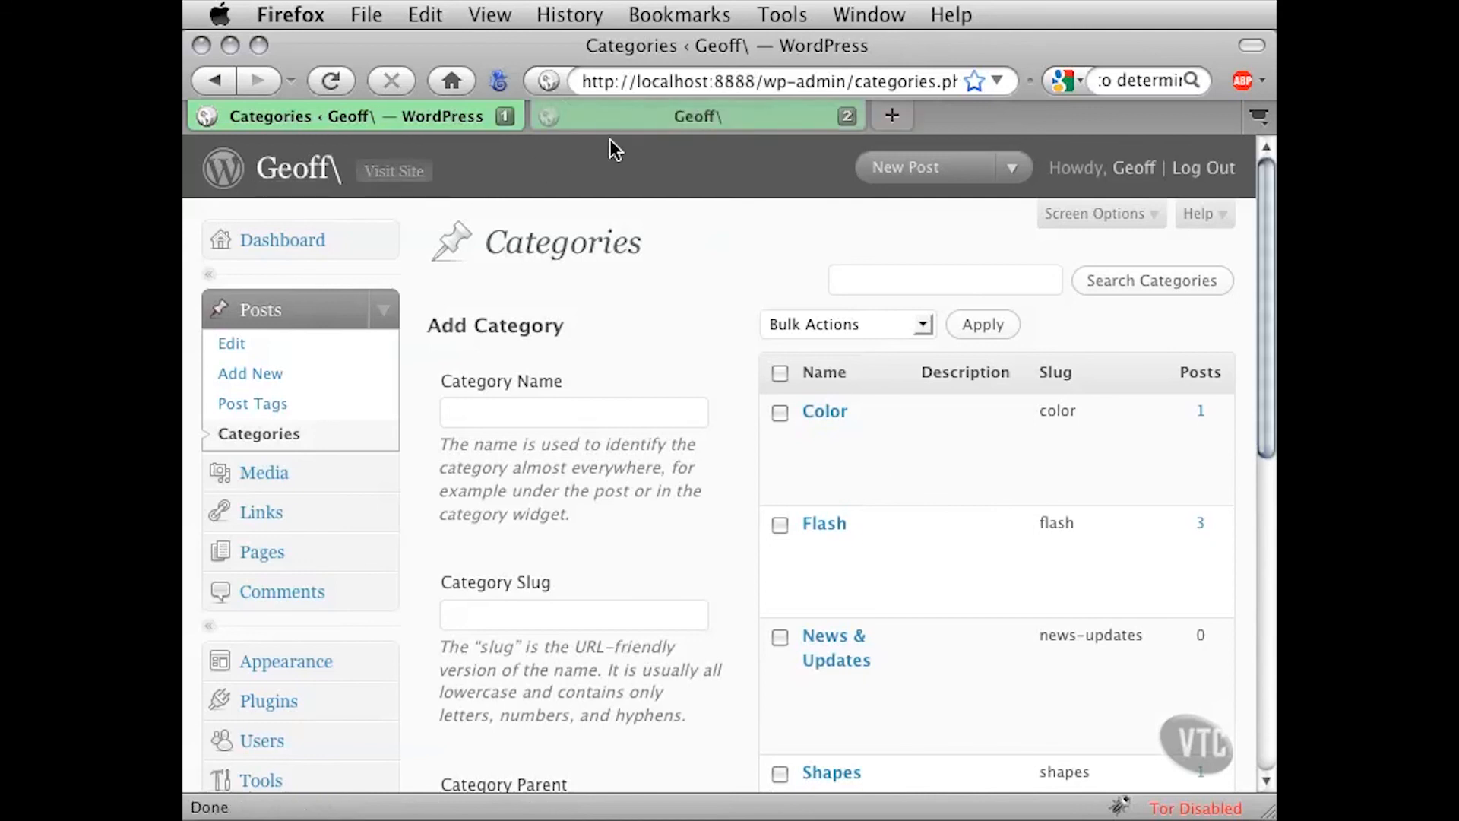
click(592, 116)
scroll(302, 373, down, 2)
scroll(301, 372, down, 3)
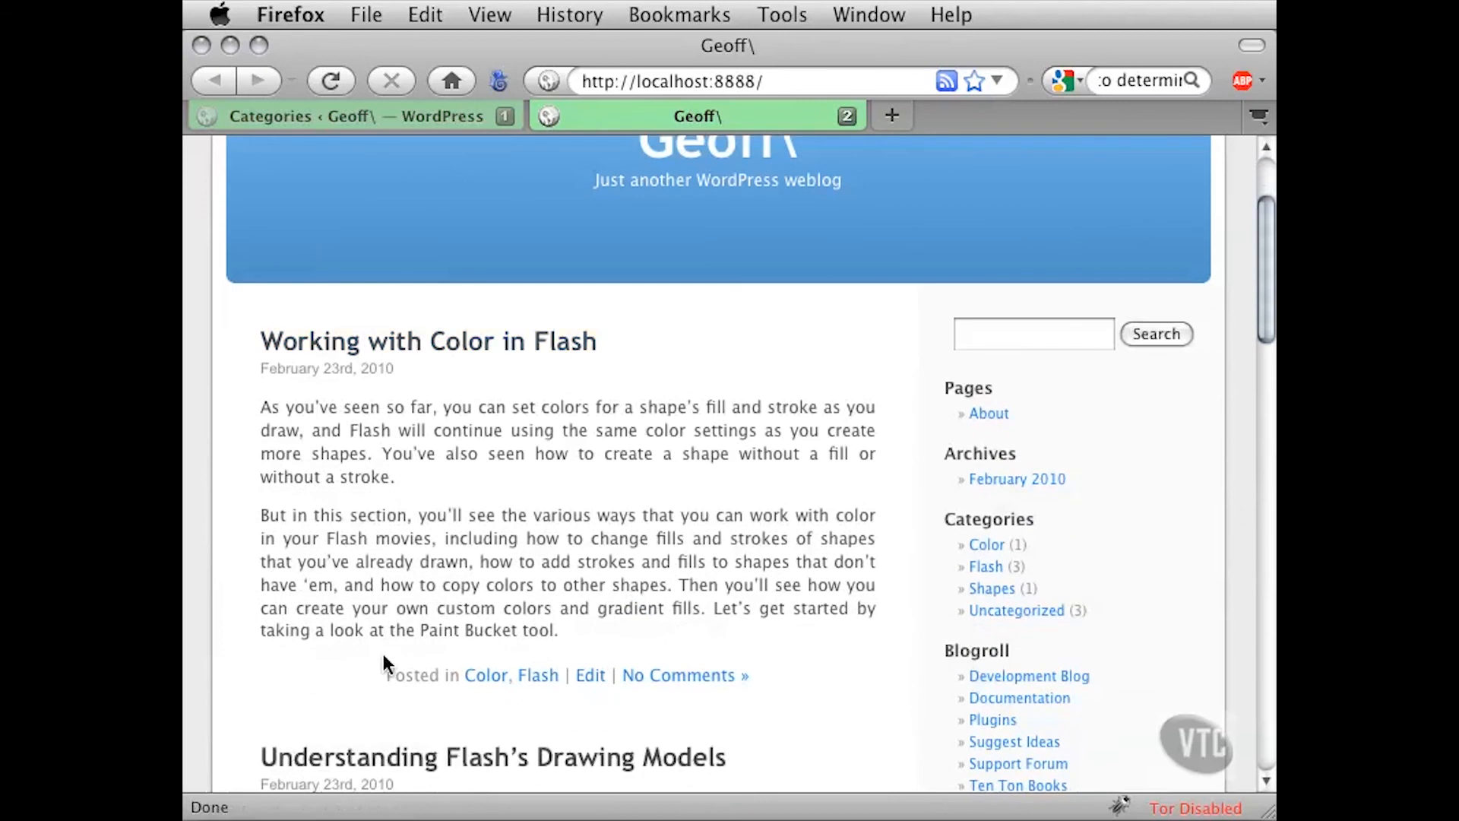
drag(381, 676, 580, 686)
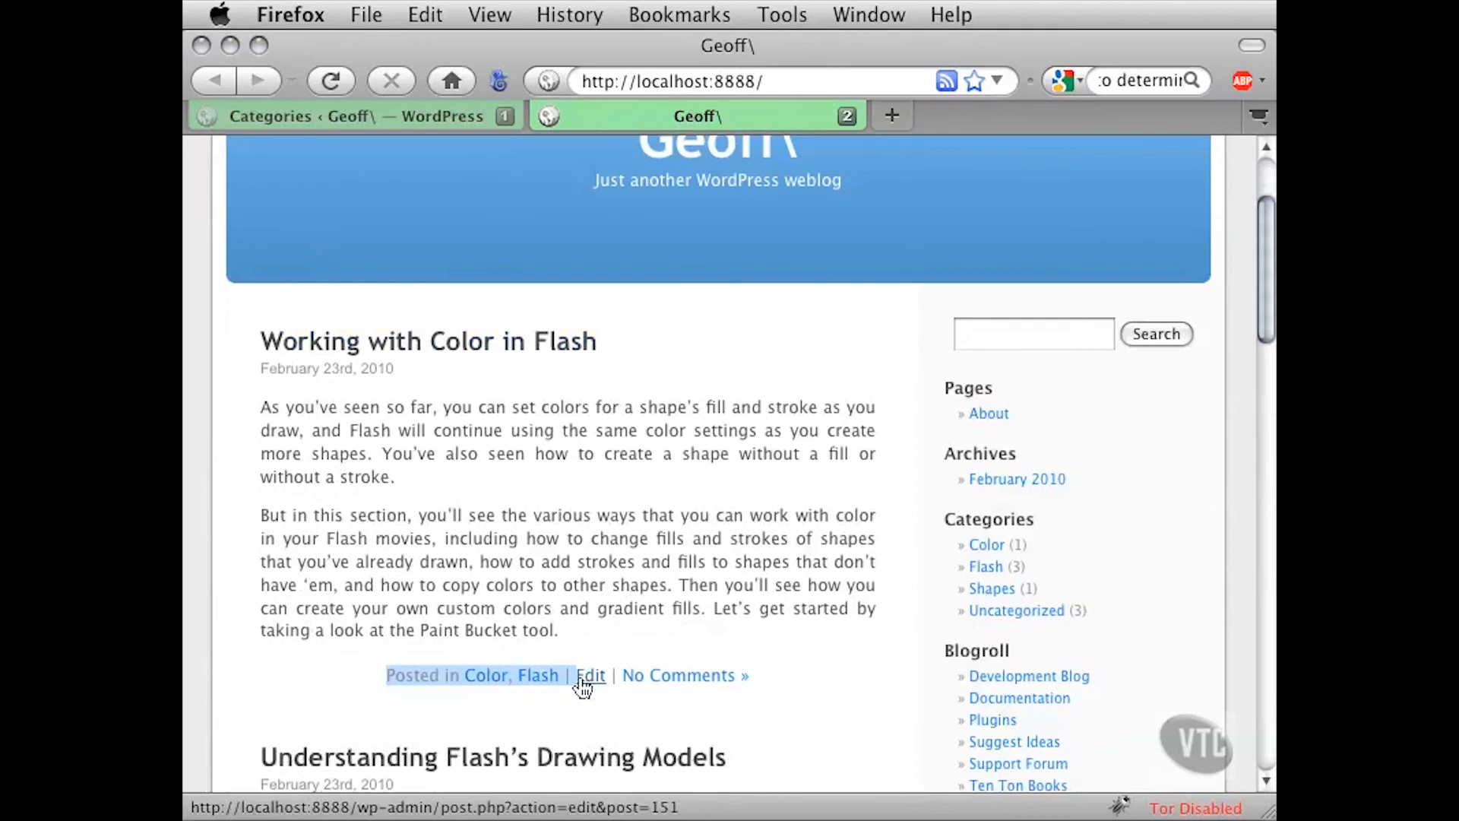
Open the Color category archive on the live site, look at its post, and close the site tab
click(987, 546)
scroll(852, 541, down, 5)
scroll(851, 541, down, 2)
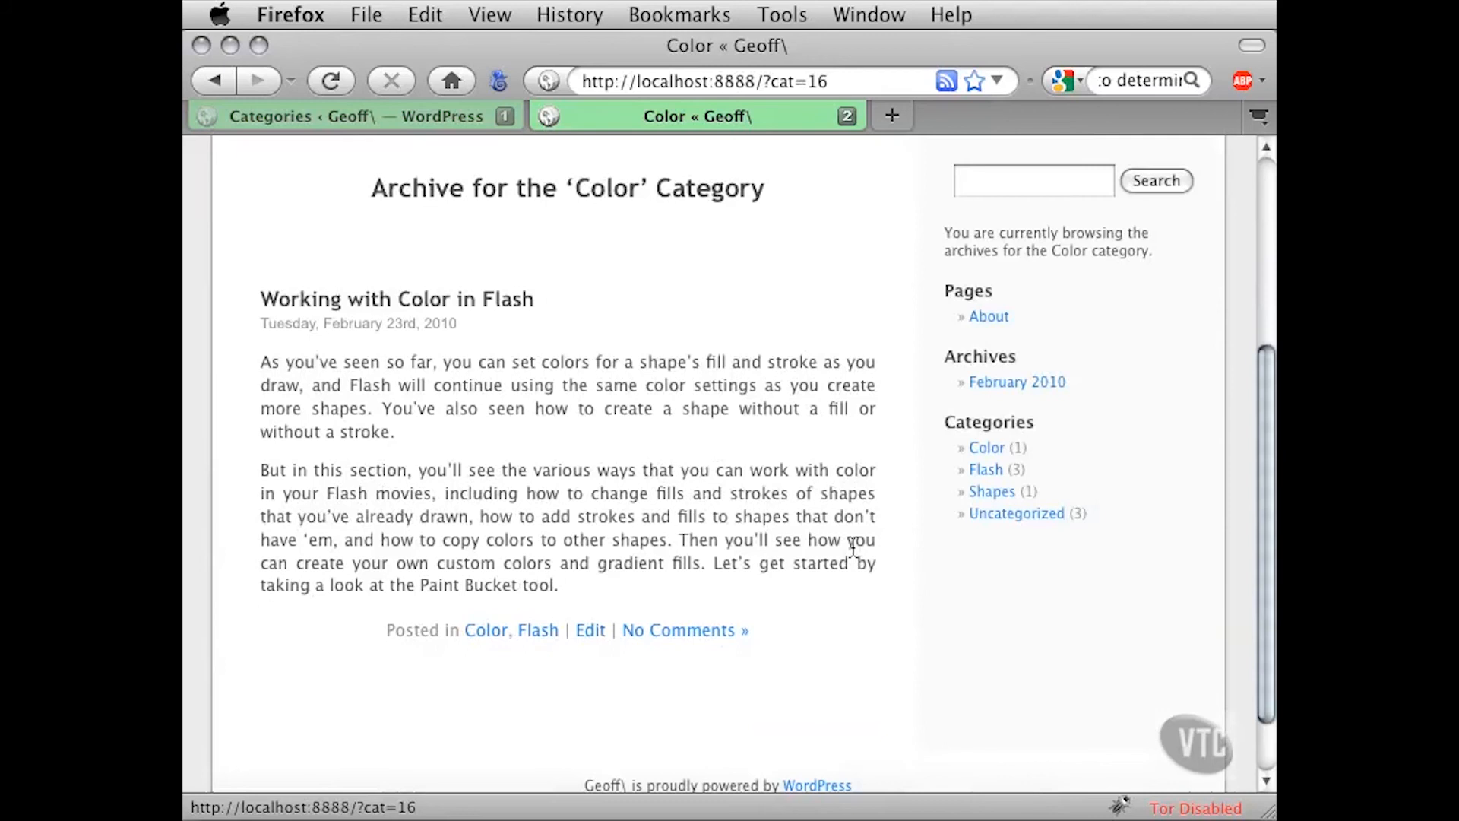
key(super+w)
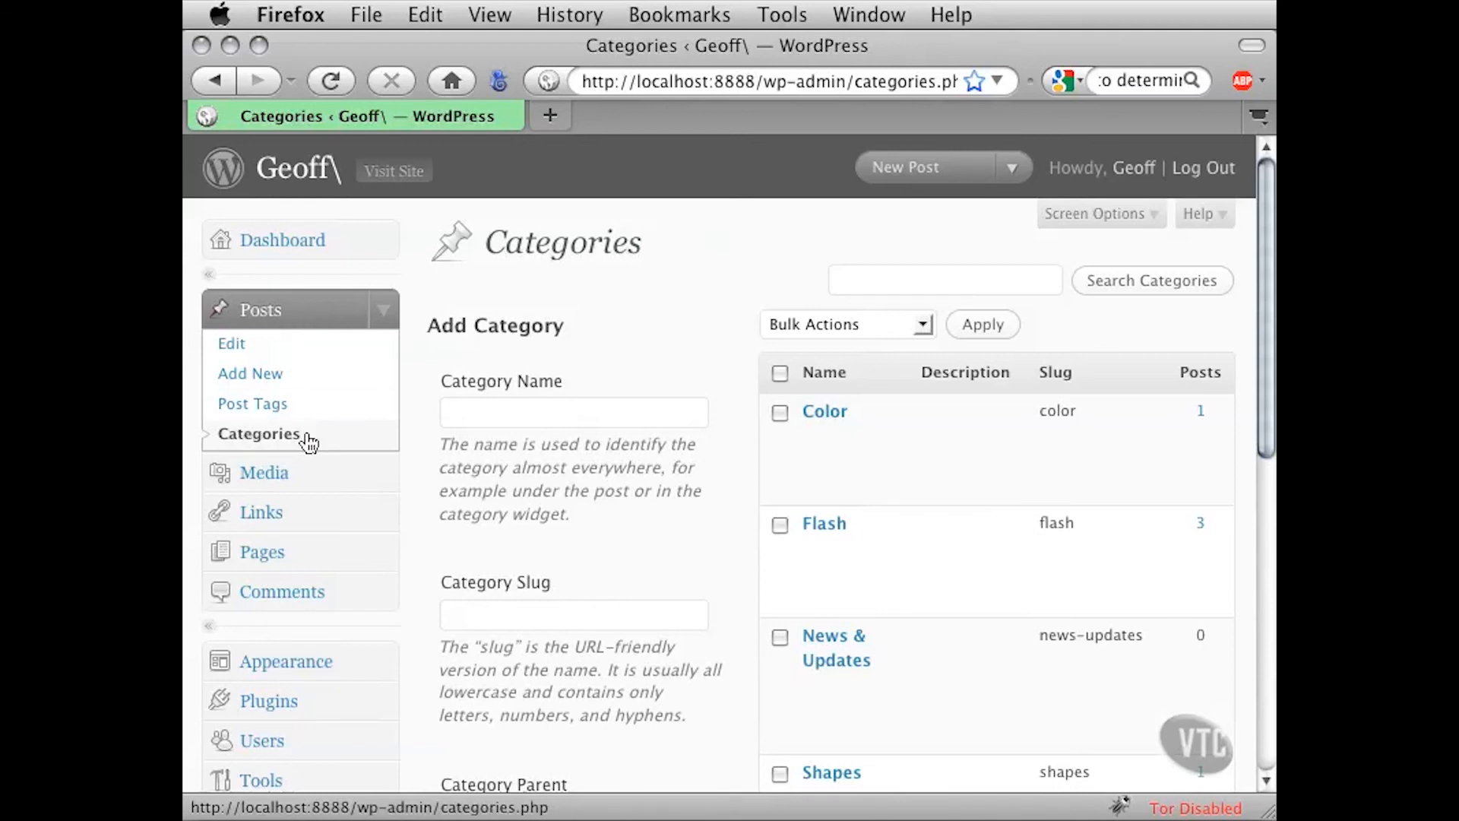
Open the Flash category for editing and examine its name, slug, parent and description fields
mouse_move(839, 543)
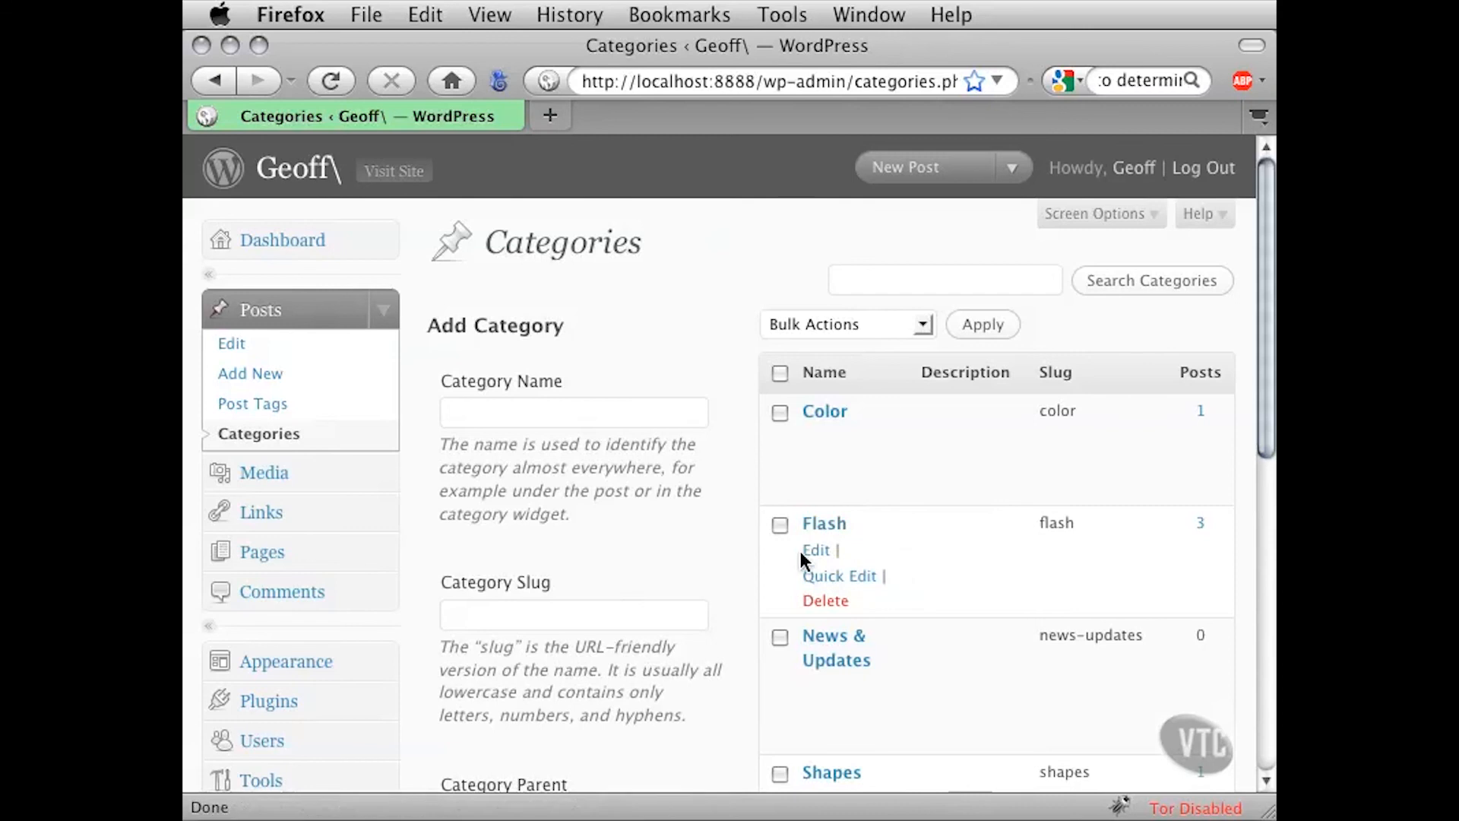
mouse_move(841, 462)
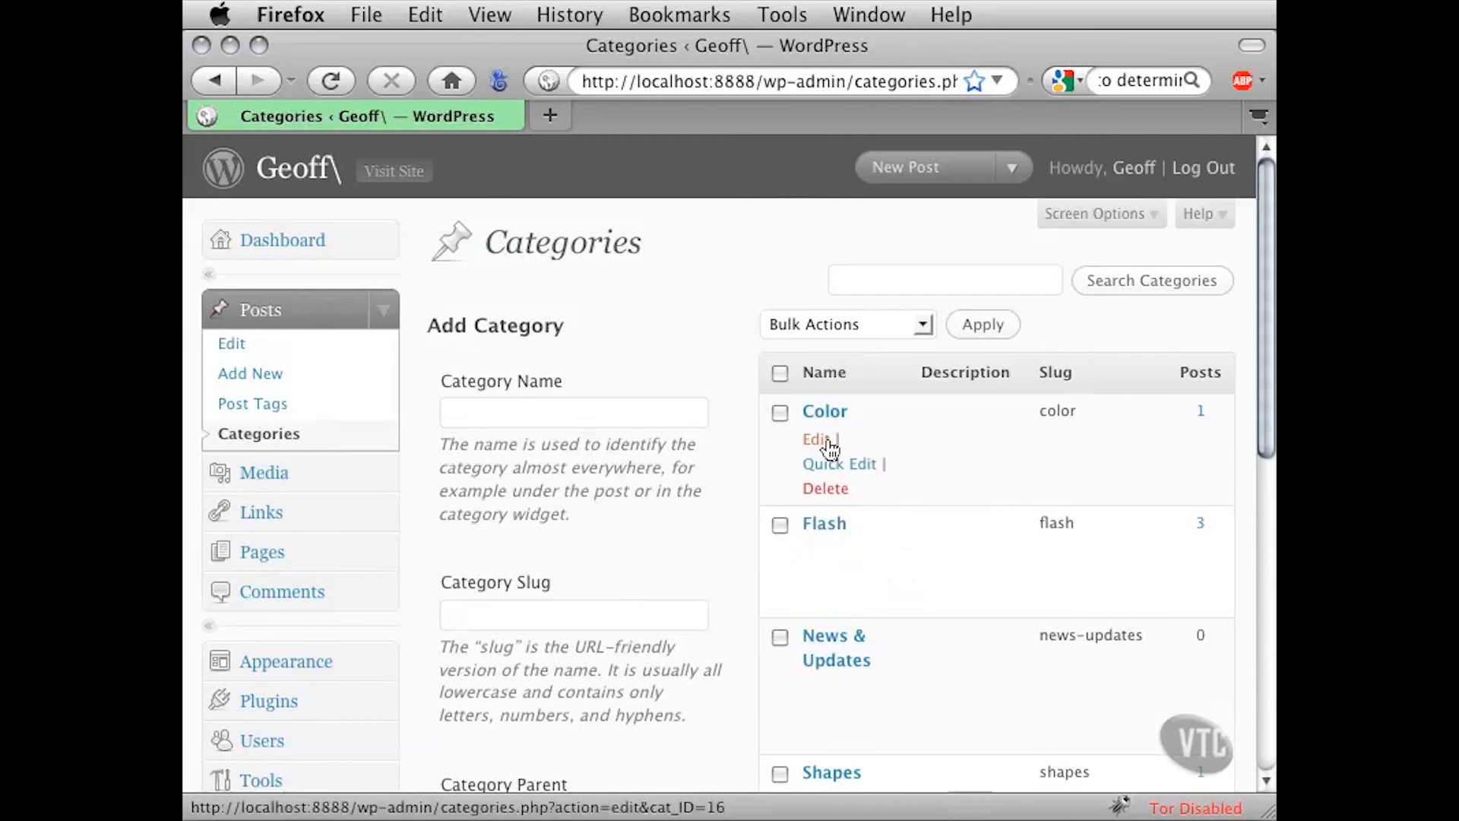
mouse_move(844, 642)
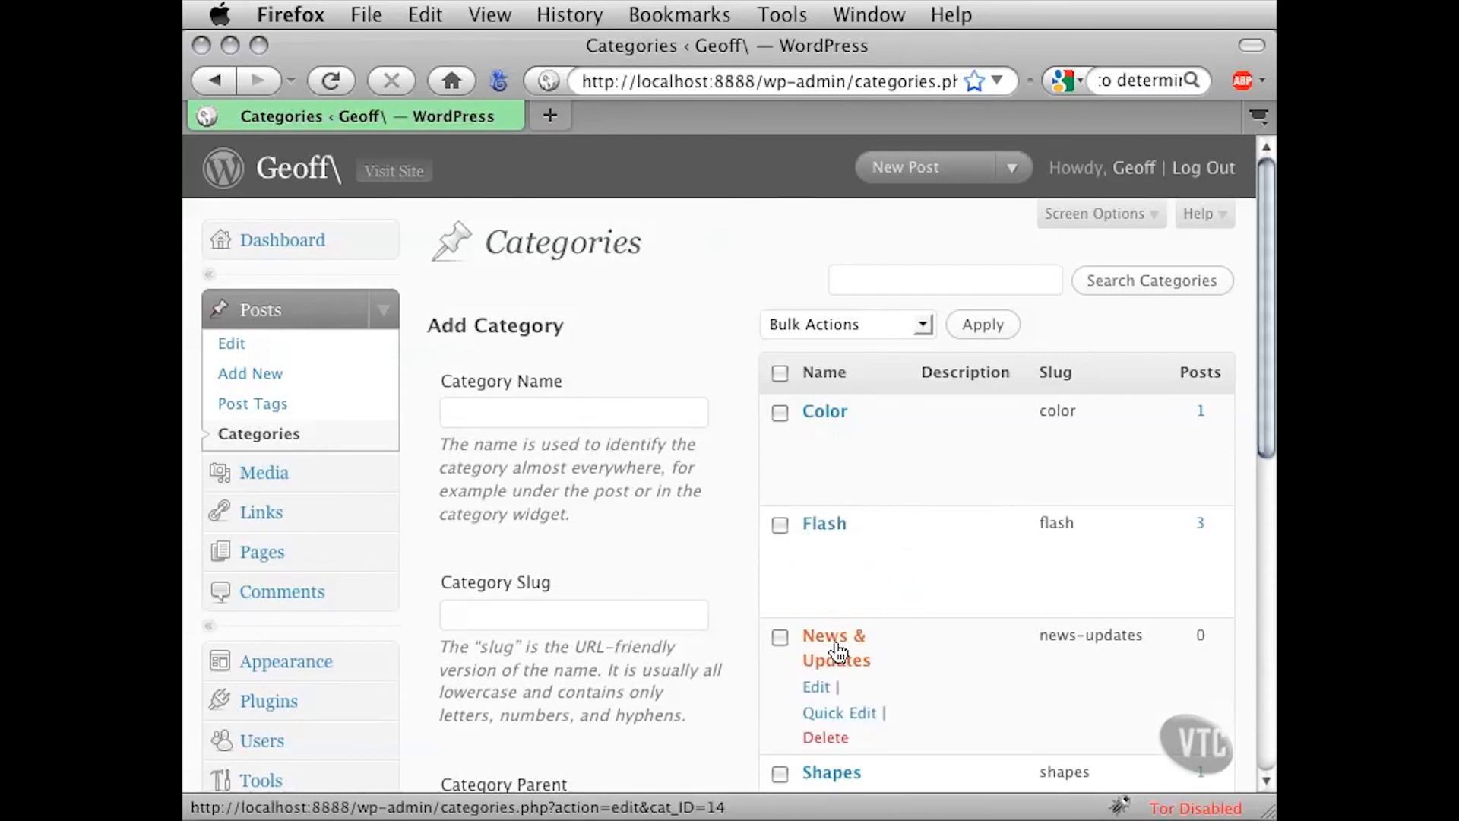
mouse_move(872, 579)
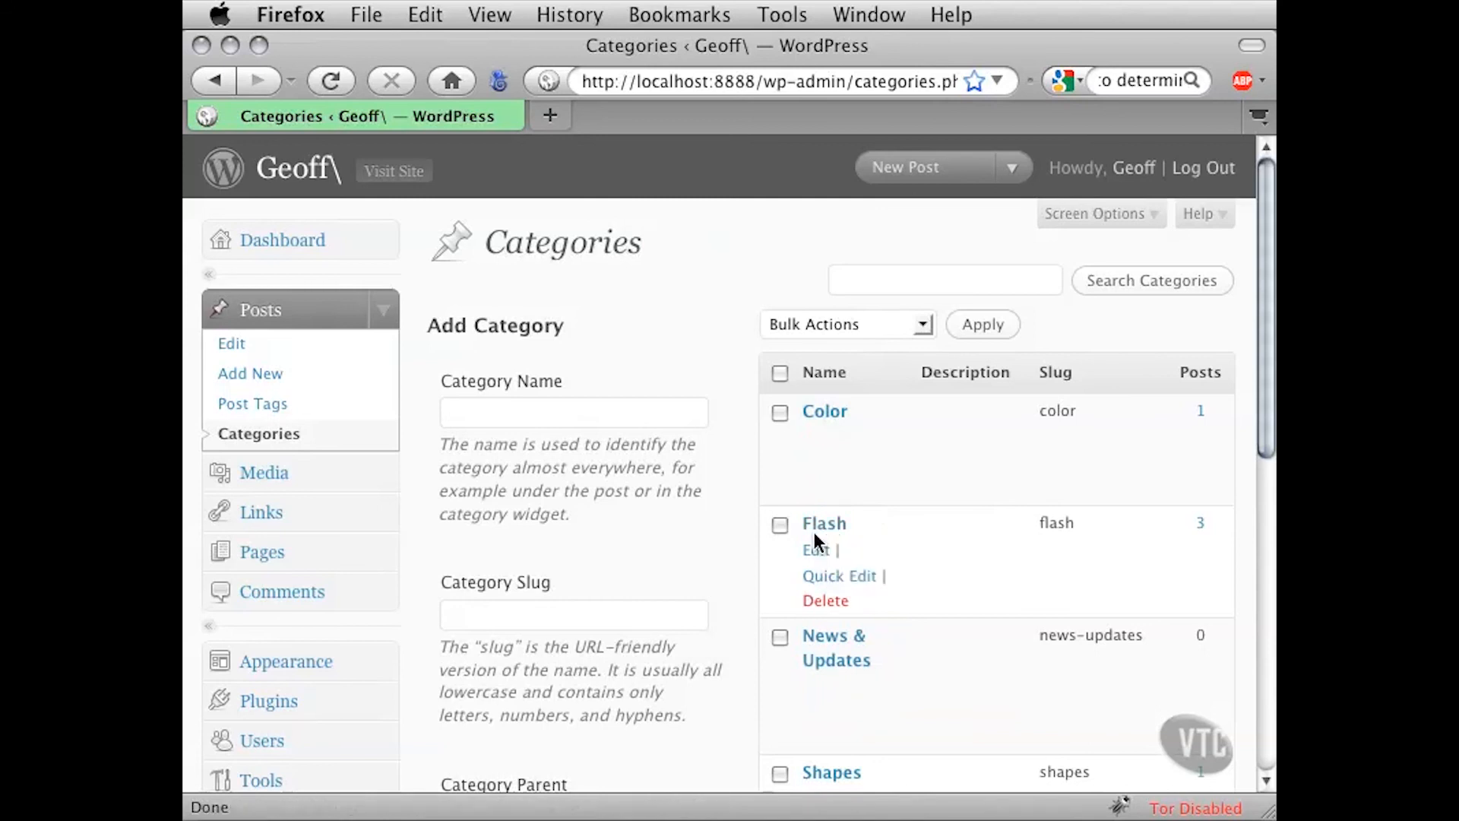
click(817, 558)
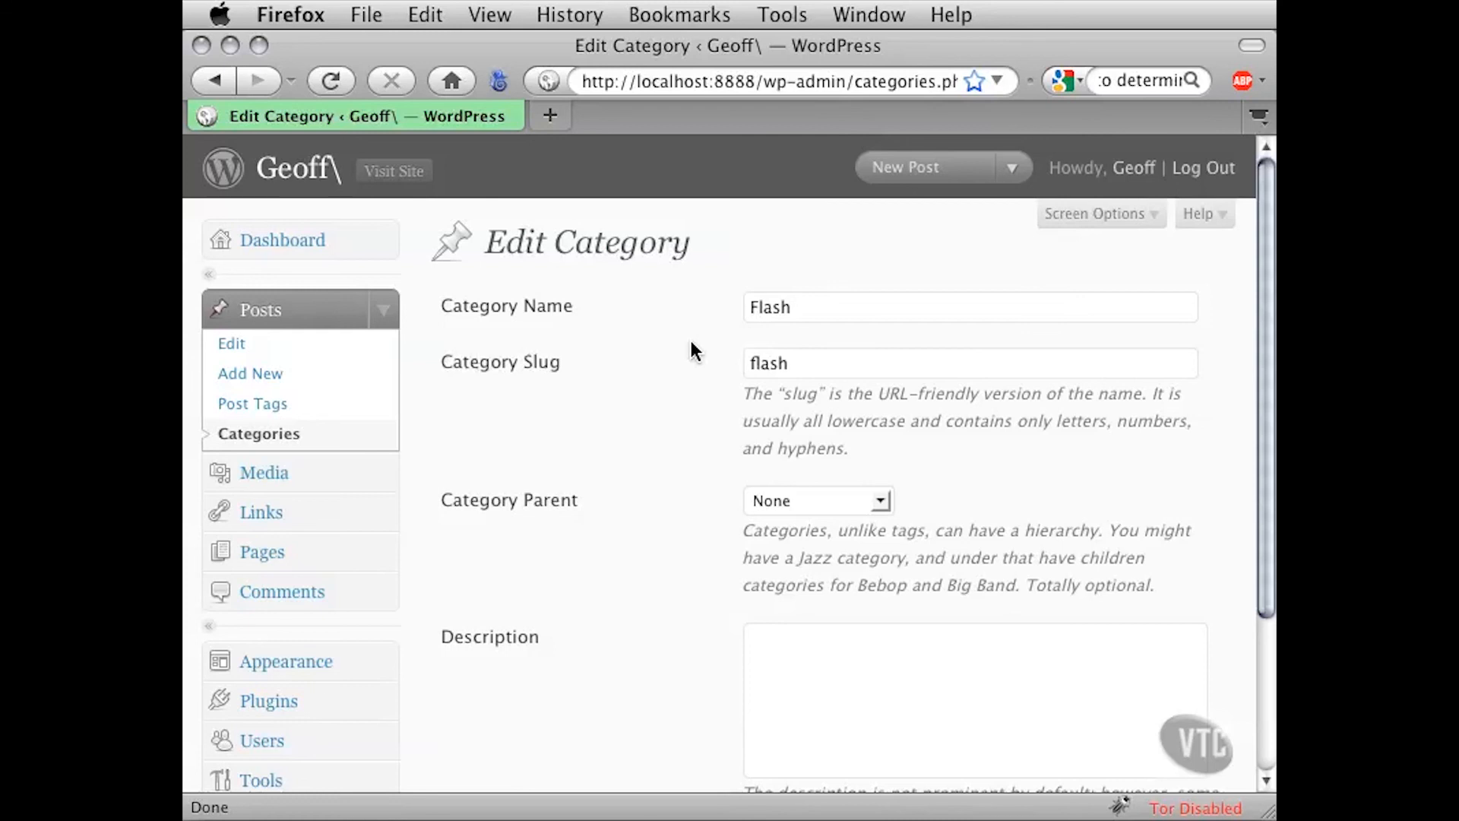
drag(805, 311, 744, 309)
drag(735, 365, 804, 362)
click(806, 364)
scroll(681, 626, down, 3)
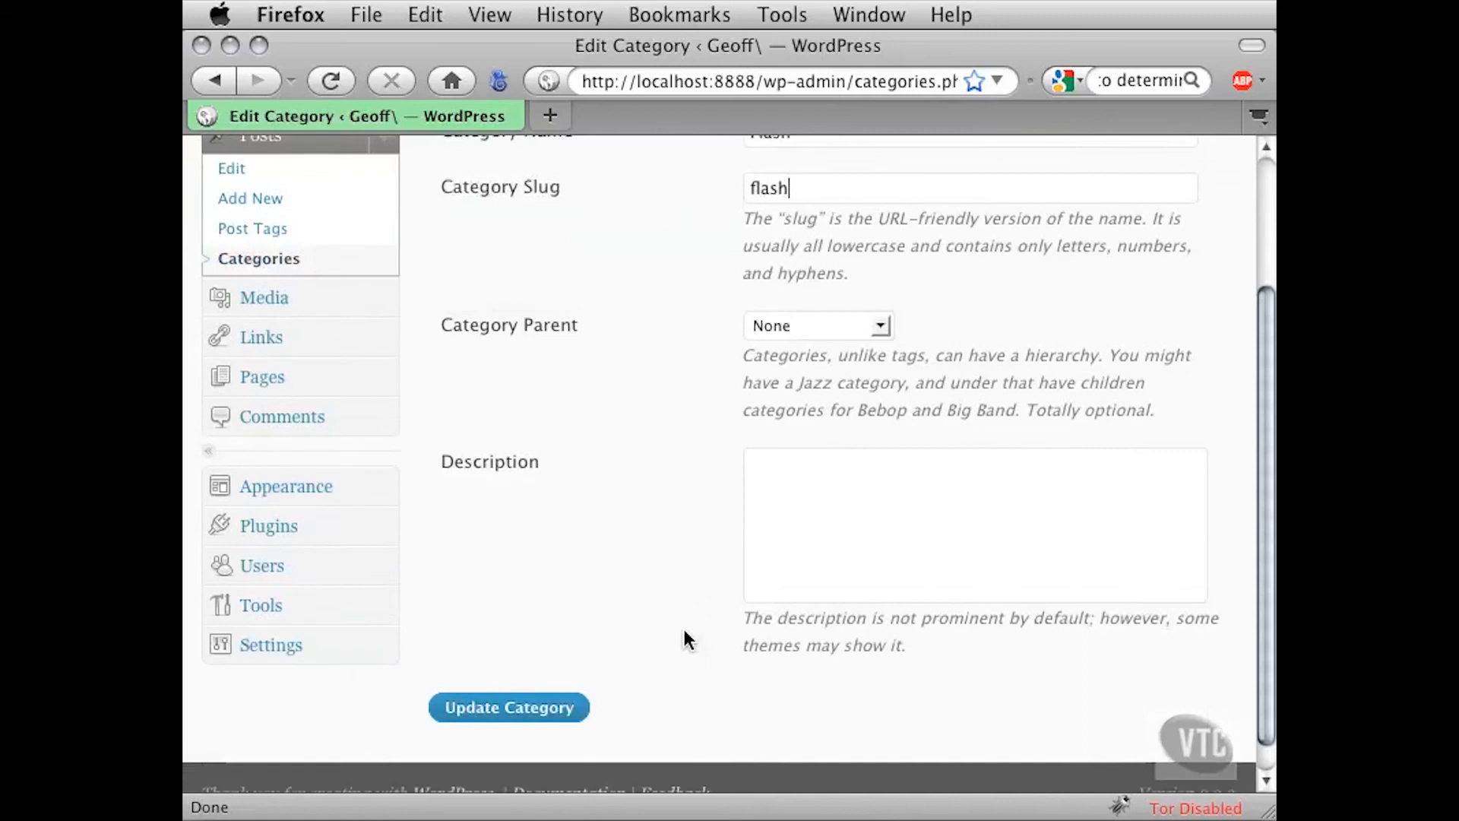
Review the Flash category's name and save the category
scroll(684, 629, up, 3)
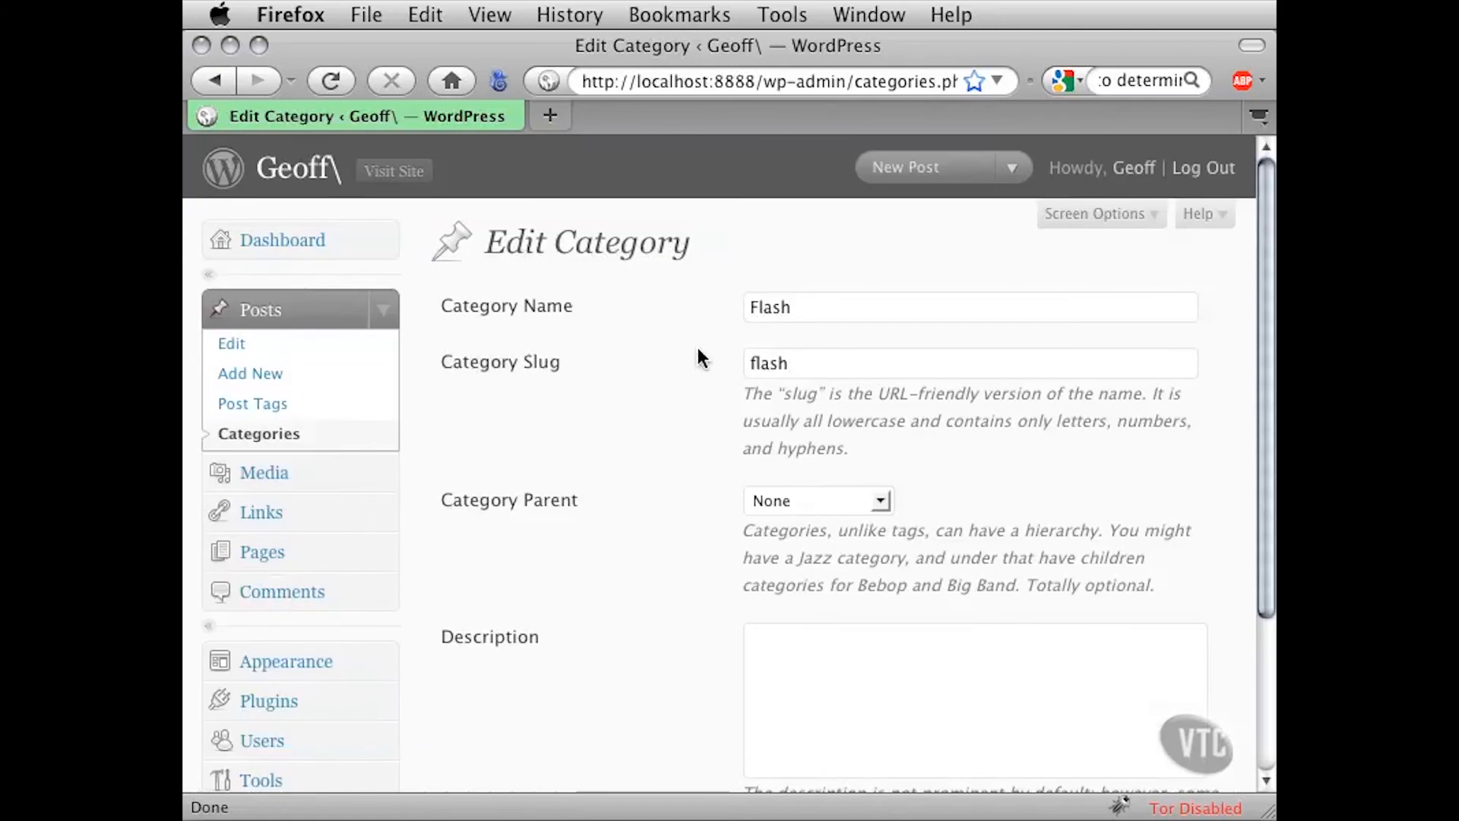
click(785, 309)
drag(785, 309, 707, 326)
click(706, 326)
drag(831, 307, 696, 313)
click(682, 430)
scroll(681, 532, down, 5)
click(545, 684)
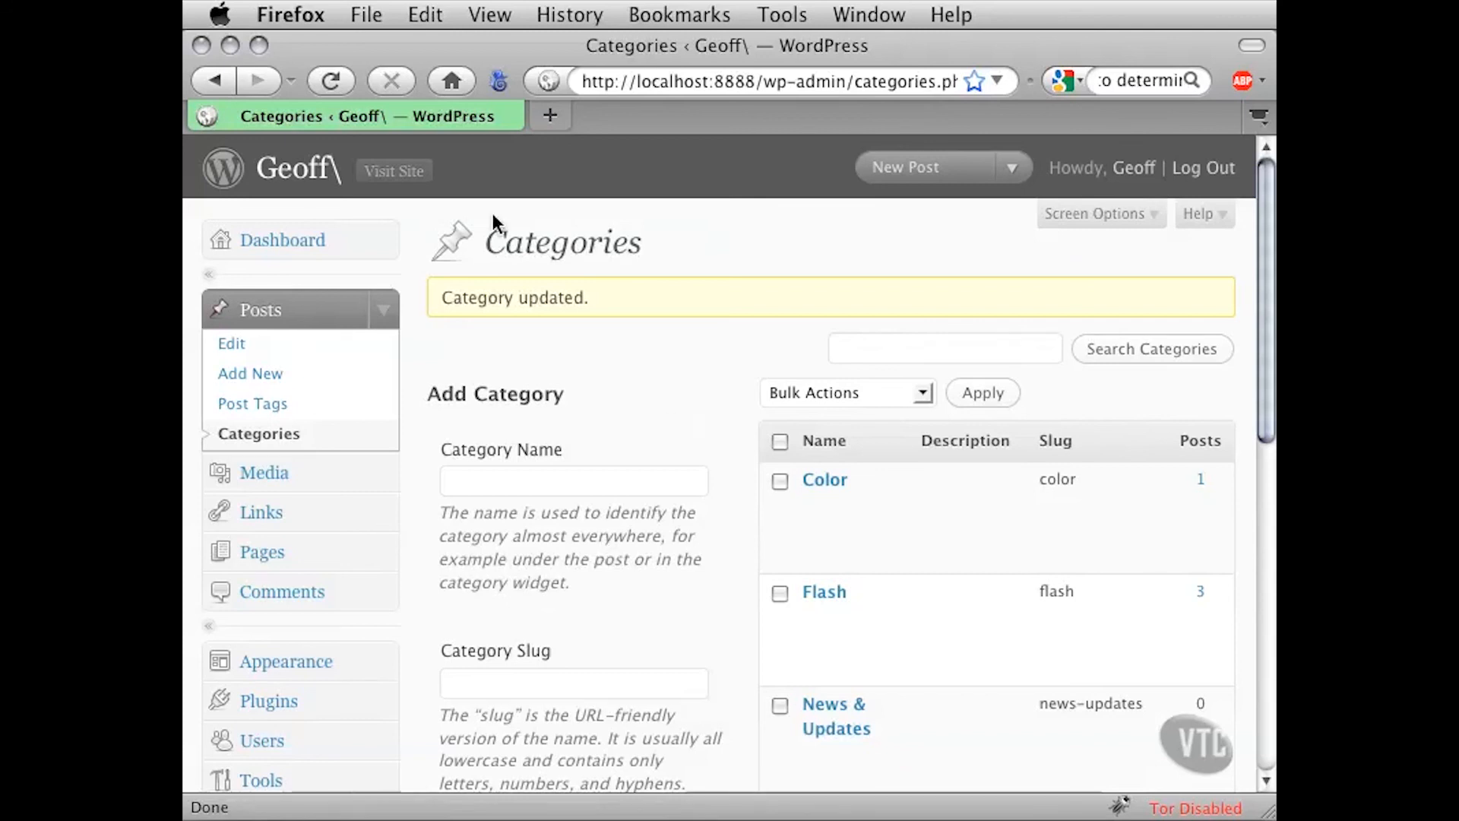
Open the live site in a new tab, go to the Flash category archive and look through its posts
click(380, 179)
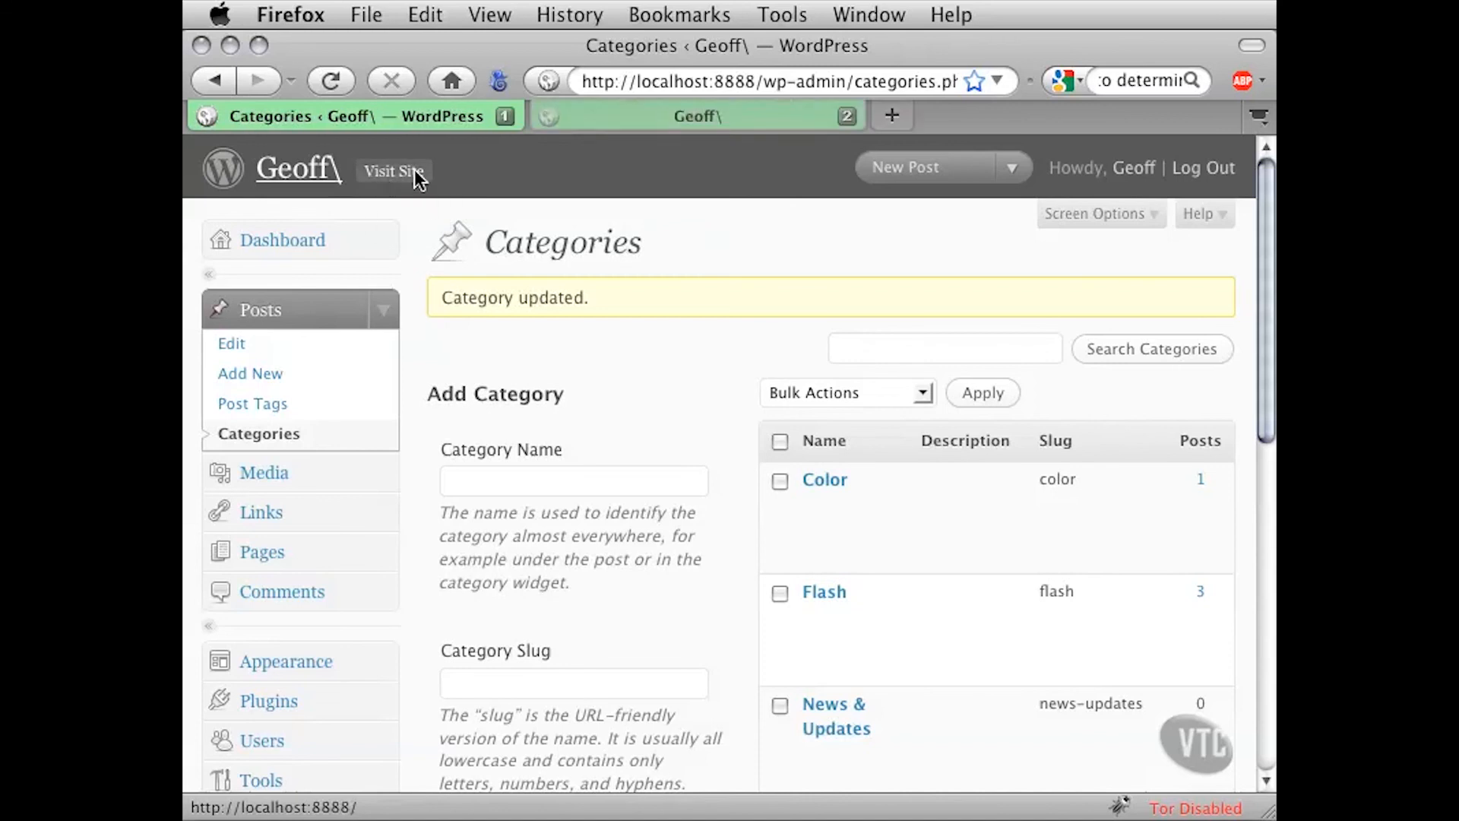
click(636, 117)
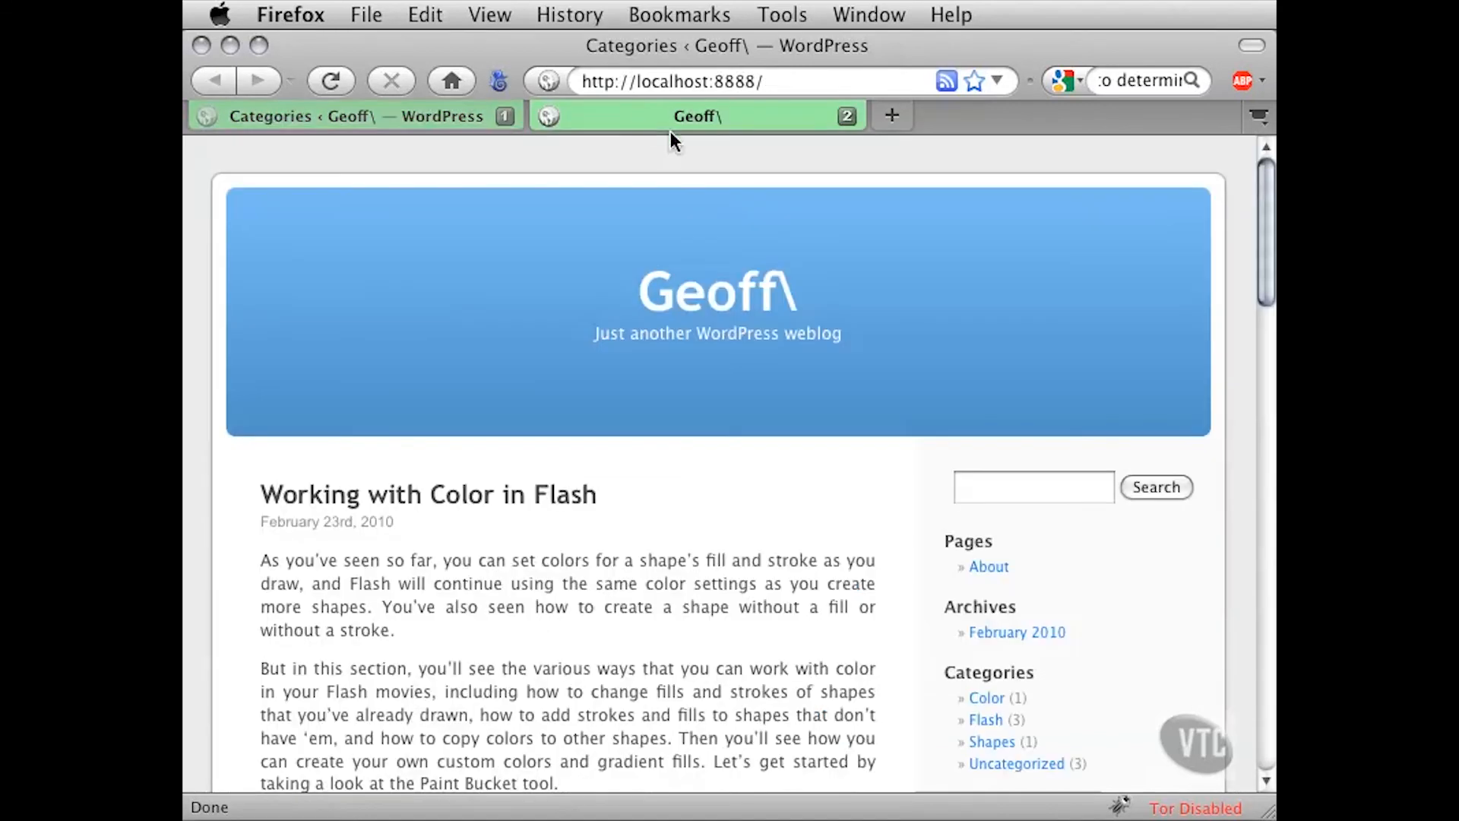
scroll(718, 460, down, 5)
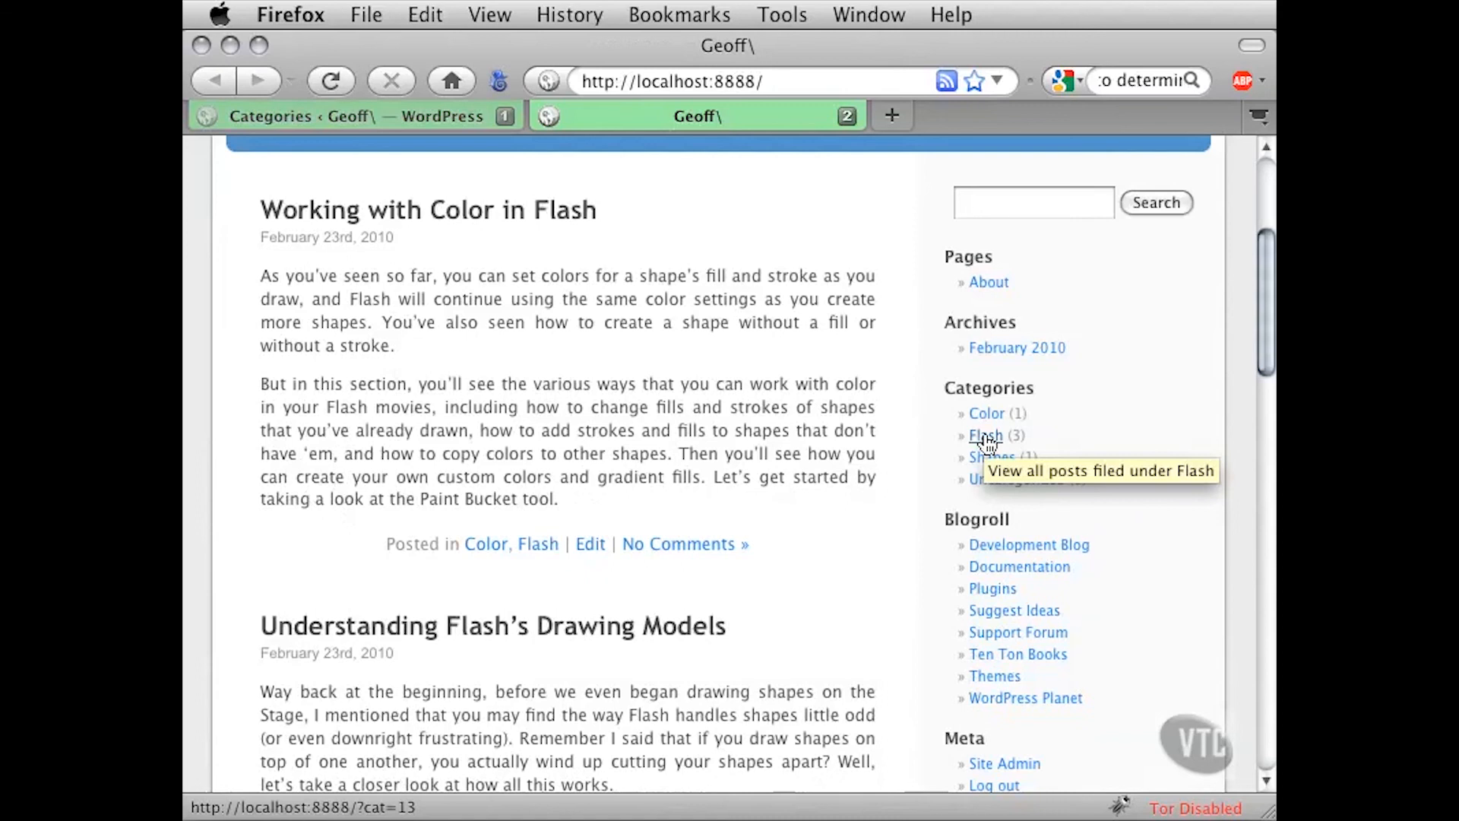
click(984, 437)
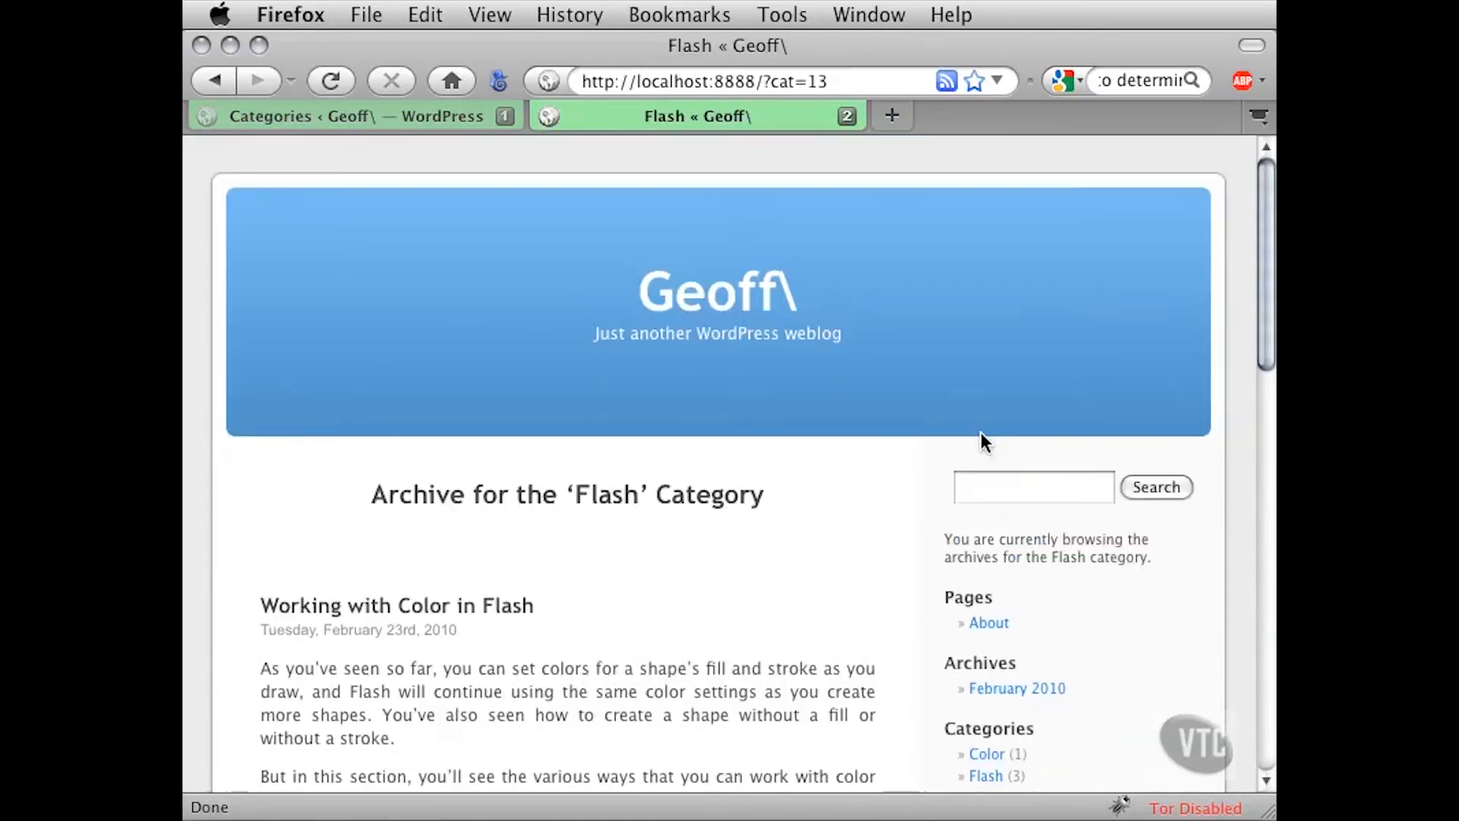
scroll(848, 513, down, 6)
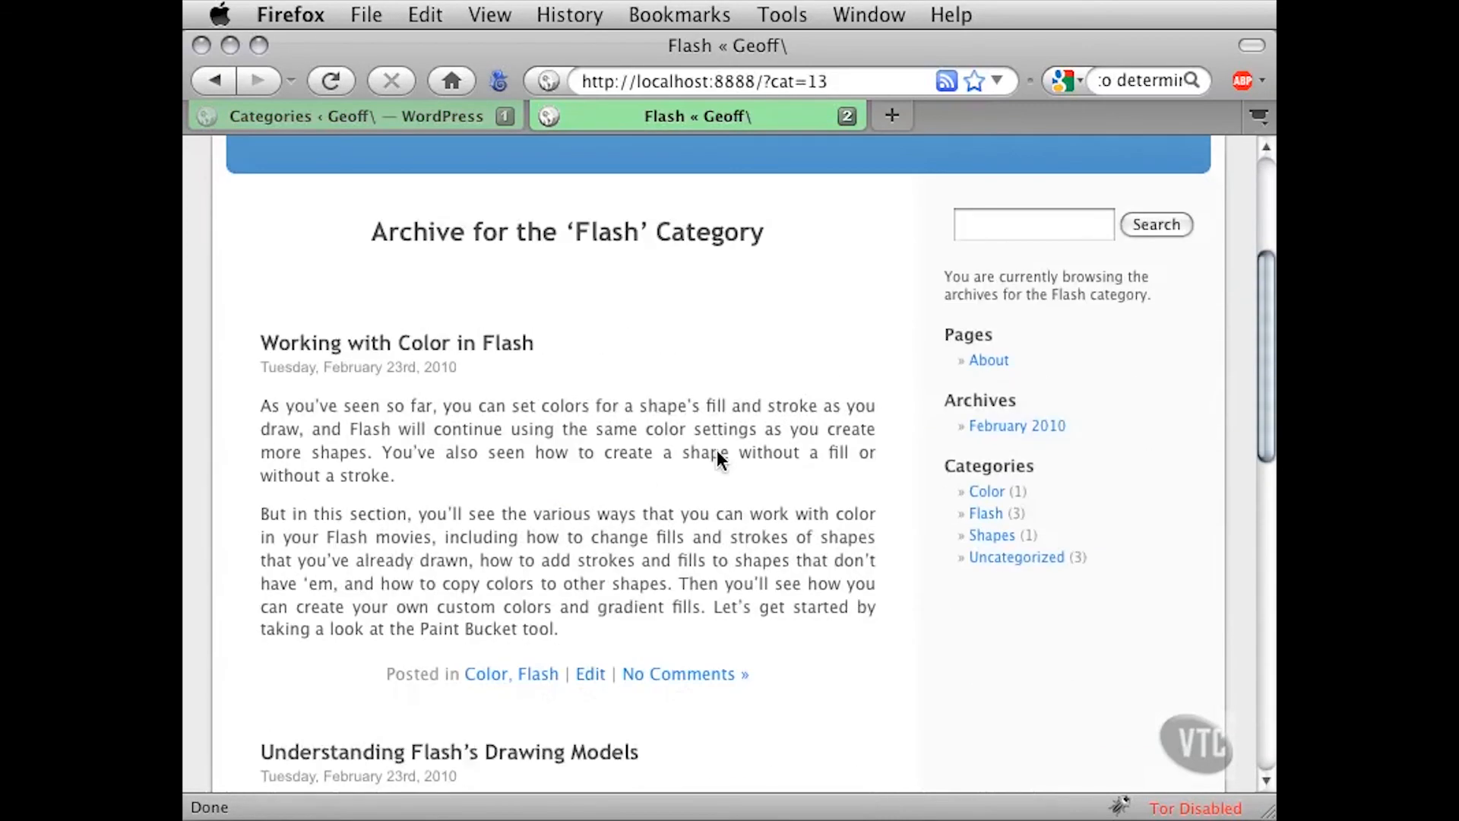
scroll(777, 448, down, 12)
scroll(778, 456, up, 18)
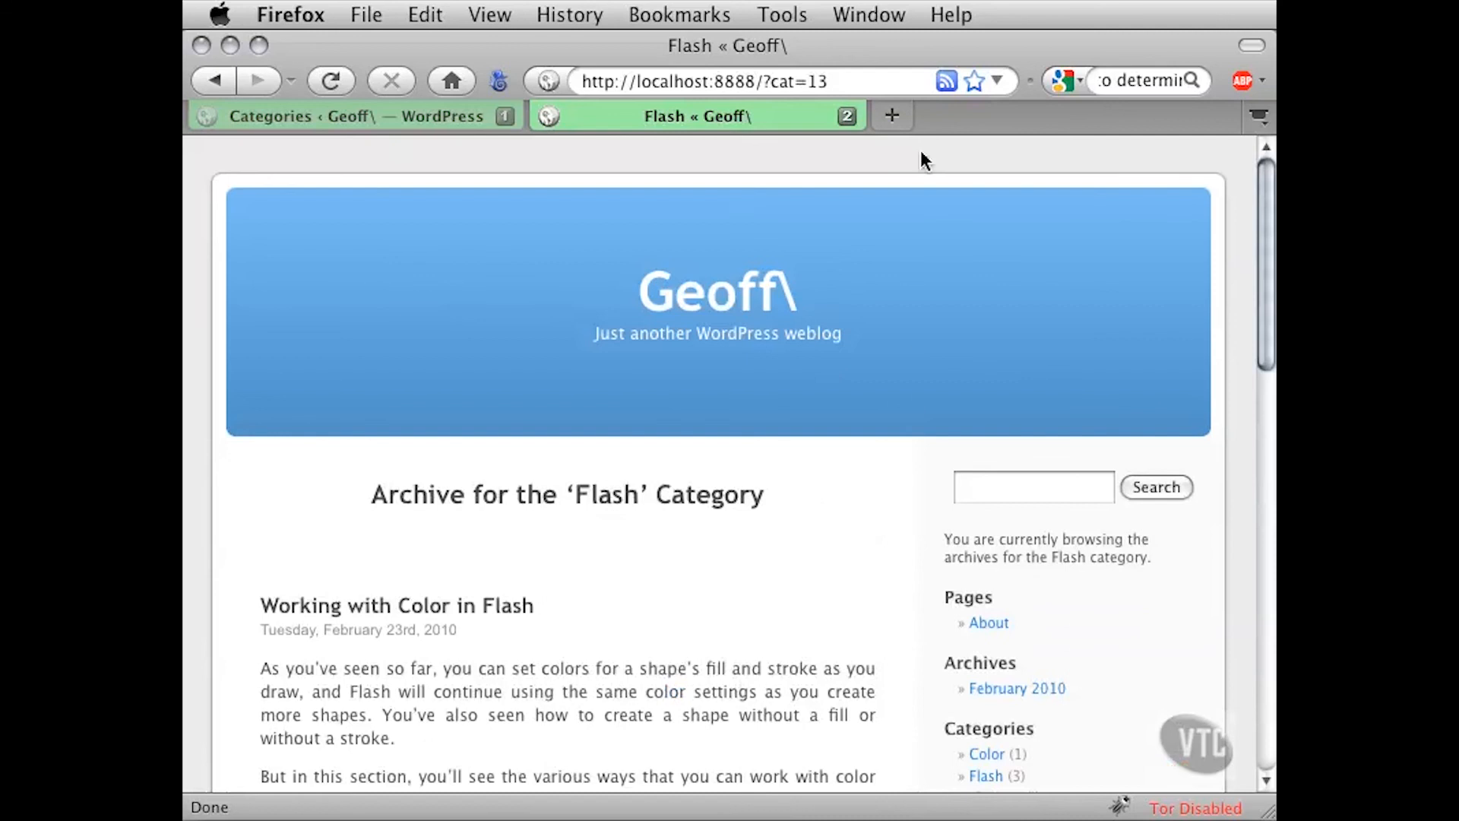
Examine the category number, the base address and the query part in the Flash archive's URL
drag(807, 81, 849, 81)
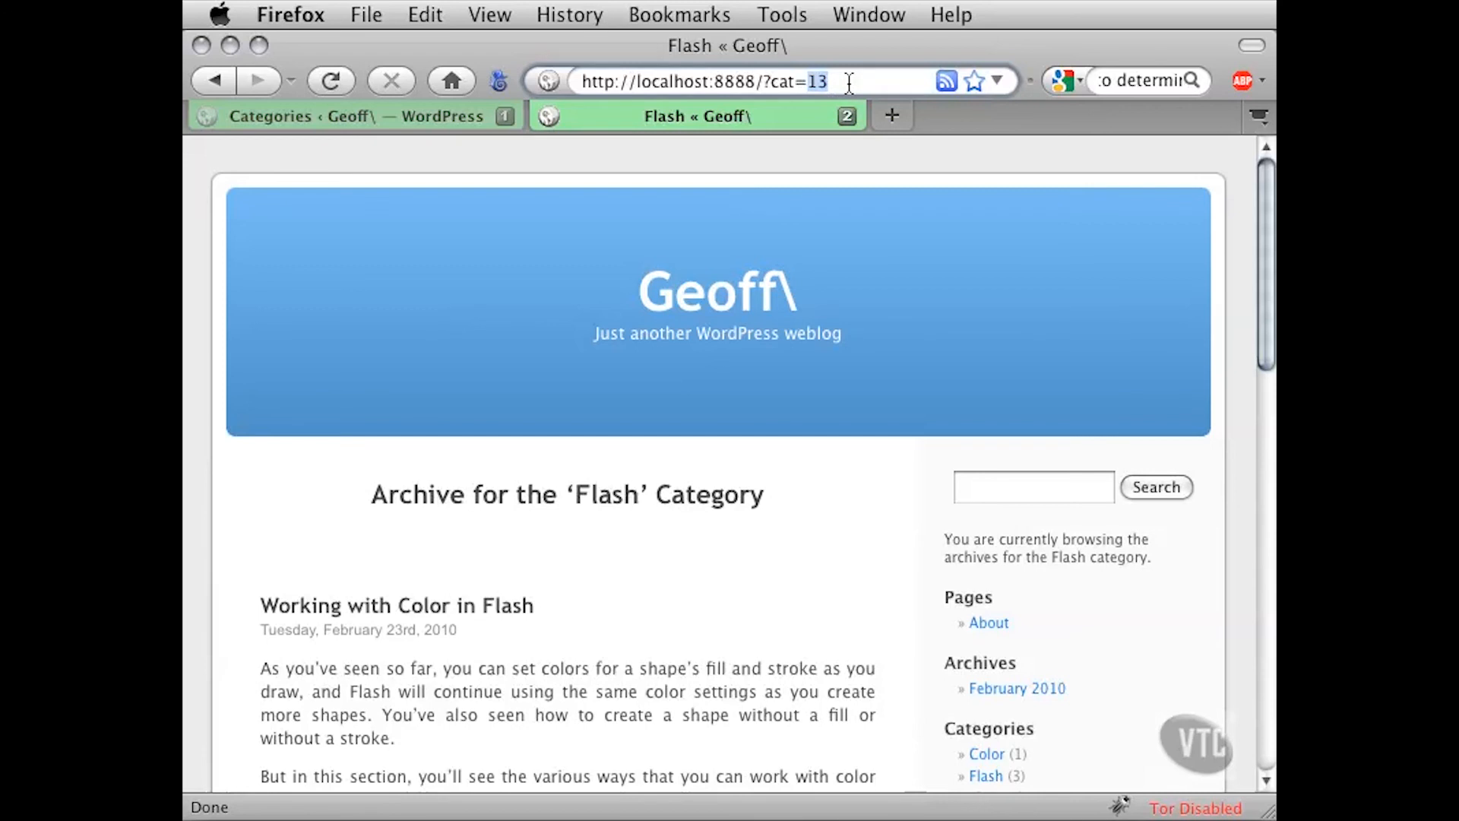
click(849, 82)
drag(582, 82, 772, 83)
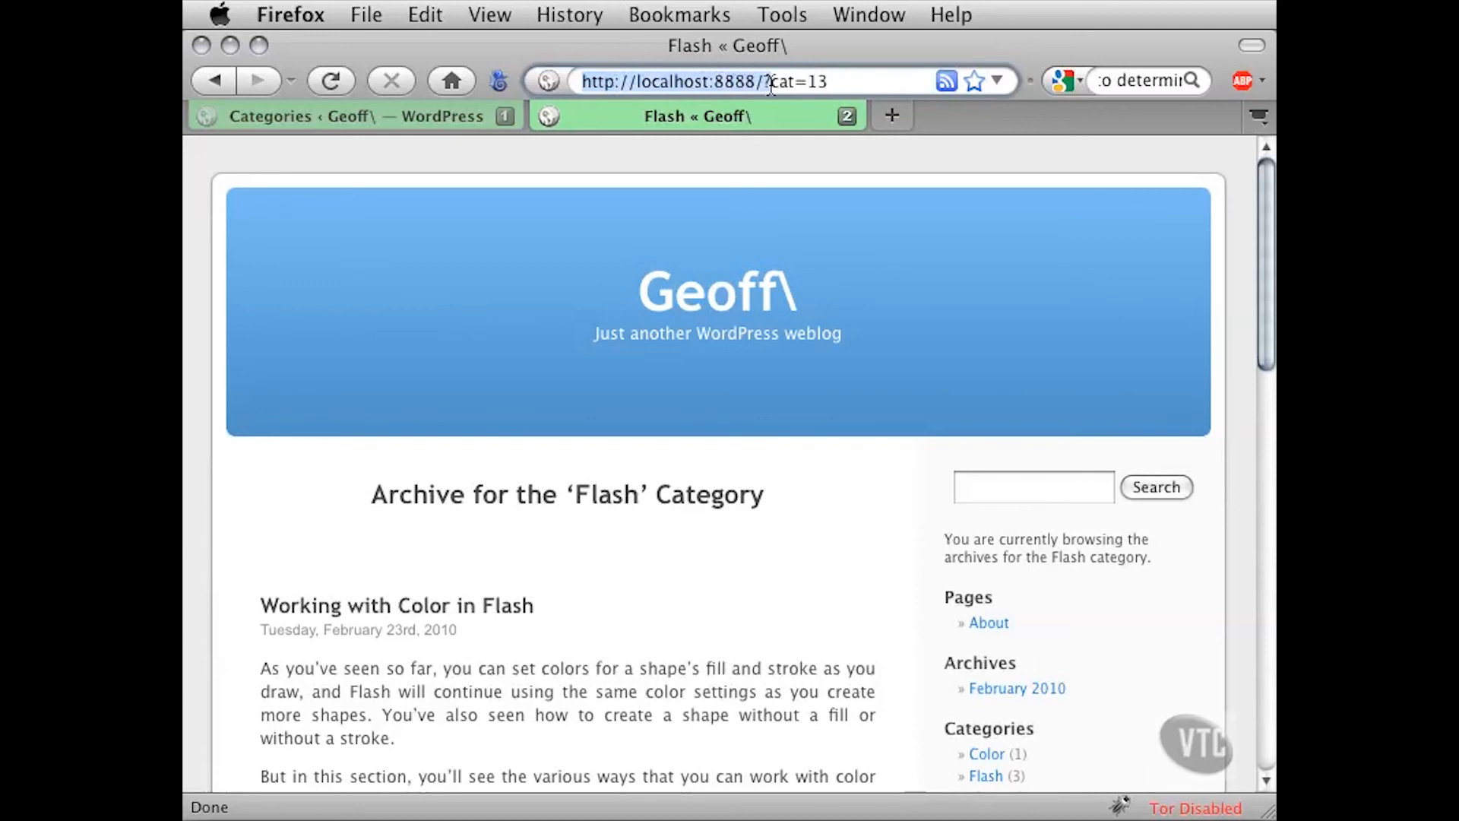
click(770, 82)
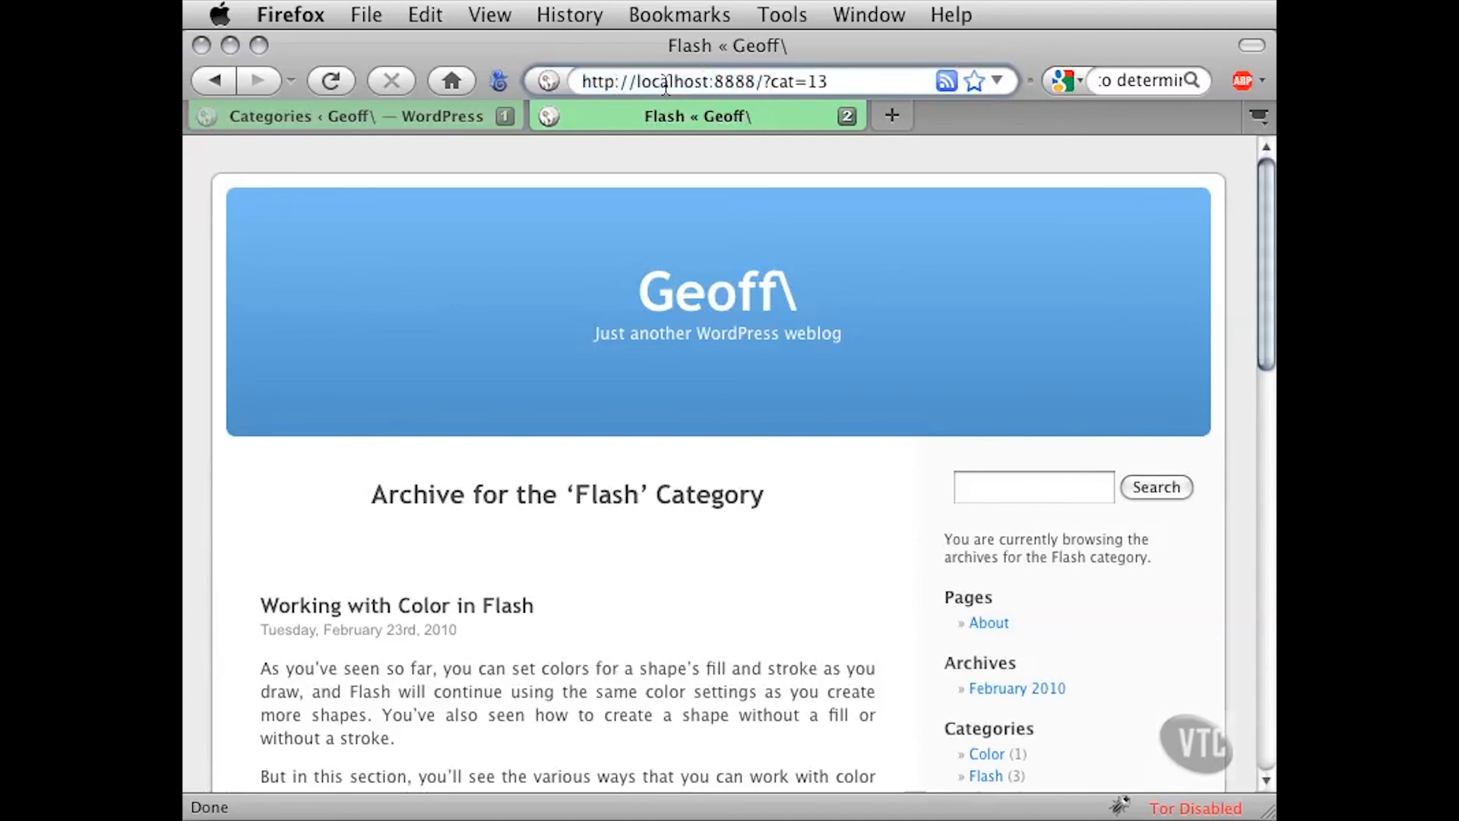
drag(763, 82, 823, 82)
Append "&feed=rss2" to the Flash archive's URL, load the category's RSS feed and look through its entries
click(833, 82)
text(&feed=)
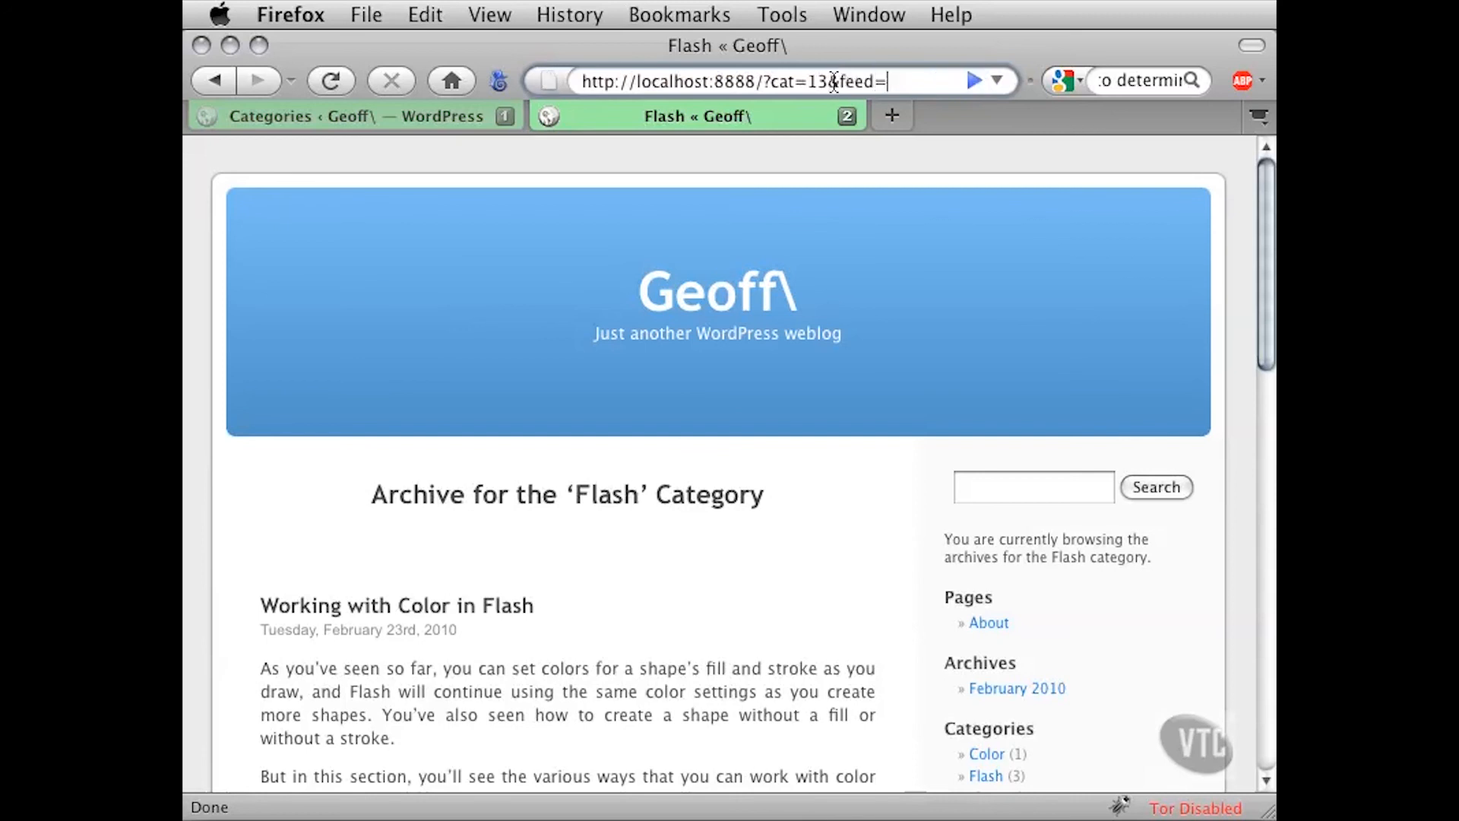
text(rss2)
key(Return)
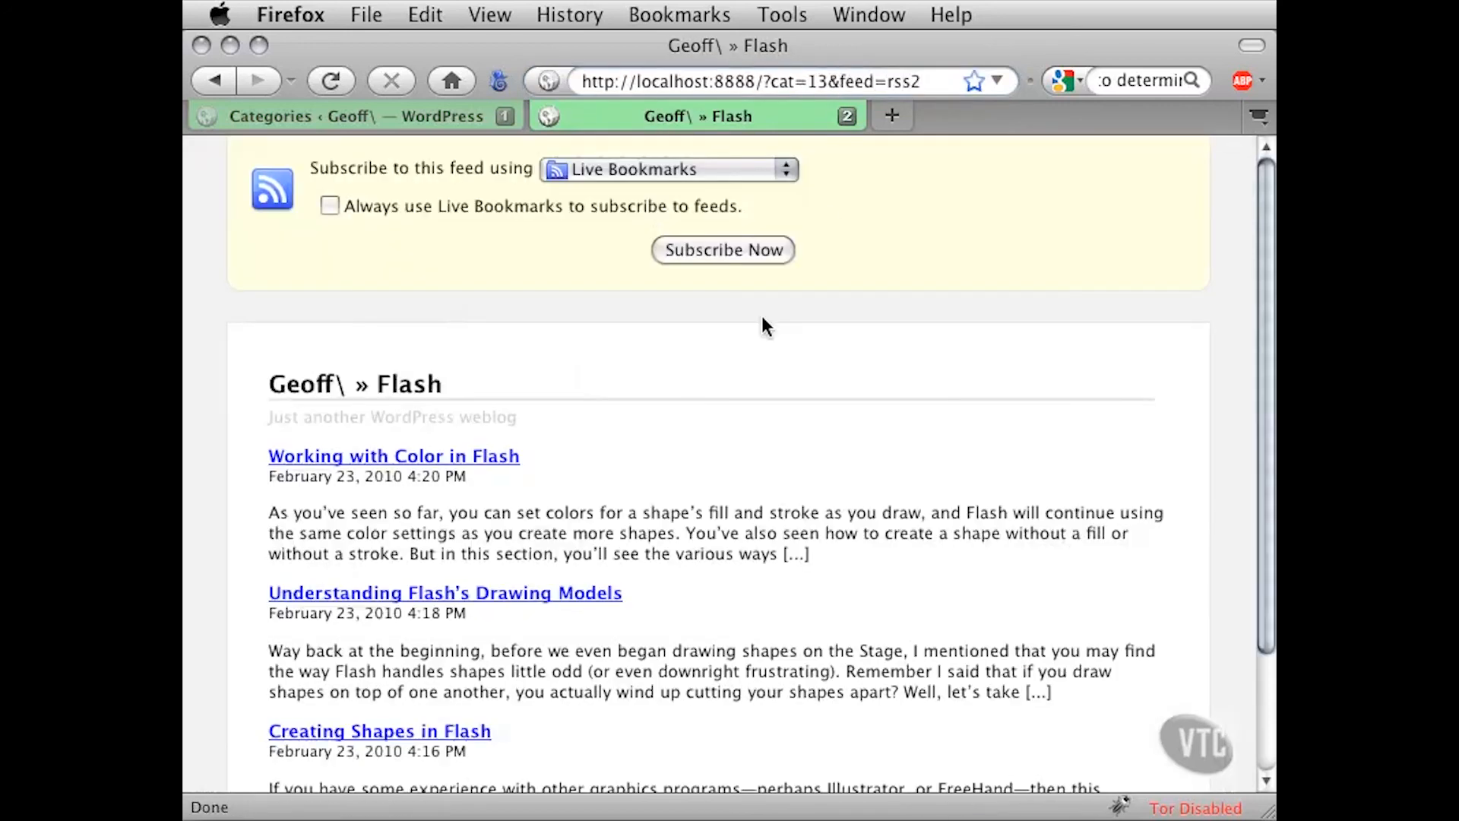
scroll(576, 374, down, 3)
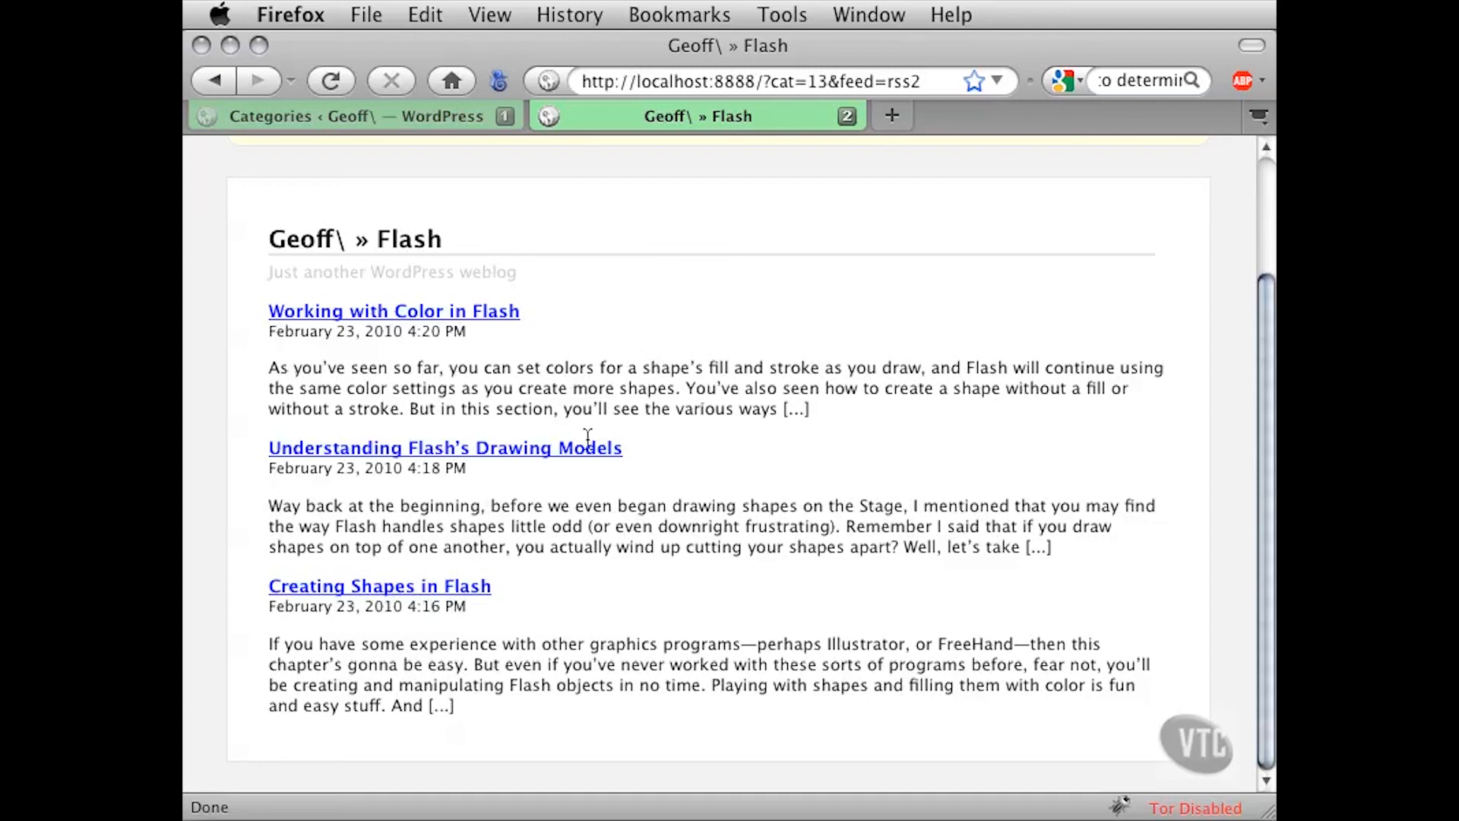
scroll(604, 452, up, 3)
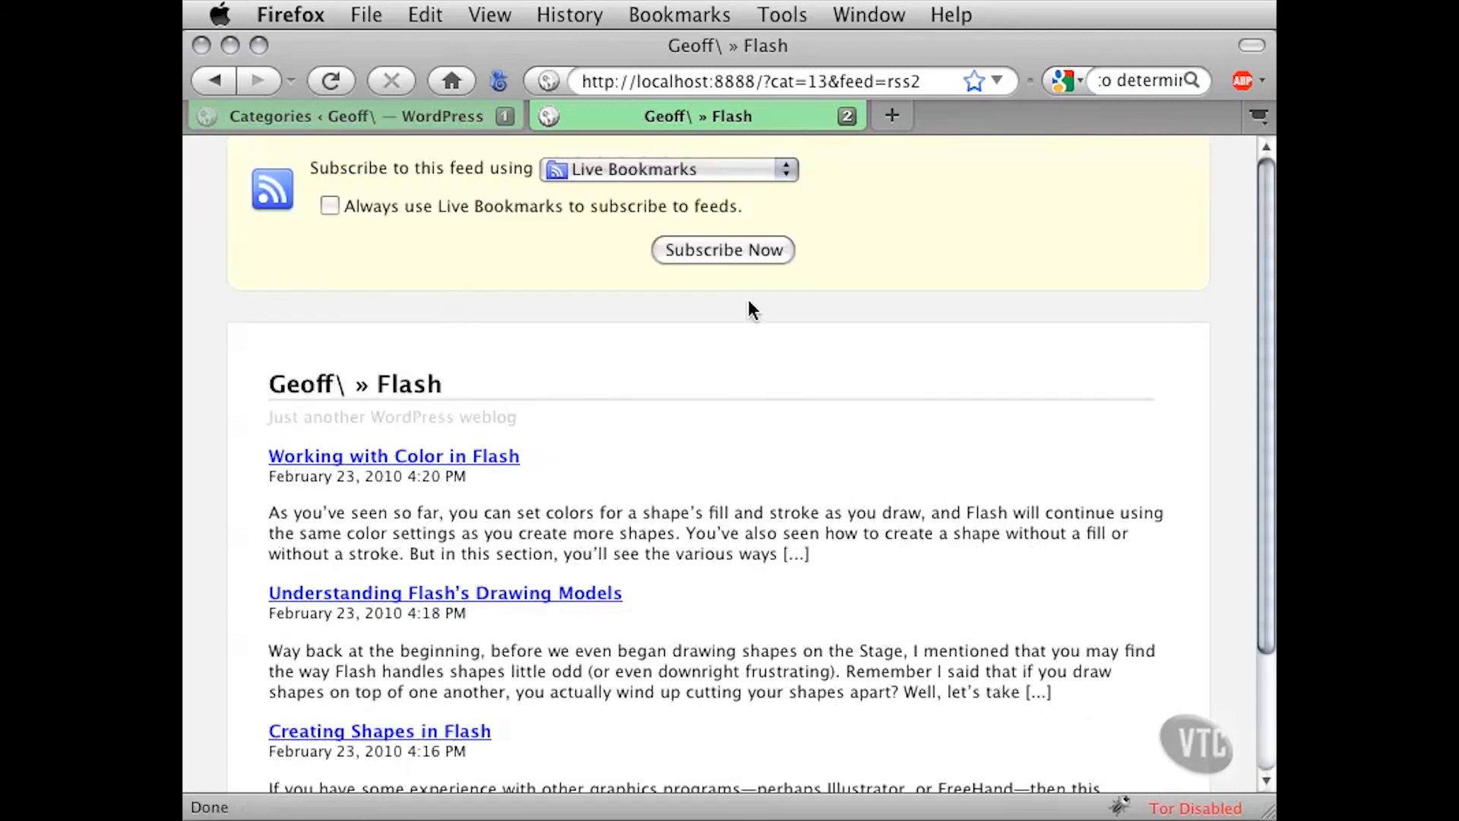
Examine the query part and full address of the Flash category's feed URL
drag(921, 81, 762, 82)
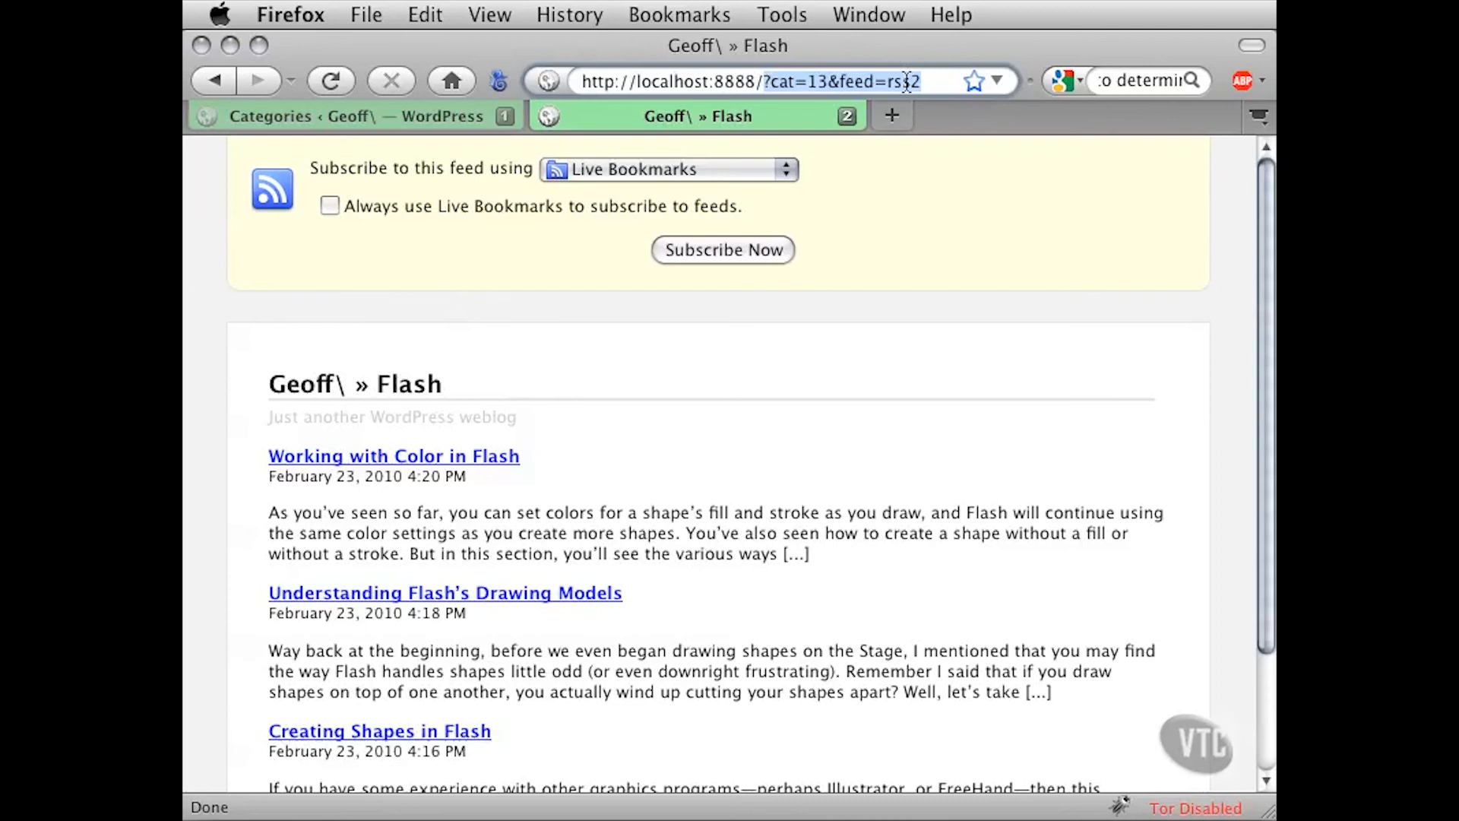
click(881, 82)
drag(763, 81, 553, 81)
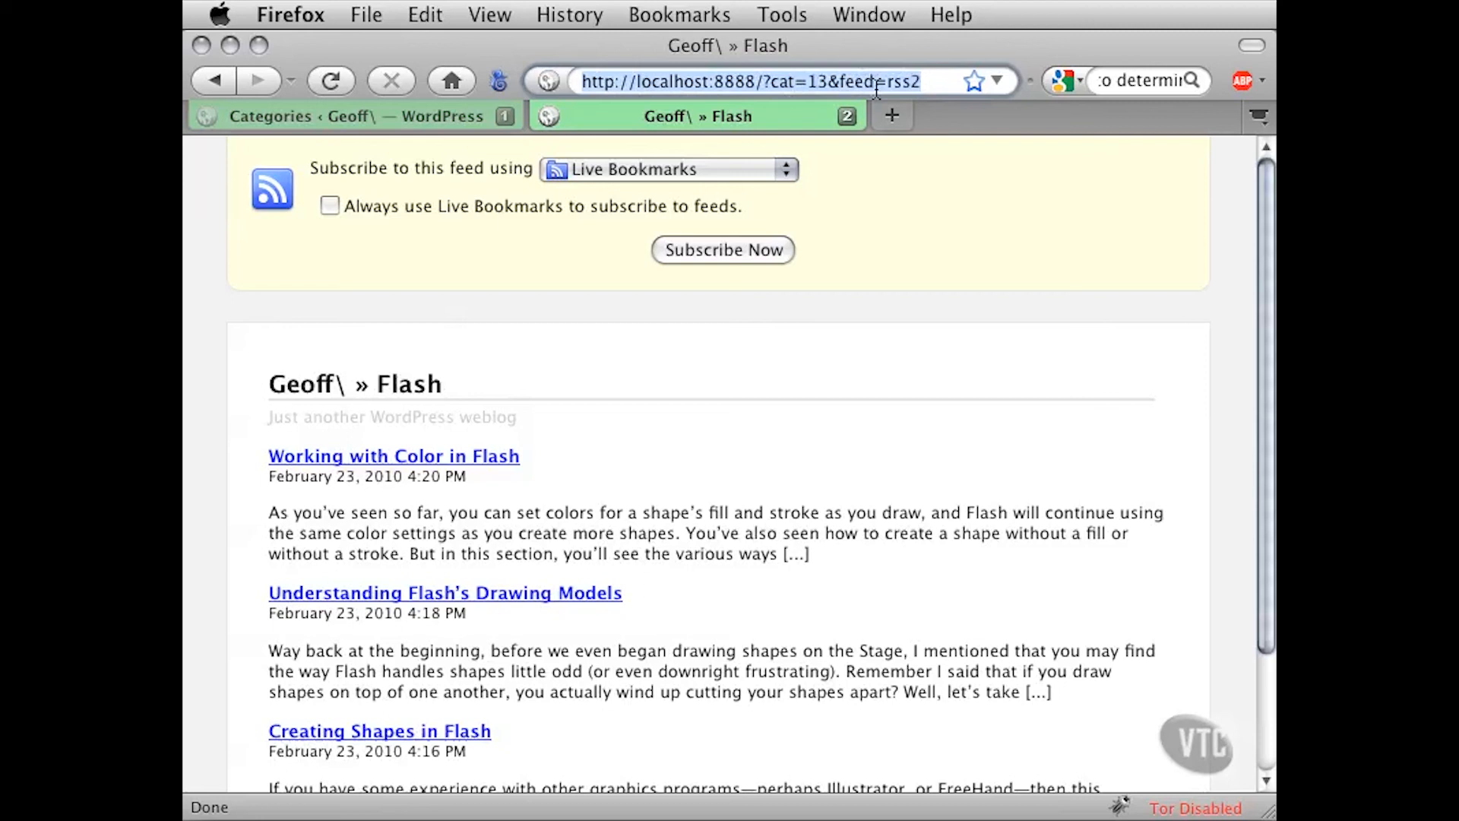
click(849, 297)
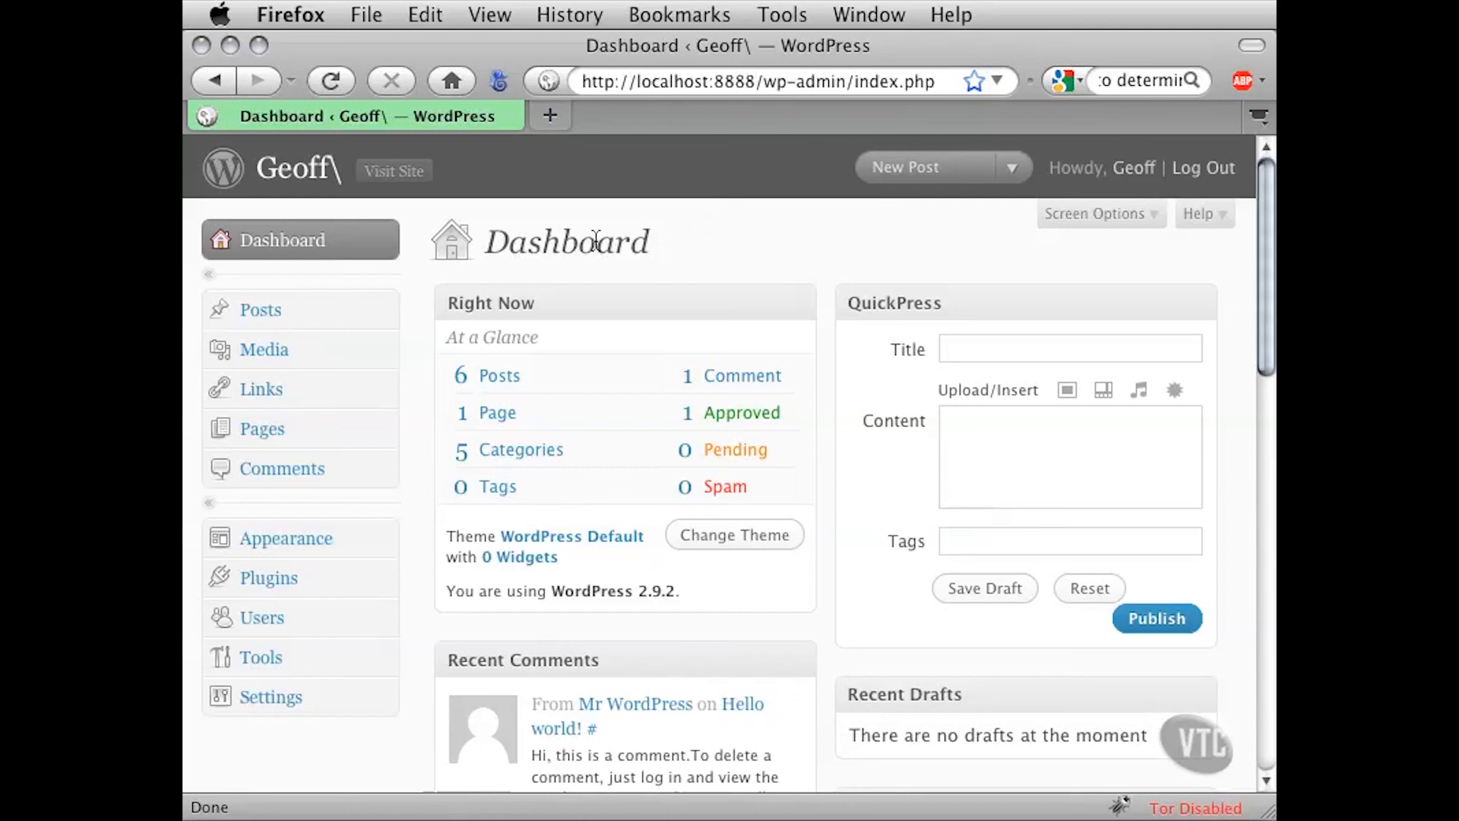
Open the admin Categories page for posts and add a category named "Adobe" with no parent
click(386, 310)
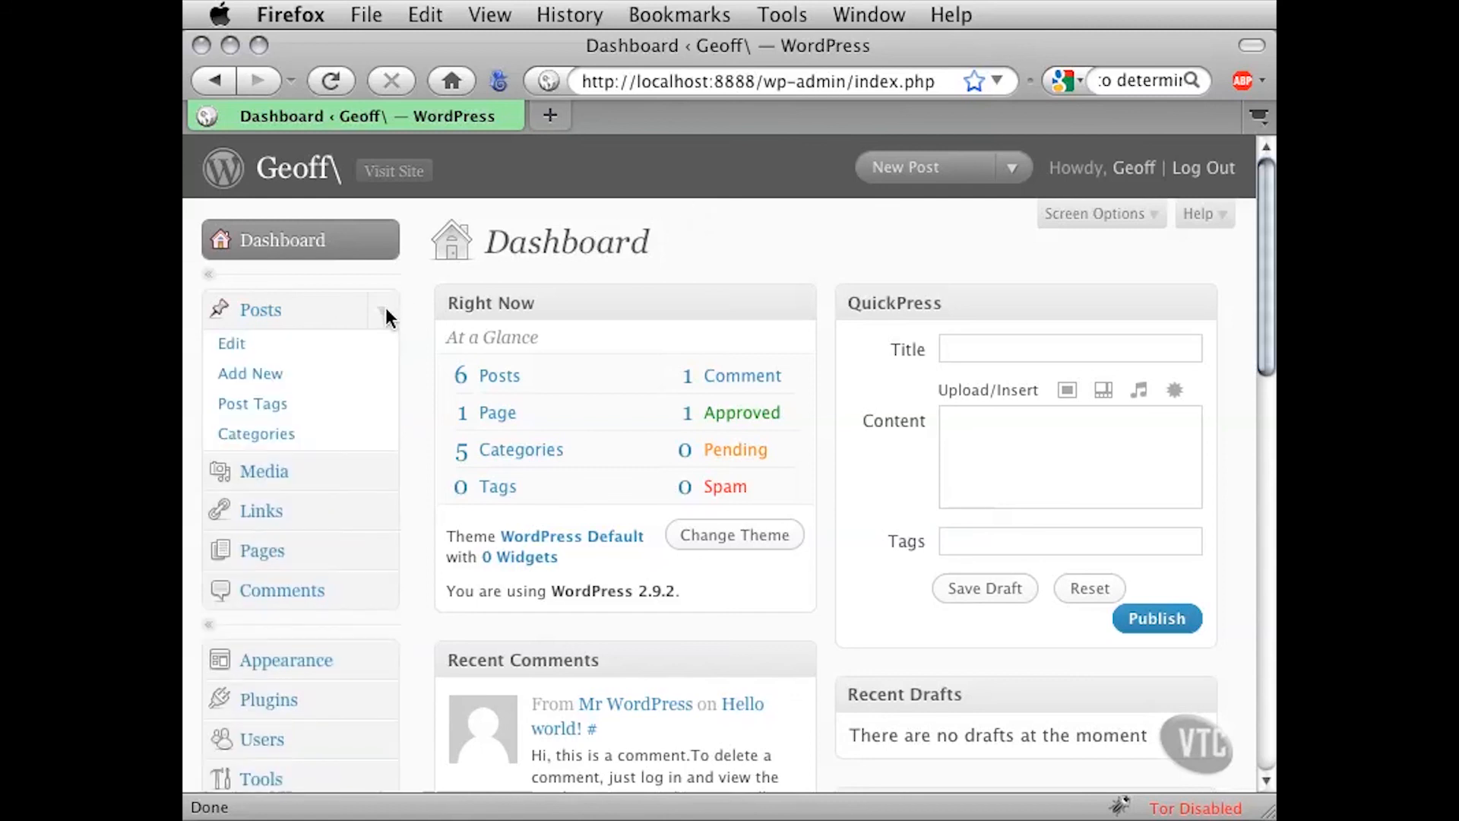
click(279, 434)
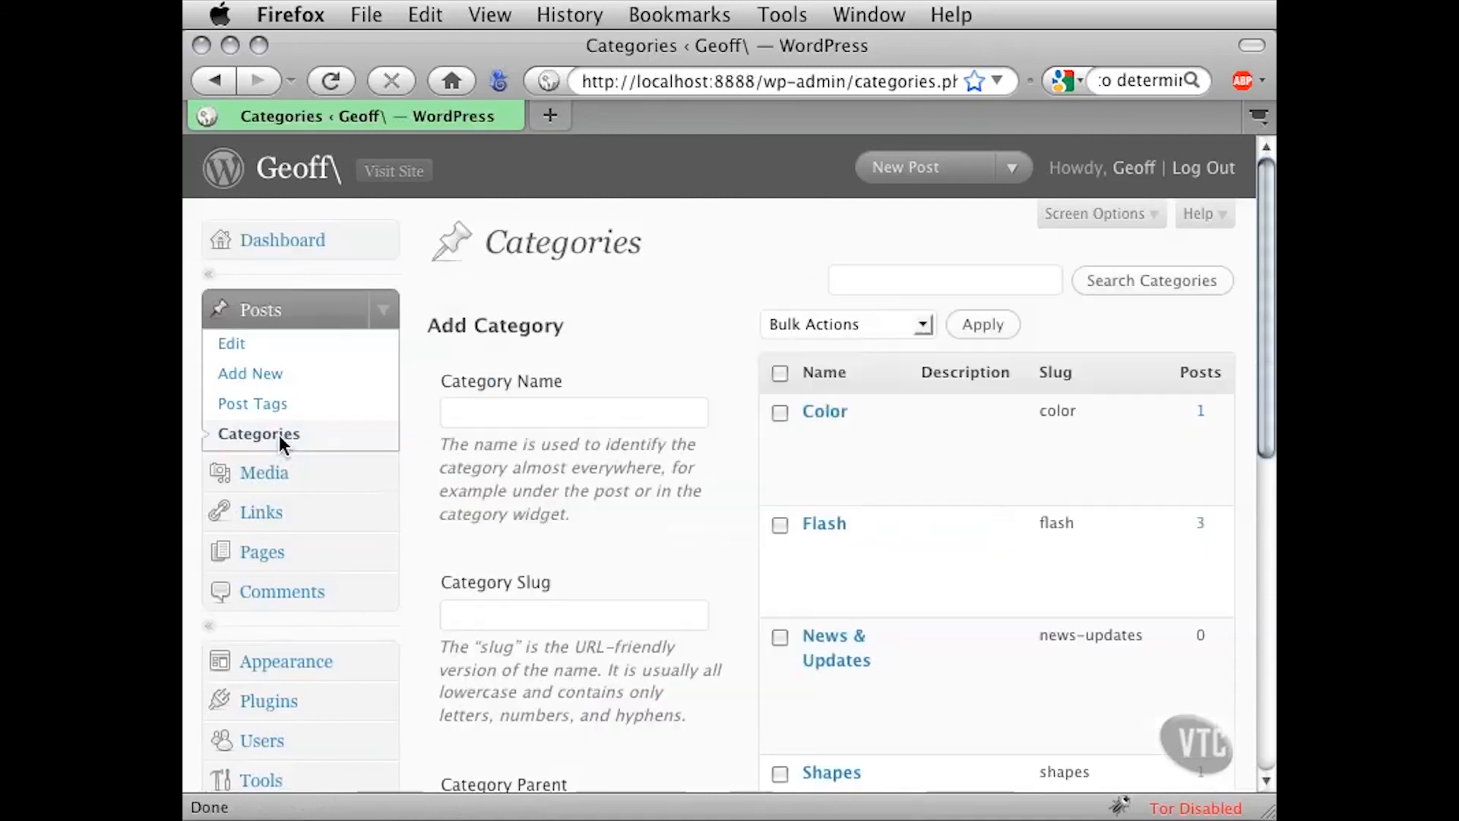
click(495, 415)
text(Ad)
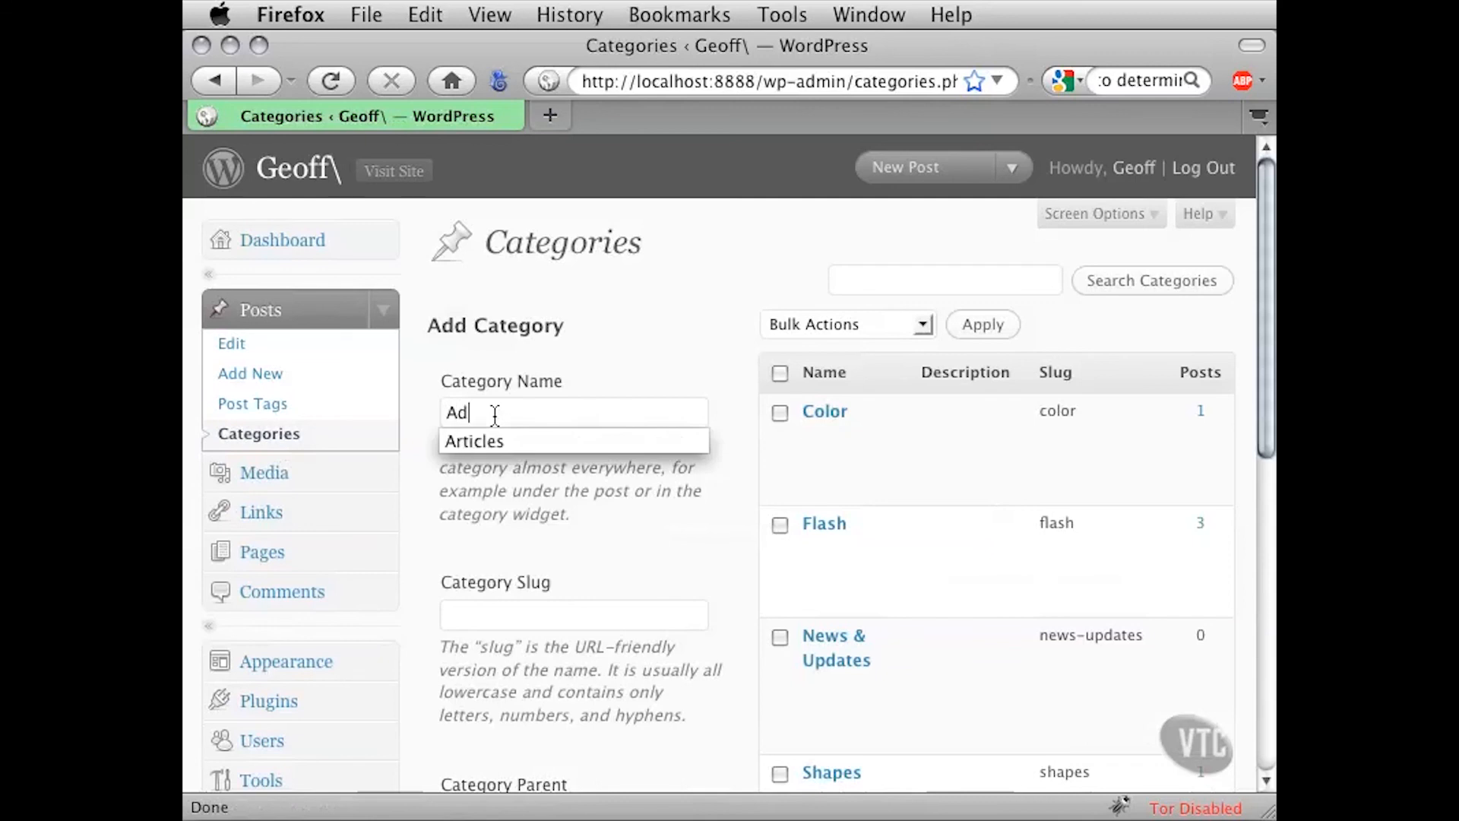
text(obe)
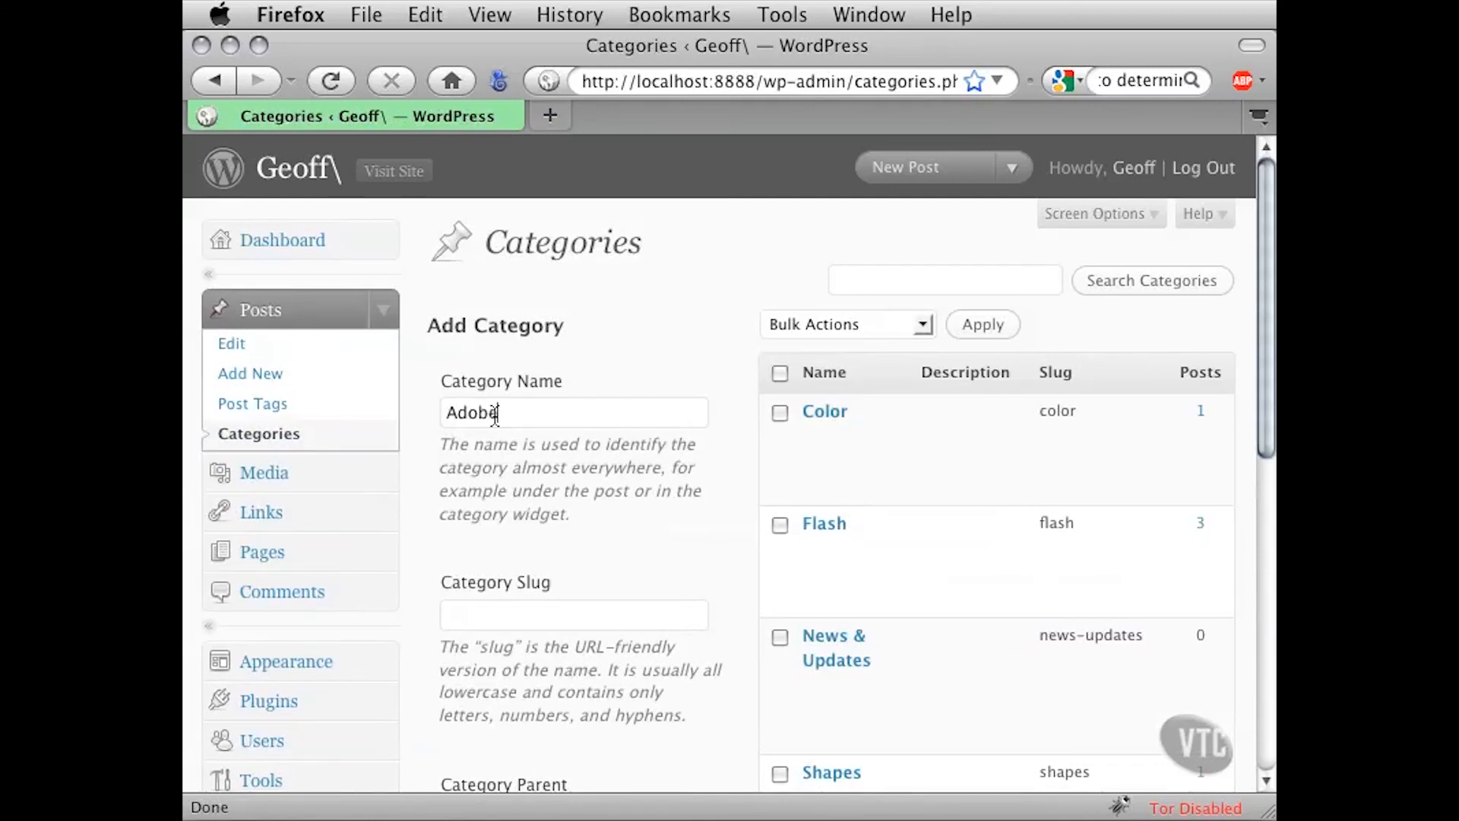
scroll(423, 527, down, 3)
scroll(429, 500, down, 7)
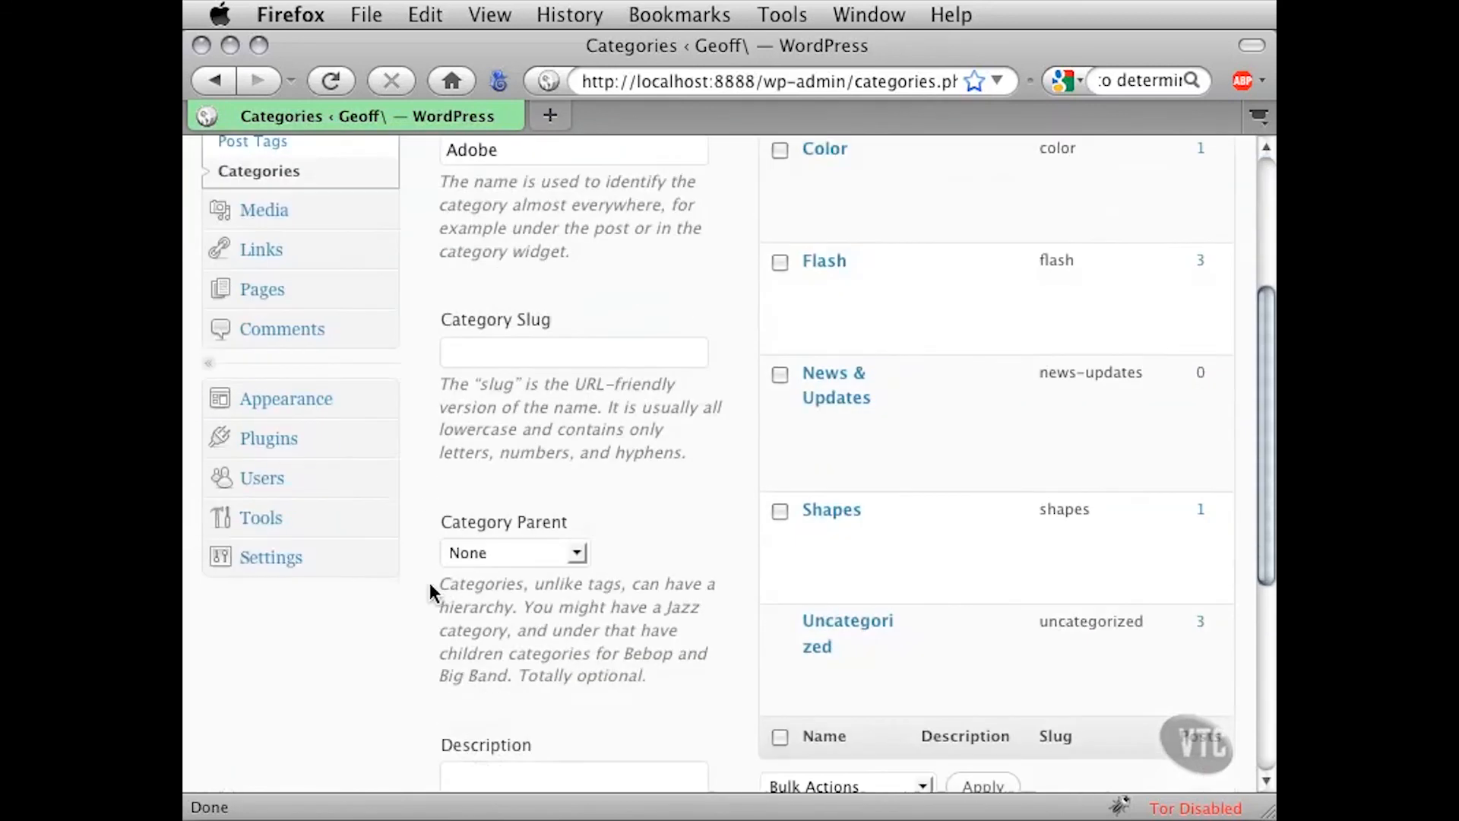
scroll(429, 631, down, 3)
click(456, 671)
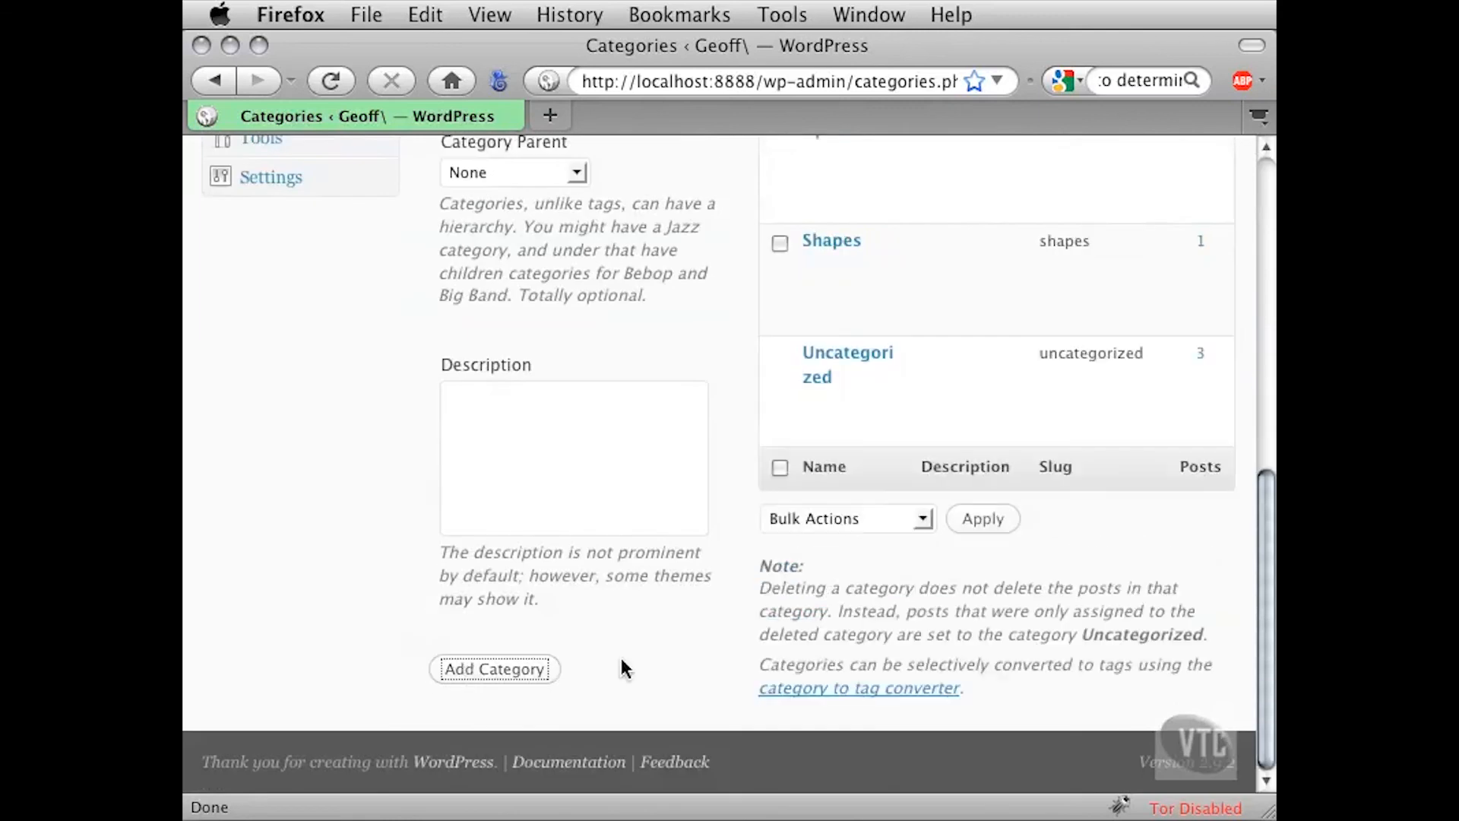
Open the Flash category for editing, set its parent to Adobe and update the category
scroll(631, 655, up, 10)
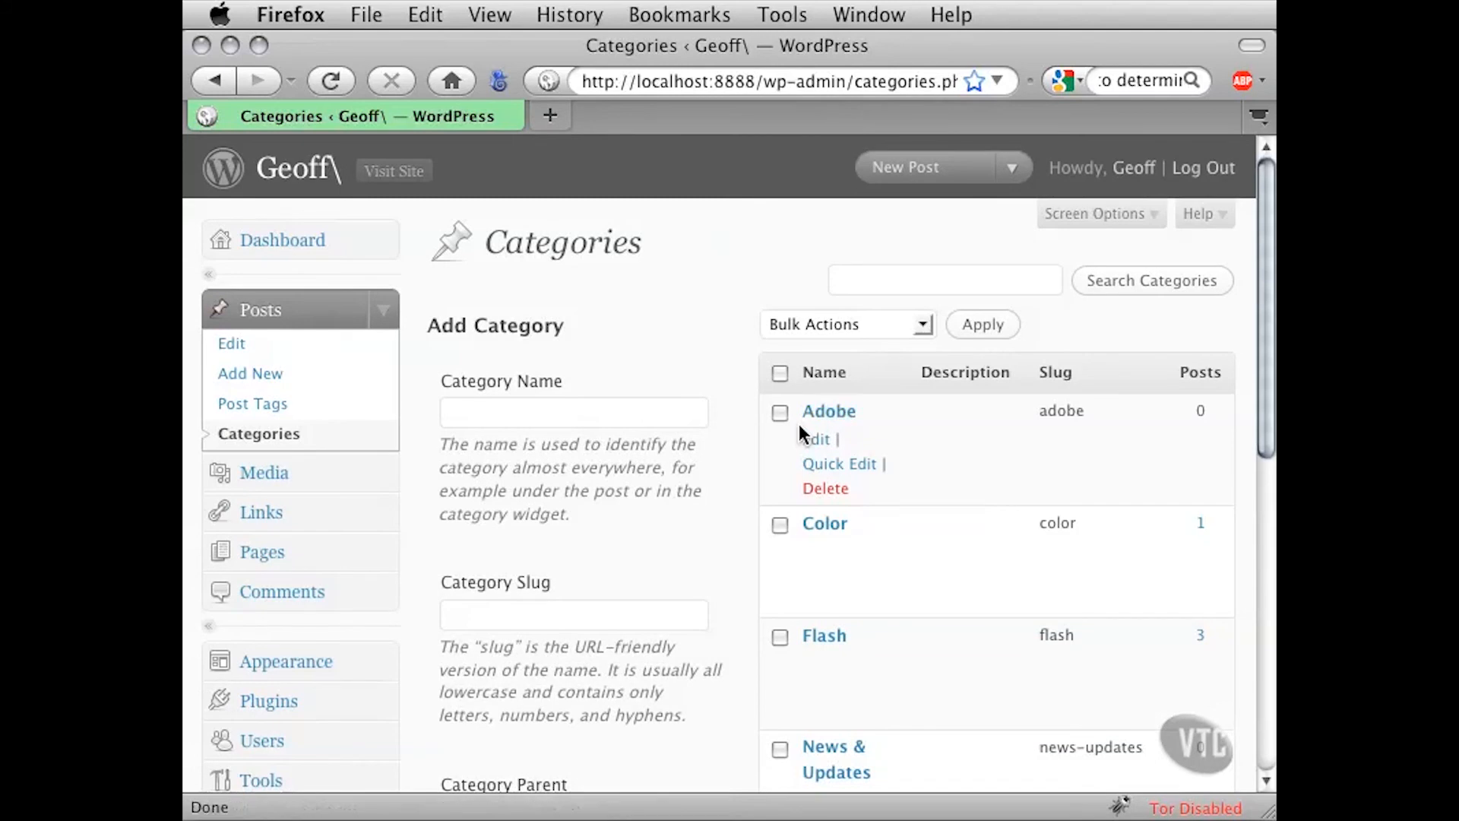
scroll(828, 448, down, 3)
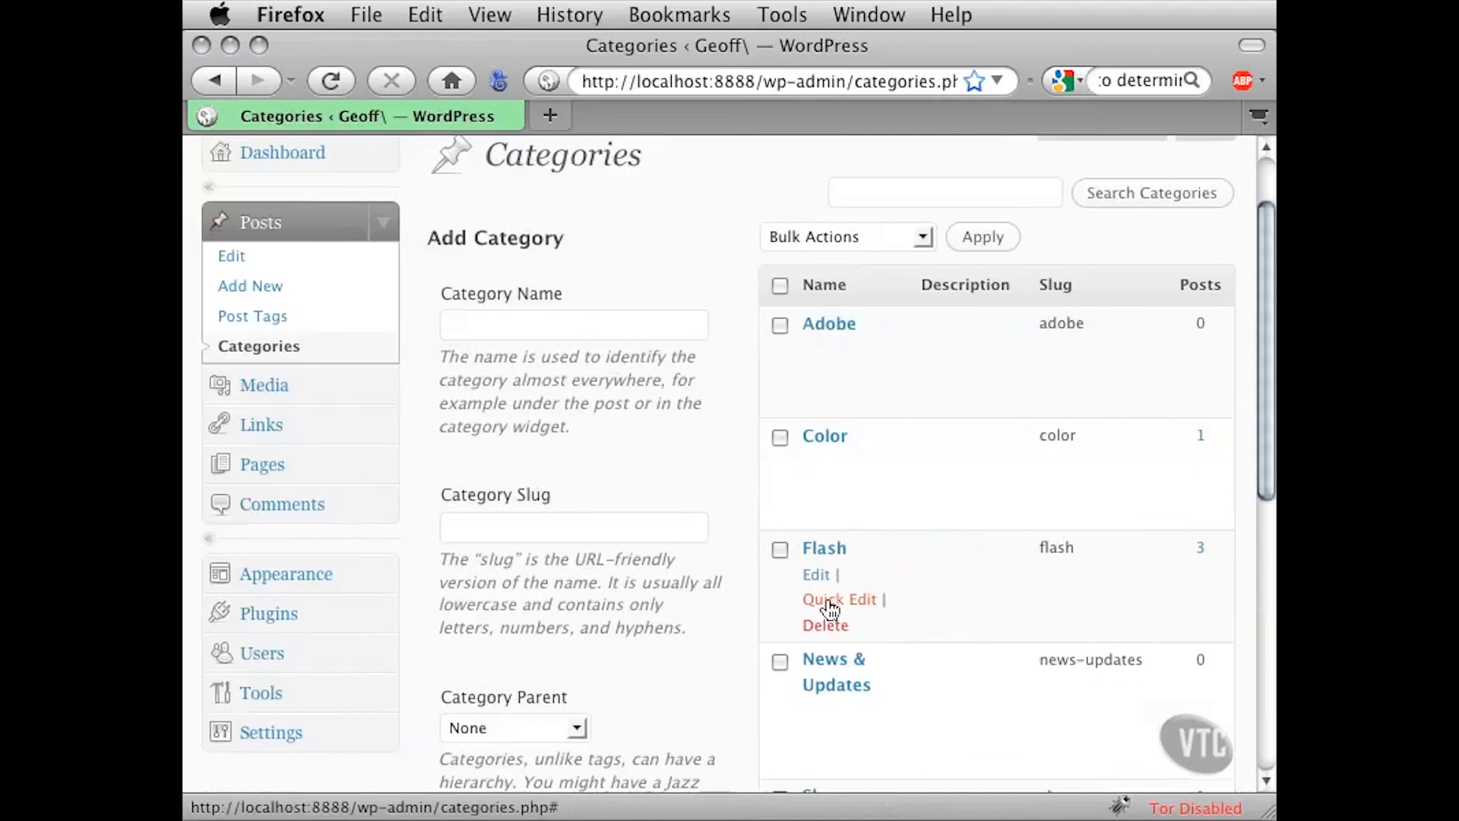
click(819, 581)
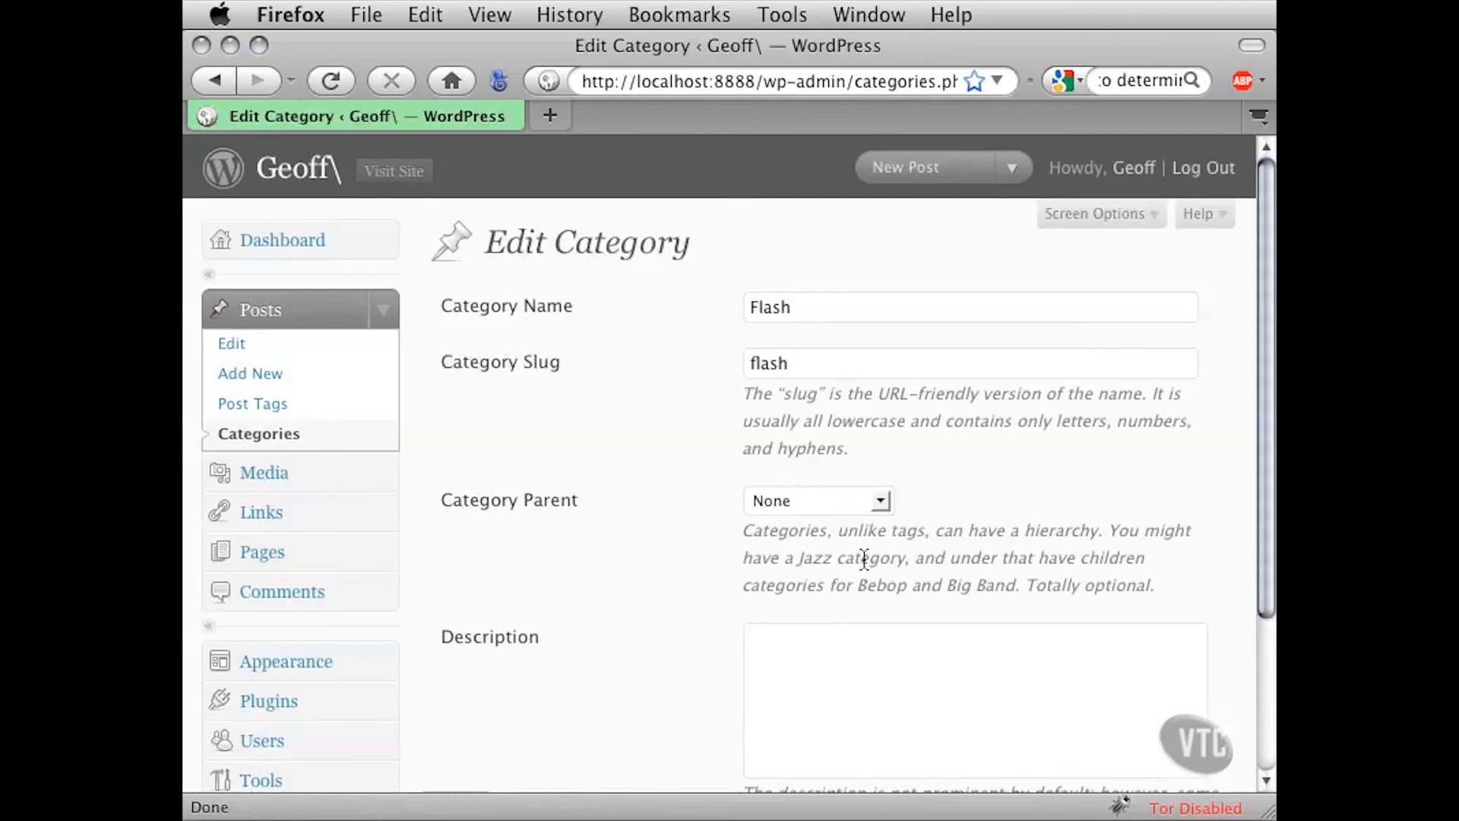
click(880, 502)
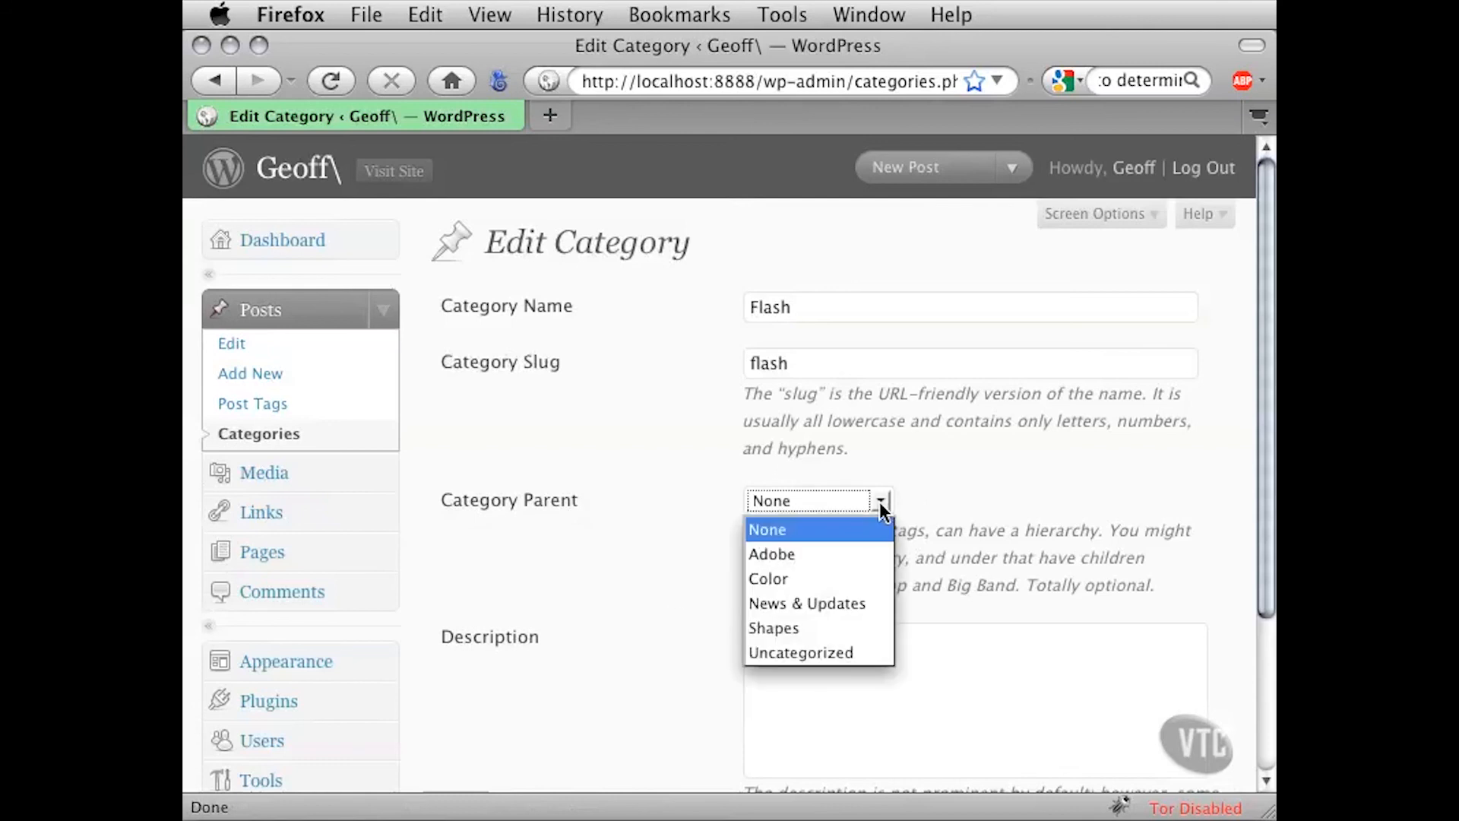
click(839, 564)
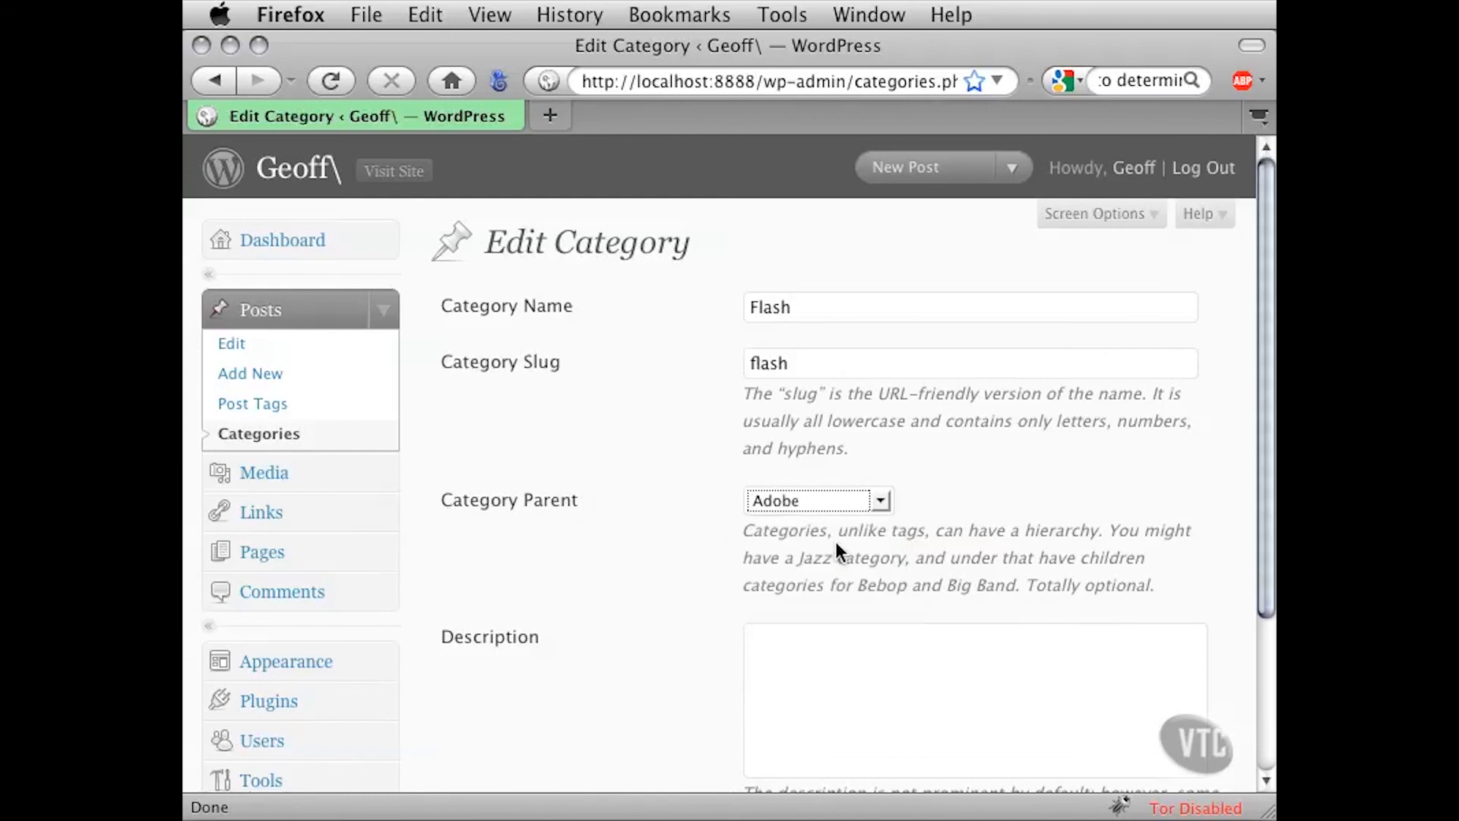
scroll(677, 559, down, 5)
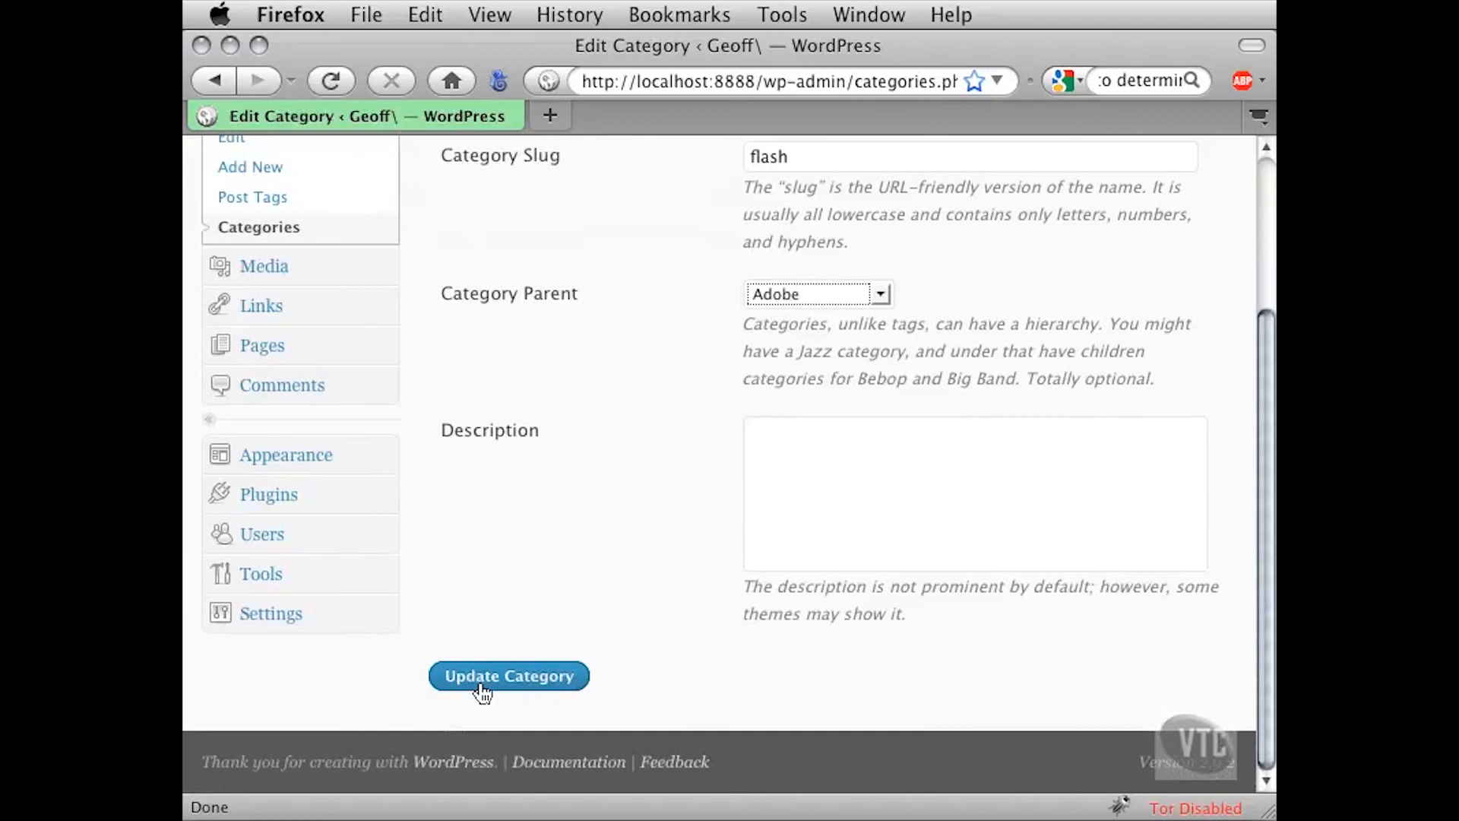
click(481, 680)
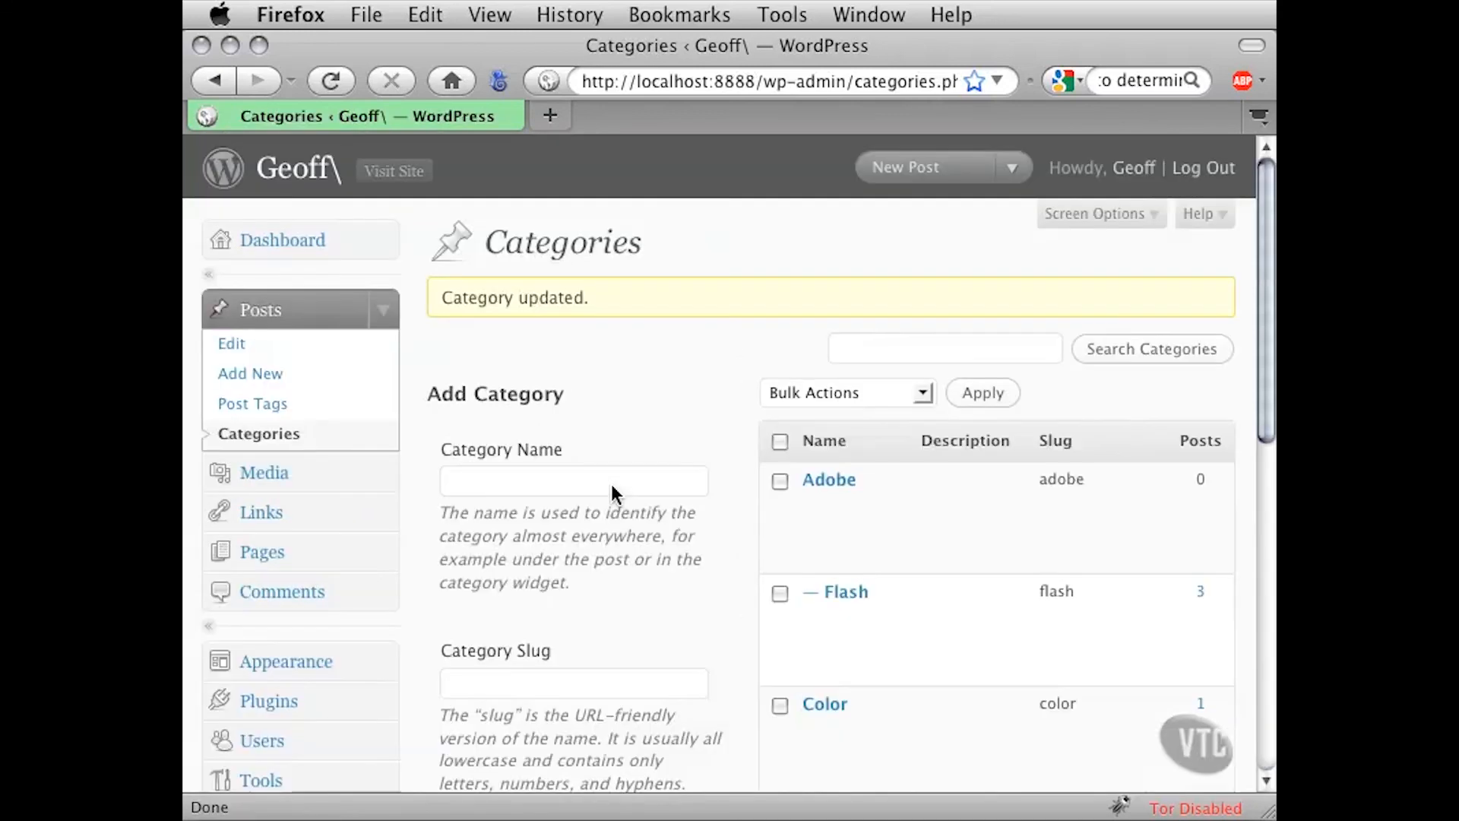
Examine how Flash is listed relative to Adobe in the Categories list, and open the live site in a new tab
mouse_move(799, 595)
mouse_move(918, 529)
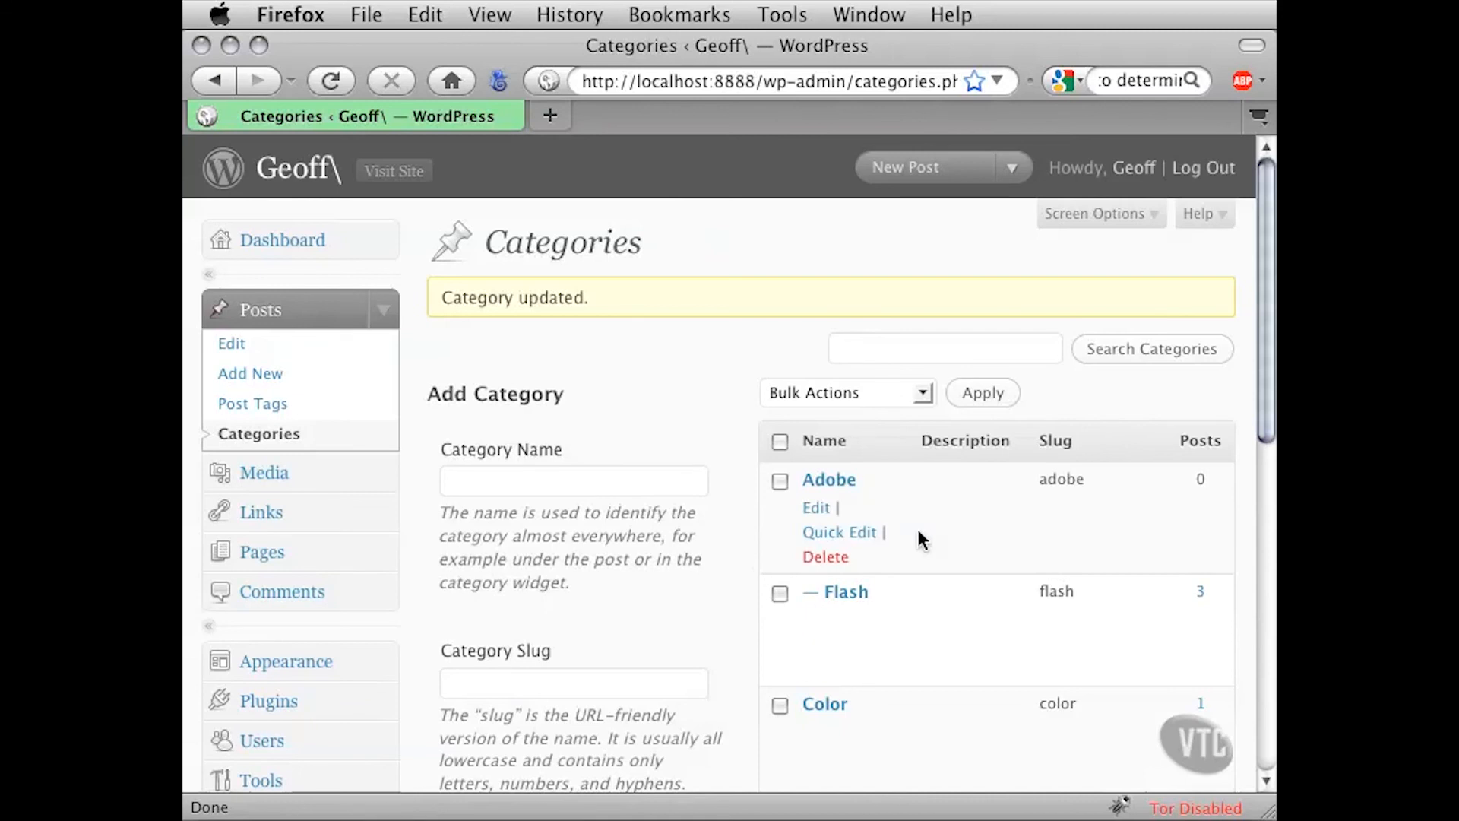
mouse_move(877, 610)
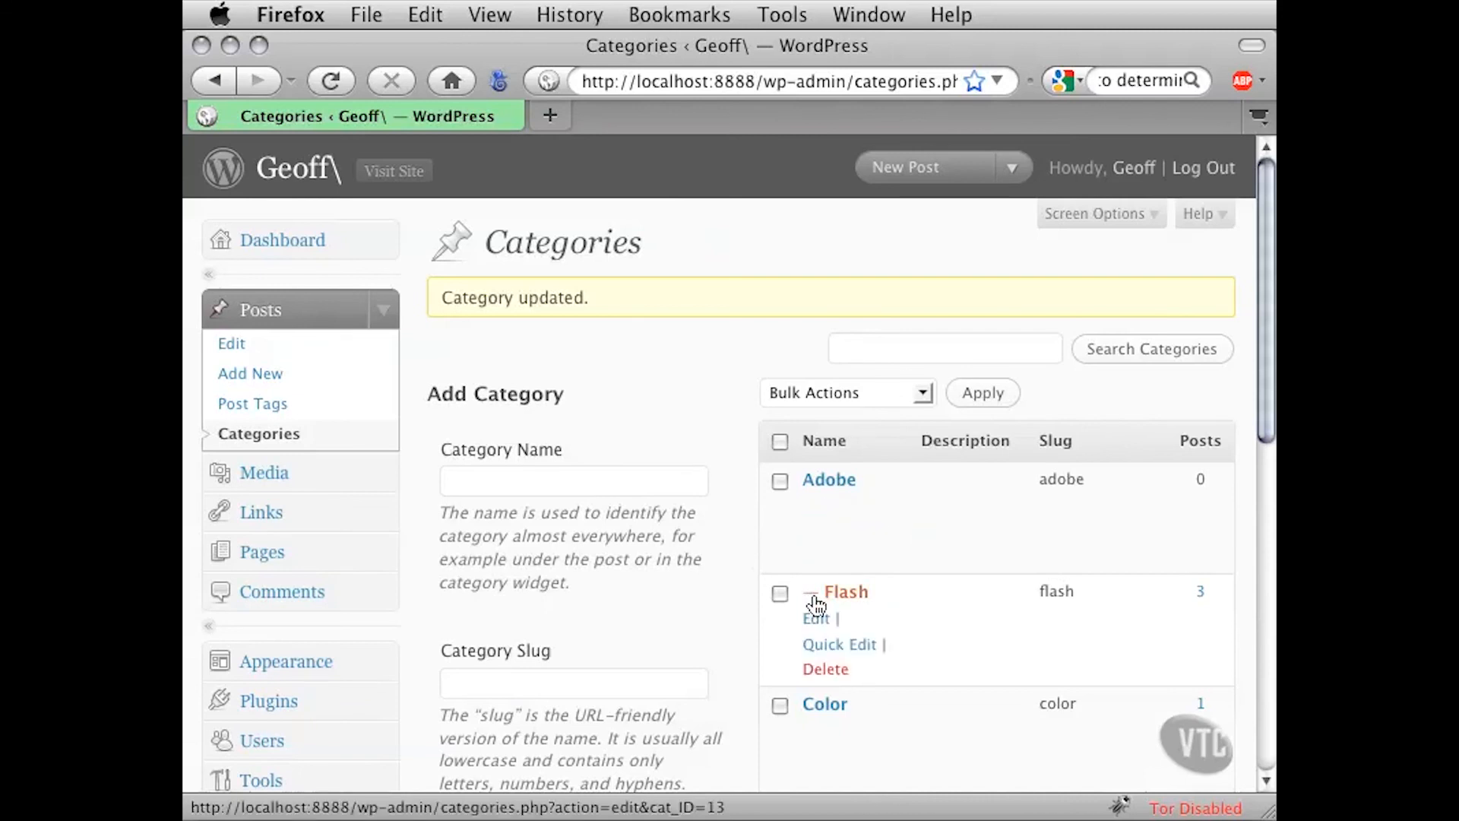
mouse_move(880, 564)
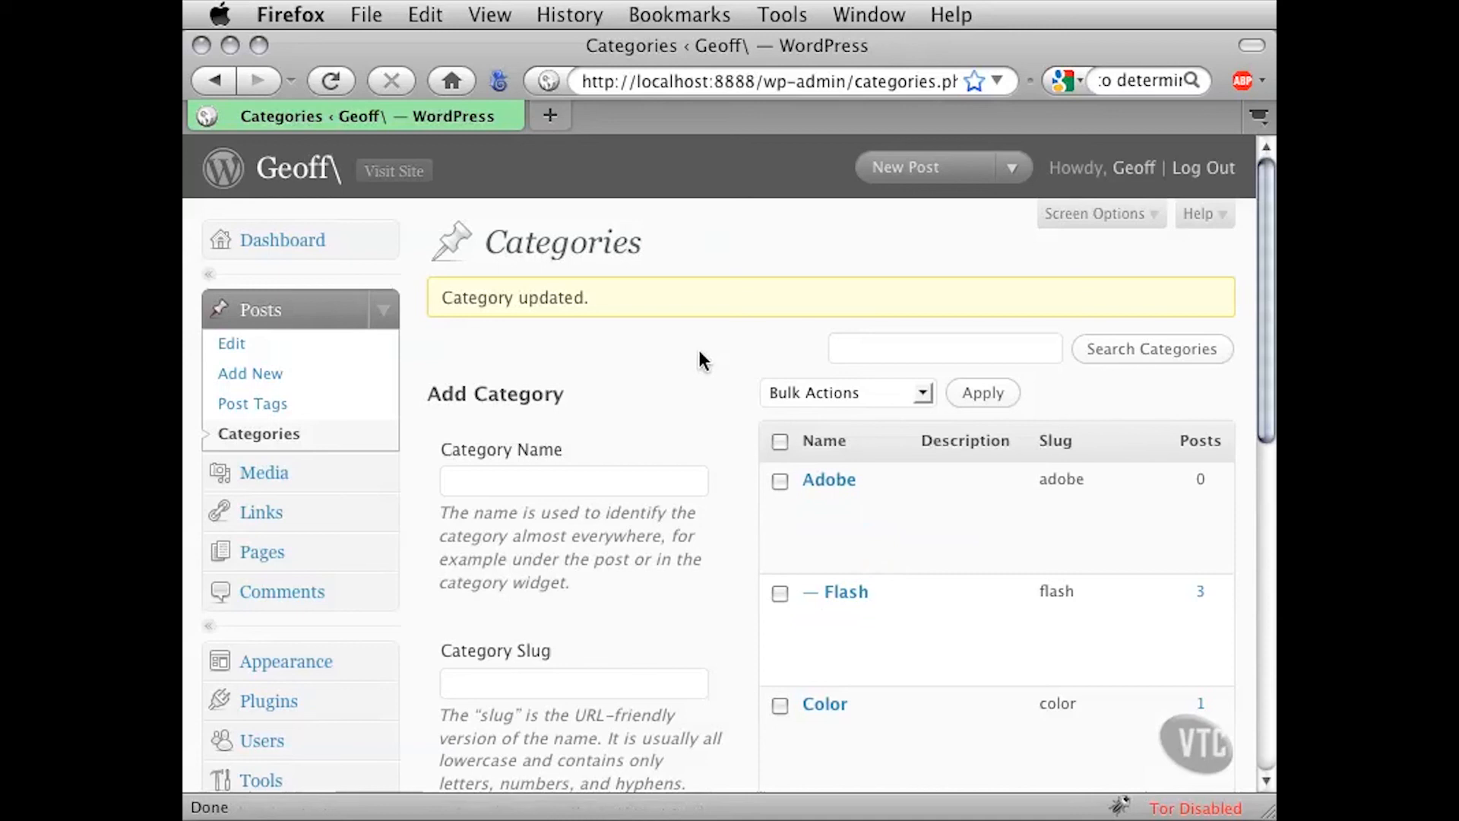
click(372, 175)
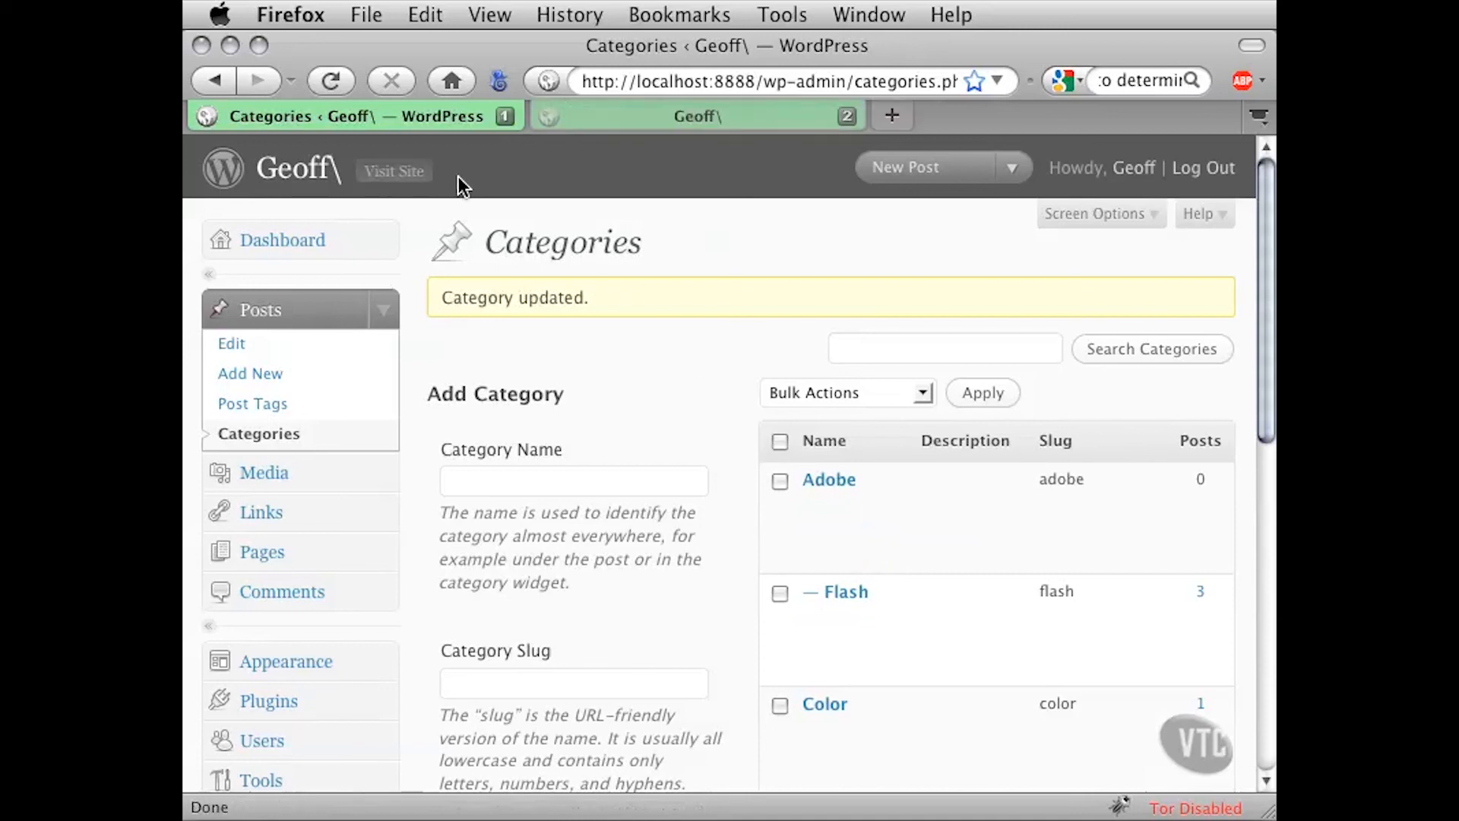
Examine the posts' category links and the nesting of Flash under Adobe in the Categories list on the live site
click(601, 124)
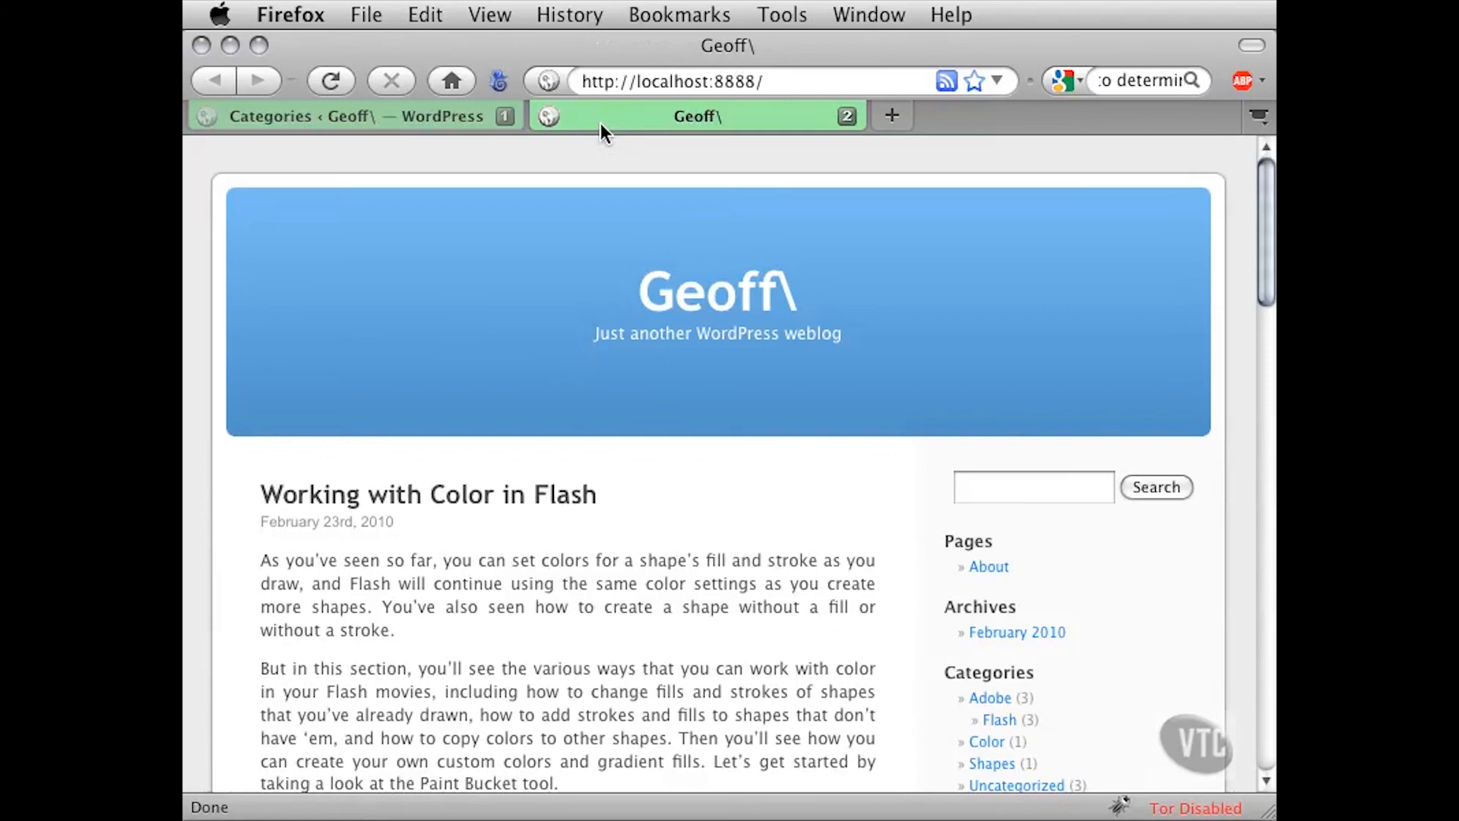
scroll(545, 389, down, 5)
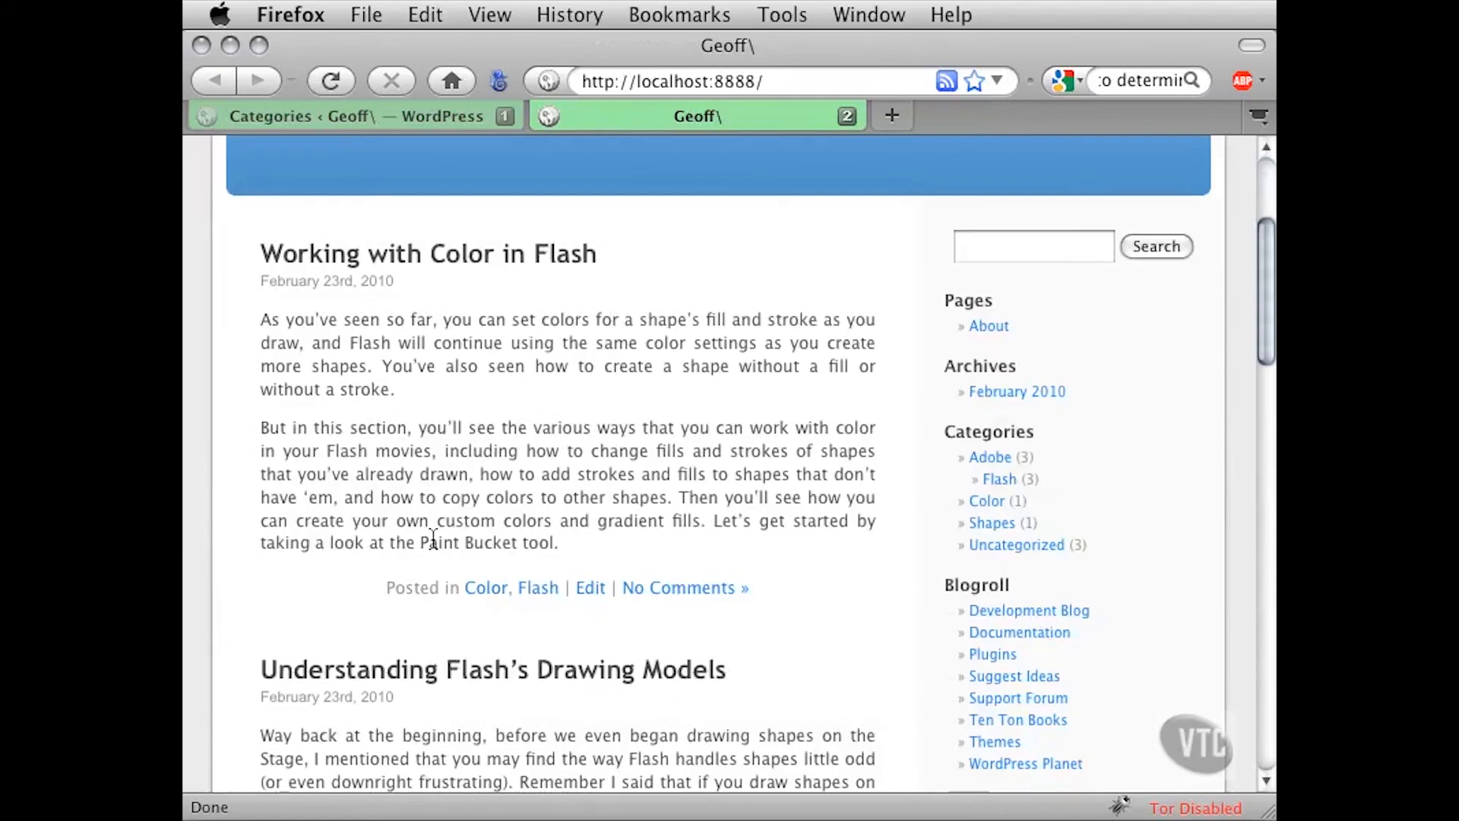
scroll(530, 416, down, 8)
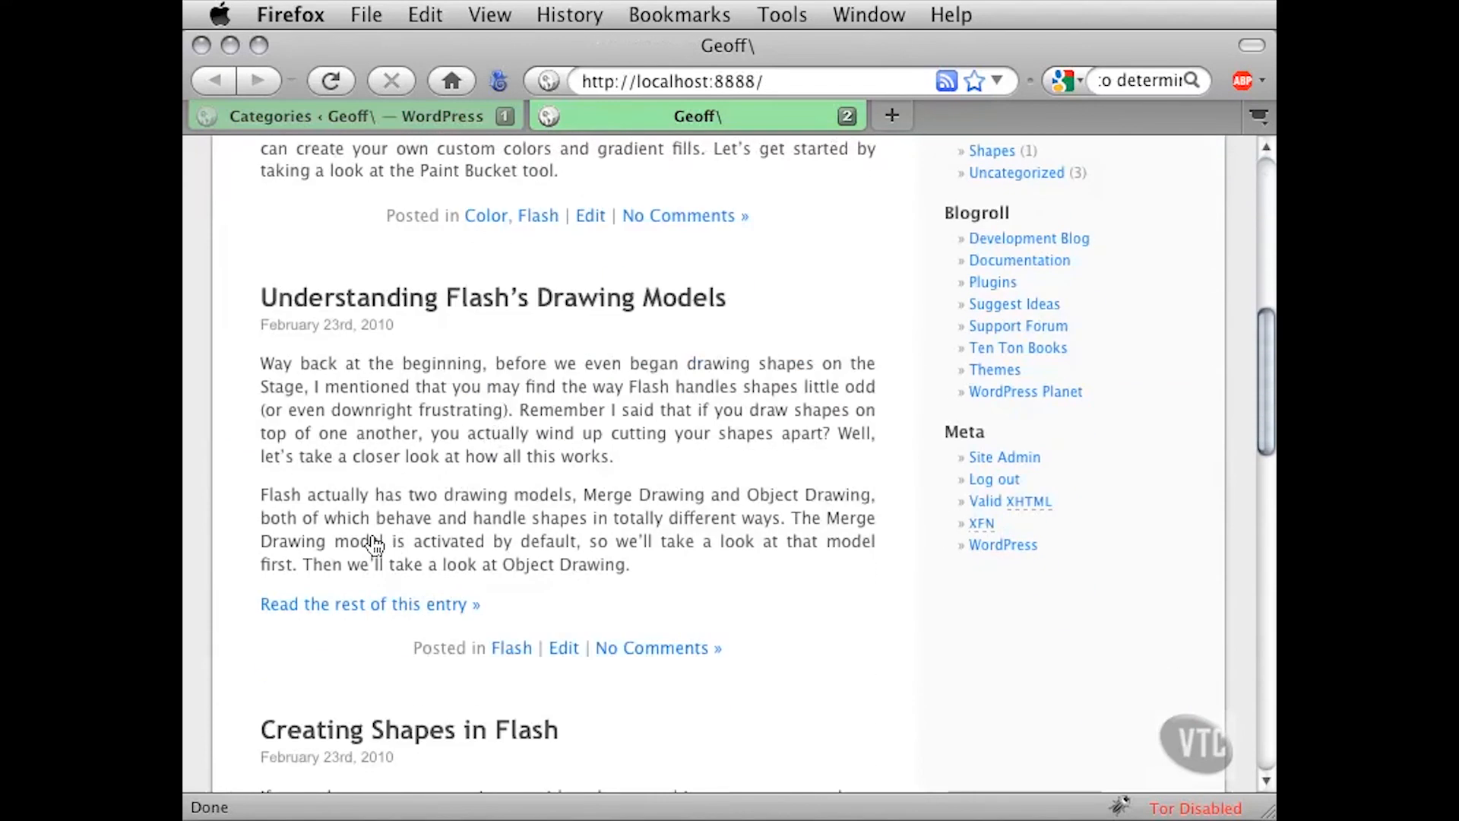
scroll(536, 573, down, 3)
scroll(540, 562, up, 12)
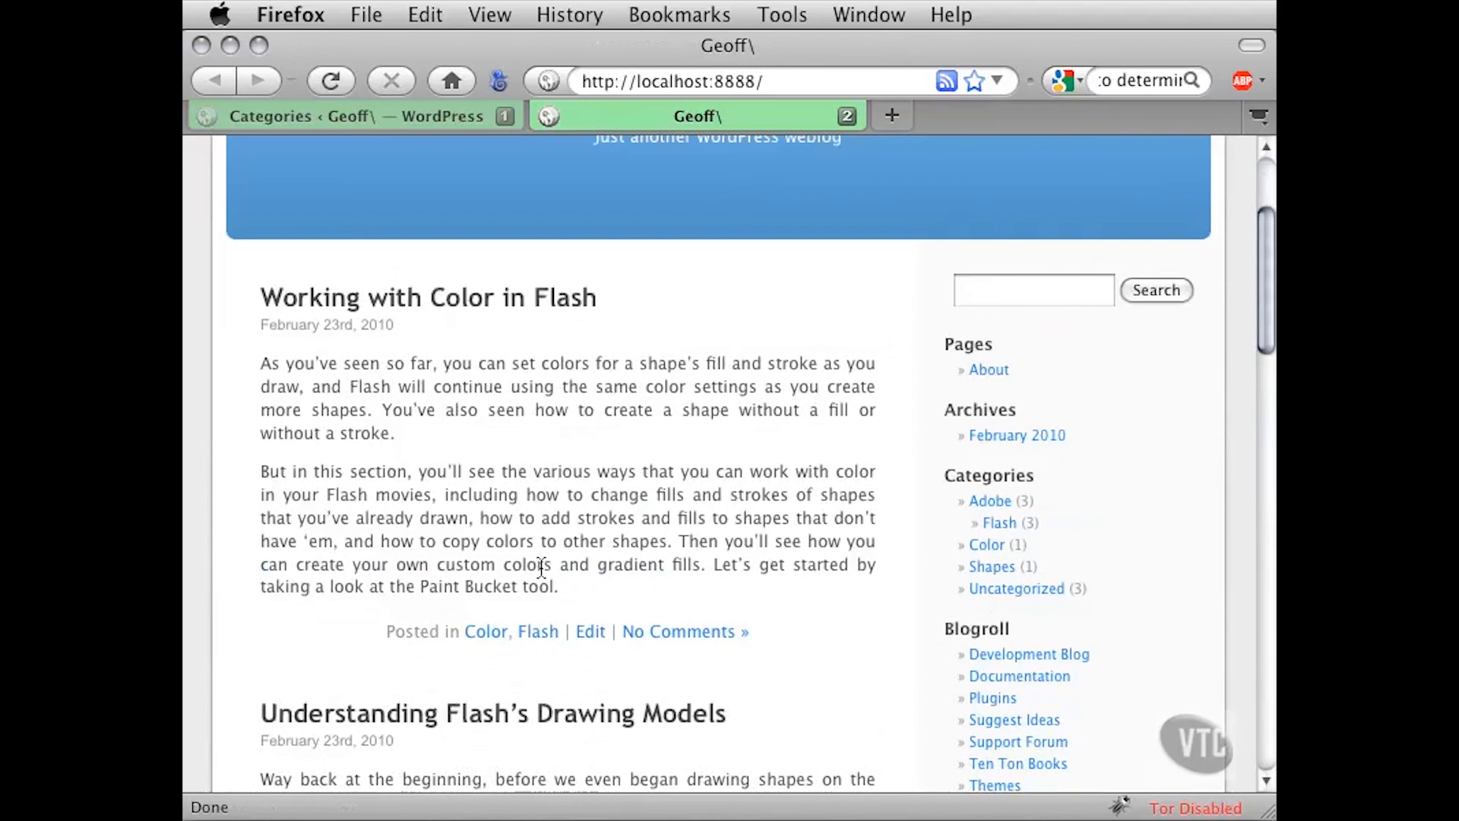
drag(955, 475, 1031, 474)
click(1064, 483)
scroll(1061, 482, down, 2)
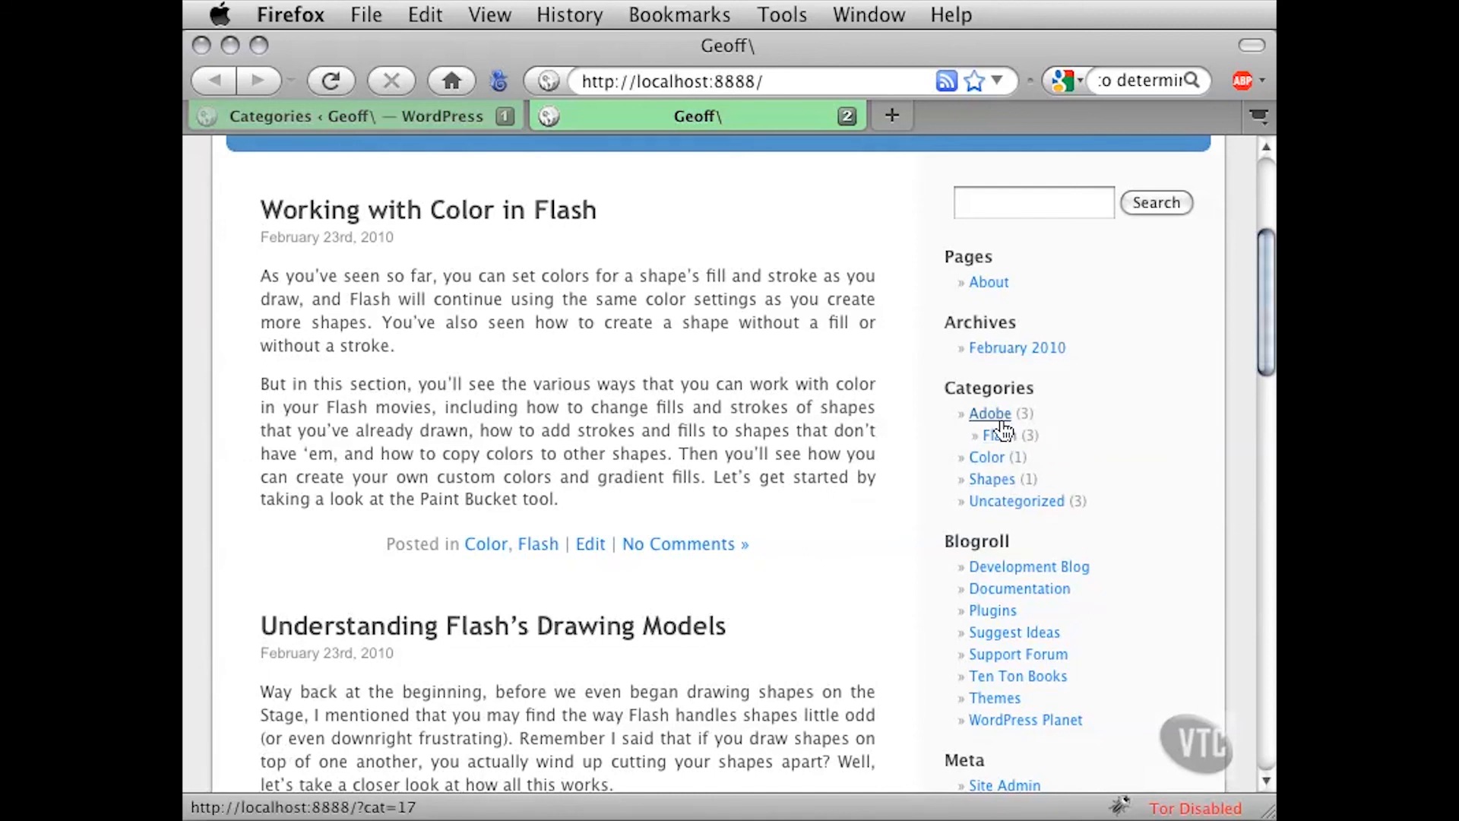
drag(1047, 436, 986, 427)
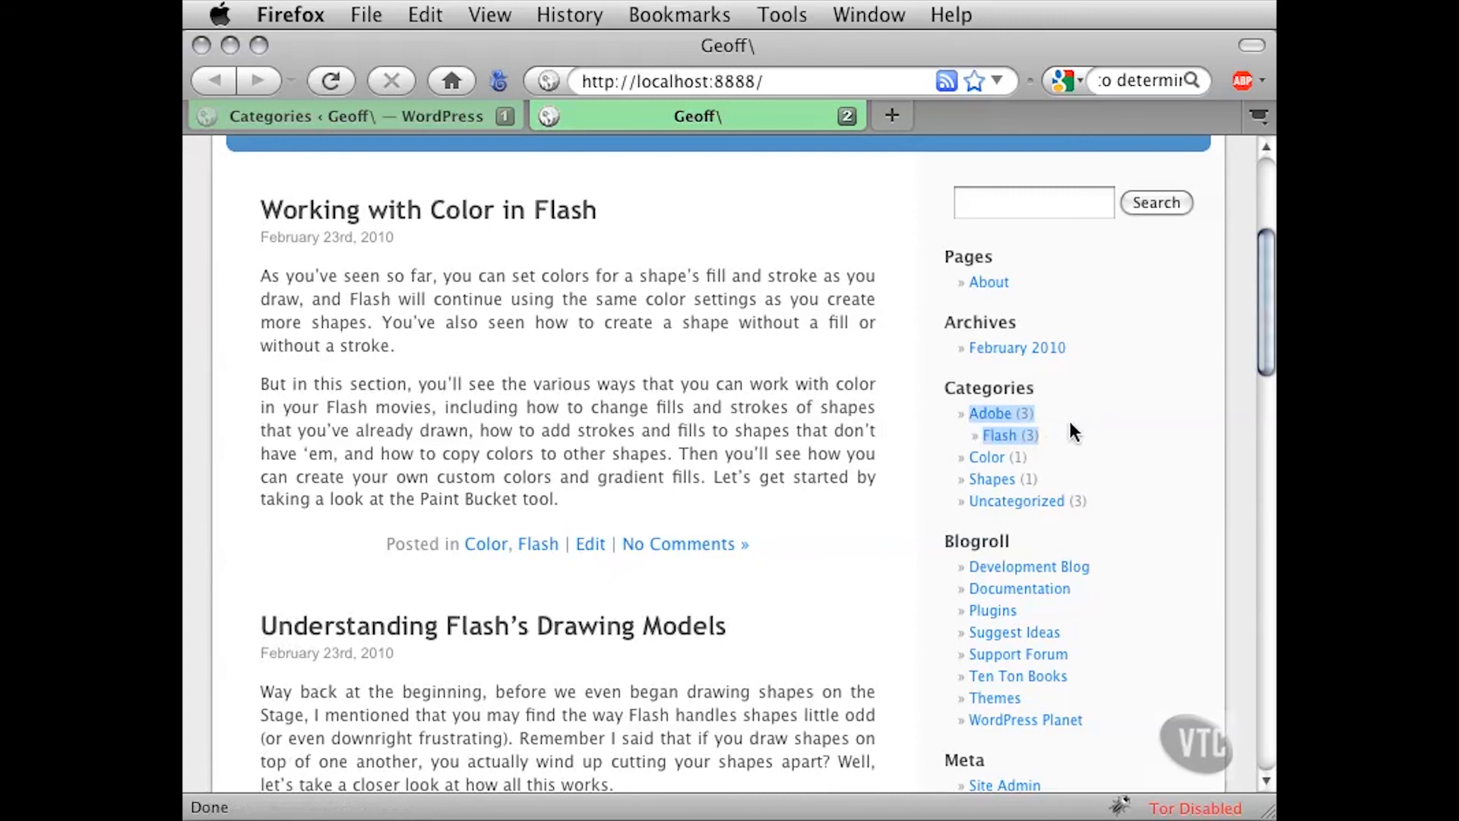
click(1046, 435)
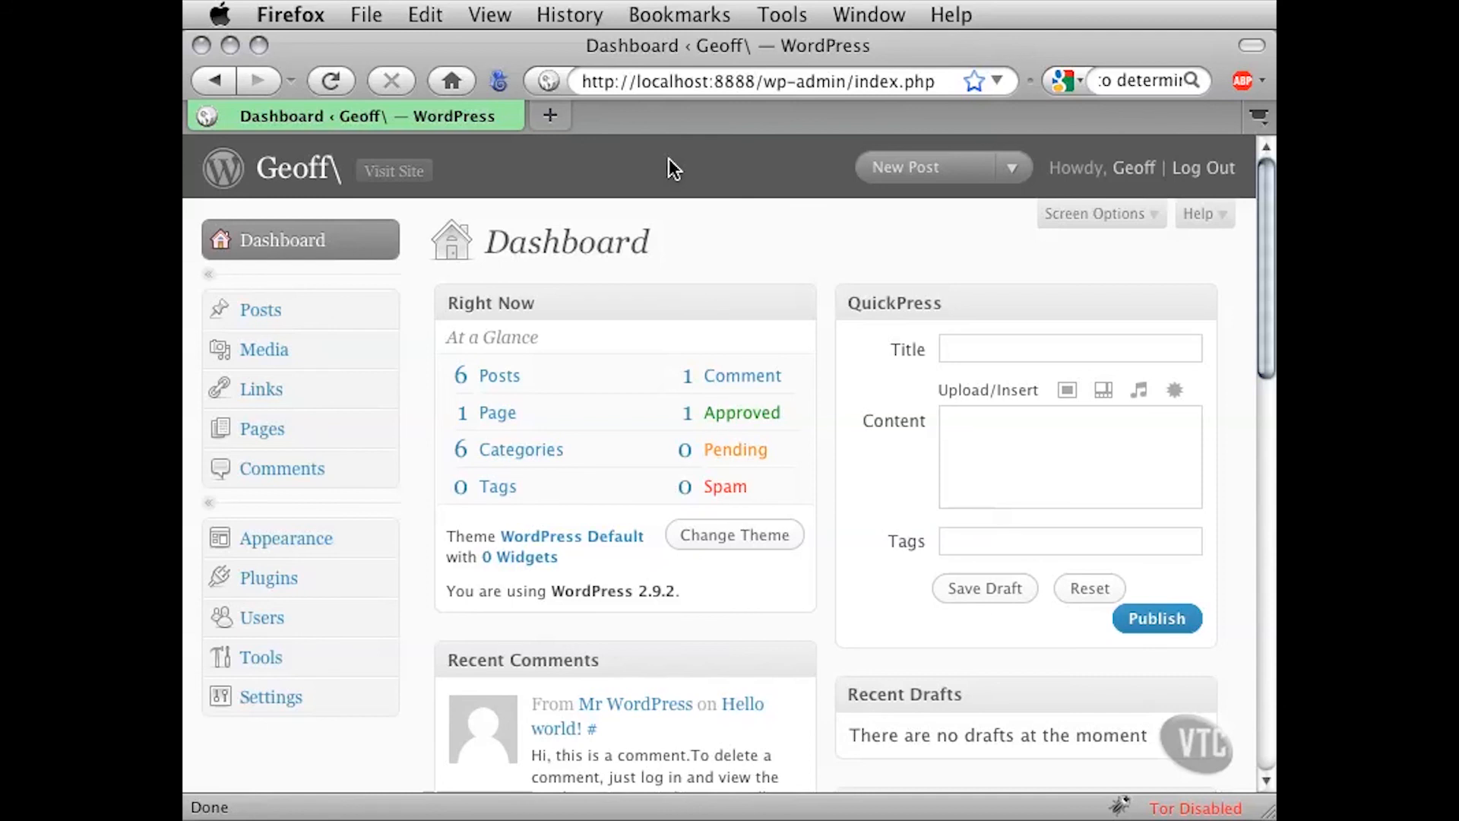
Open the admin form for adding a new post and examine its list of available categories
click(383, 310)
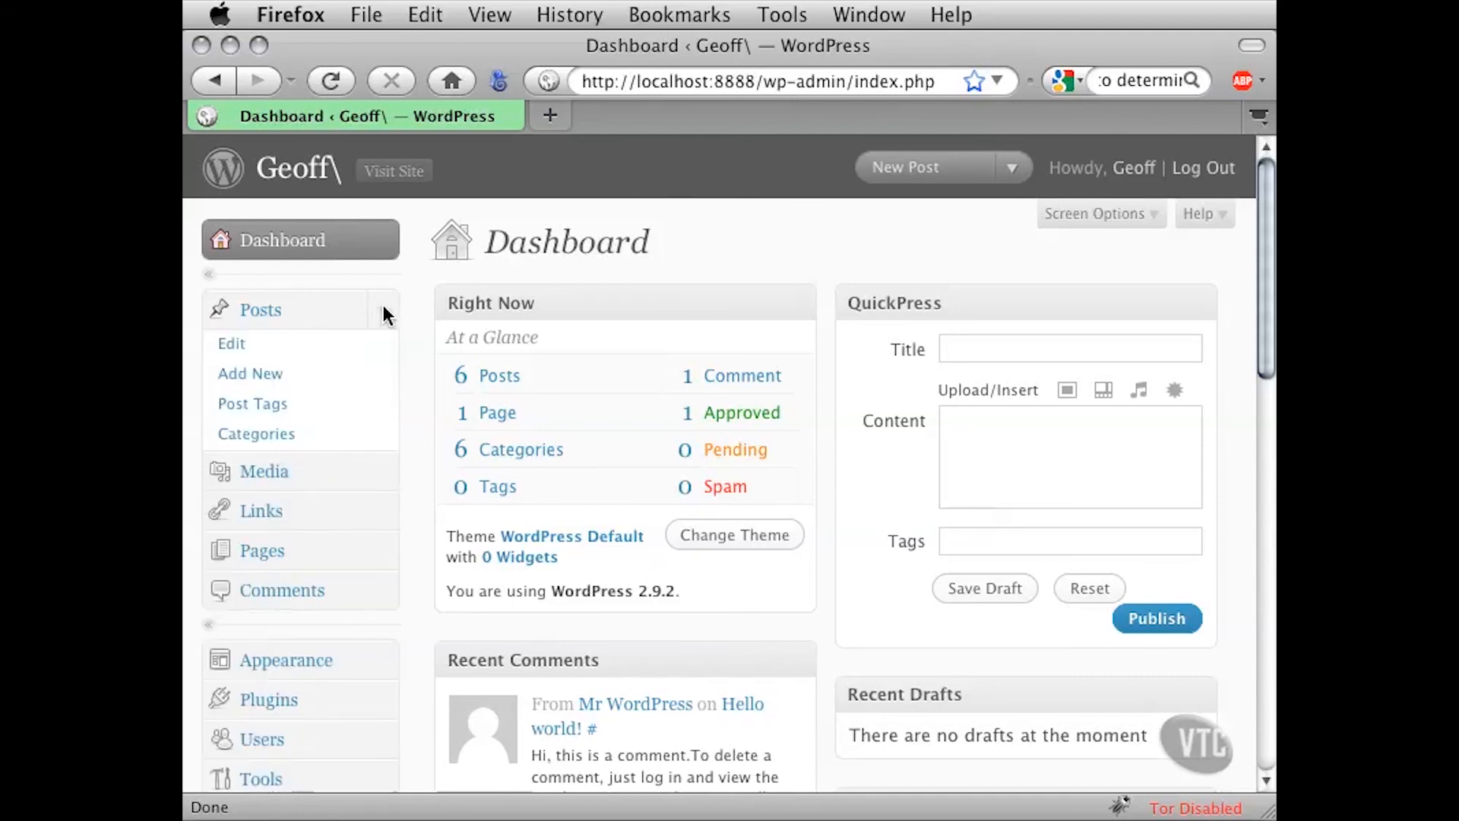
click(281, 372)
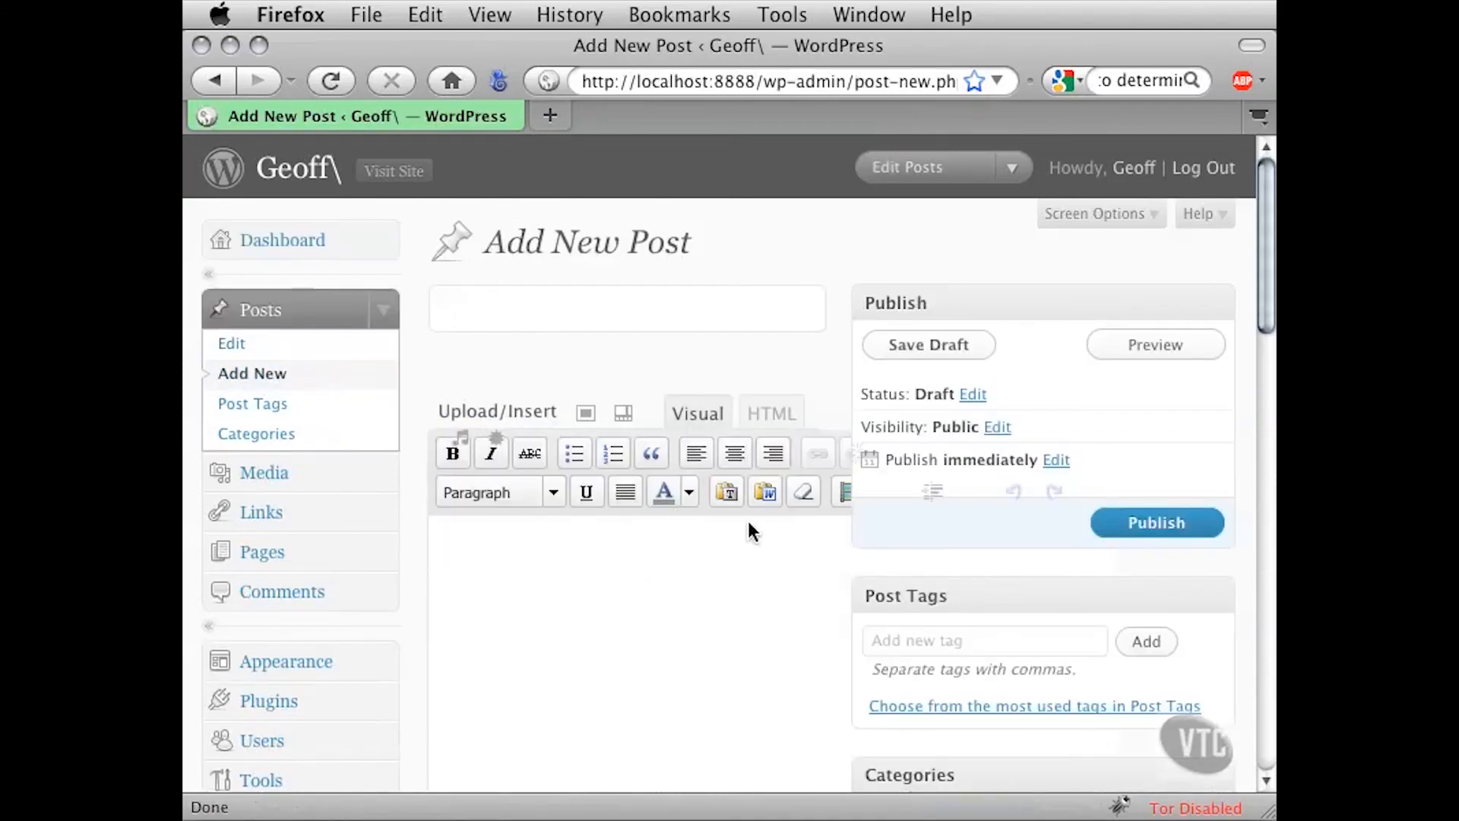
scroll(942, 549, down, 5)
scroll(950, 544, down, 3)
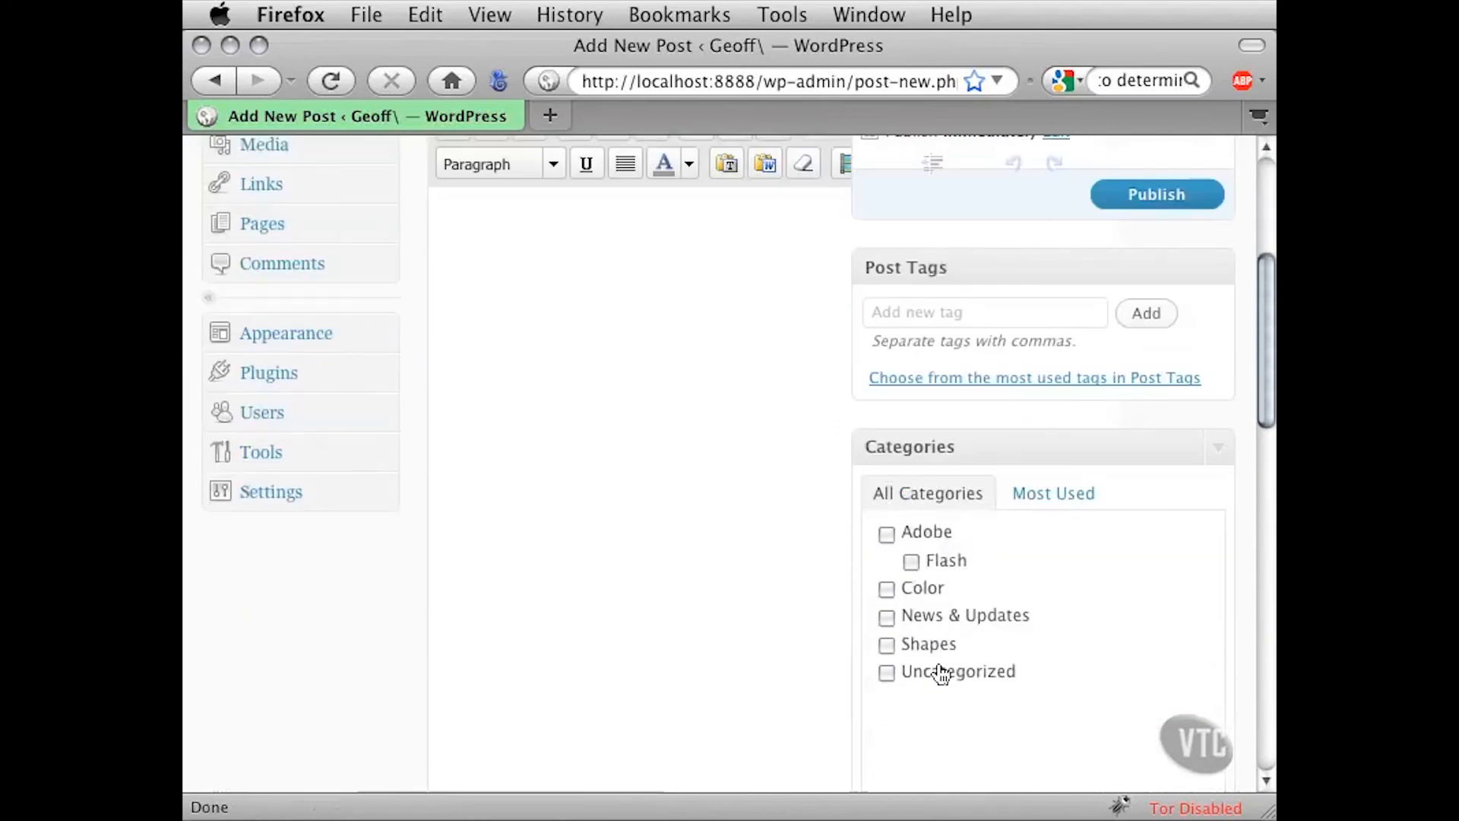
click(650, 482)
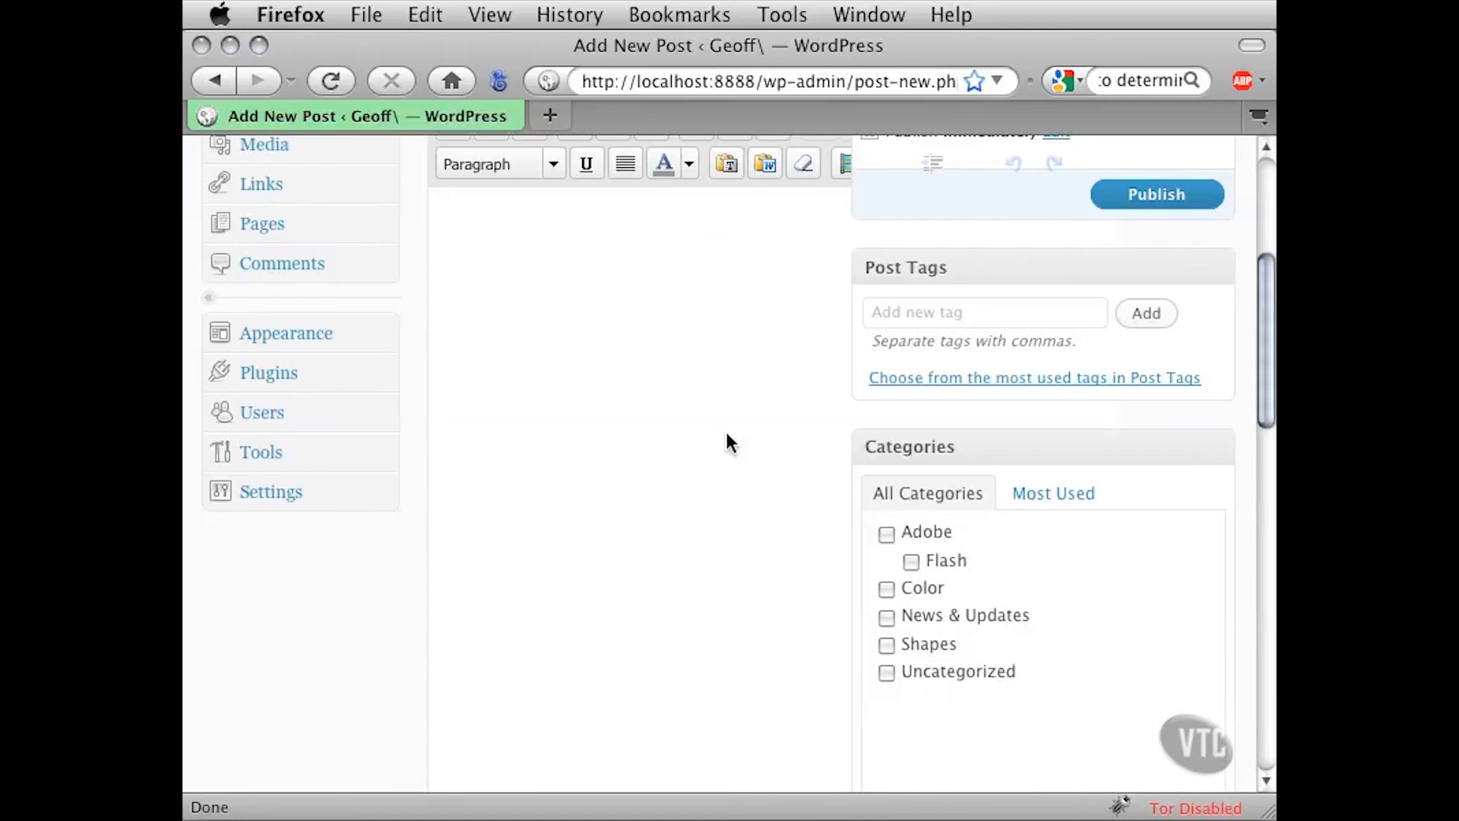
scroll(727, 443, up, 5)
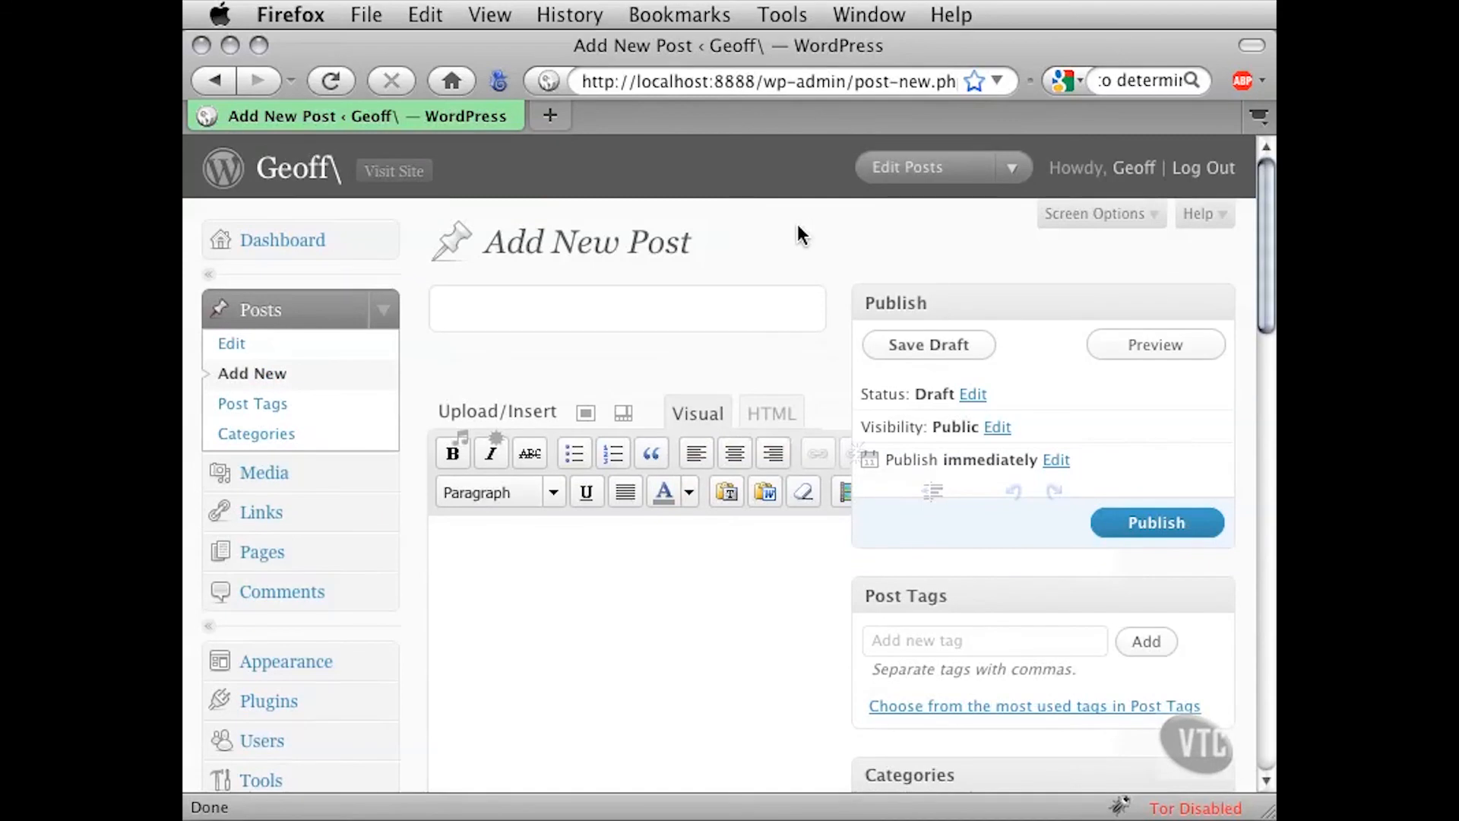
Set the Default Post Category to News & Updates in the Writing Settings and save the changes
scroll(349, 501, down, 10)
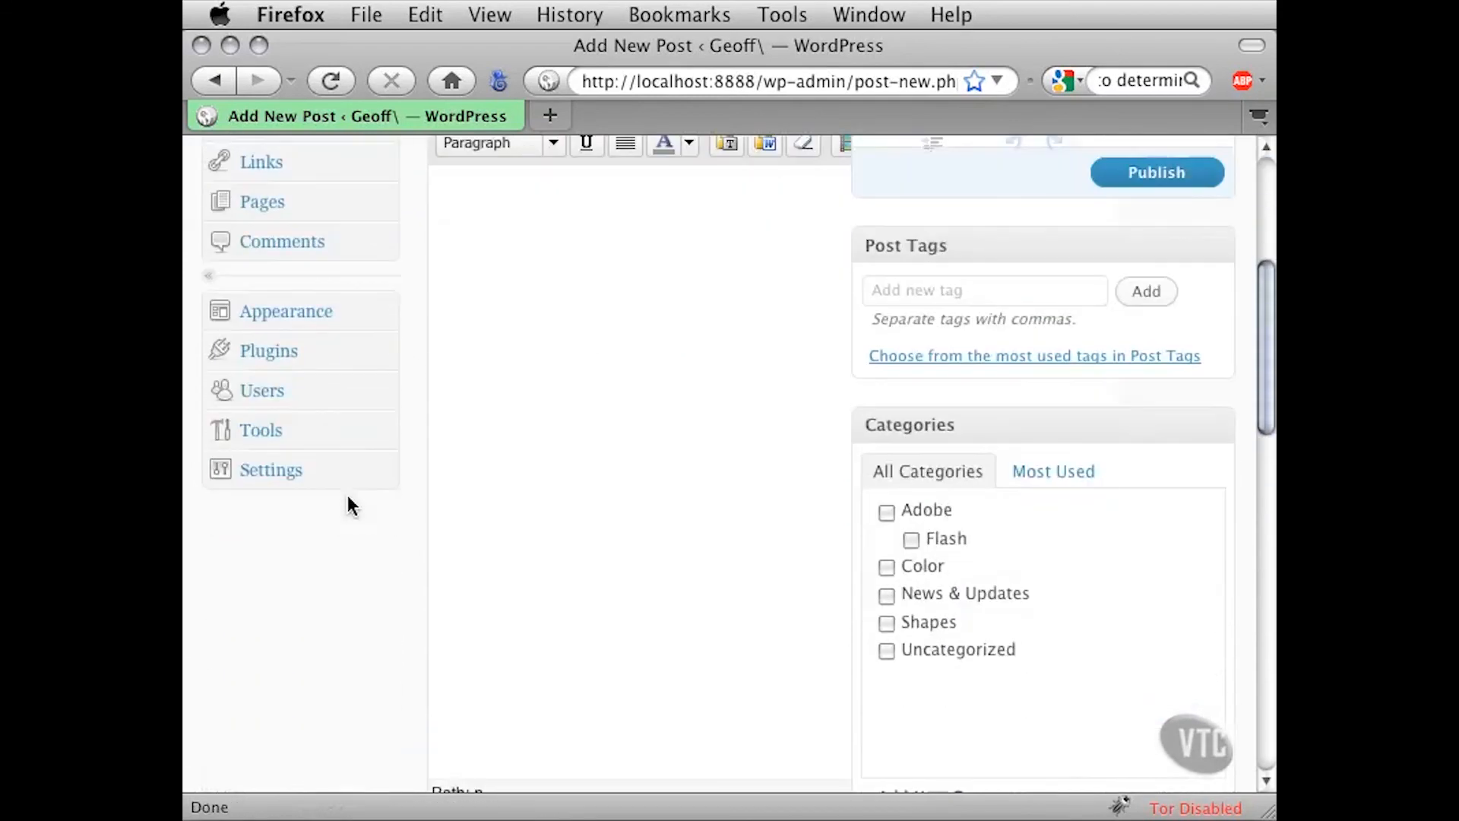
click(383, 472)
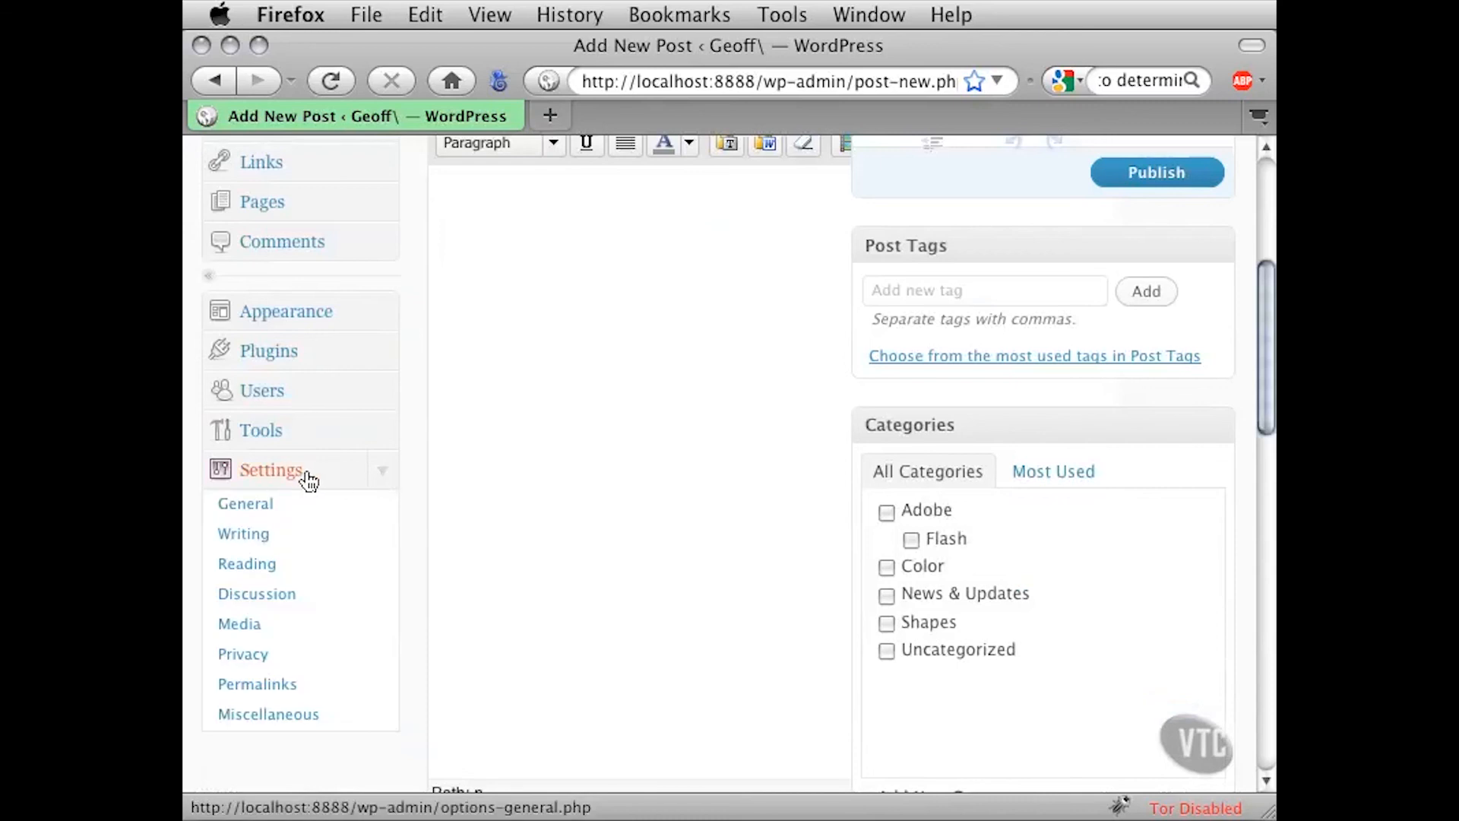
click(245, 542)
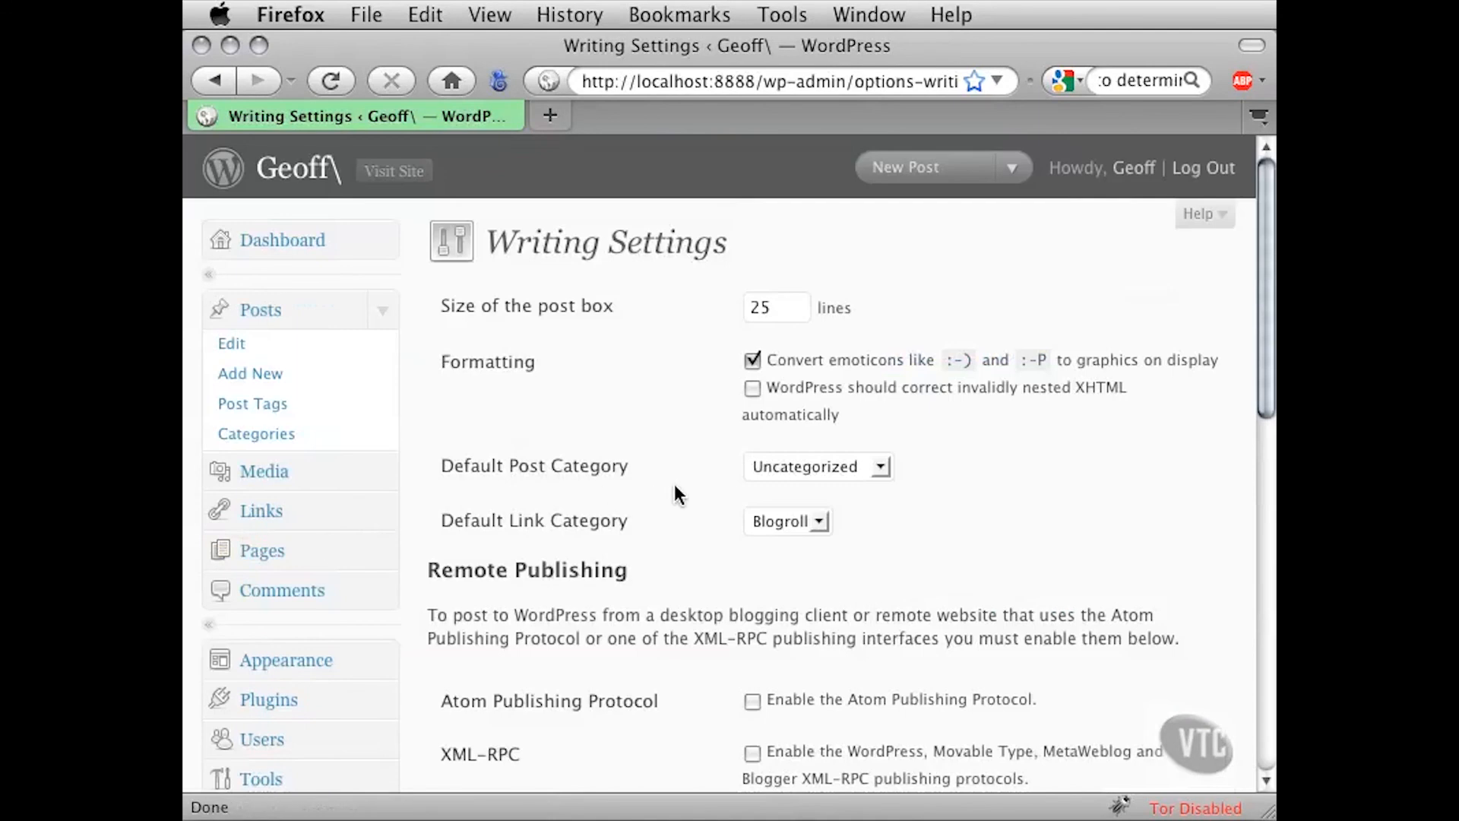
scroll(675, 486, down, 2)
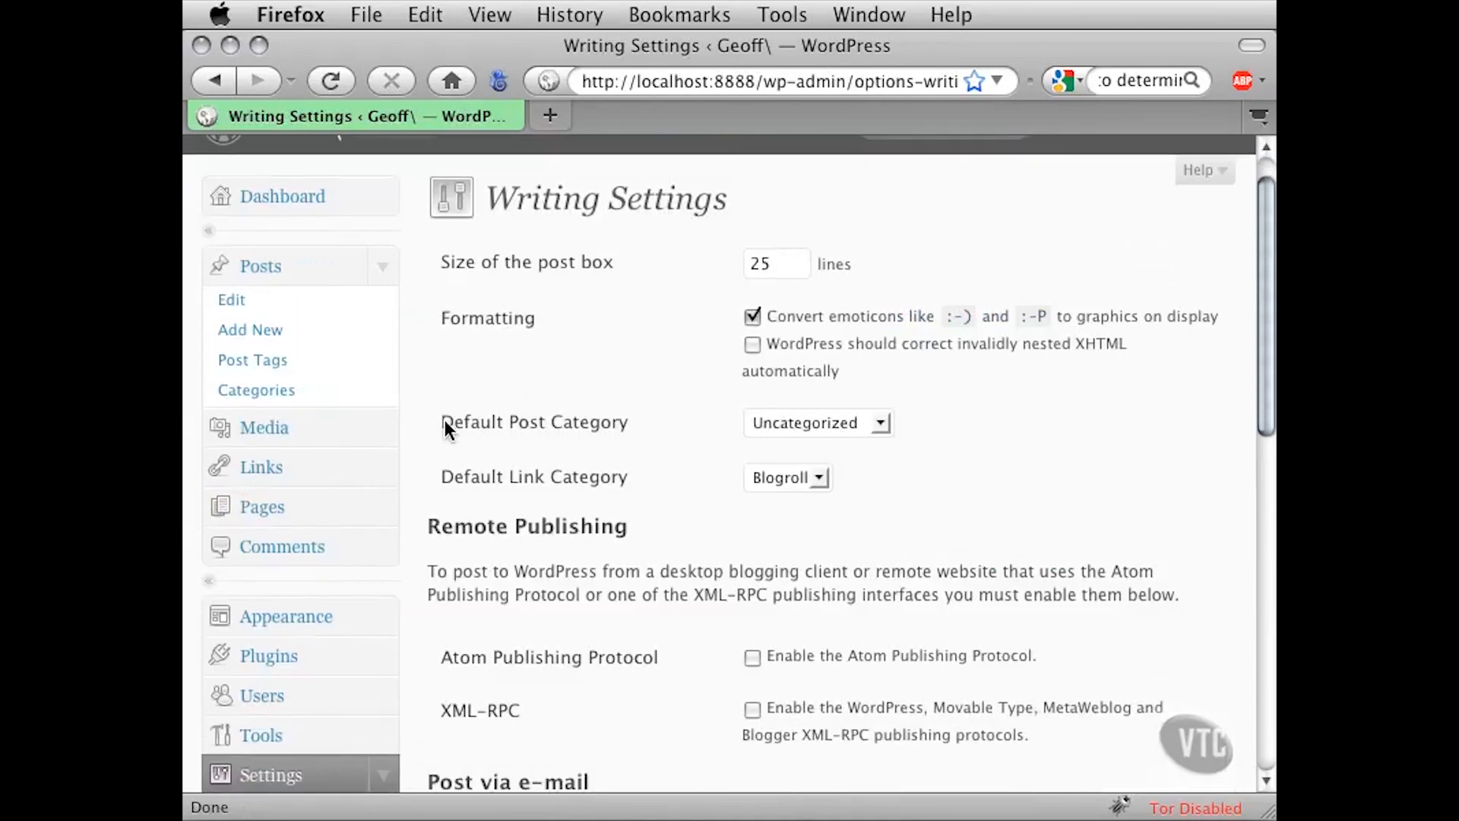
drag(445, 432, 639, 426)
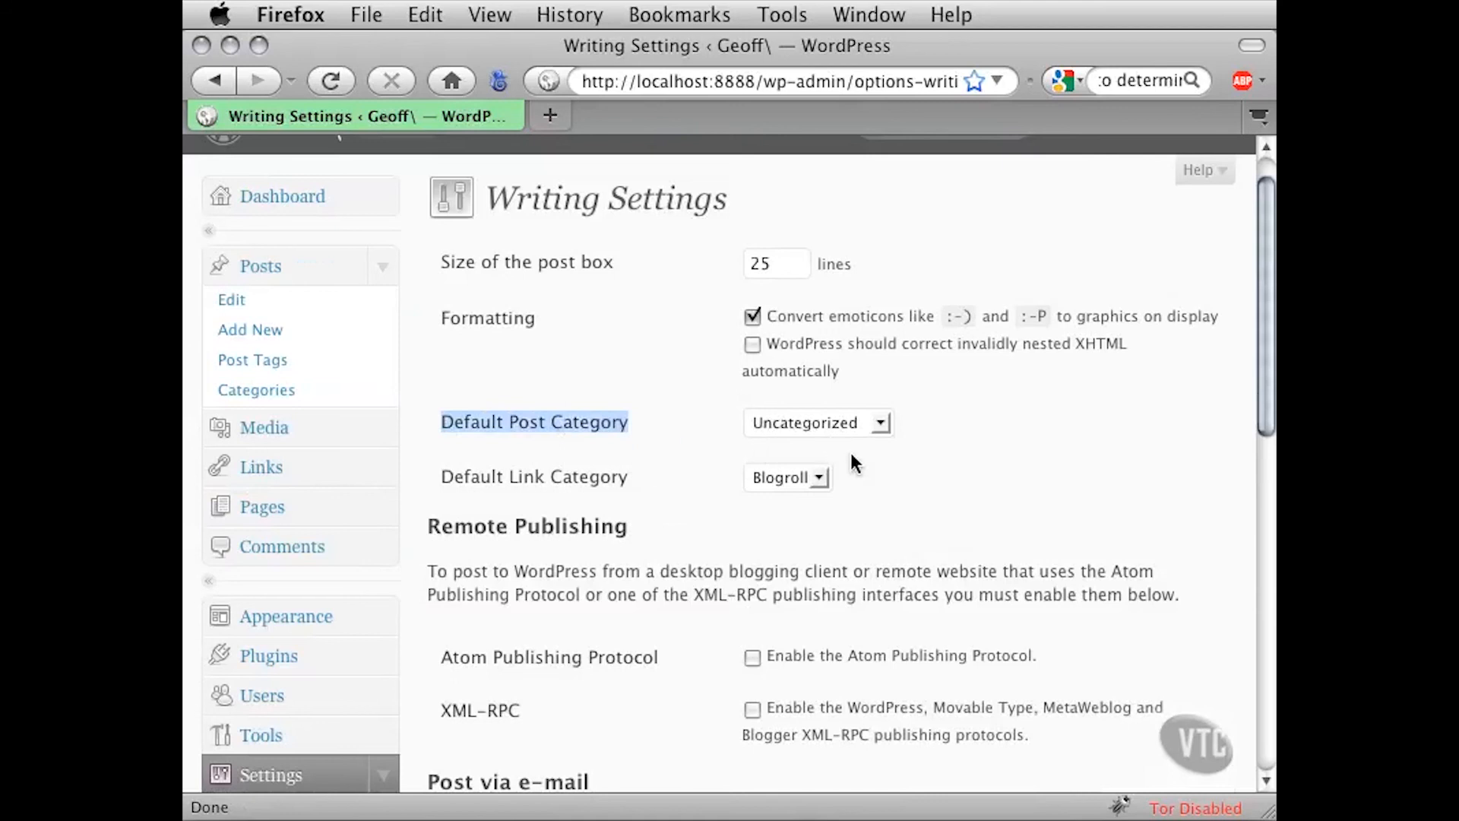
click(882, 426)
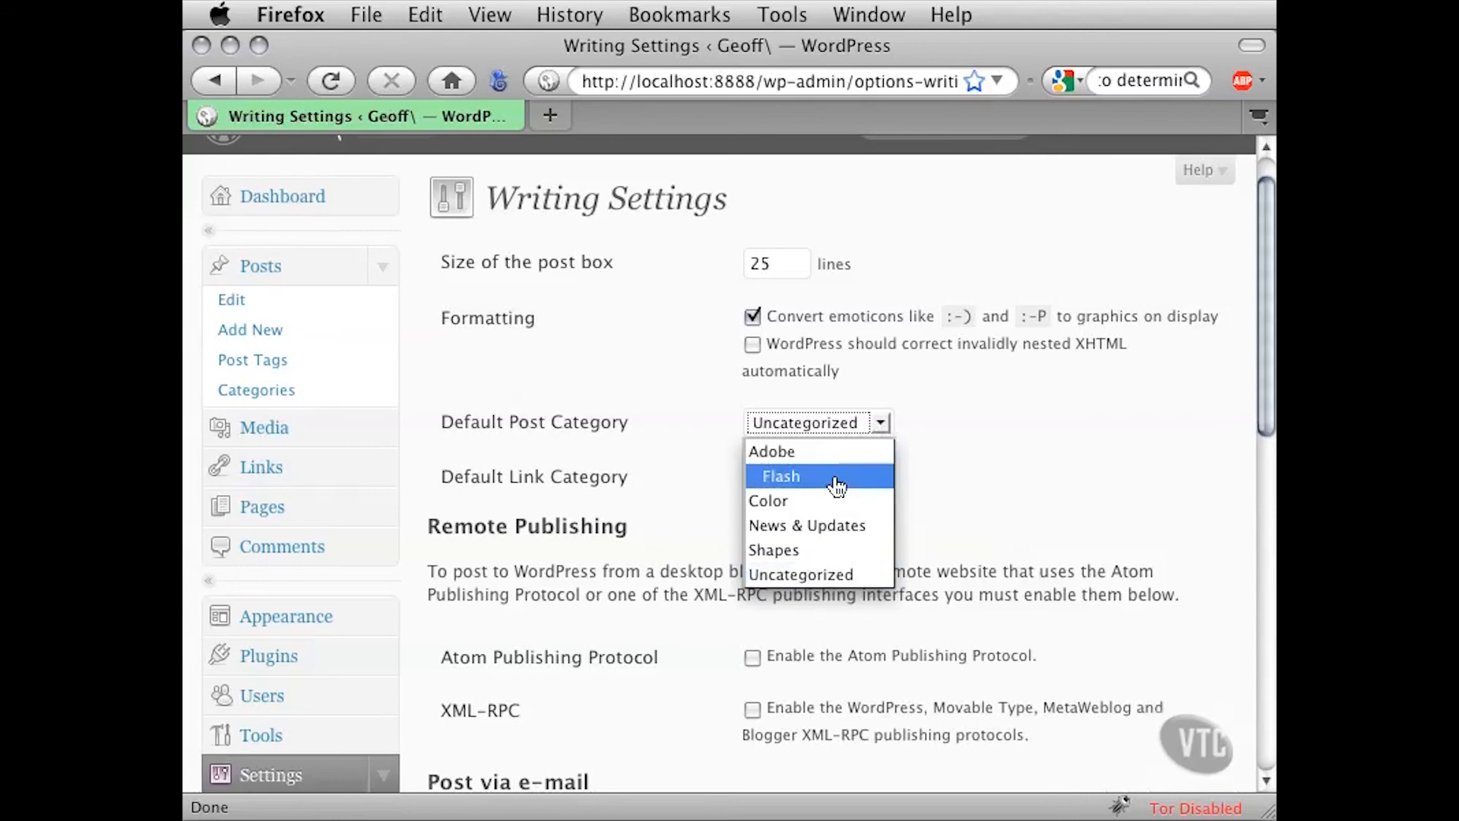
click(855, 528)
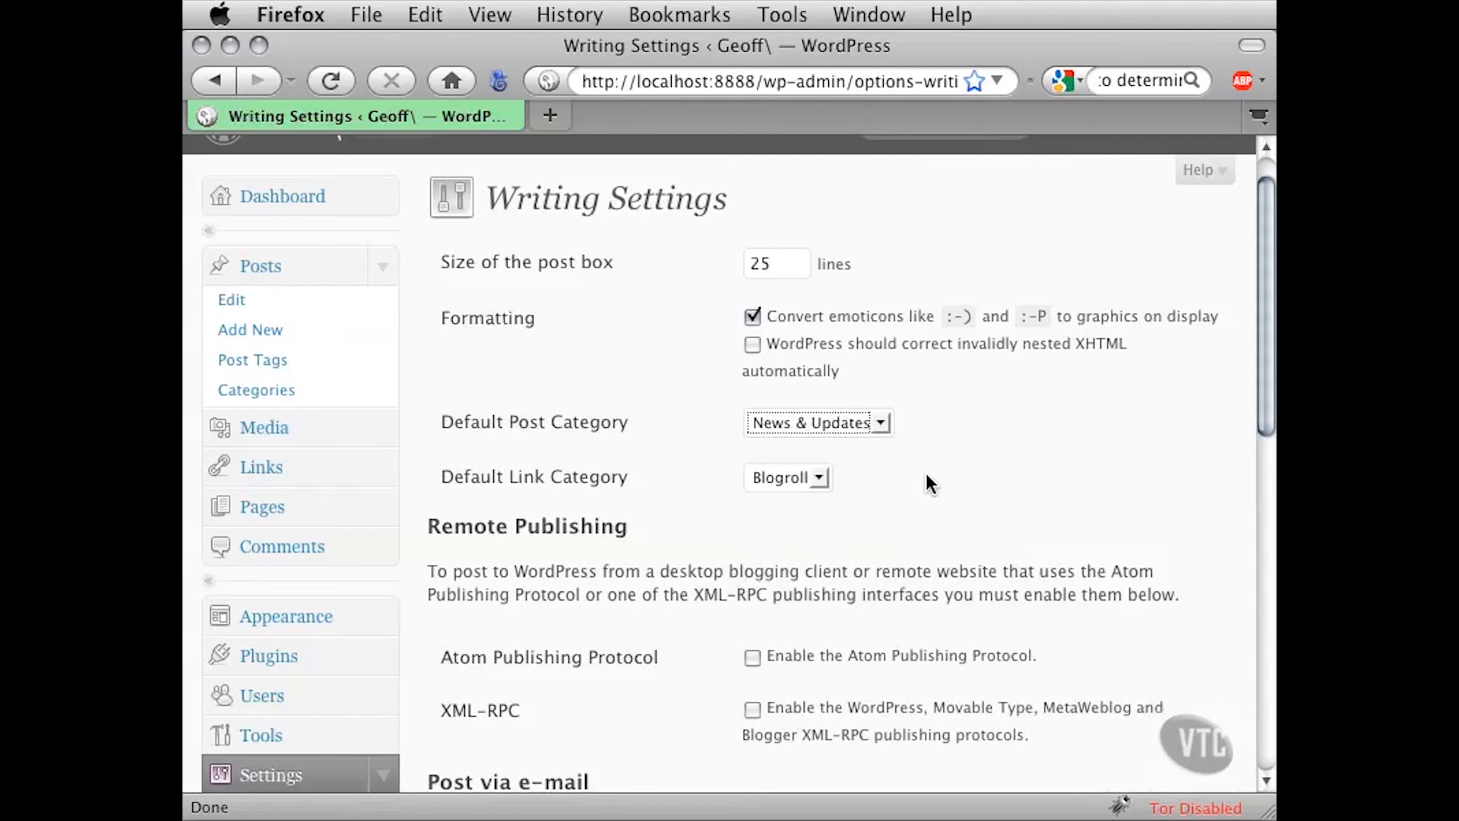
scroll(665, 553, down, 10)
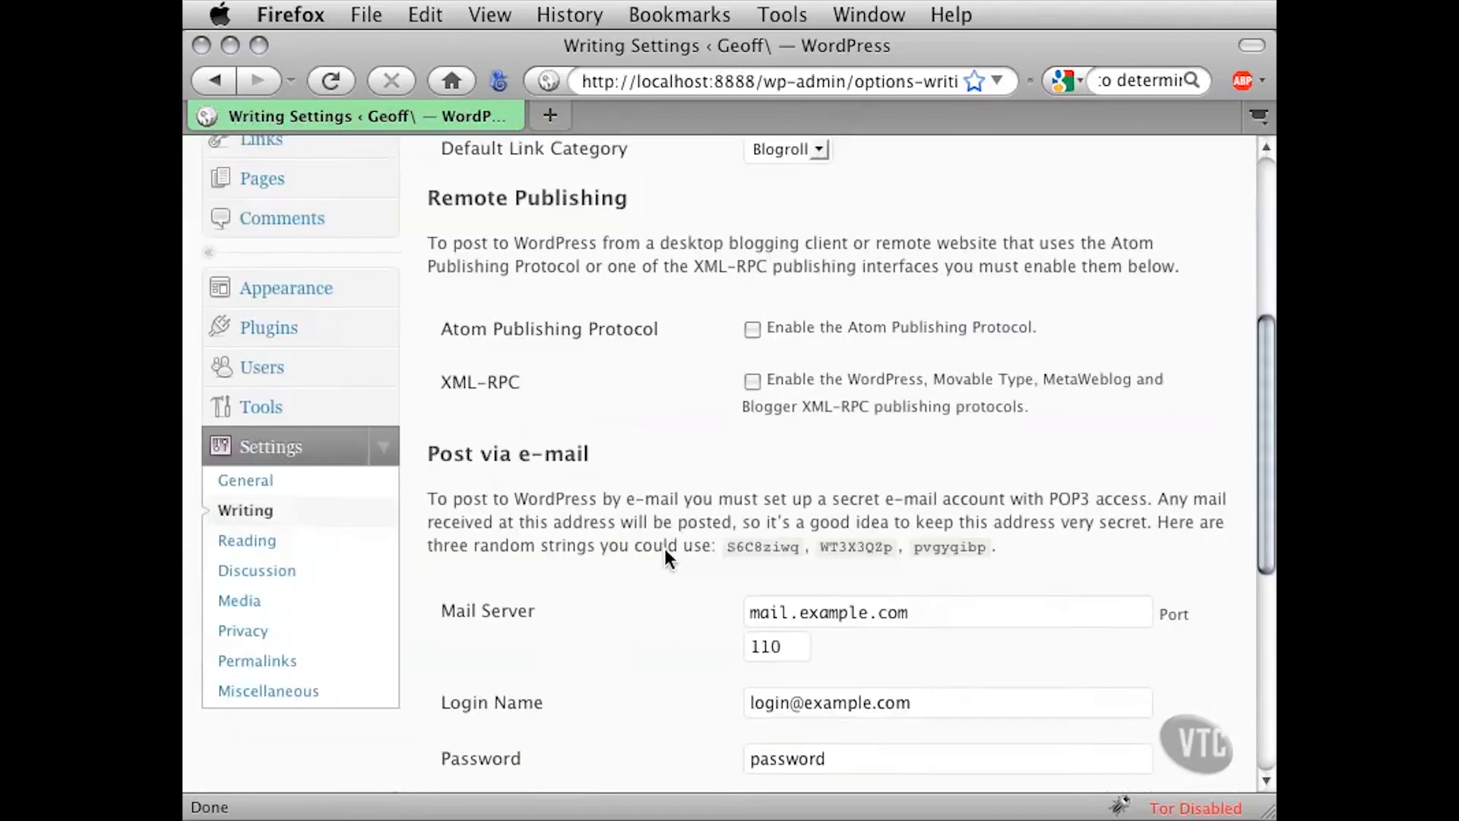
click(506, 680)
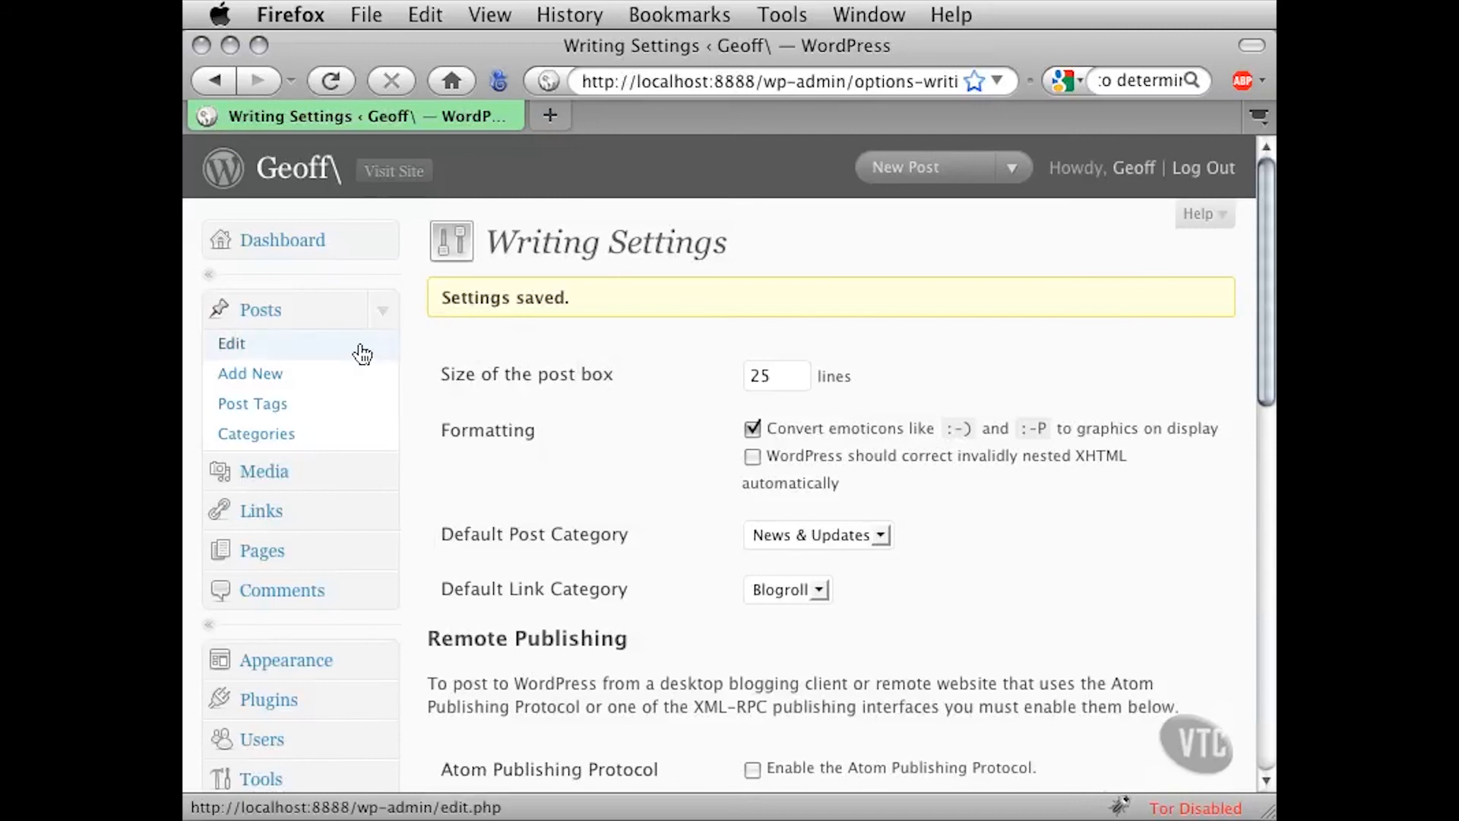
Start a new post, widen the browser window and title the post "Just A Quick Test"
click(287, 377)
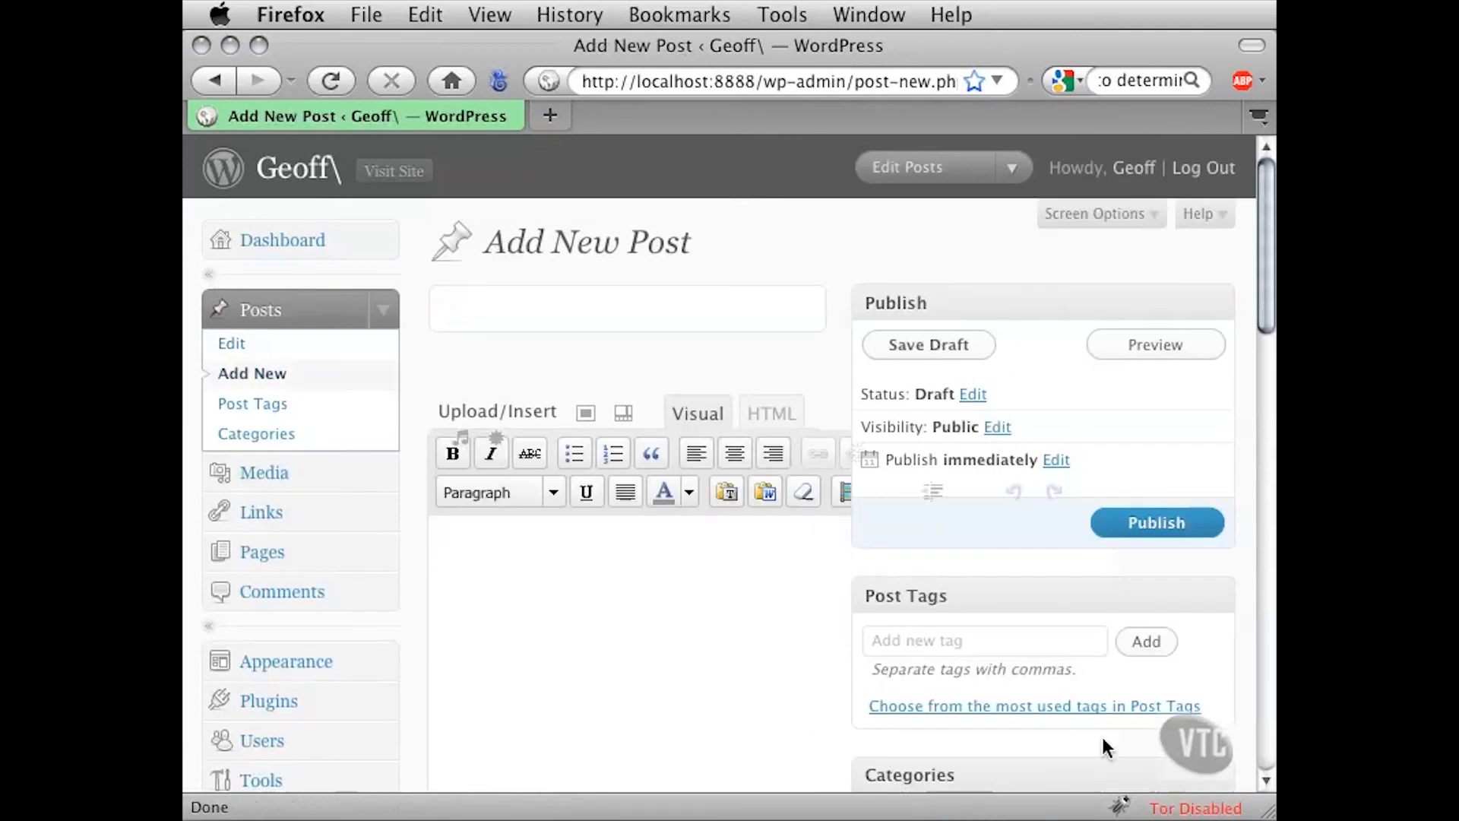
drag(1265, 812, 1458, 811)
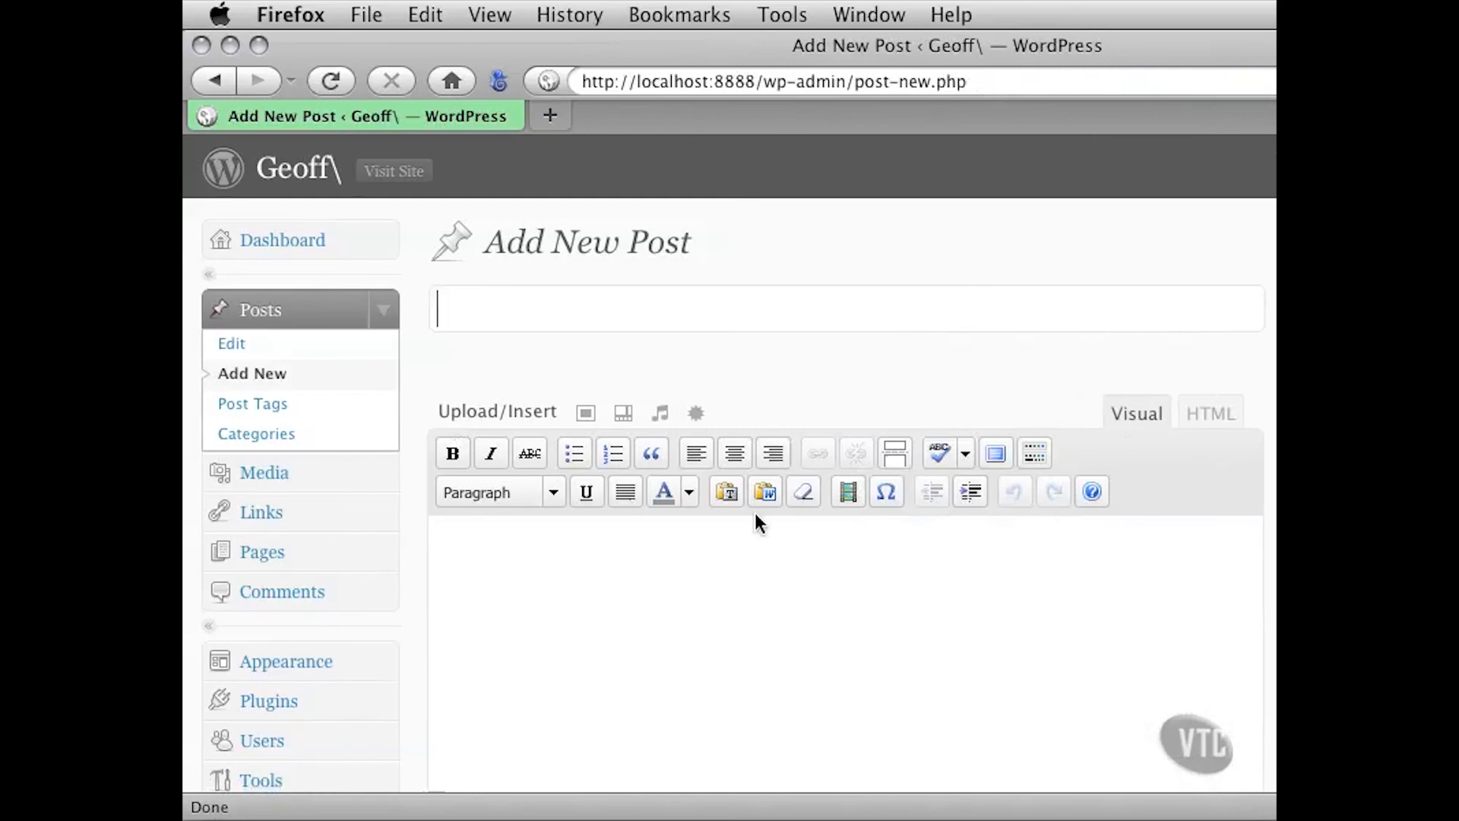
click(543, 310)
text(Just a Quick Test)
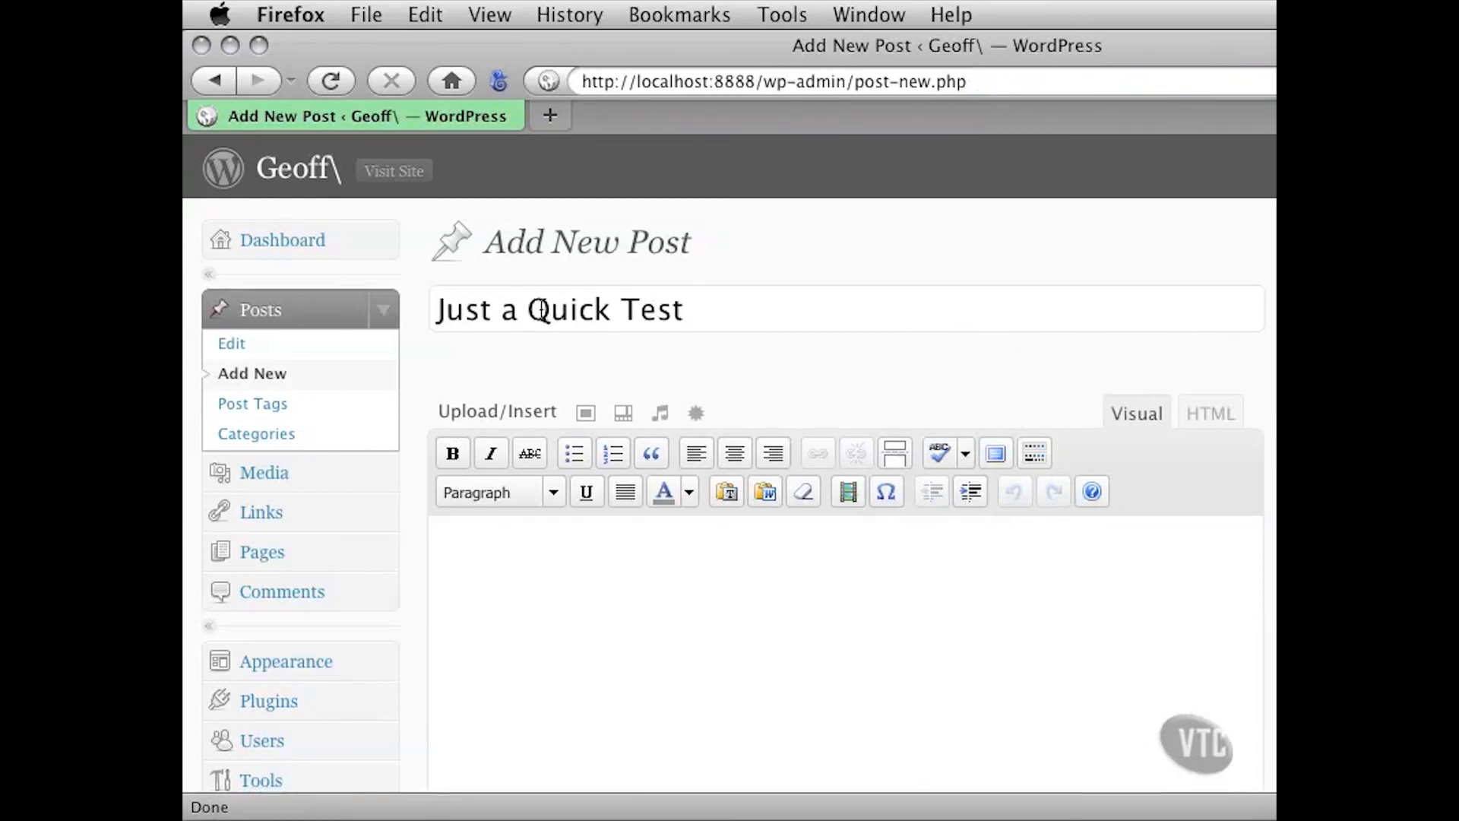
double_click(510, 312)
text(A)
Enter "...with some plain text..." as the post body, narrow the window again and publish the post without selecting a category
click(560, 557)
text(...wi)
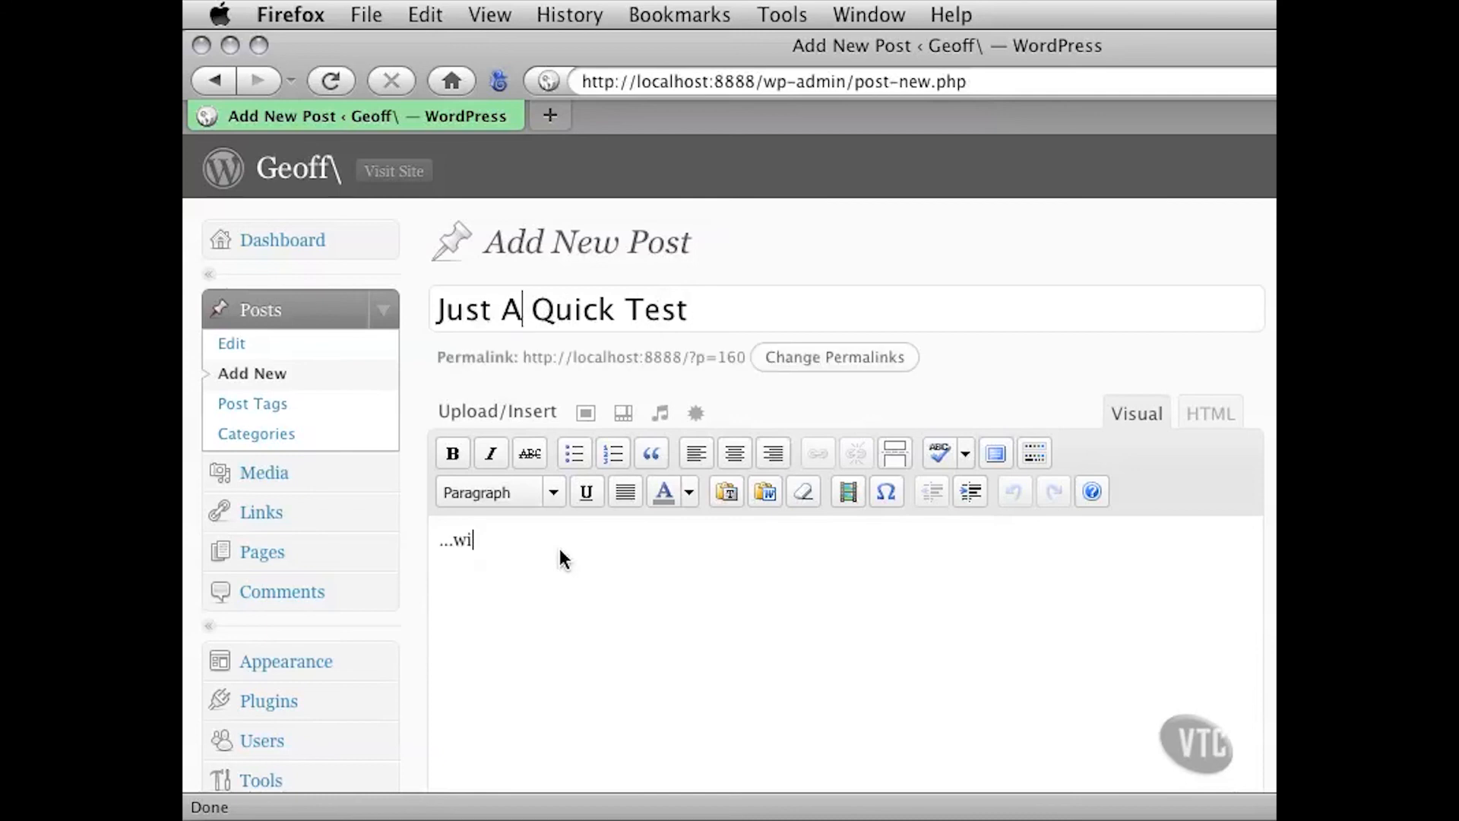
text(th some plain text...)
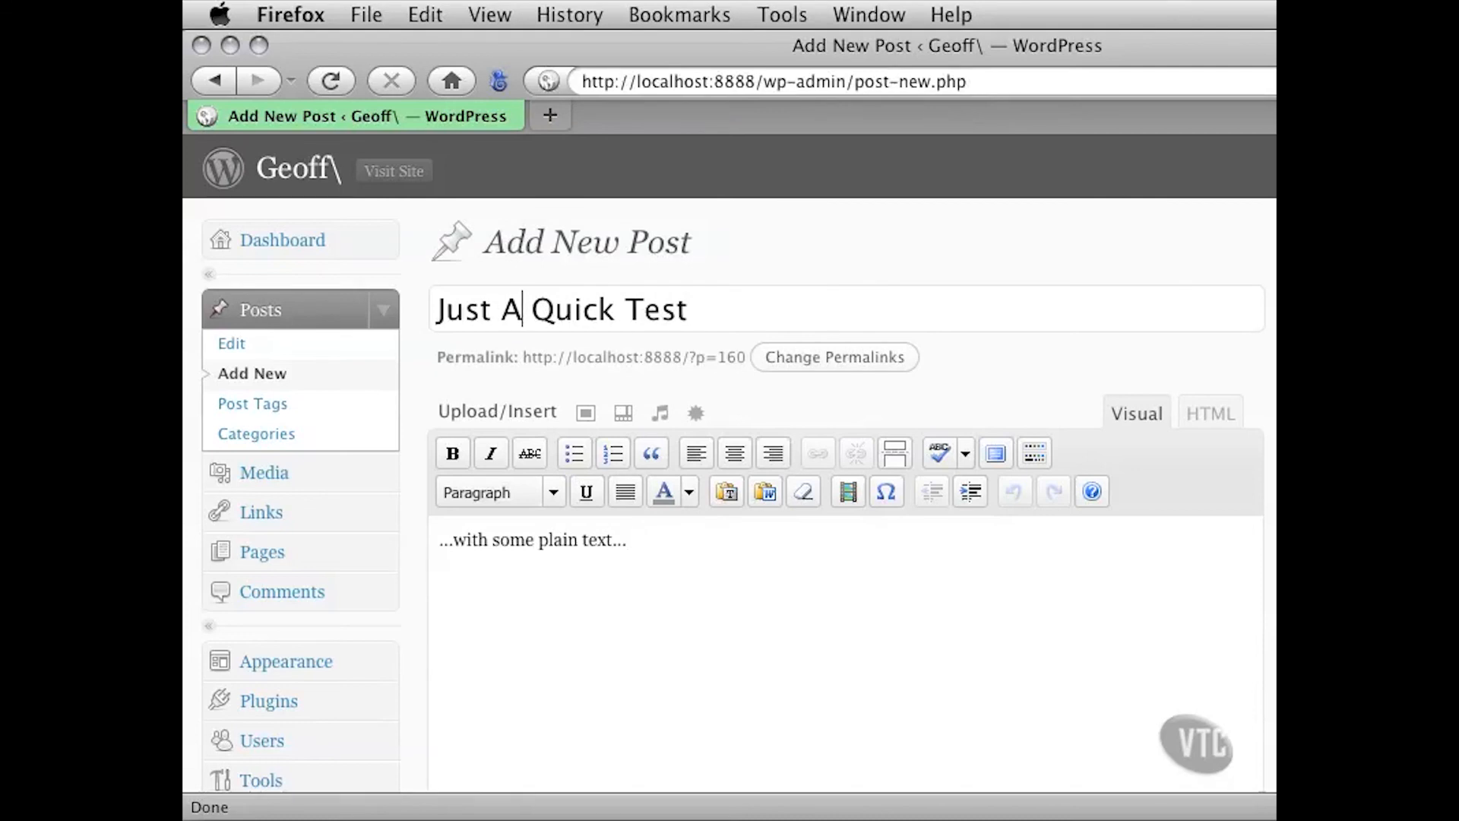
drag(1458, 813, 1267, 813)
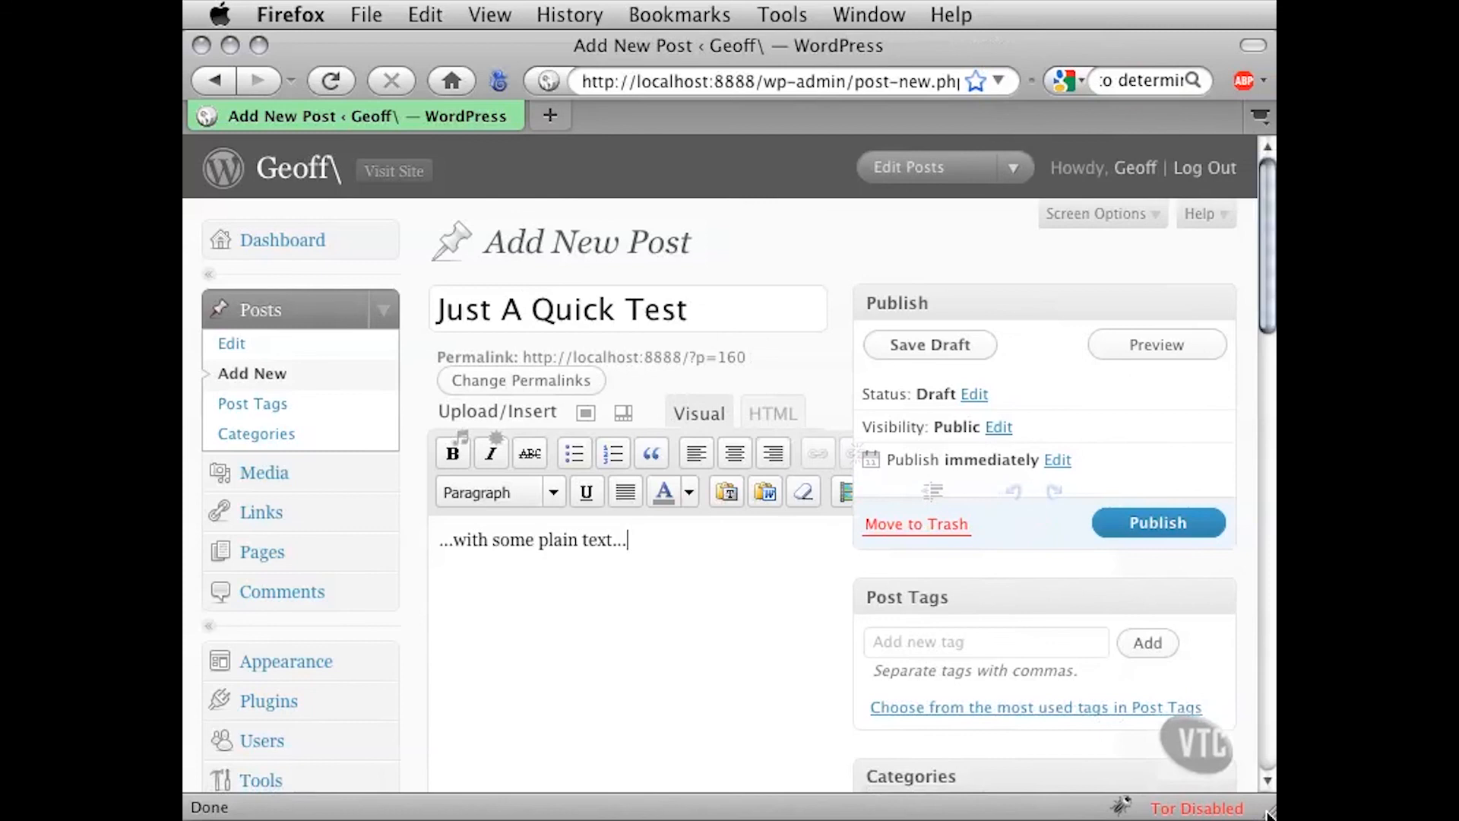
scroll(848, 645, down, 5)
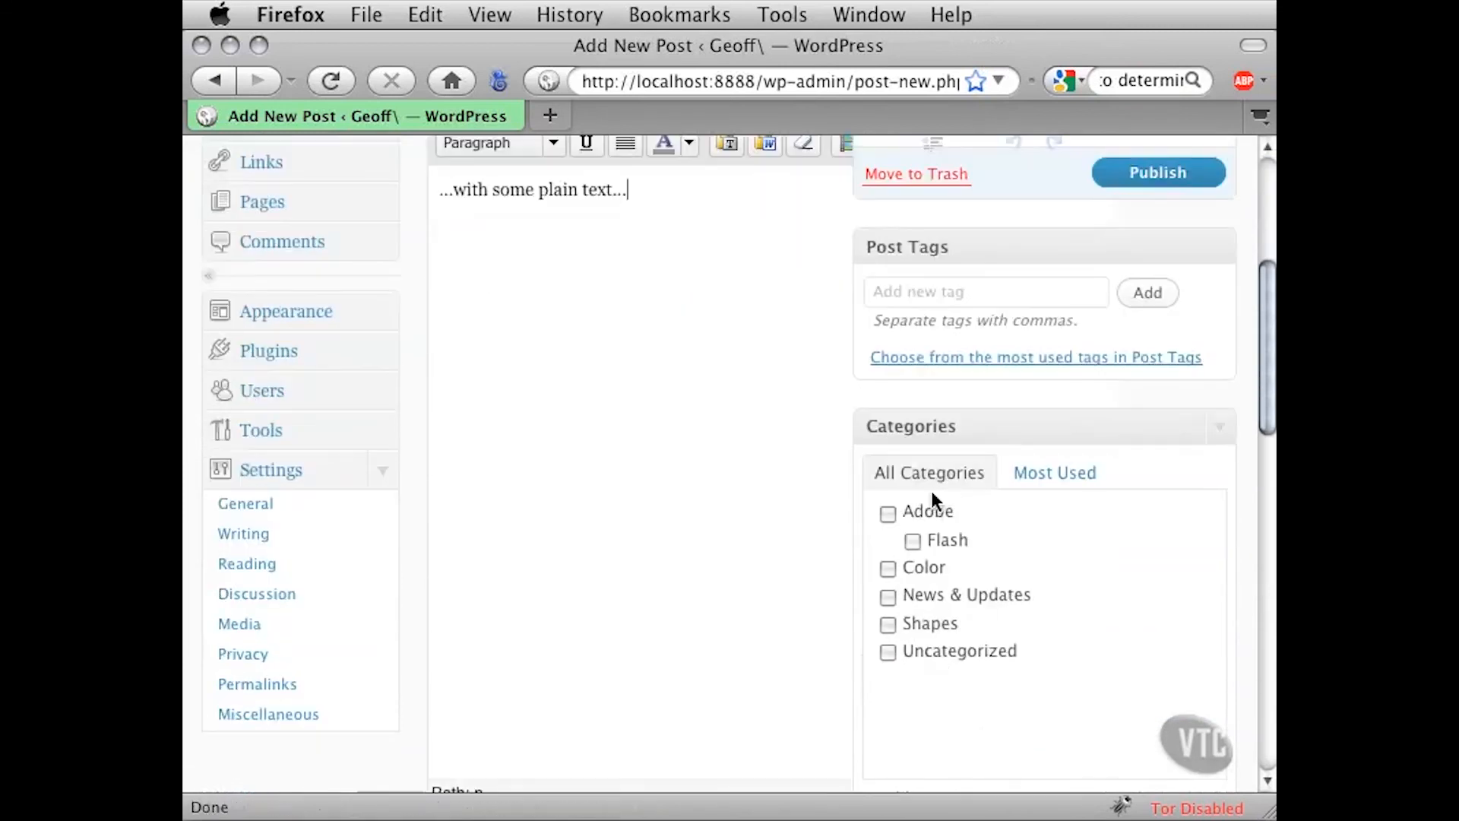
click(1136, 172)
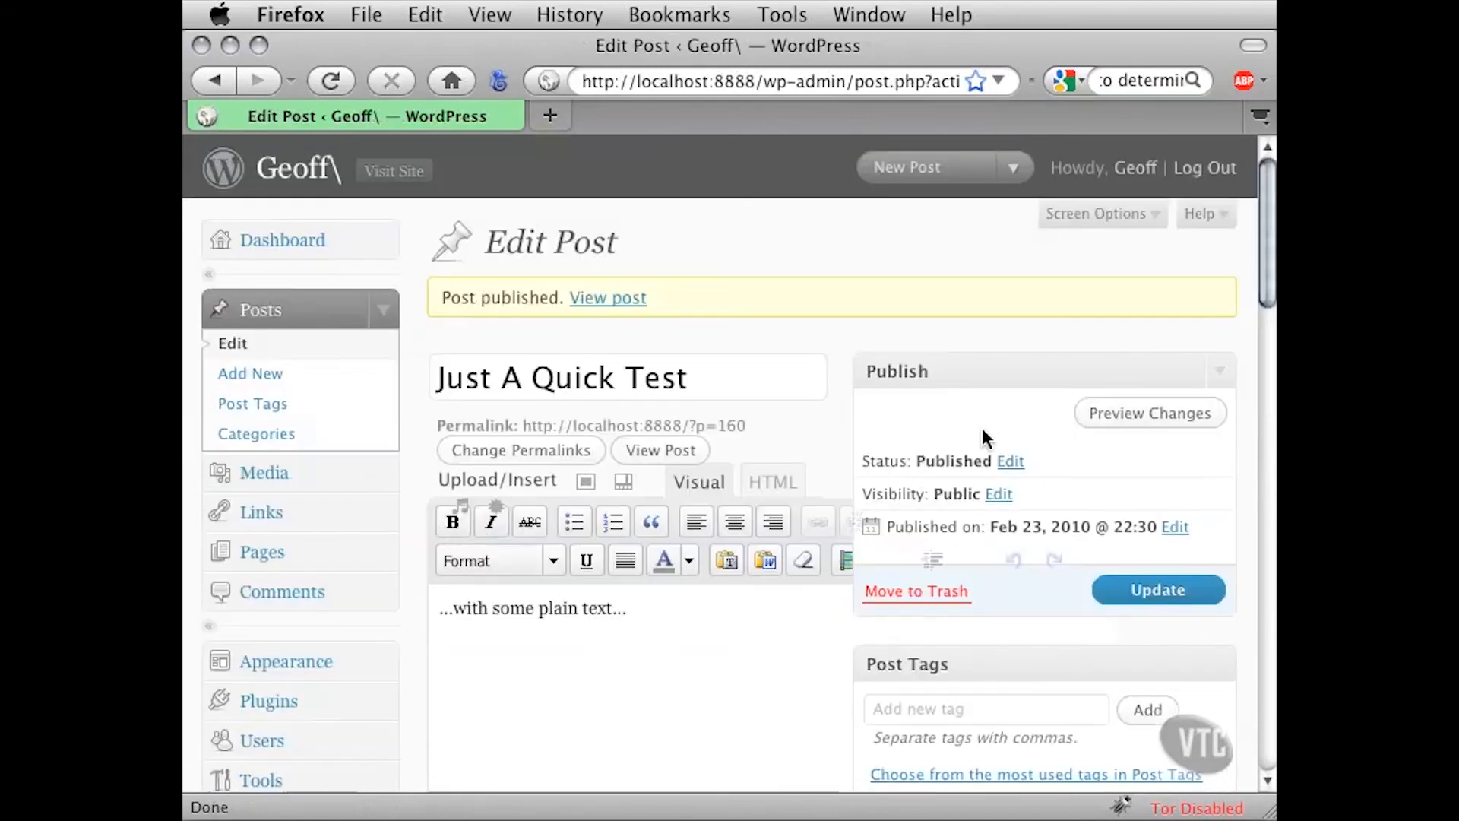
Examine the category assigned to the published post in its editor and on the live site, and close the site tab
drag(1261, 234, 1258, 338)
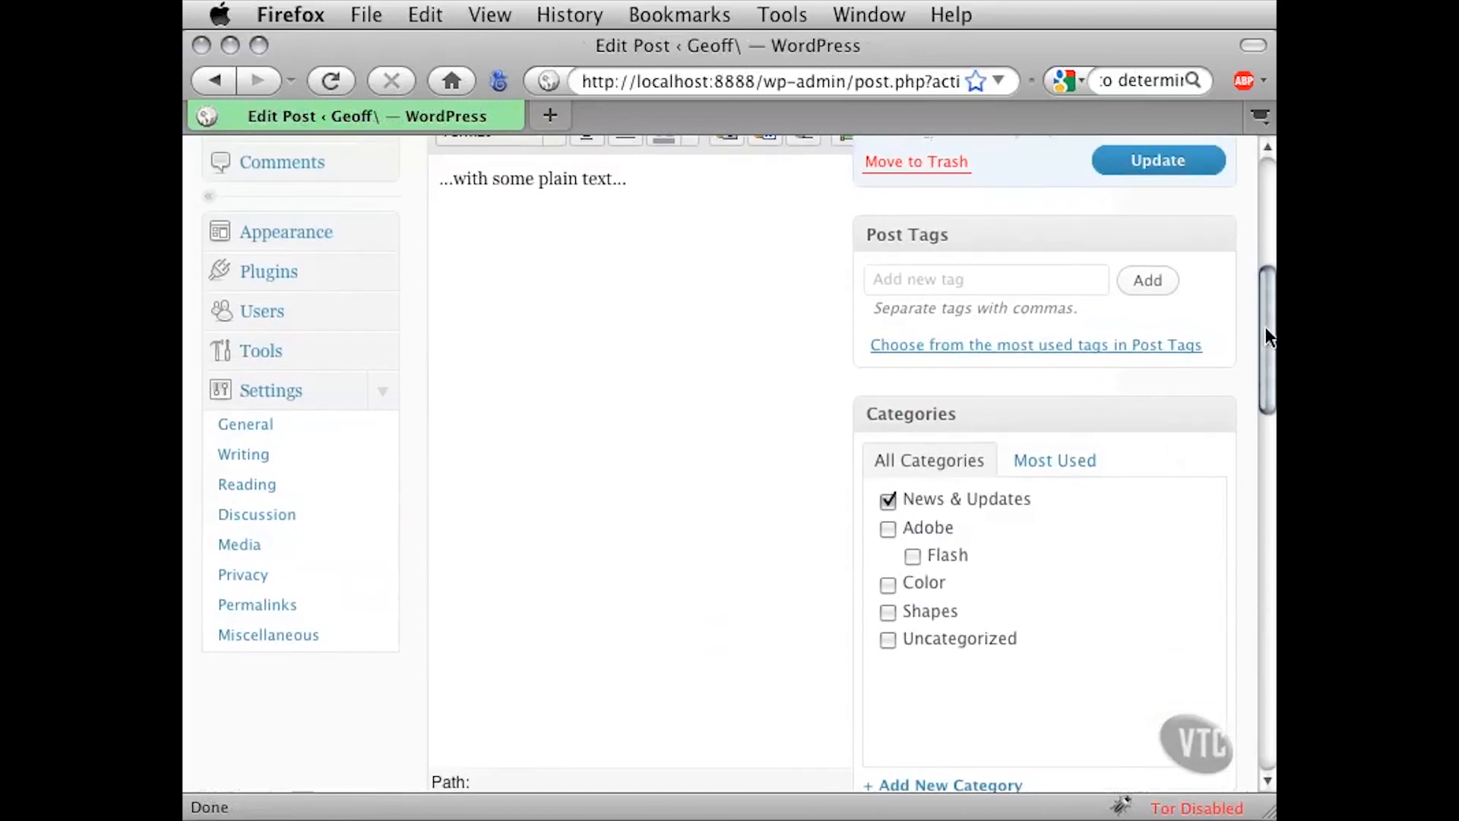
drag(1266, 337, 1269, 211)
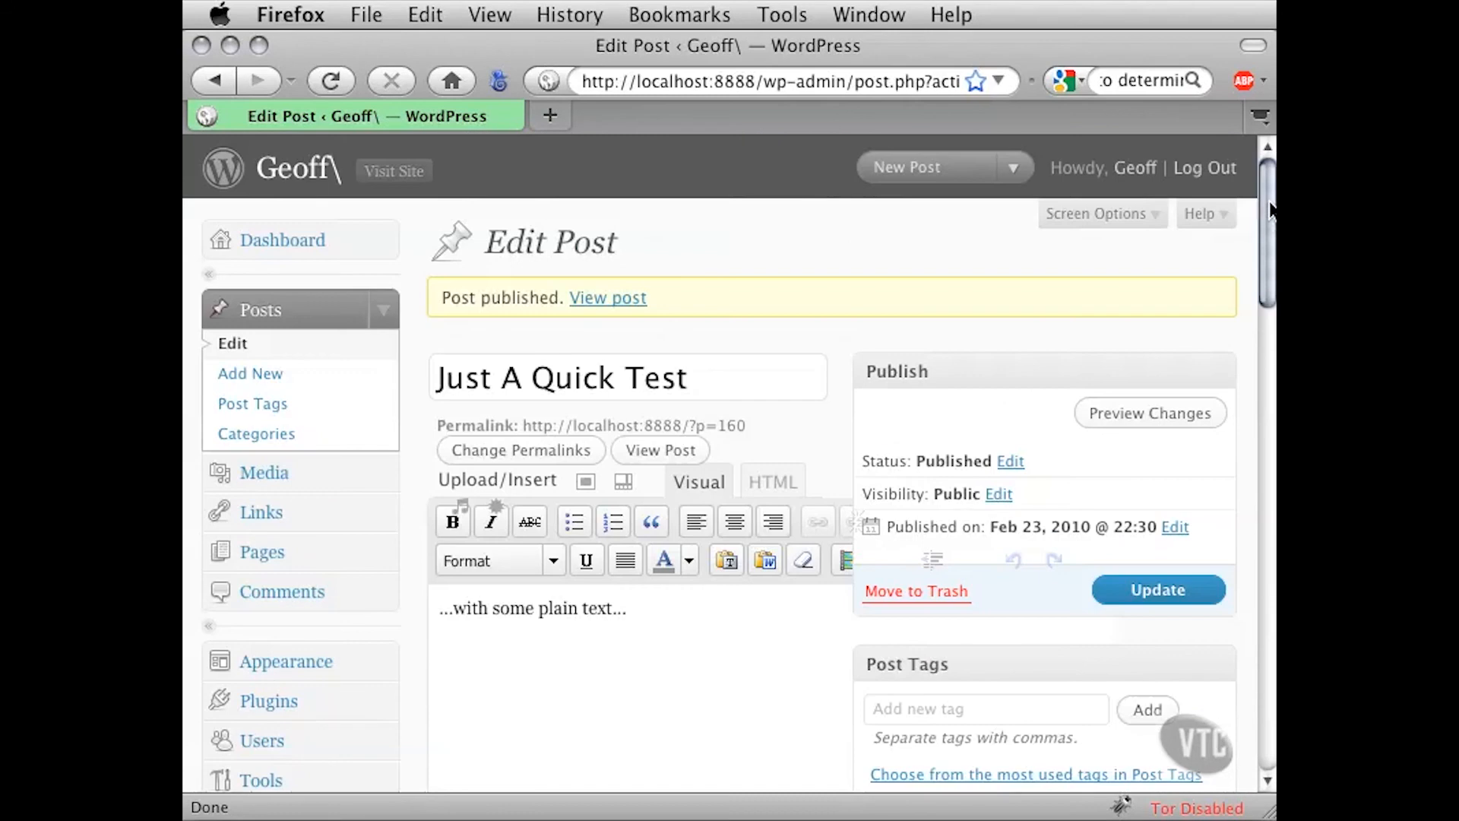
click(397, 170)
click(579, 123)
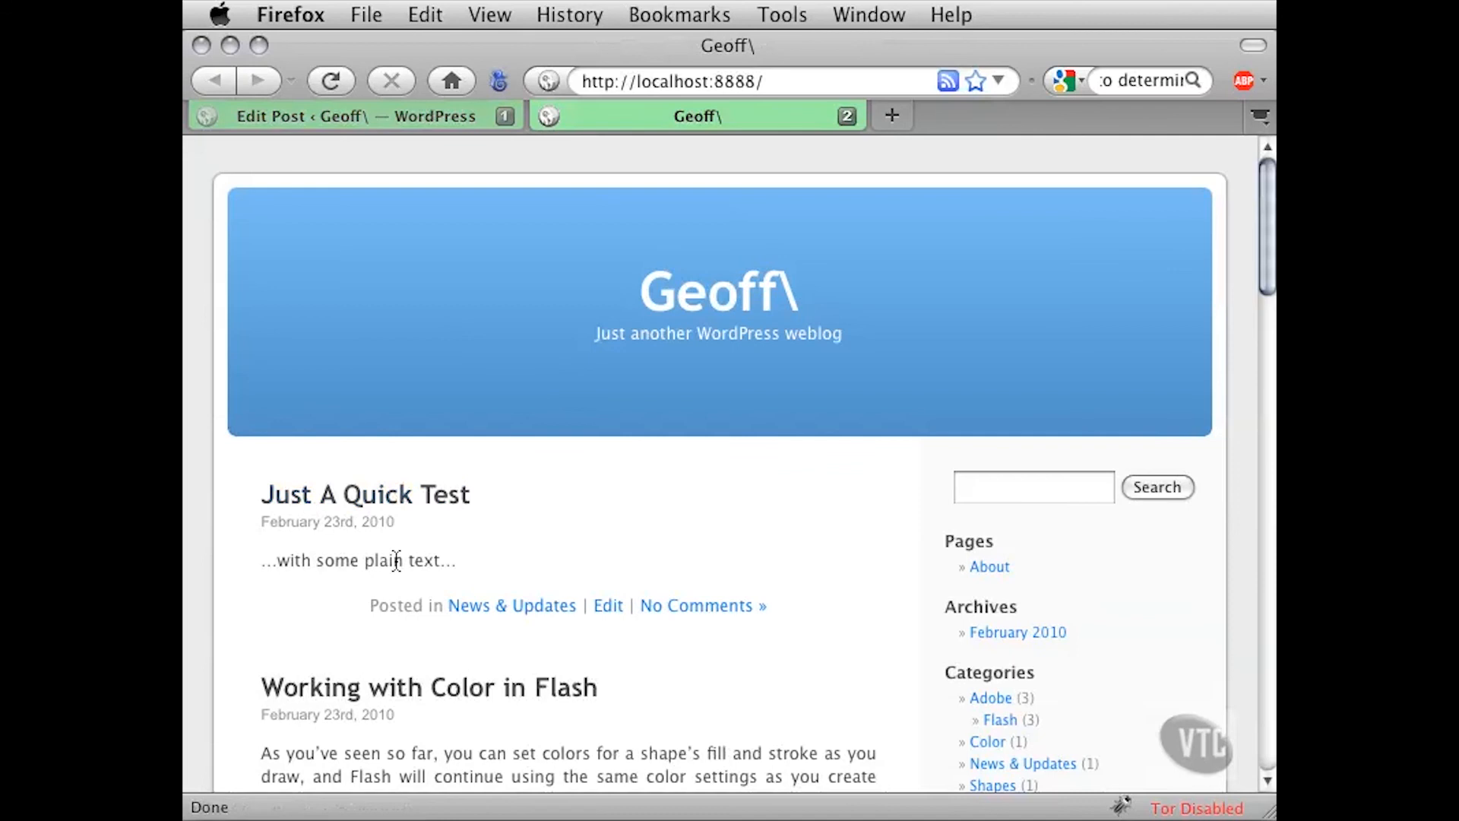
drag(368, 606, 581, 608)
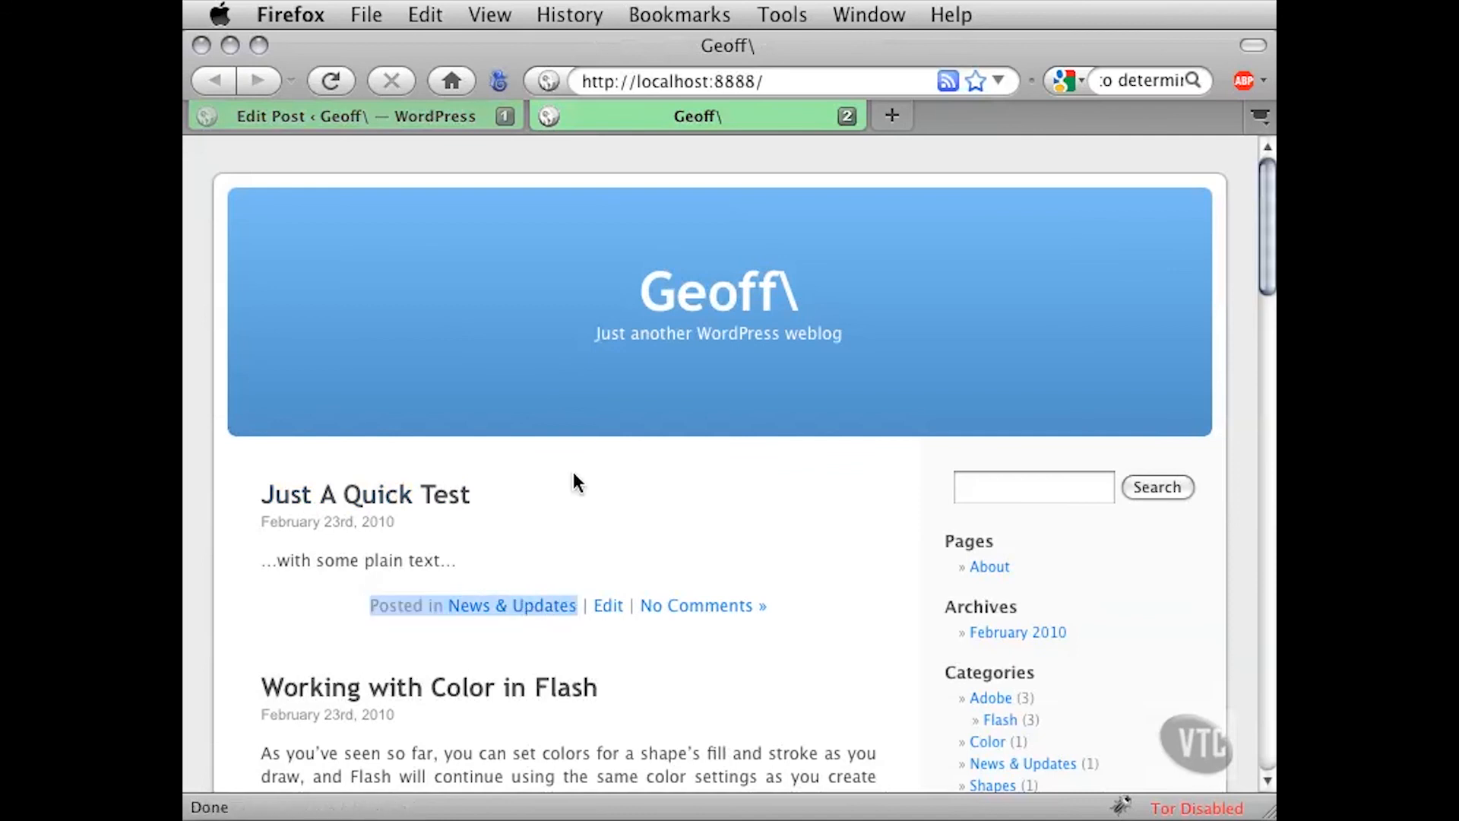
click(575, 483)
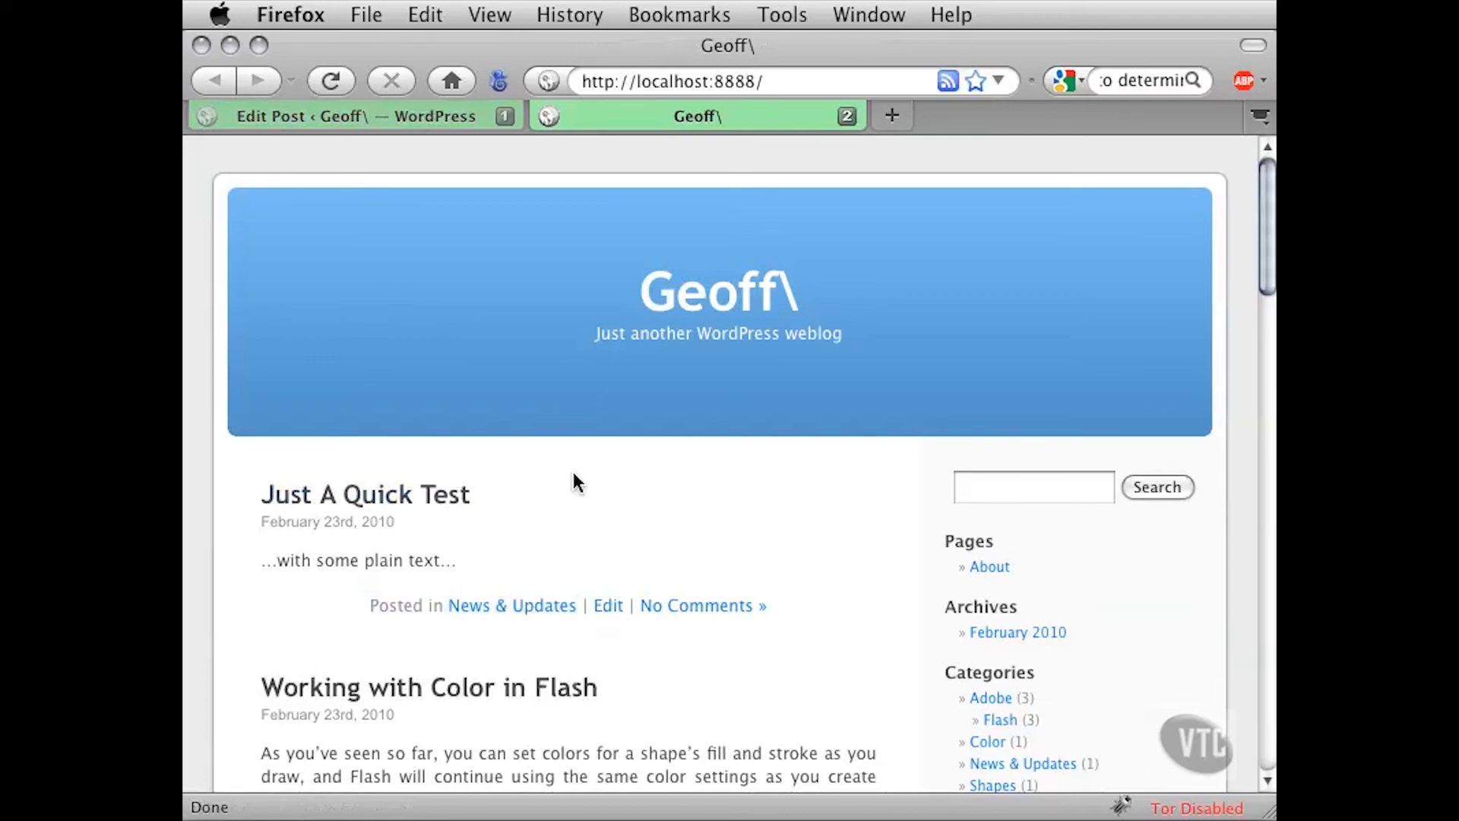
key(super+w)
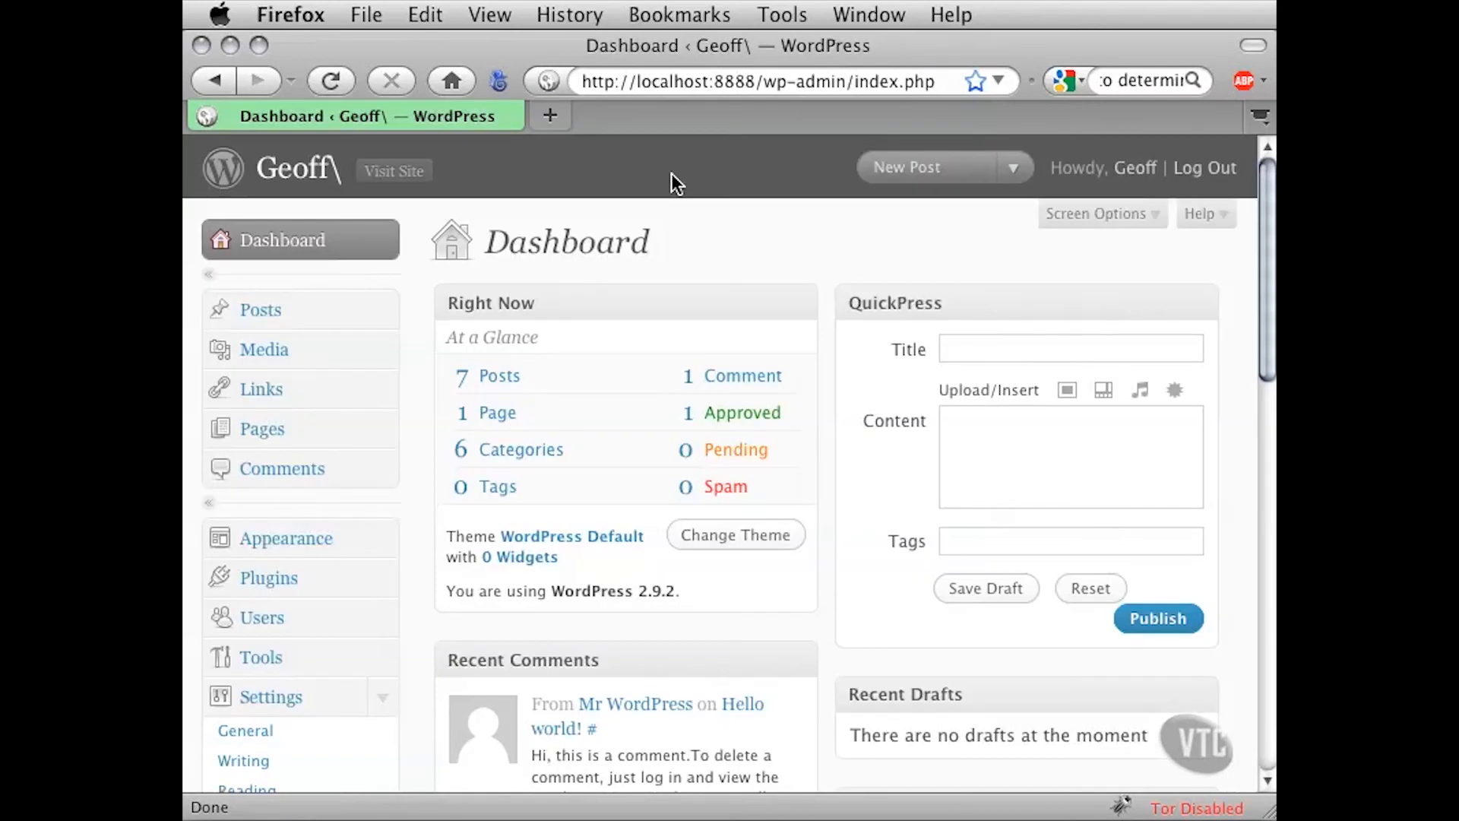
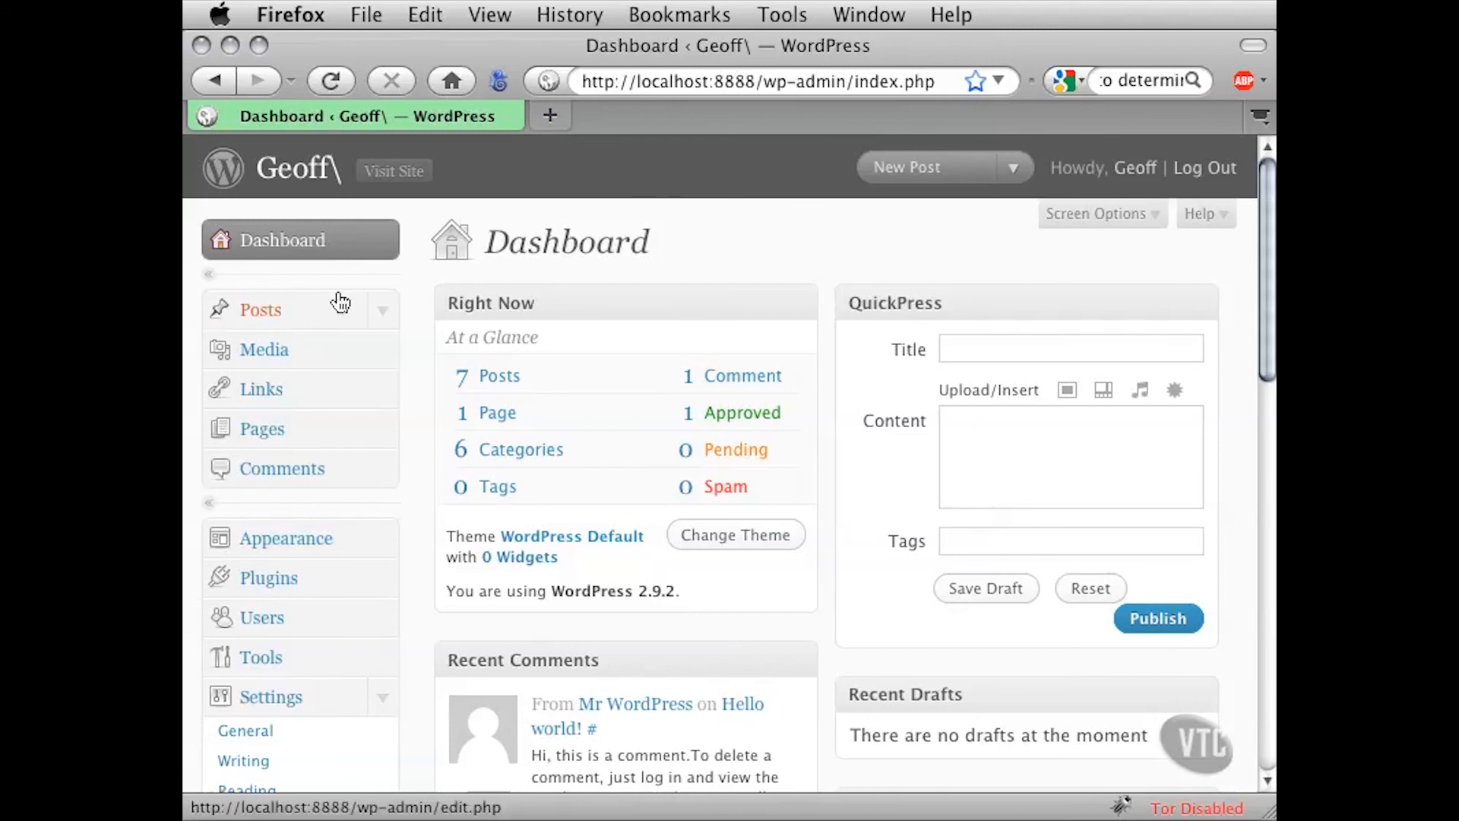
Move the post "Just A Quick Test" to the trash from the posts list
click(313, 312)
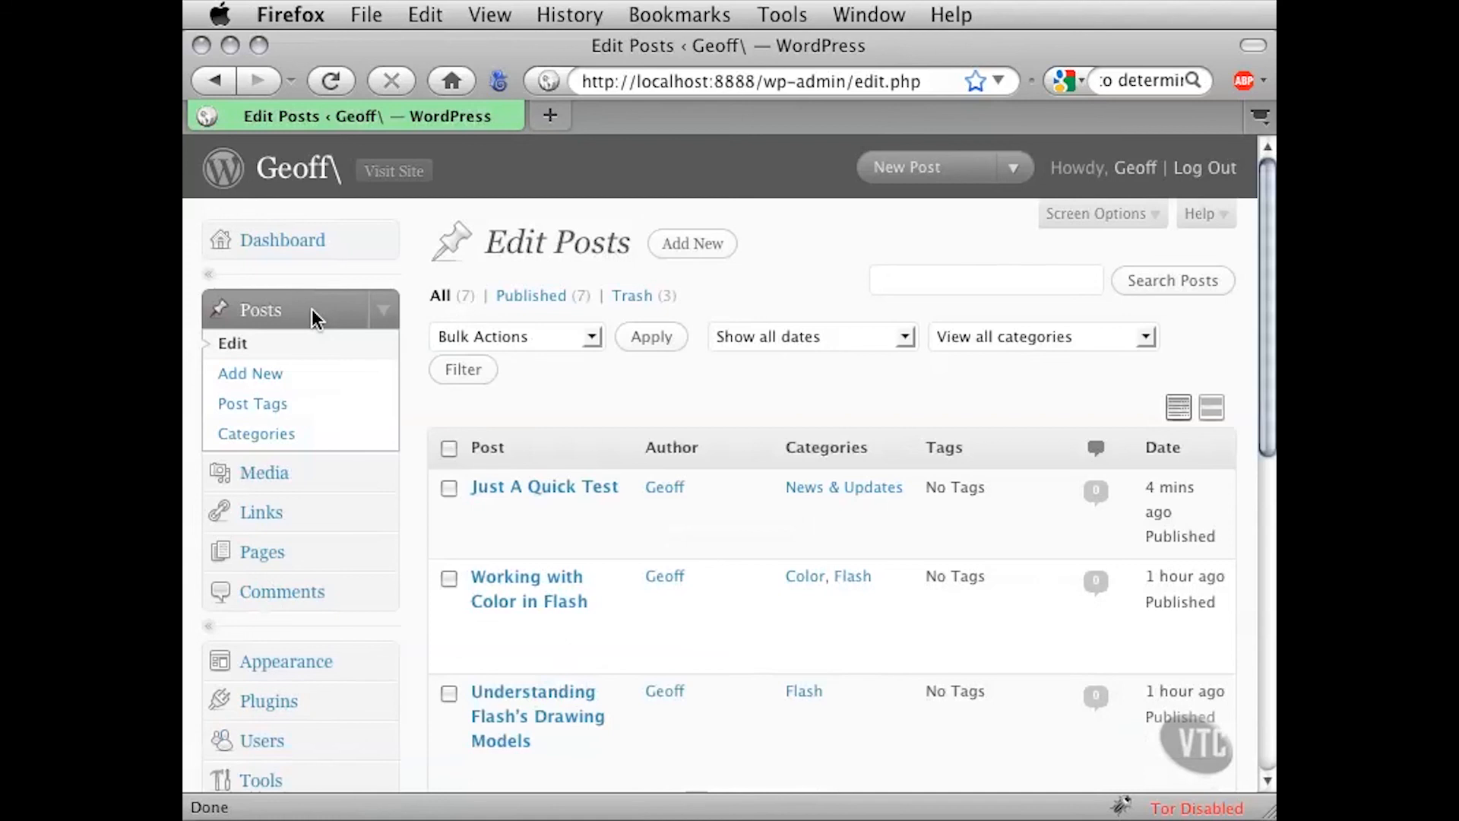
mouse_move(490, 536)
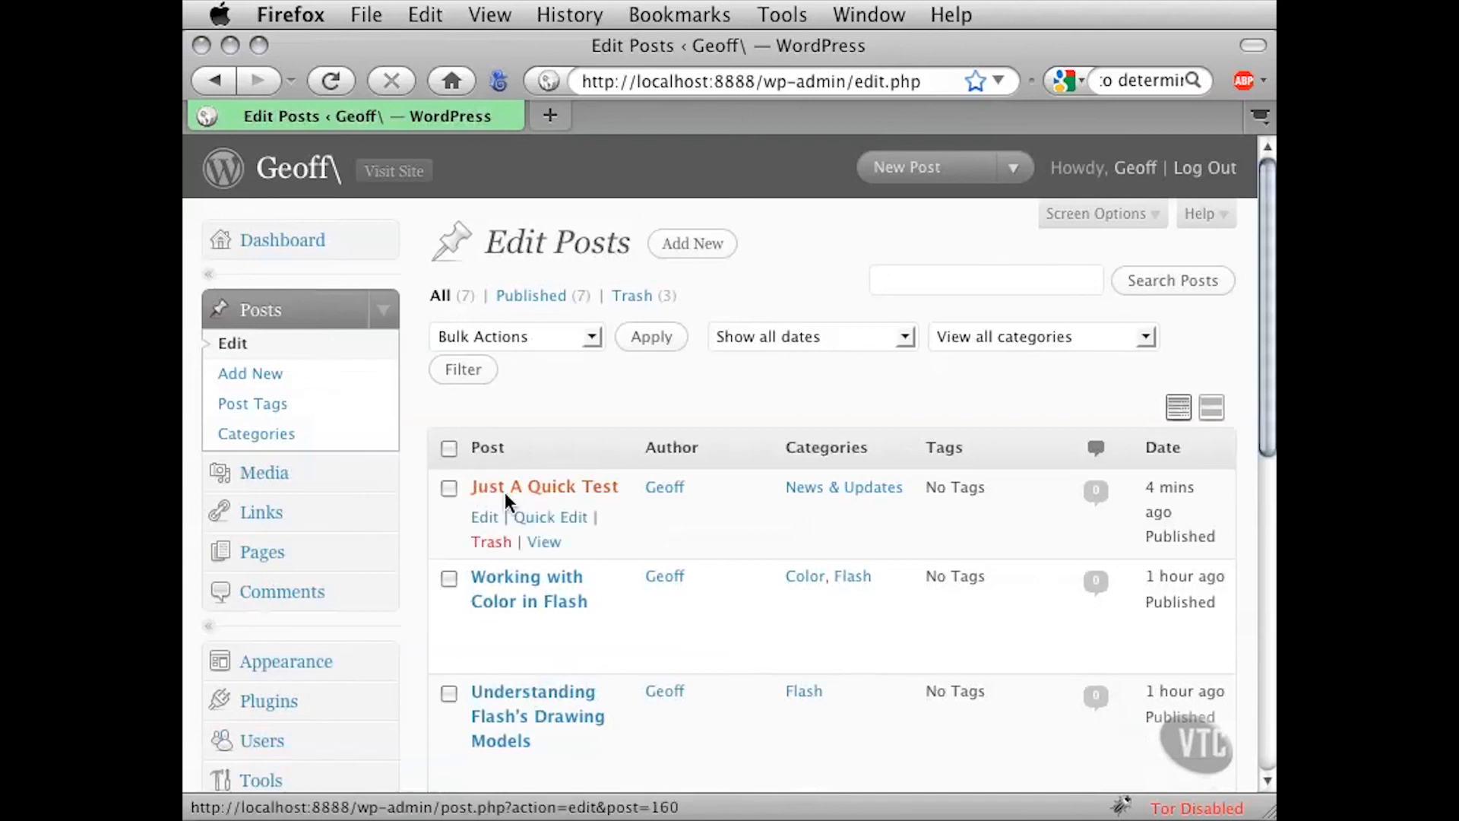
click(486, 543)
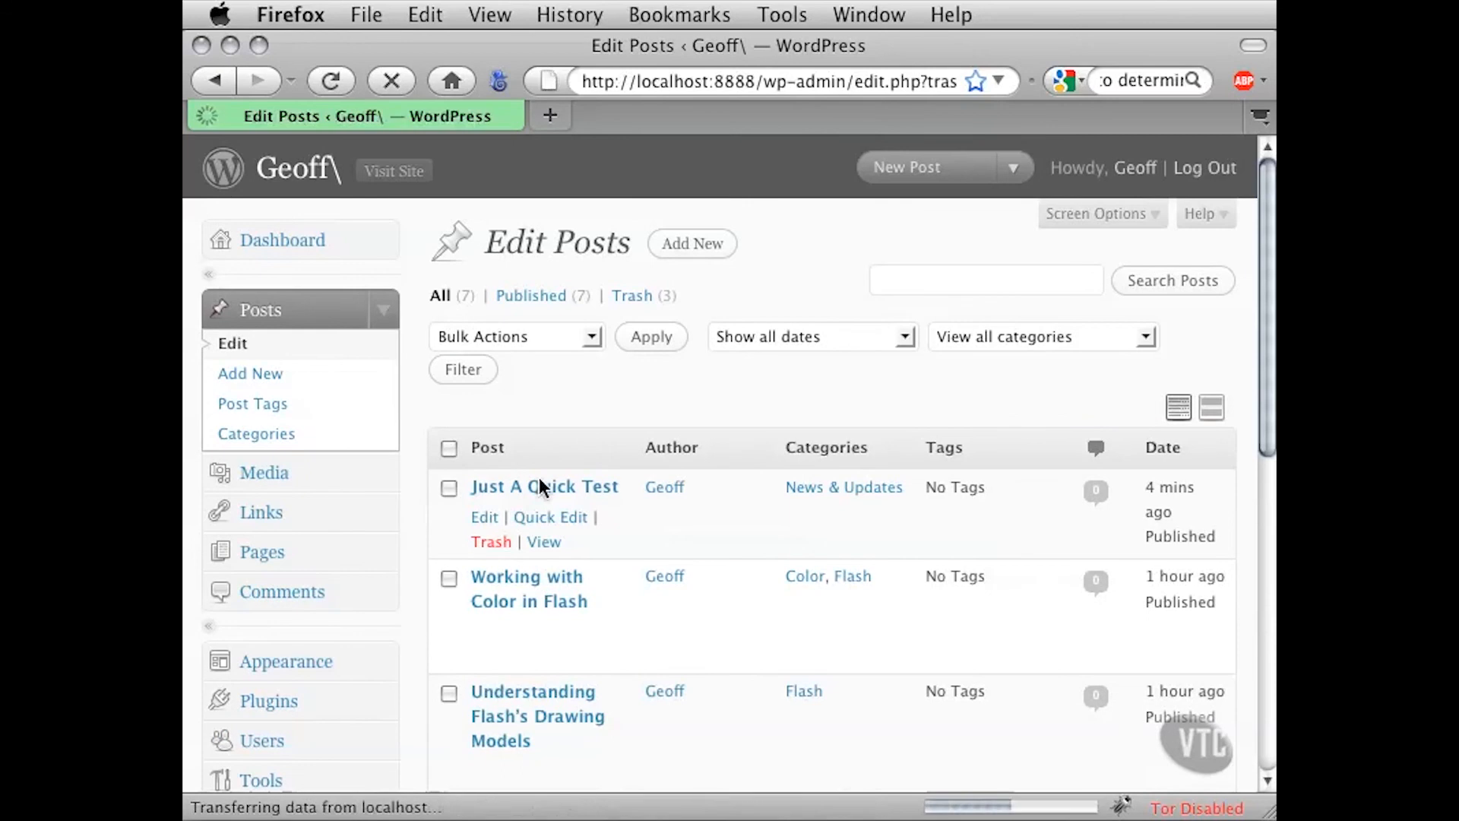
Tag the post "Working with Color in Flash" with the author's full name, Flash, Color, Adobe and animation, and update the post
scroll(432, 564, down, 3)
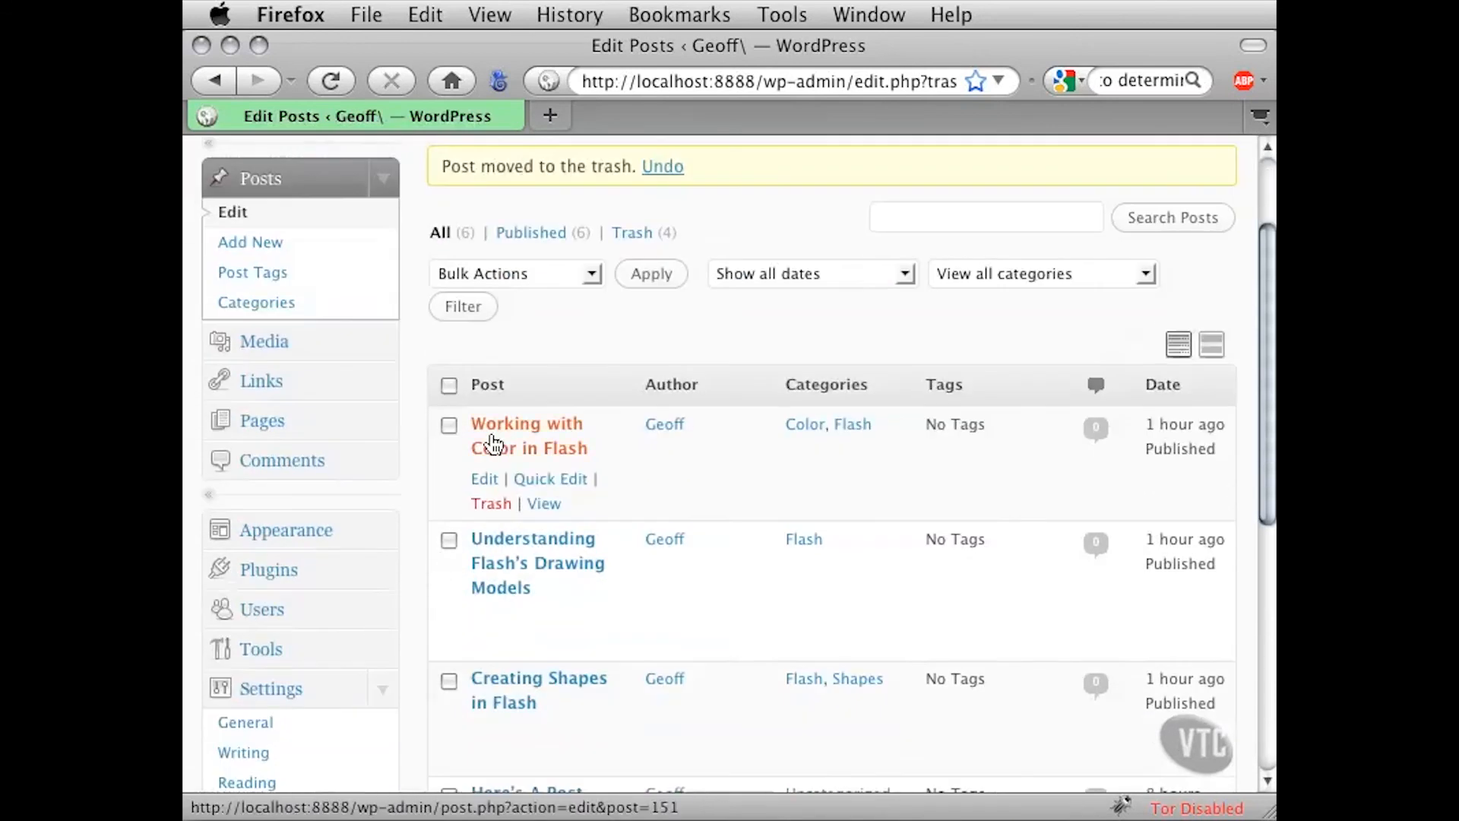
click(506, 448)
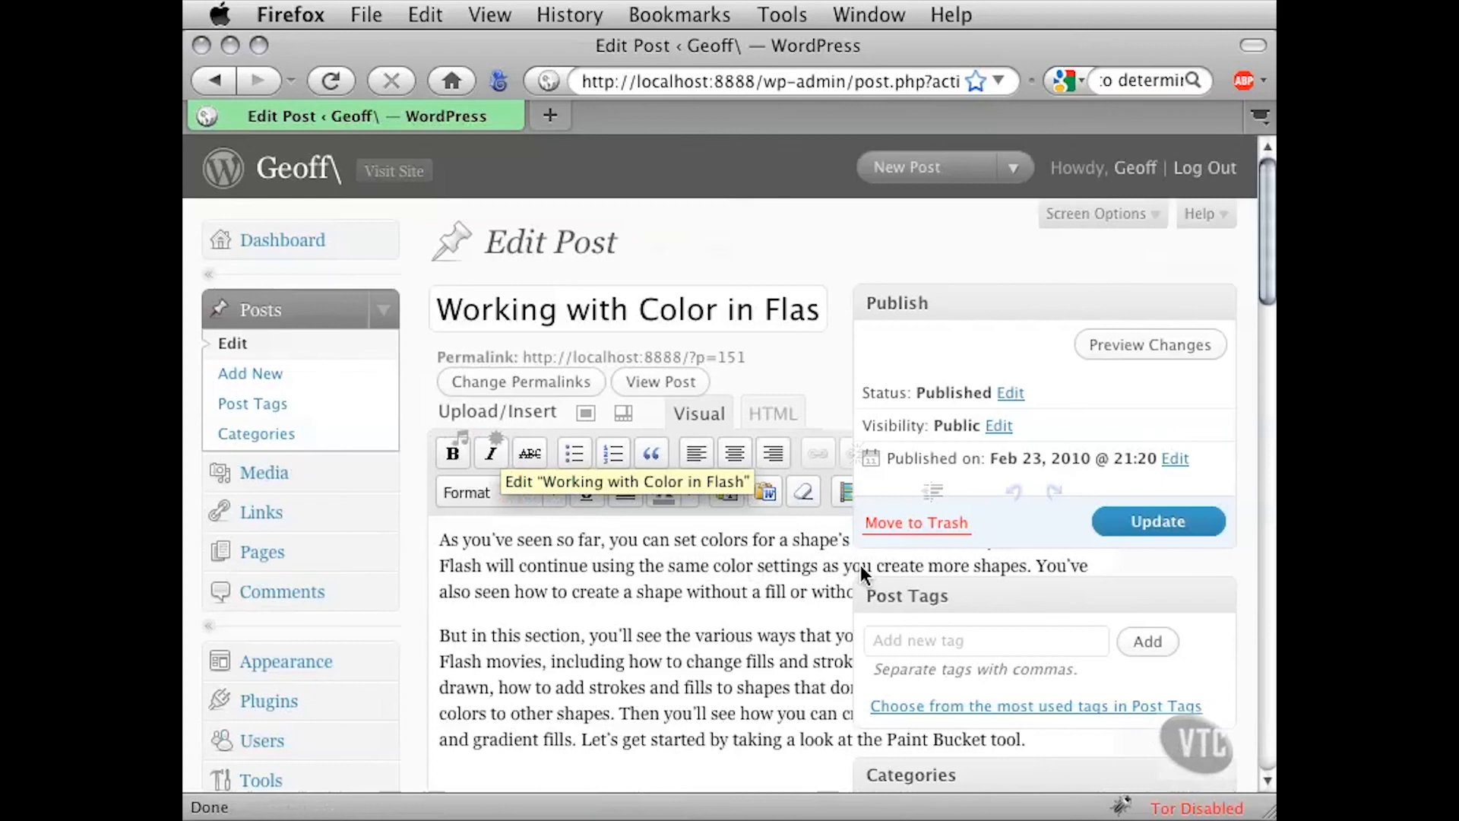
scroll(932, 552, down, 3)
scroll(932, 552, down, 2)
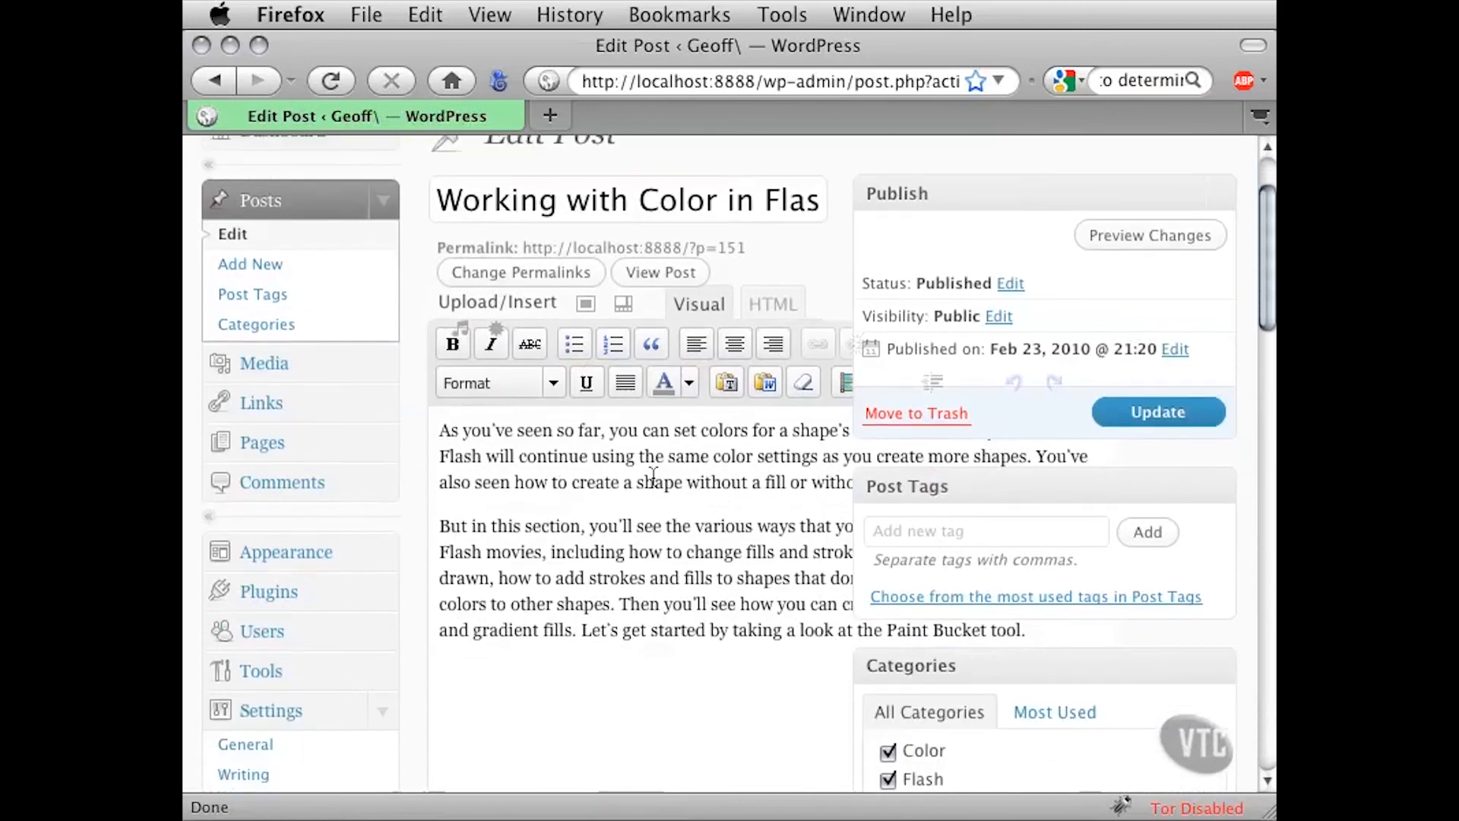
scroll(793, 535, down, 2)
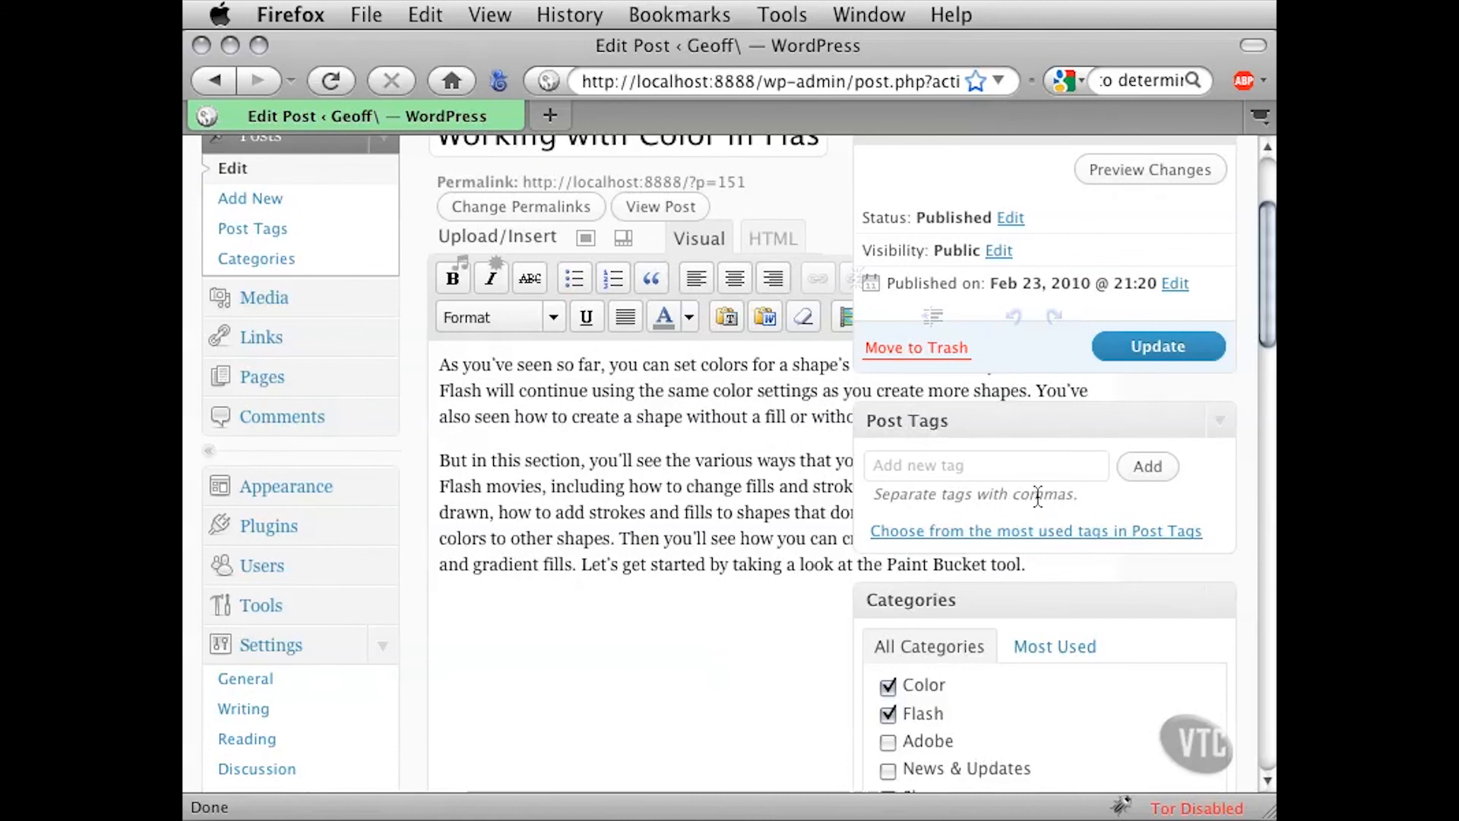
click(902, 472)
text(Geoff Blake)
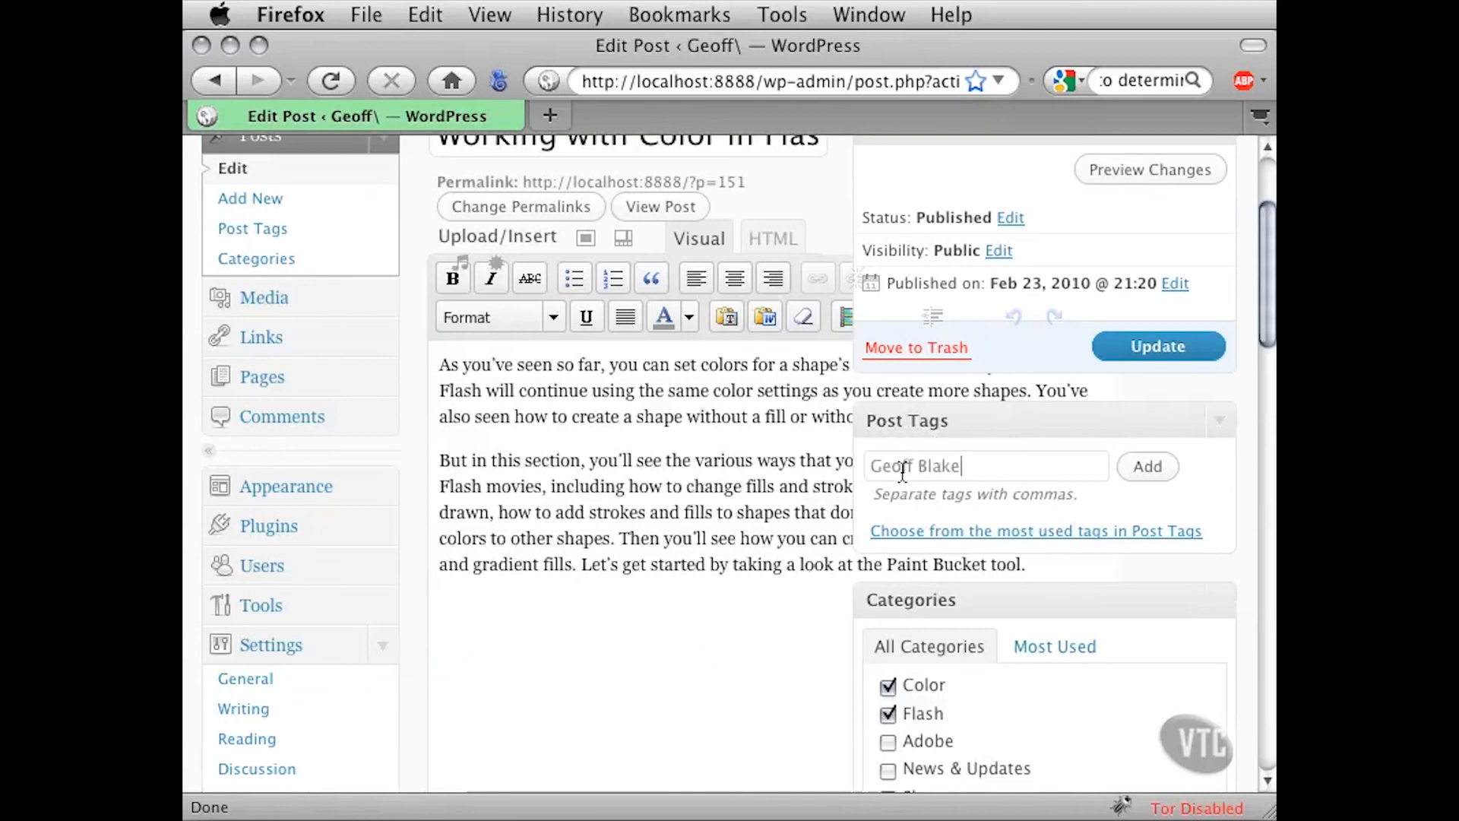
text(, Flash, Color, Adobe)
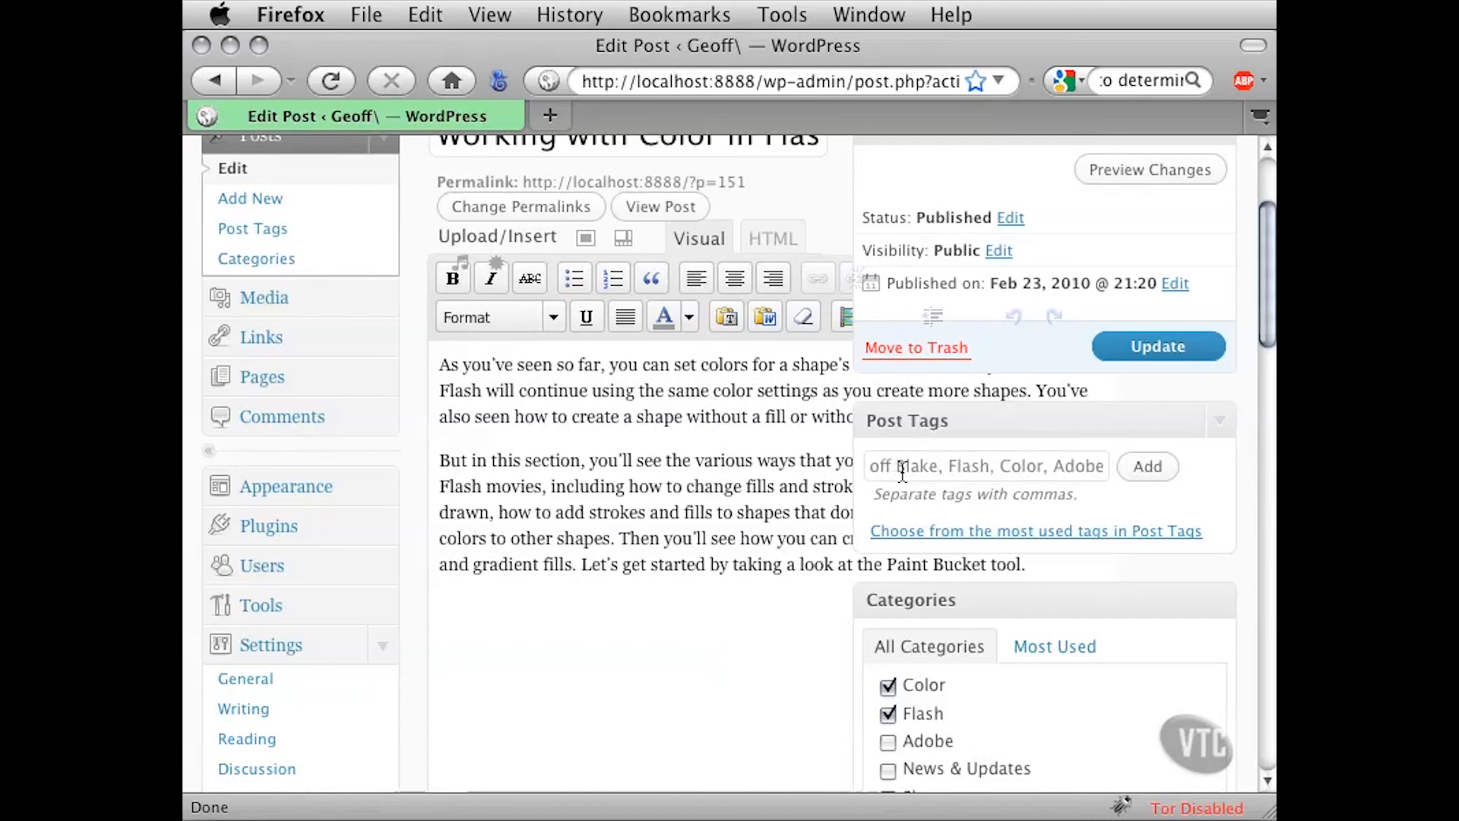
text(, )
text(ani)
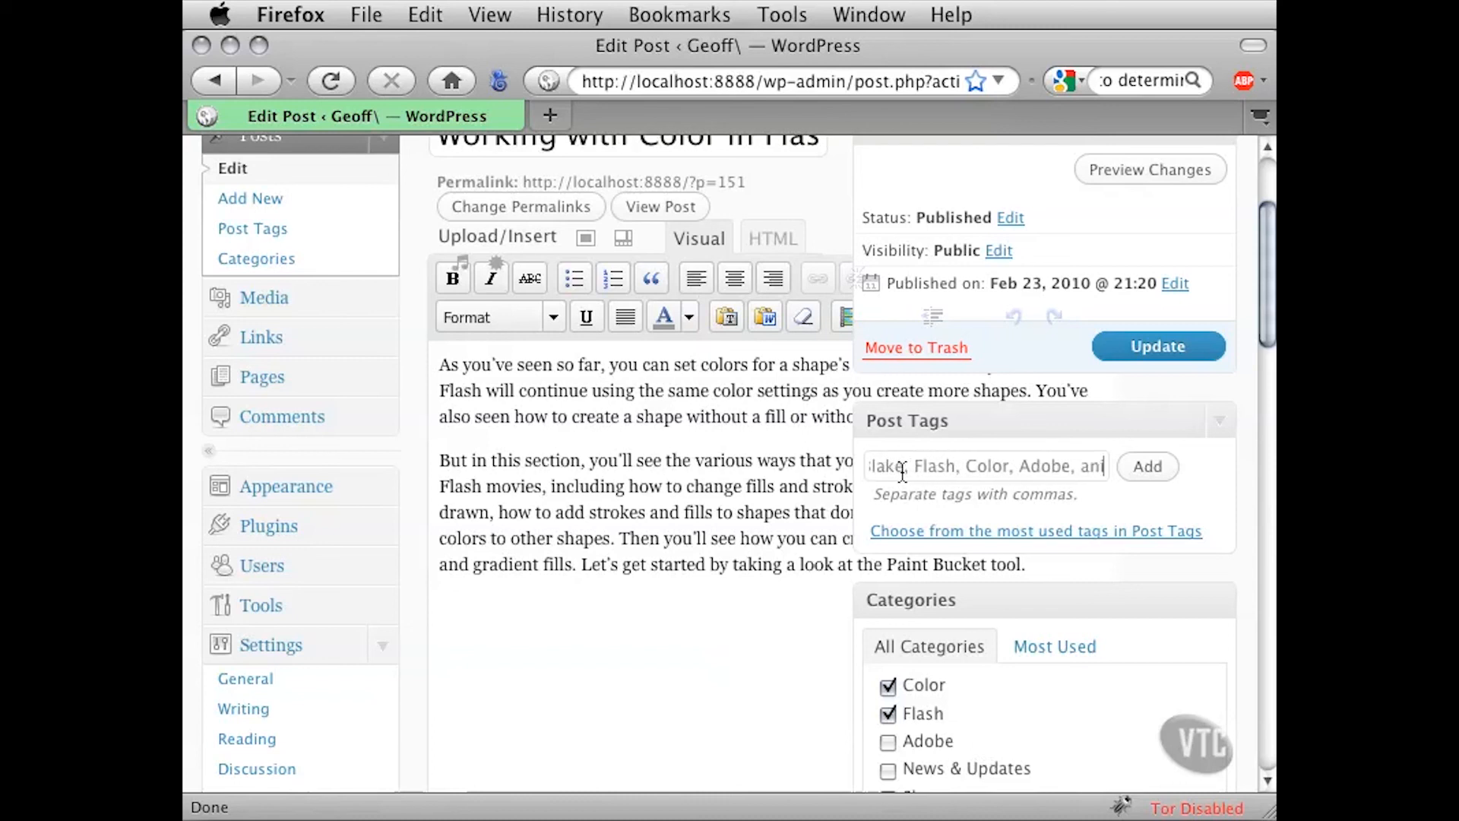
text(mation)
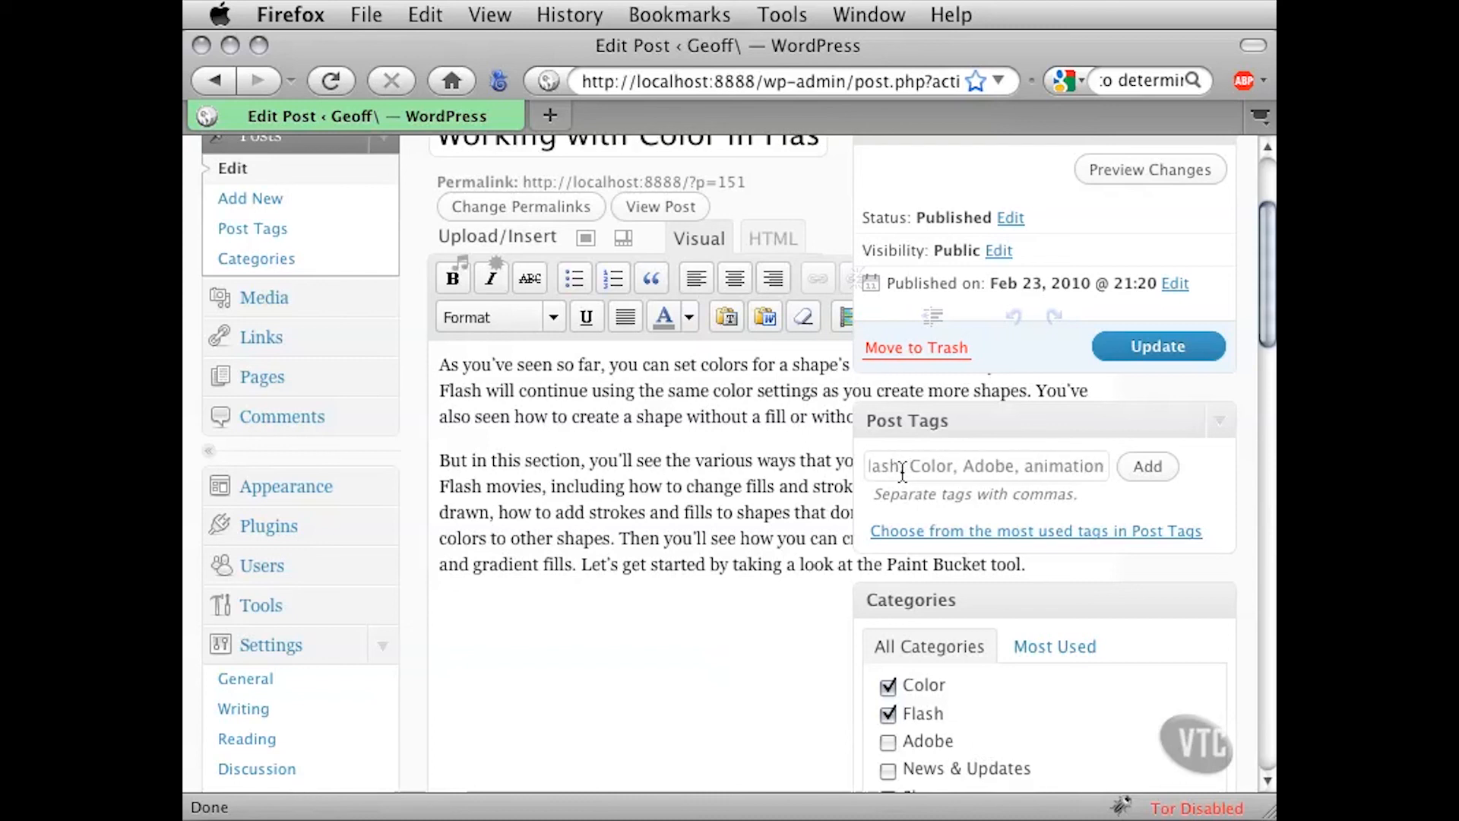
click(1142, 469)
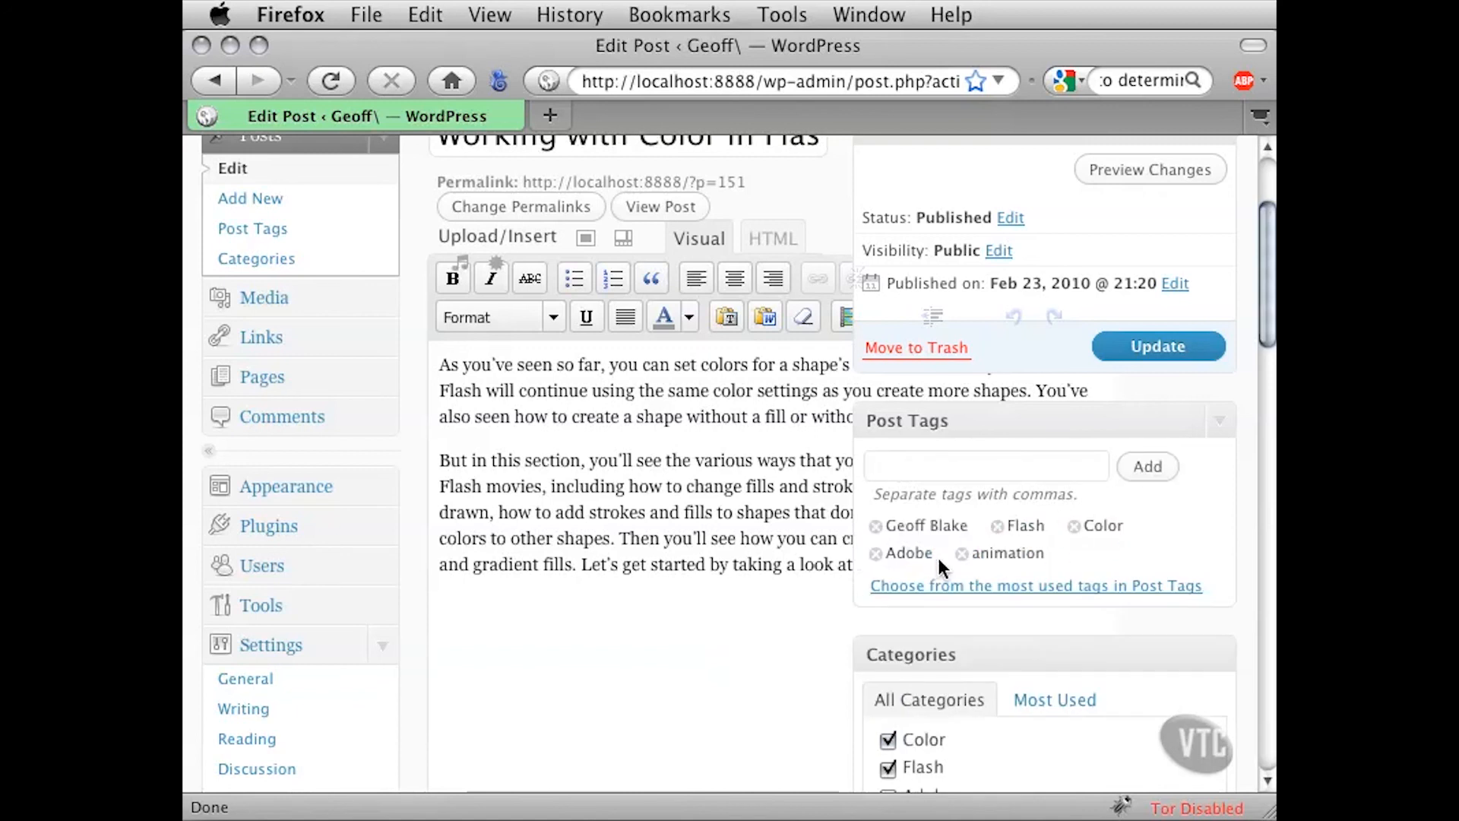
click(1135, 357)
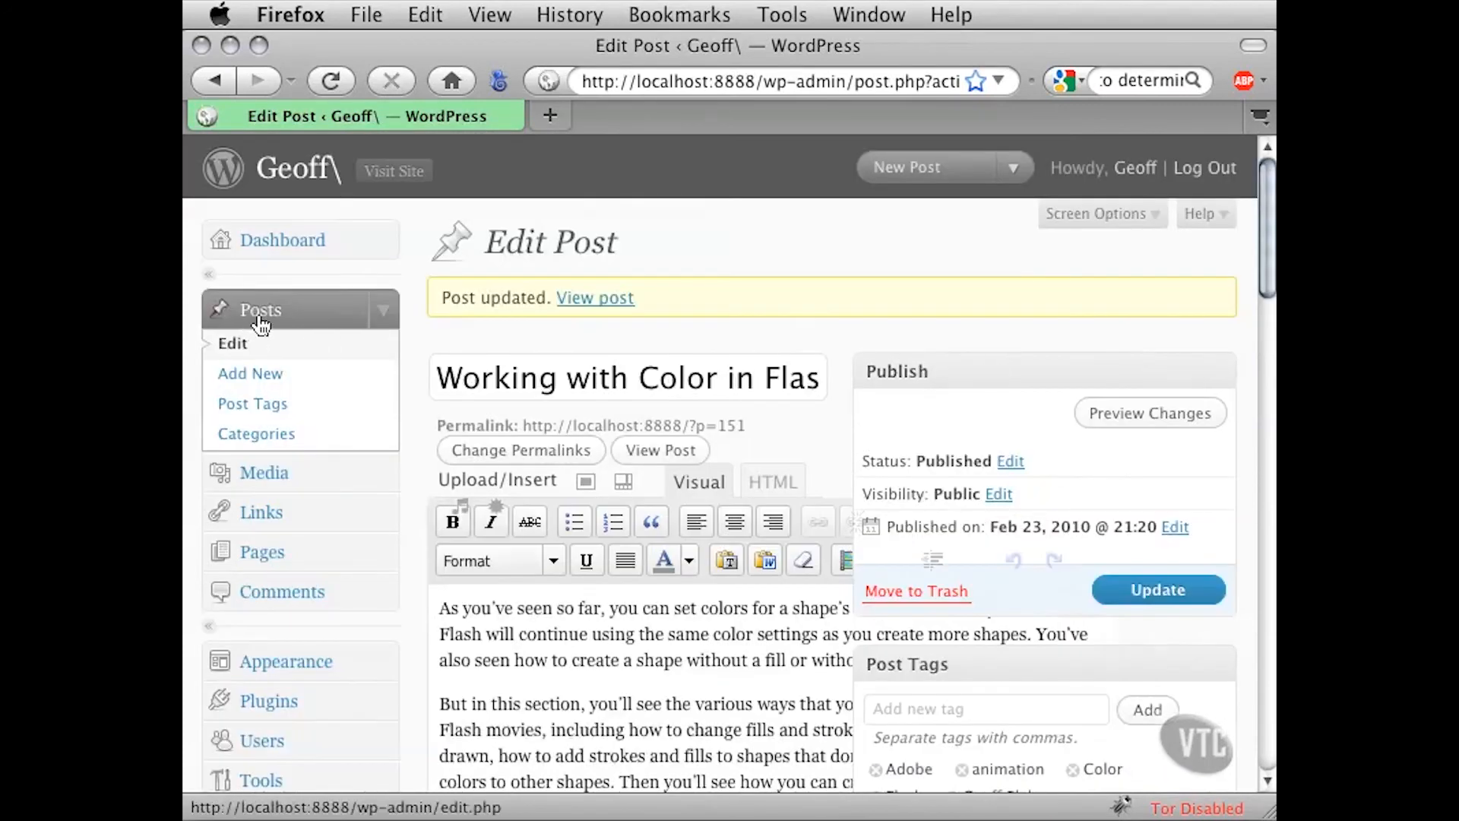
Tag the post "Understanding Flash's Drawing Models" with the author's full name, Adobe, Flash, Drawing, vector and animation, and update the post
click(297, 343)
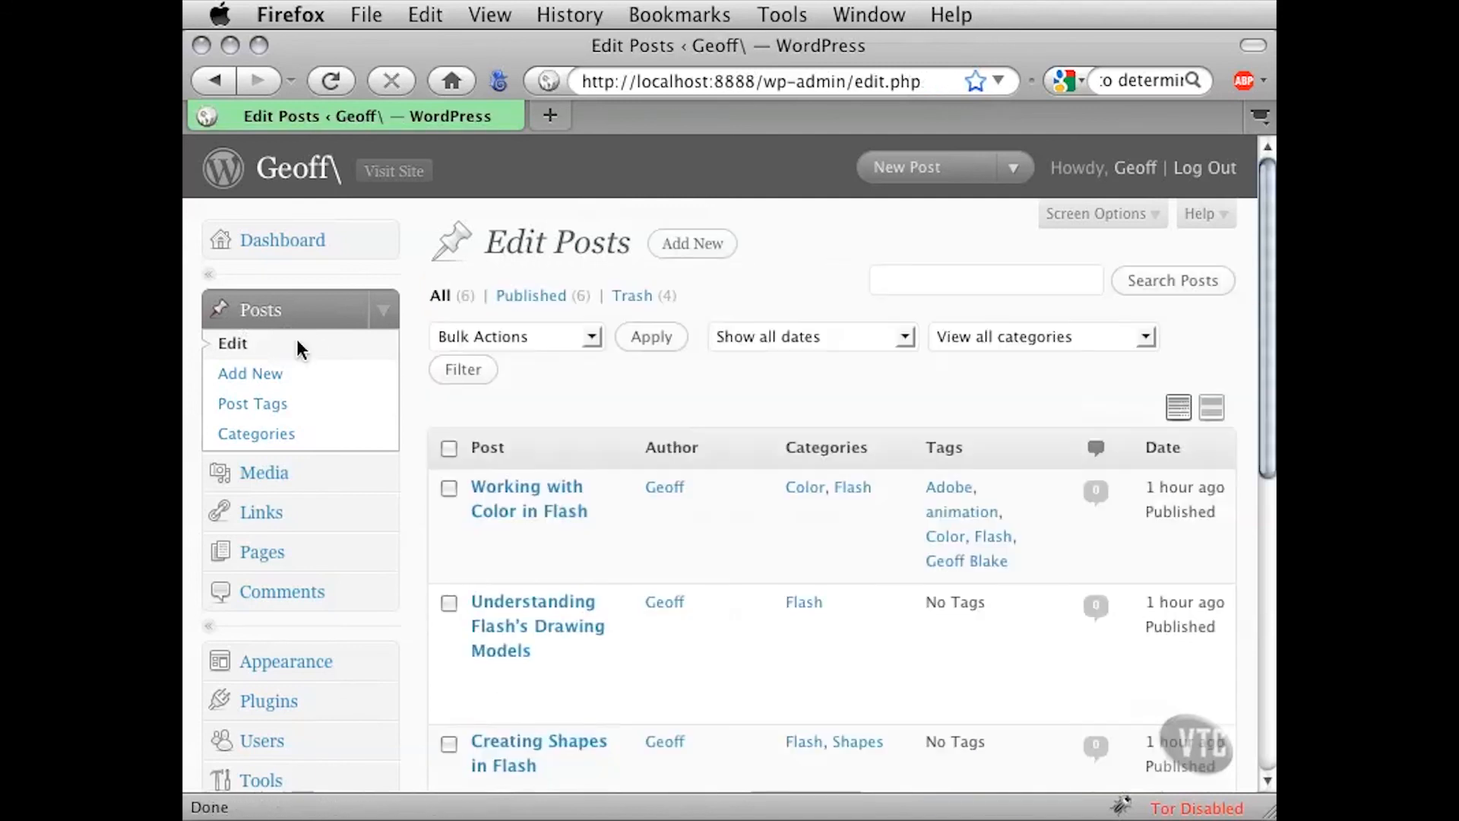
click(520, 624)
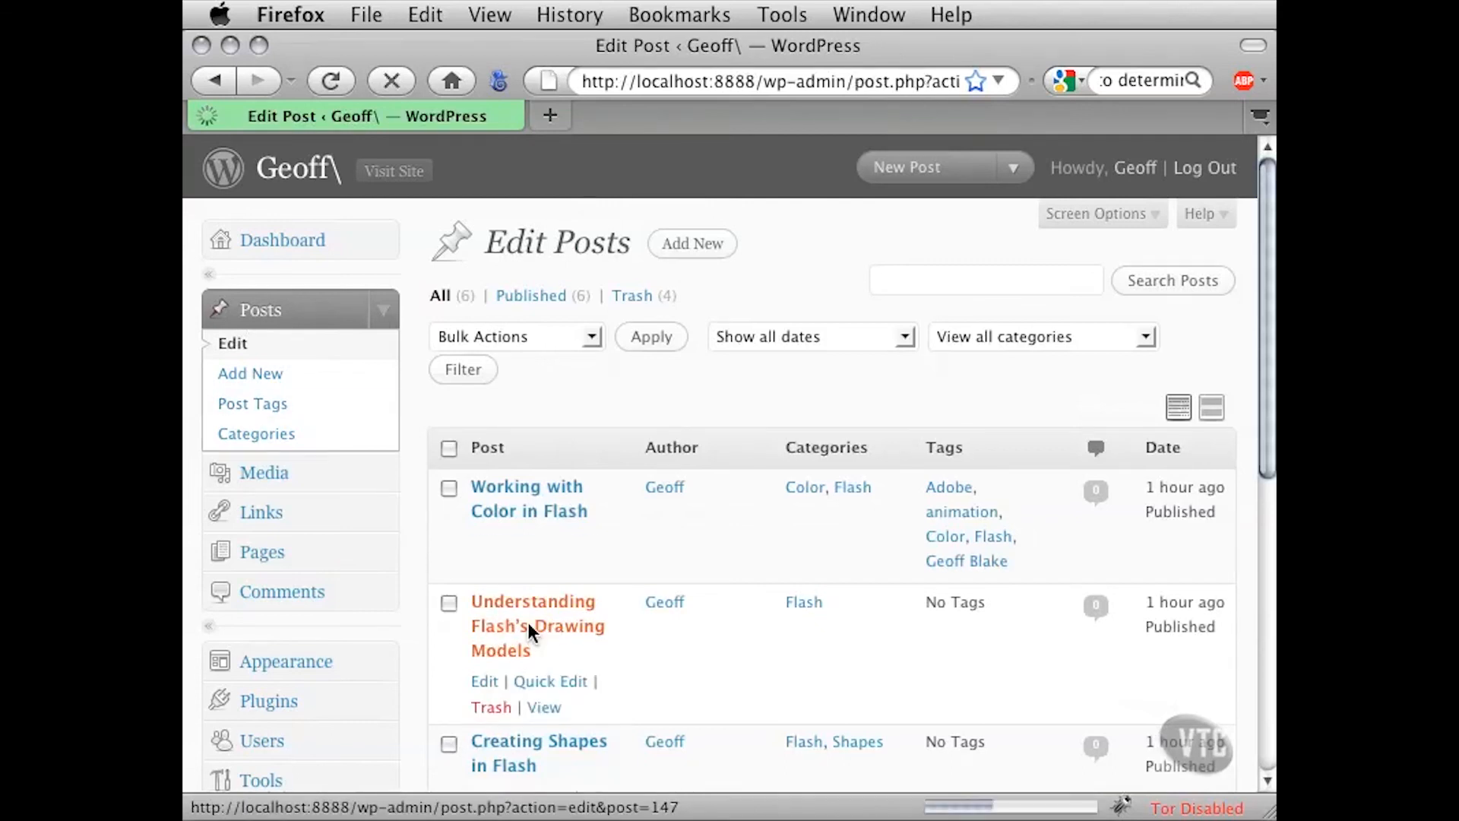
click(928, 635)
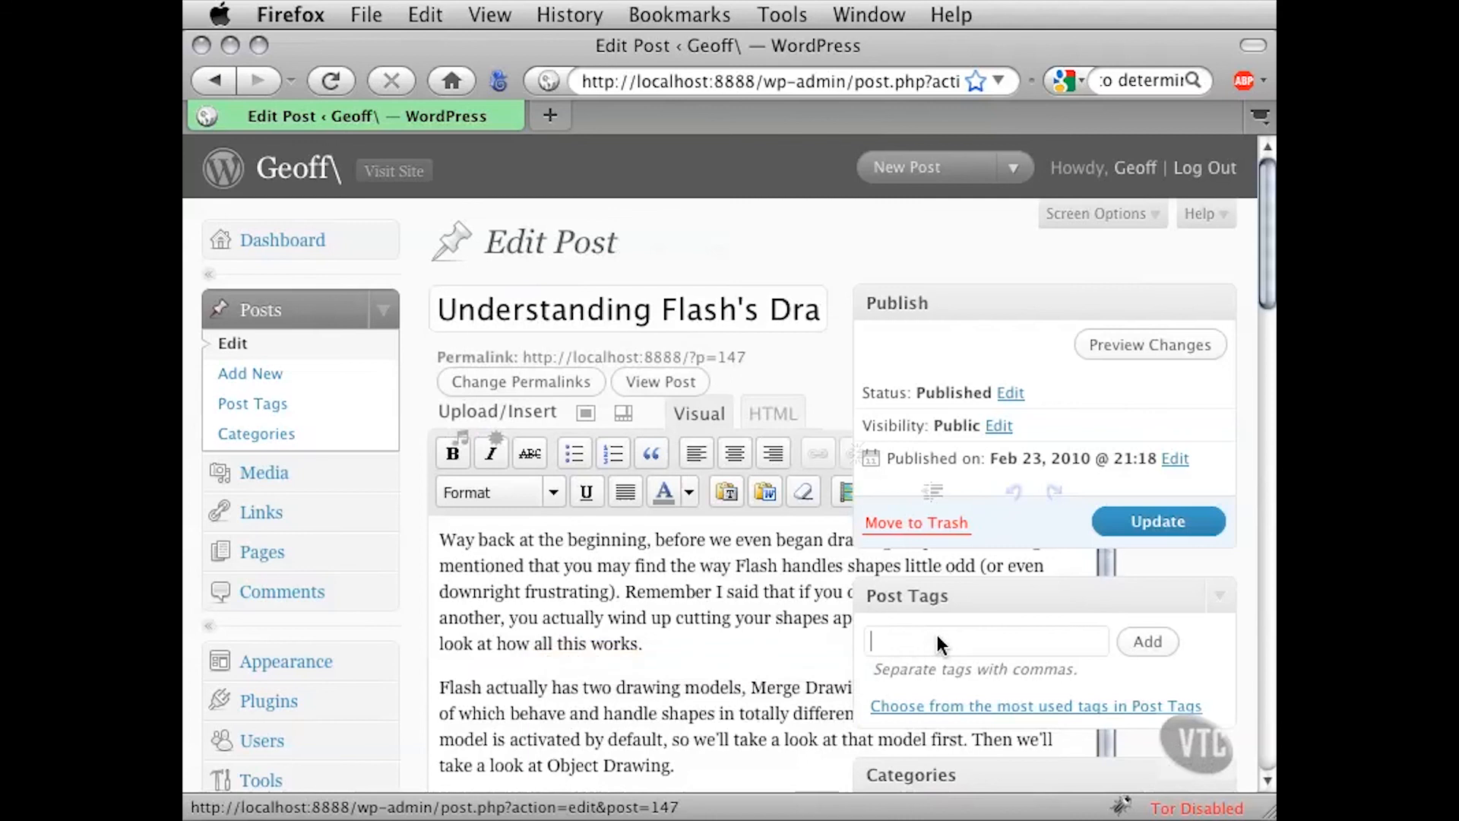
scroll(933, 634, down, 2)
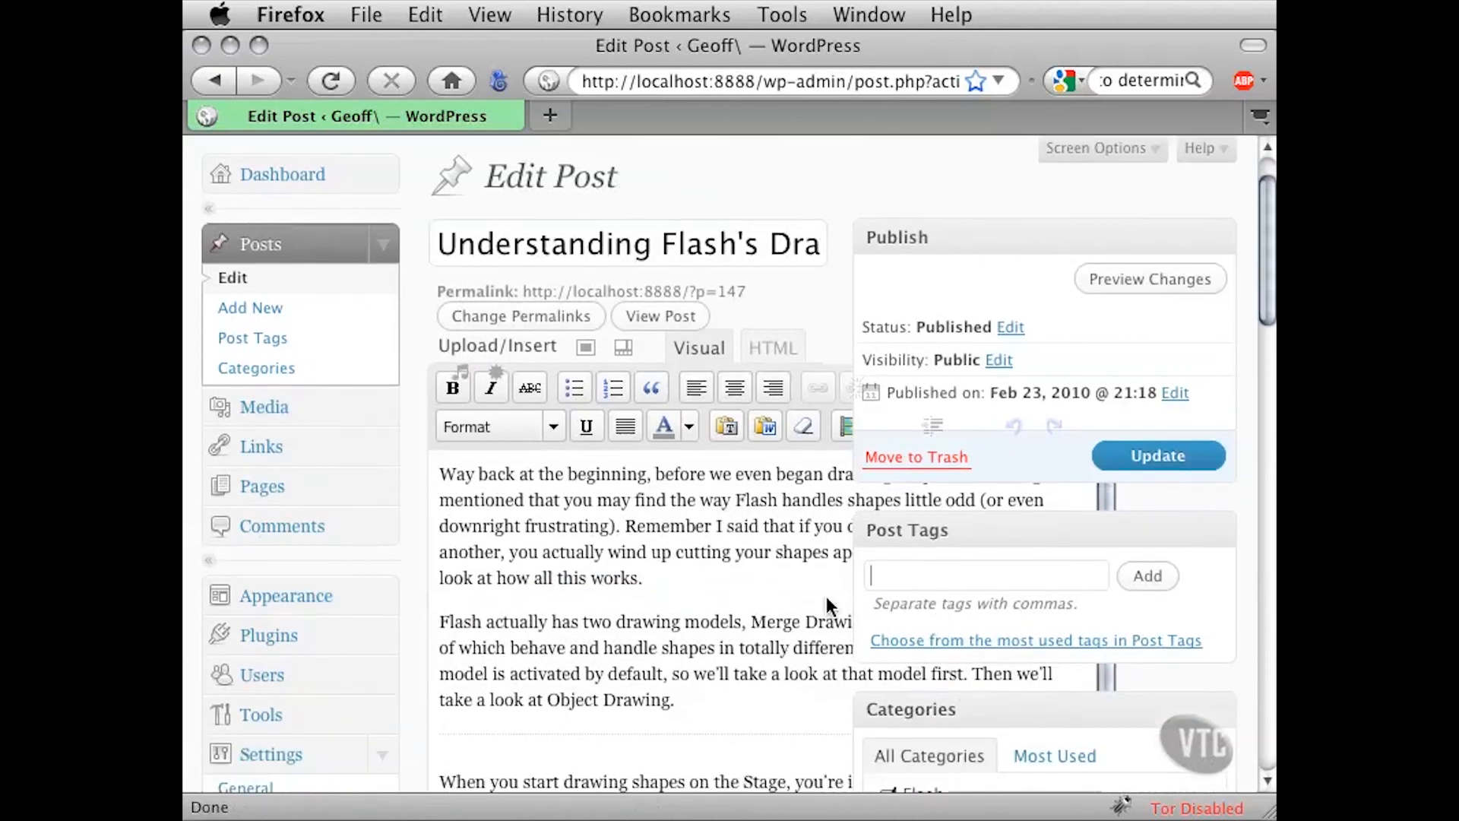
text(Geoff Blake, Adobe,)
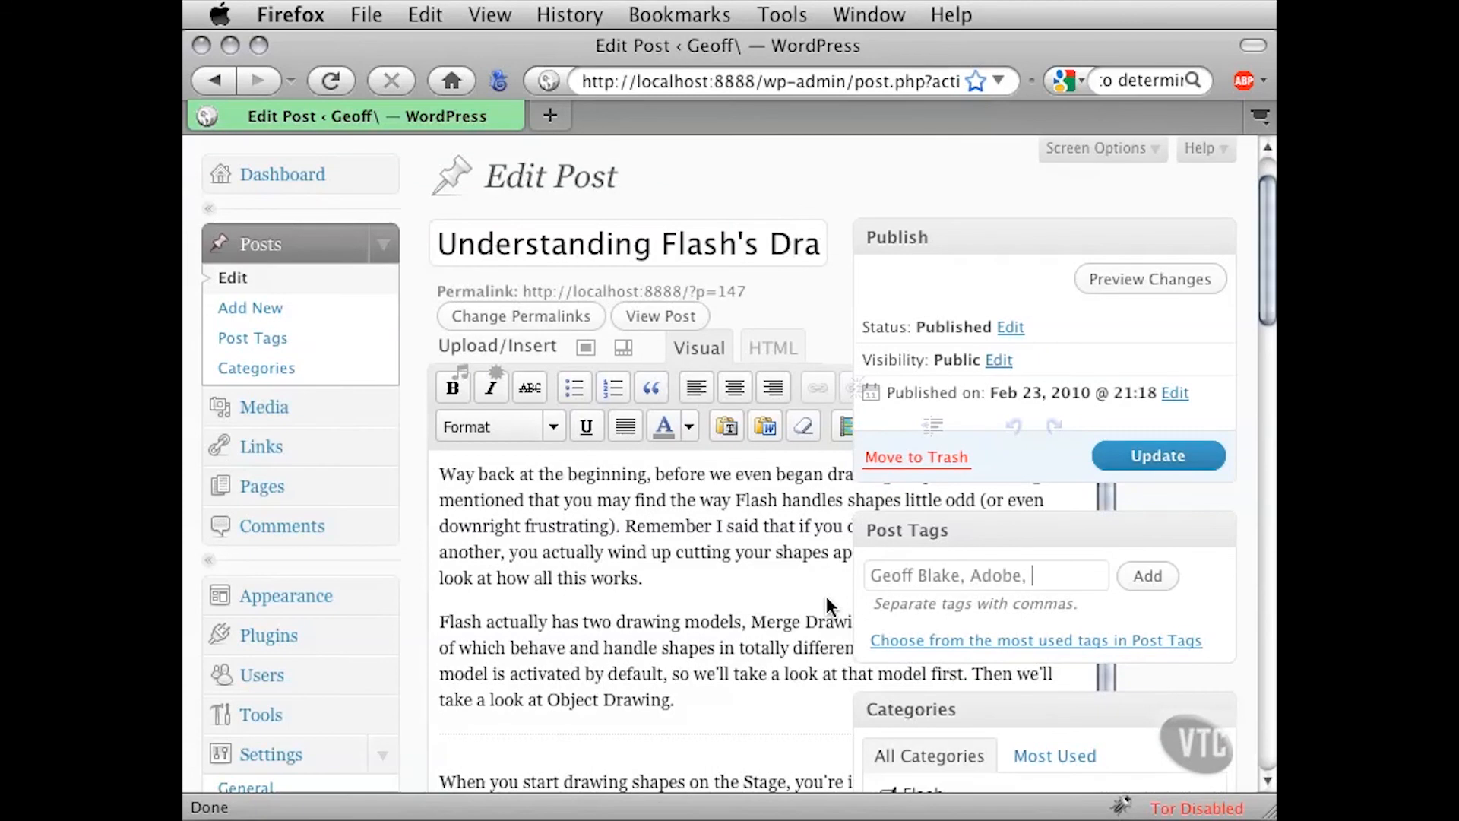
text( Flash,)
text( Drawing, vecto)
text(r, )
text(animation)
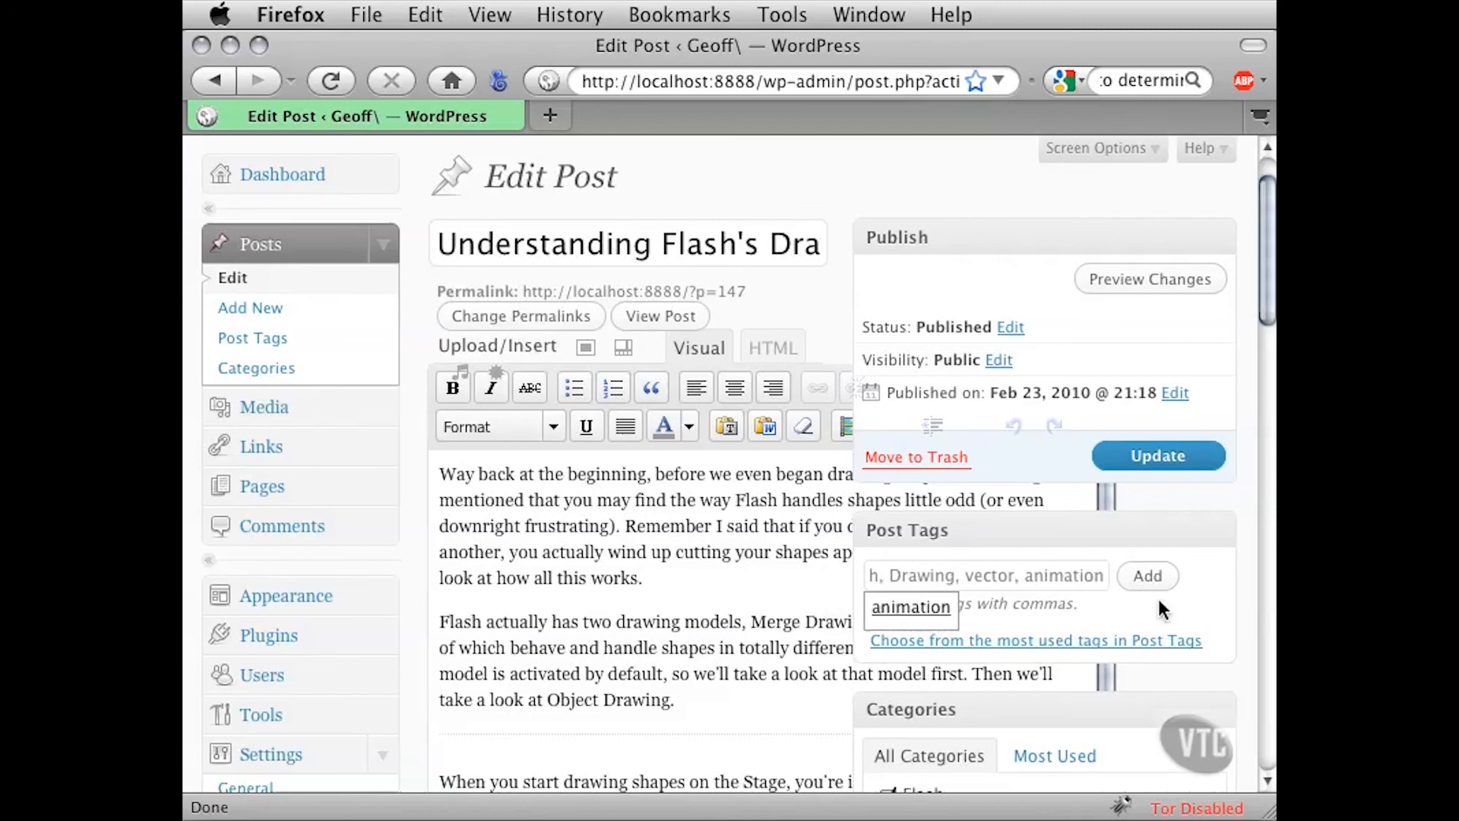
click(1149, 576)
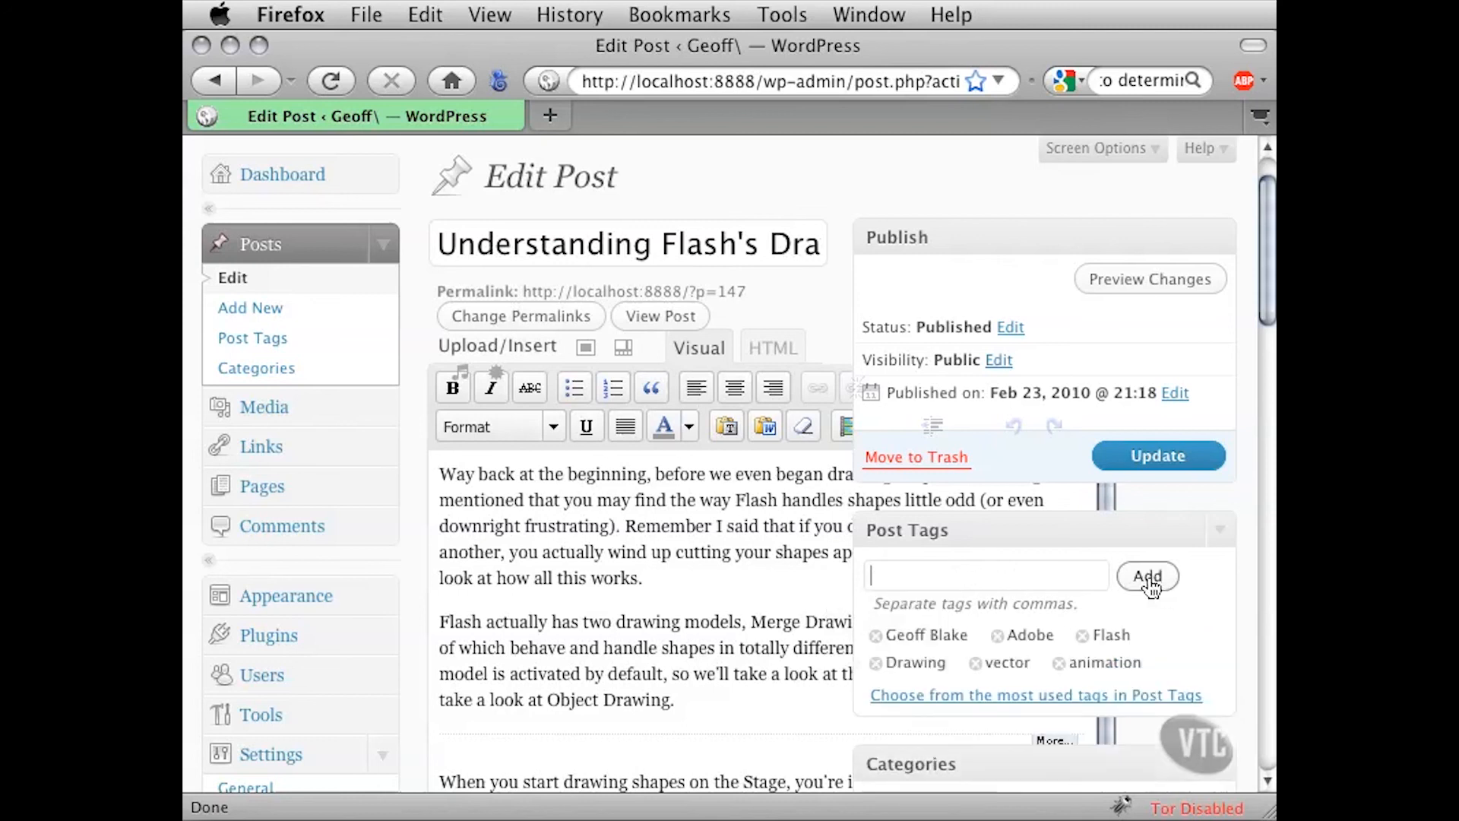
click(1183, 456)
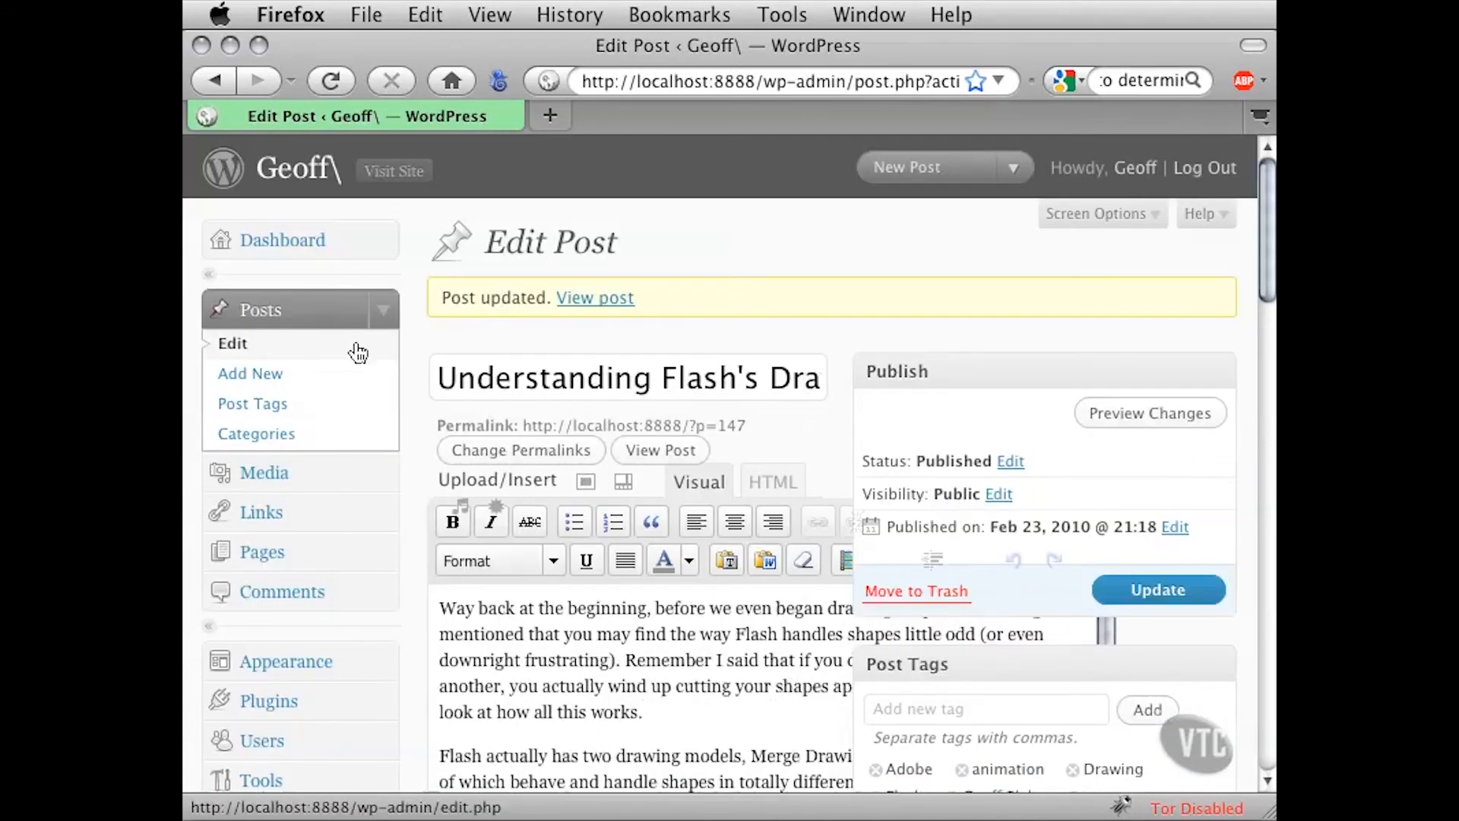
Tag the post "Creating Shapes in Flash" with the author's full name, shapes, vector, Flash and animation, and update the post
click(292, 346)
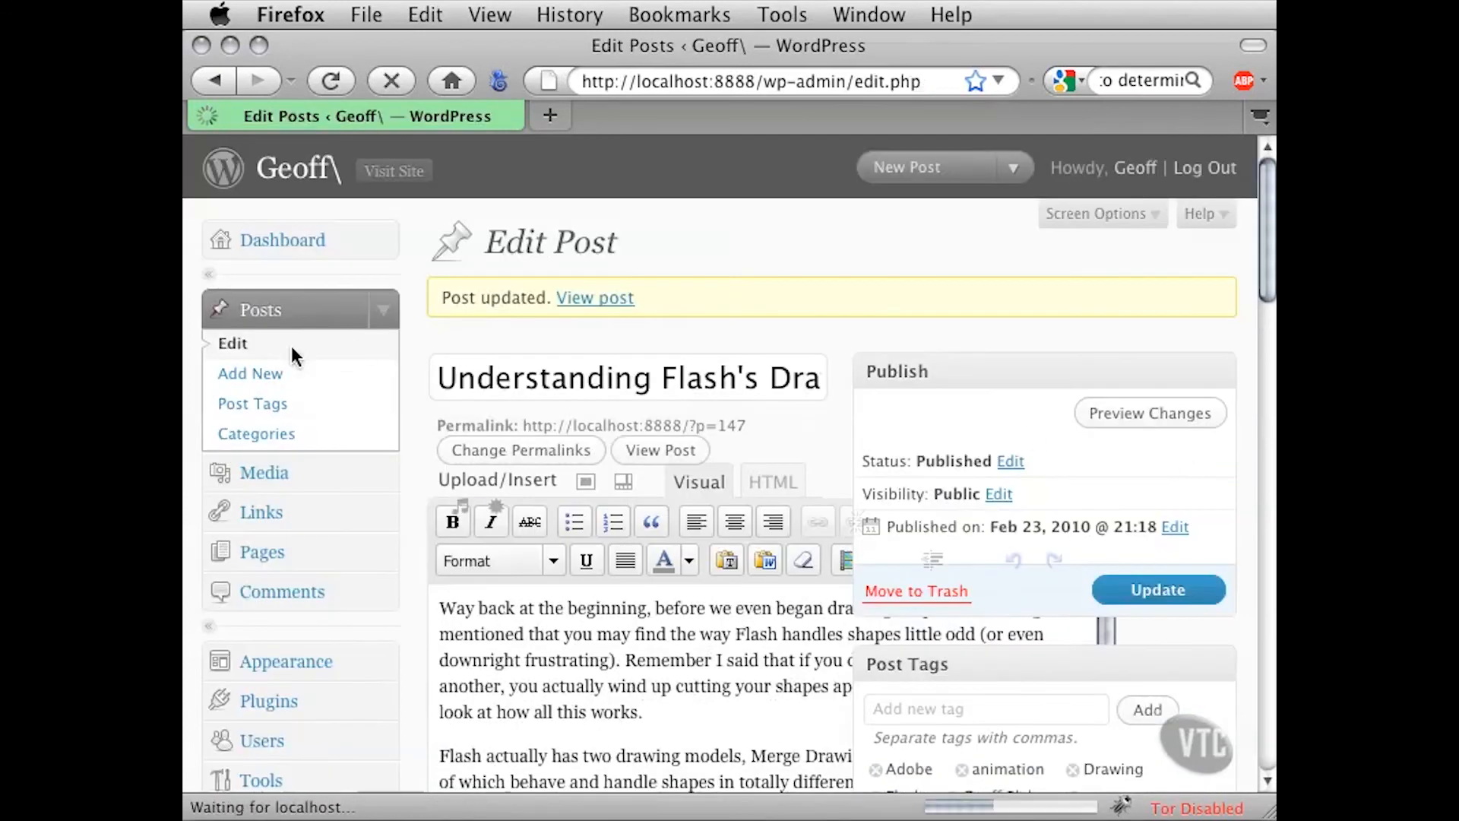
click(328, 439)
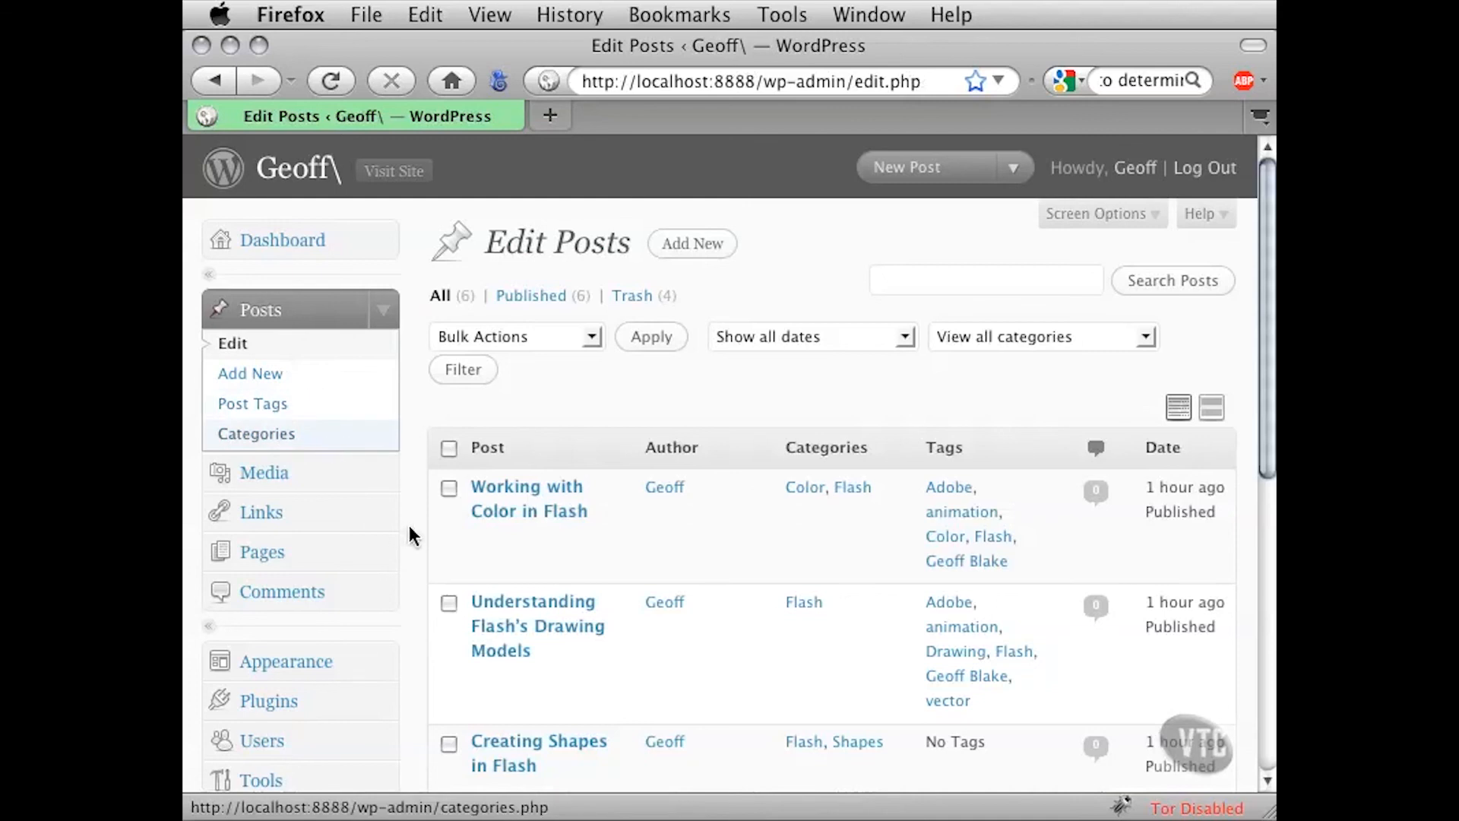
scroll(418, 573, down, 3)
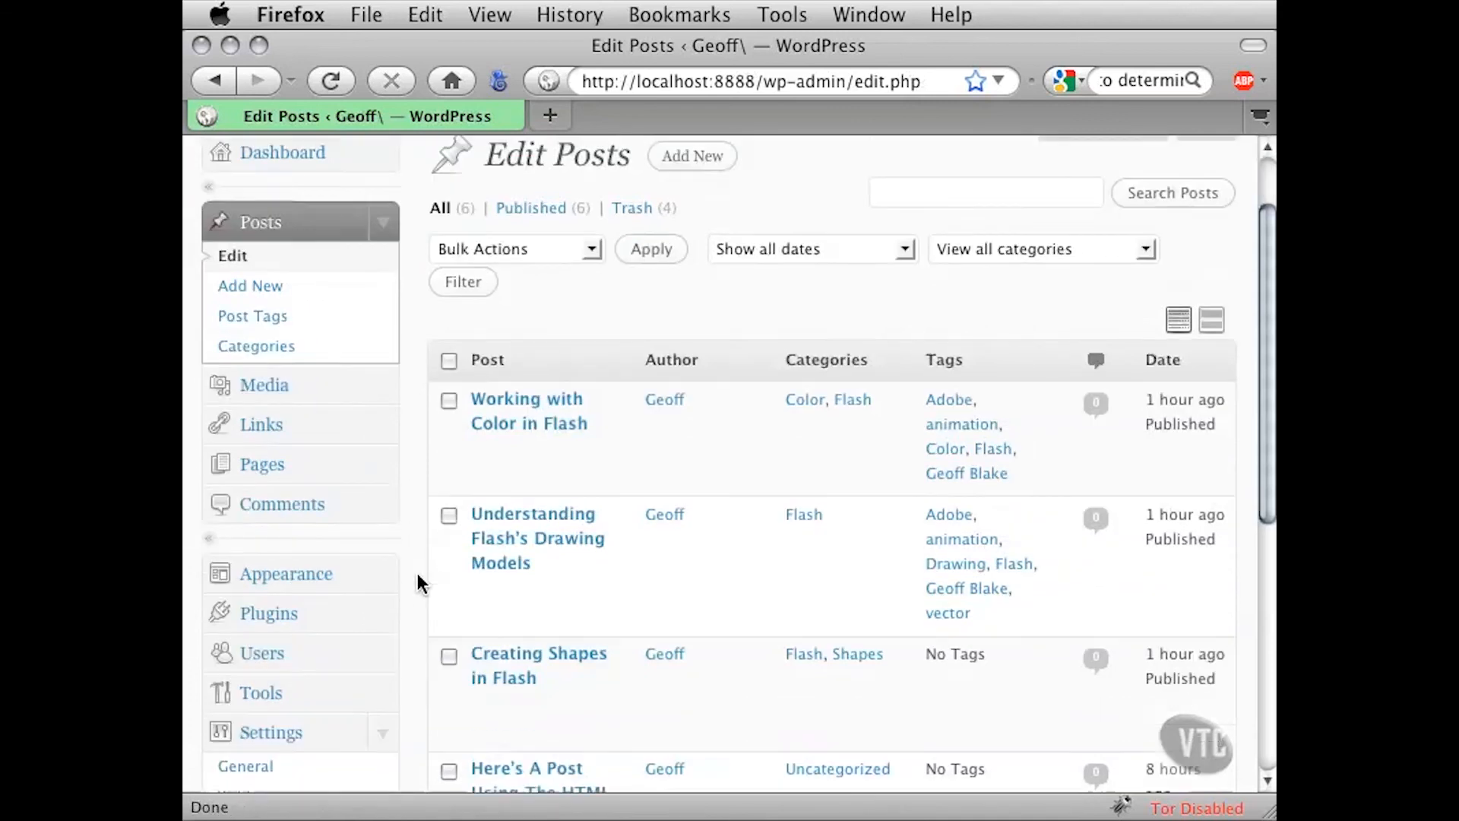
click(514, 633)
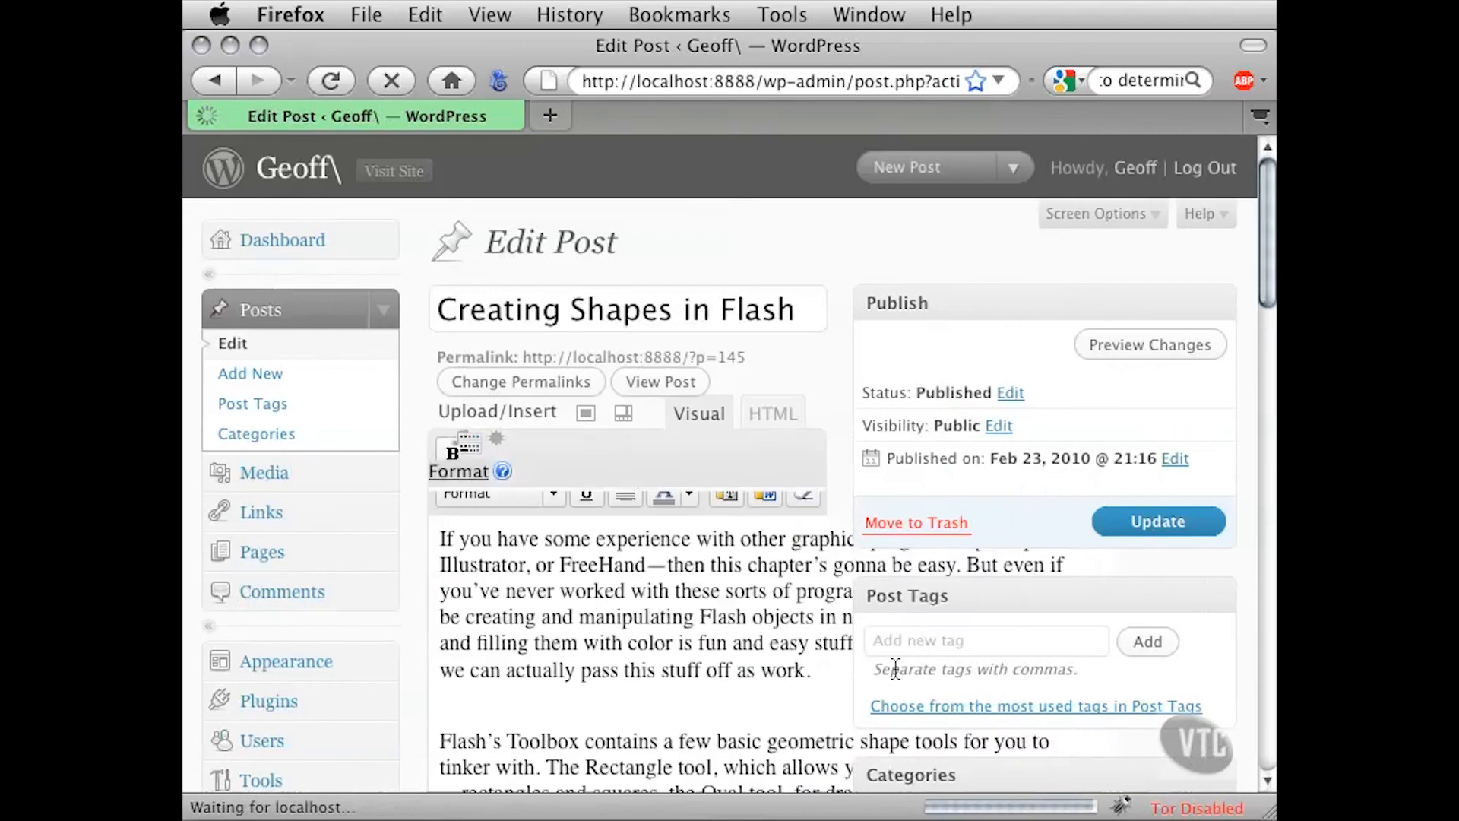
click(931, 642)
scroll(792, 649, down, 3)
text(Geoff Blake, )
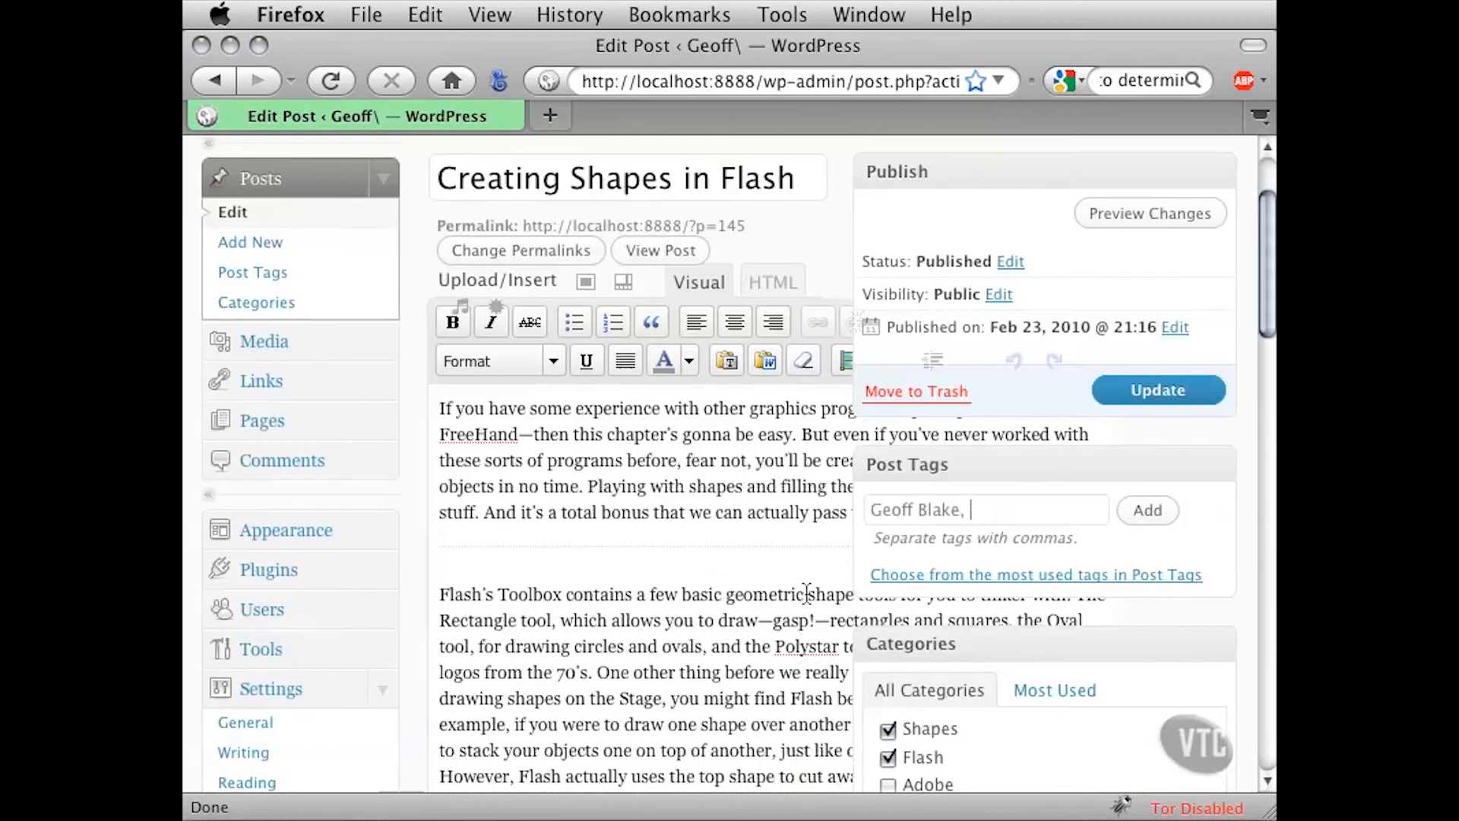
text(shapes, e)
key(BackSpace)
text(vector, )
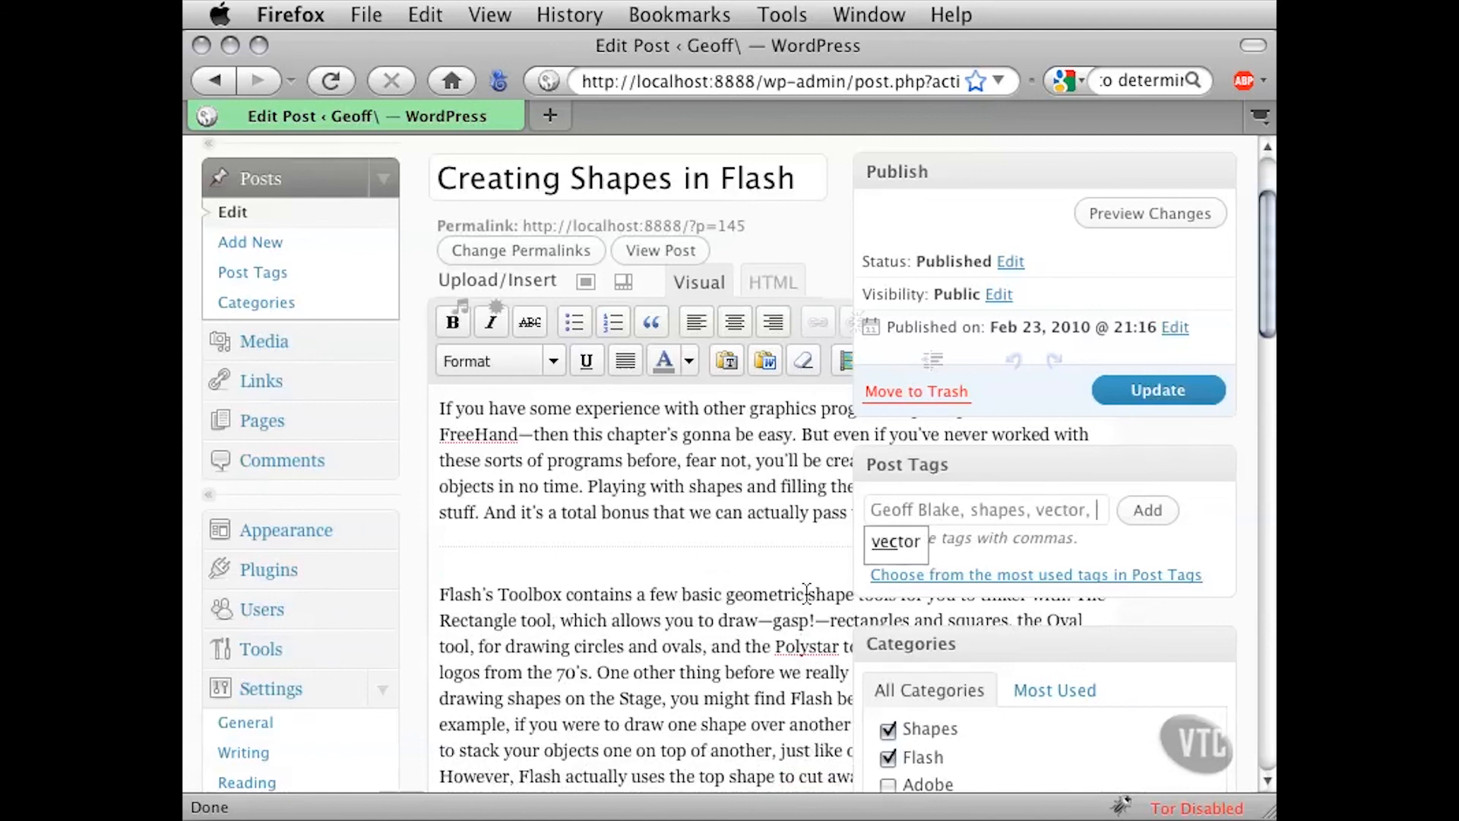
text(Flash)
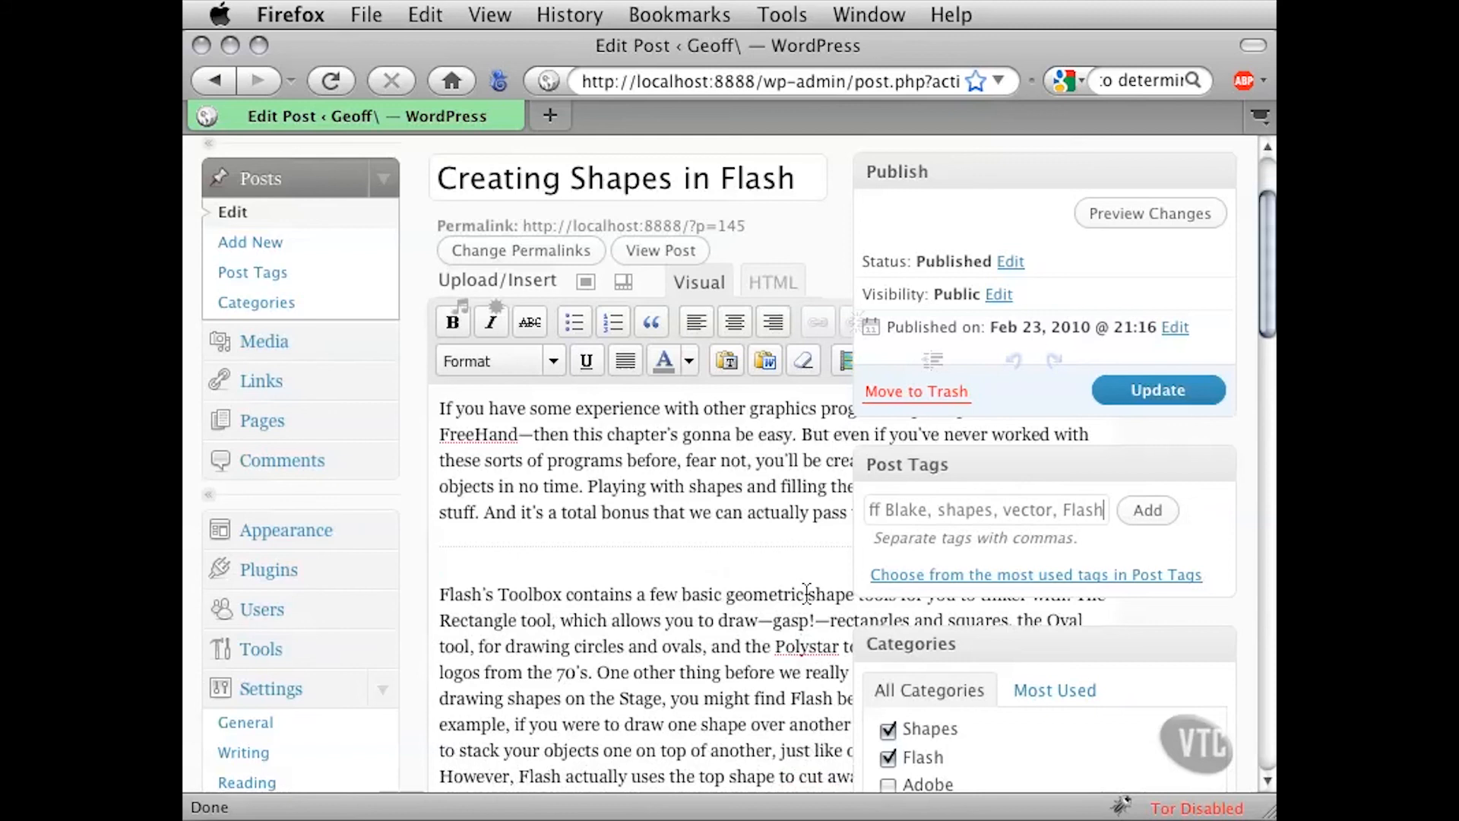
text(, animation)
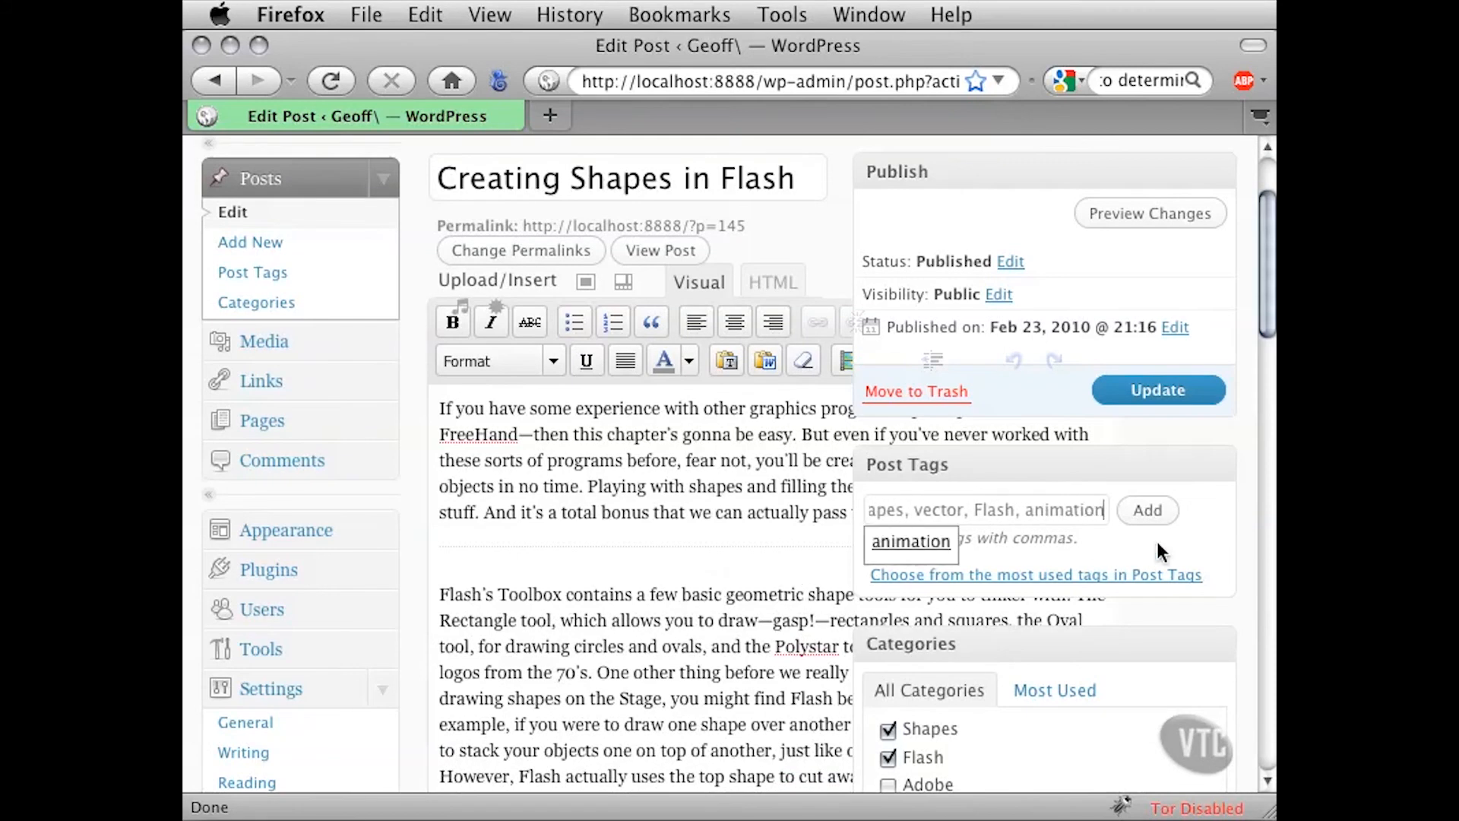
click(1165, 520)
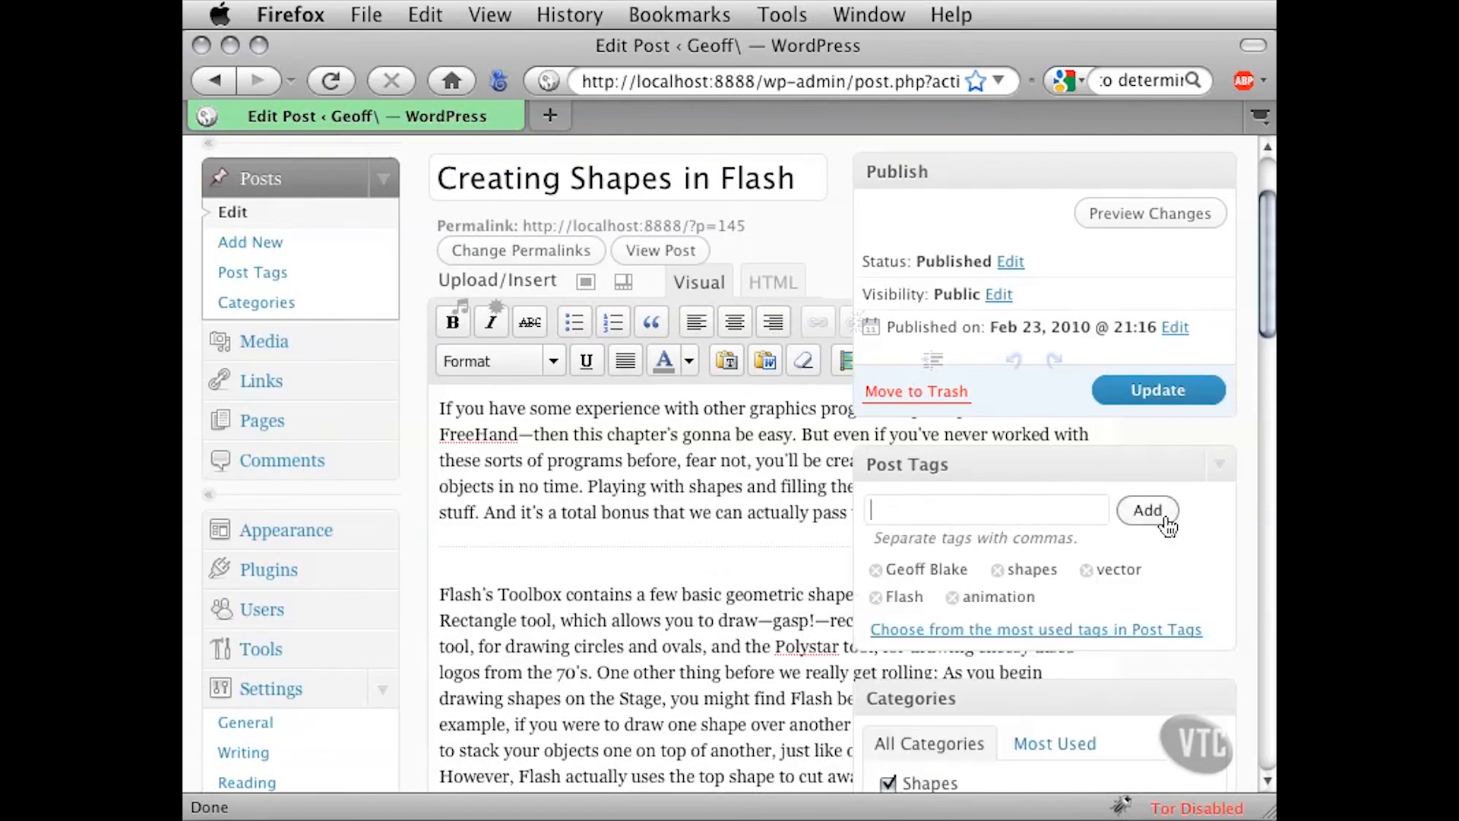
click(1193, 392)
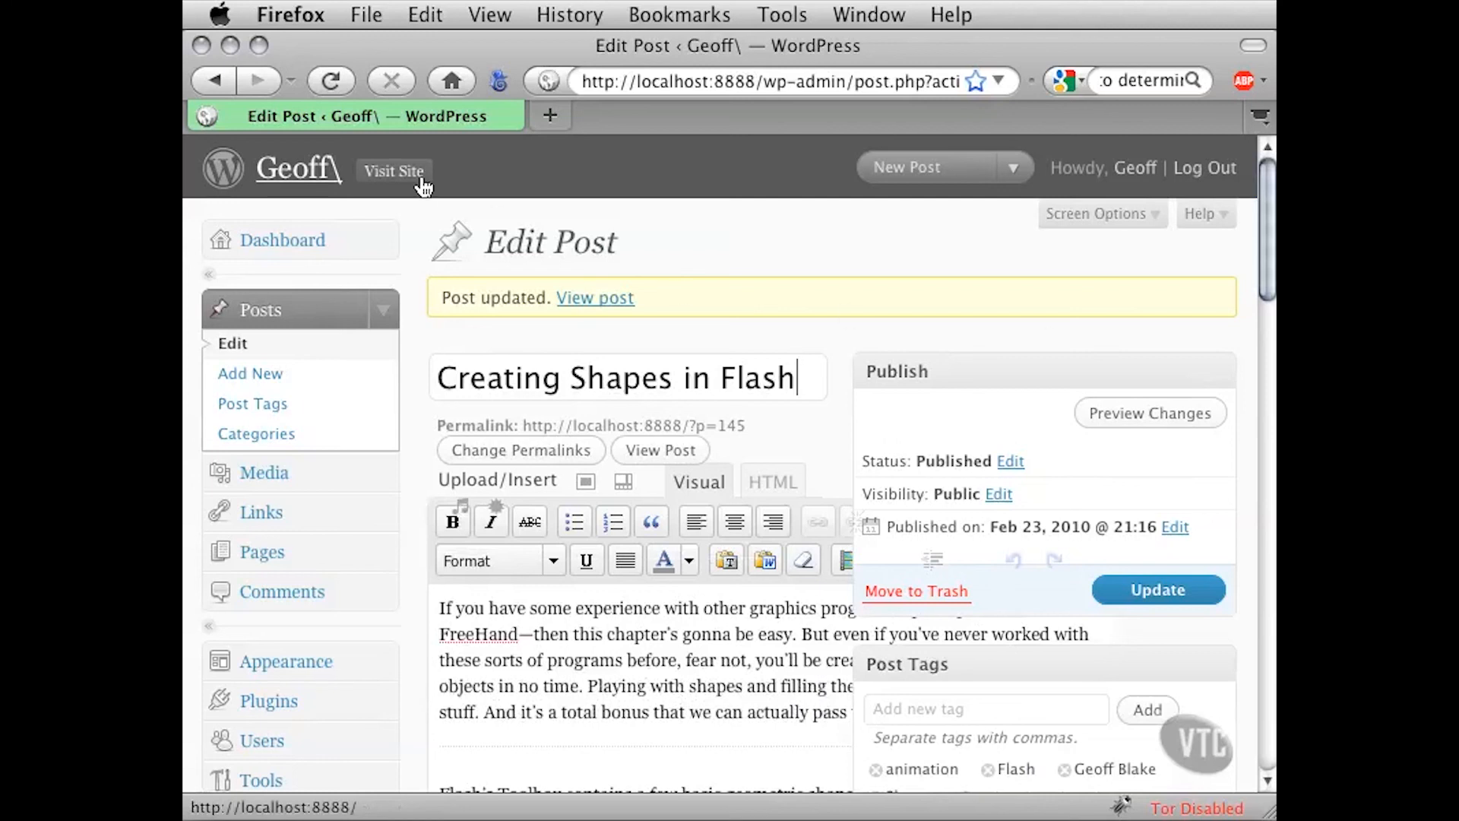
Open the live site in a new tab and examine the tags shown beneath the "Working with Color in Flash" post
super+click(371, 182)
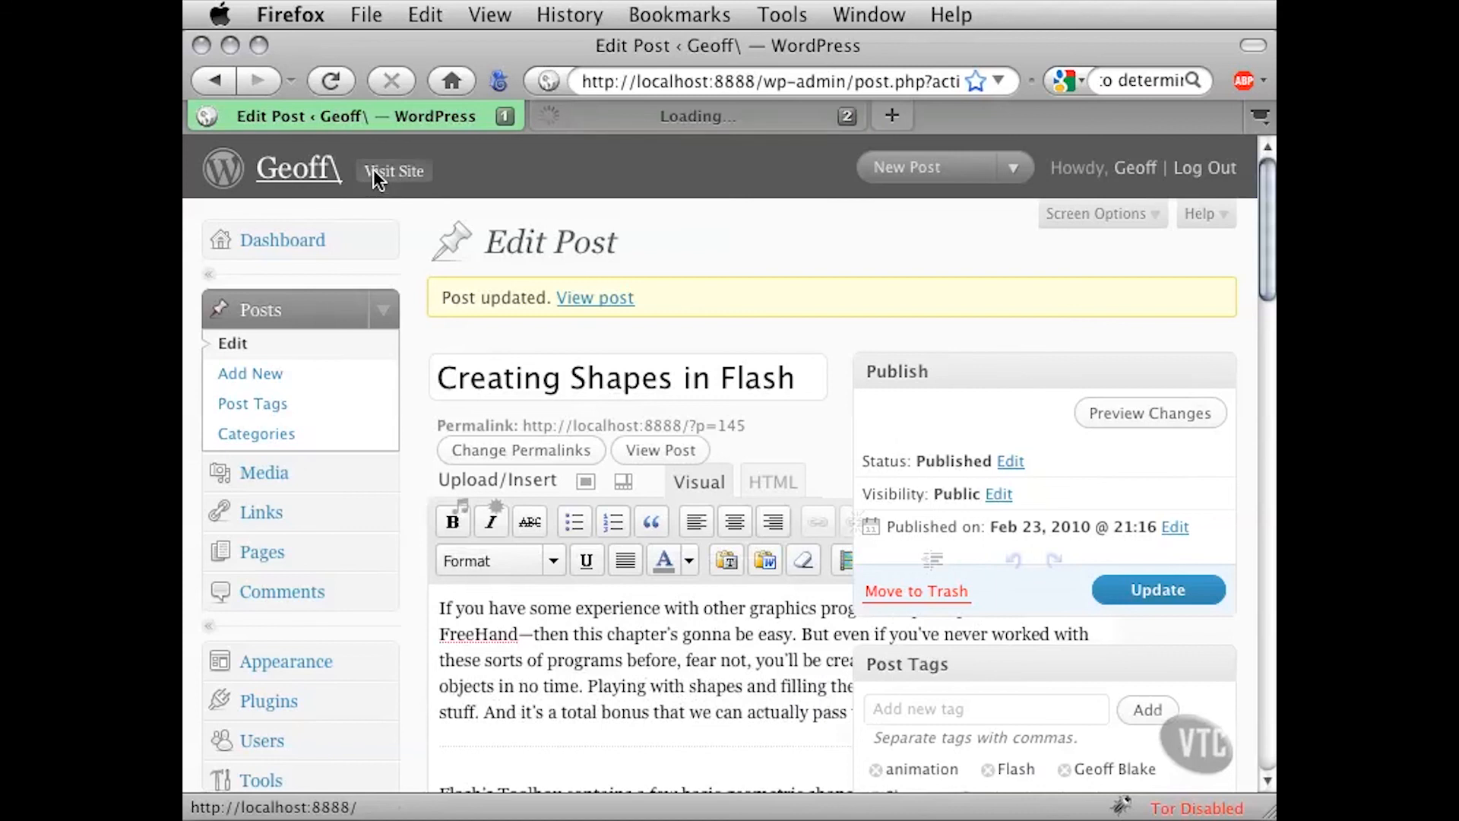
click(595, 122)
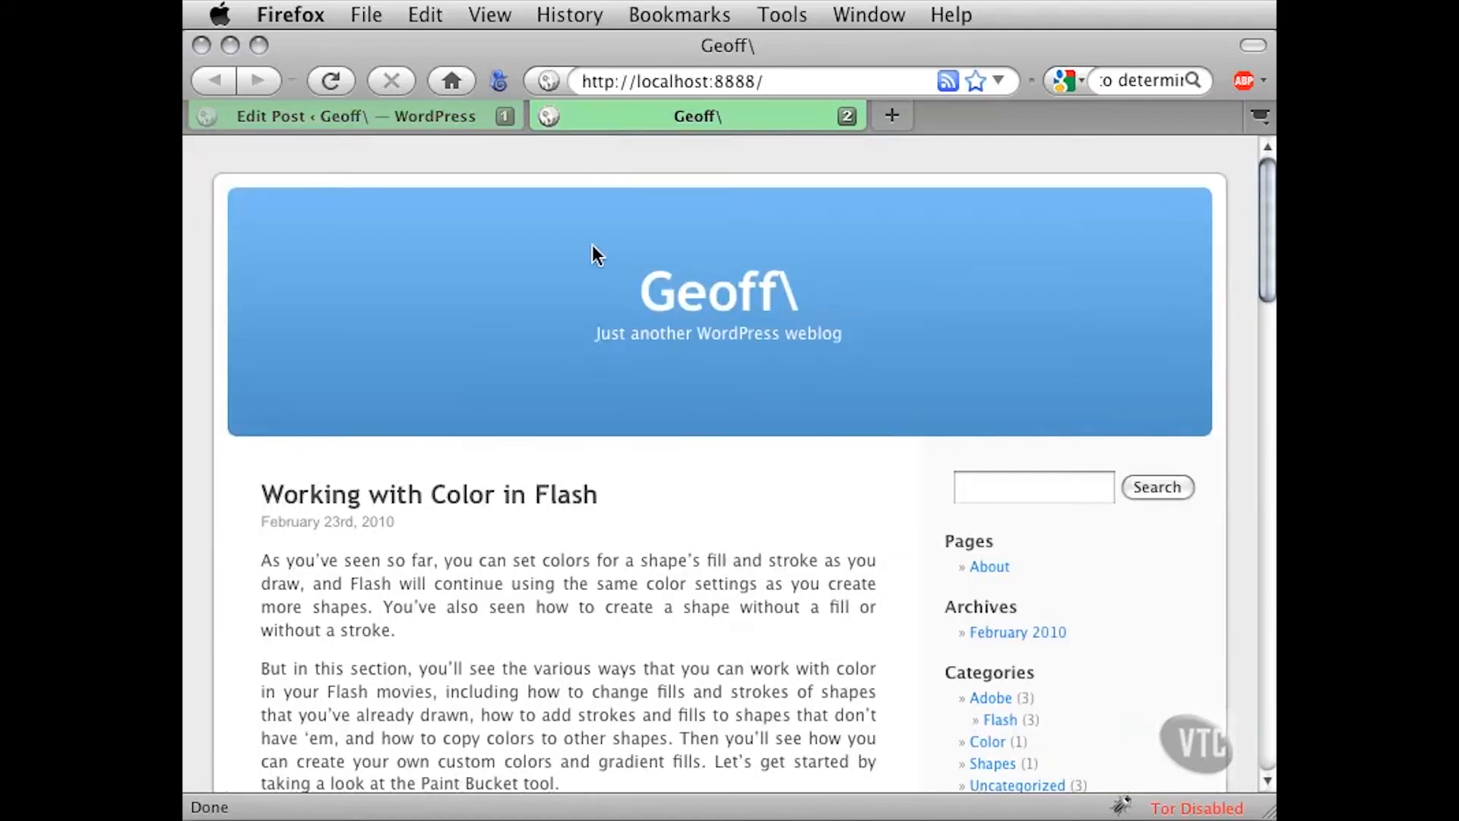
scroll(375, 397, down, 5)
scroll(374, 401, down, 2)
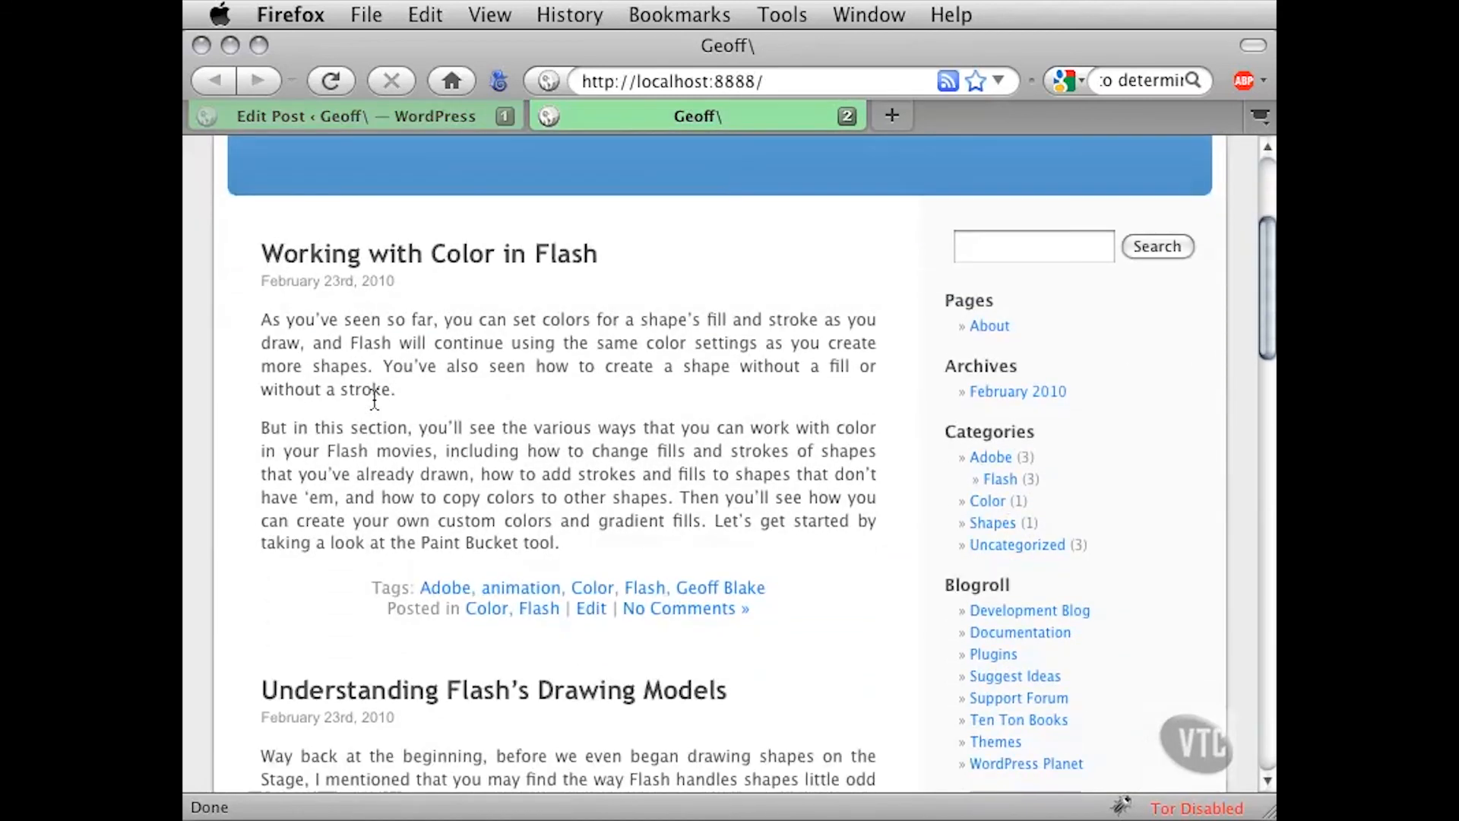
Compare the title and body text of the "Working with Color in Flash" post with the tags listed beneath it
scroll(366, 576, down, 1)
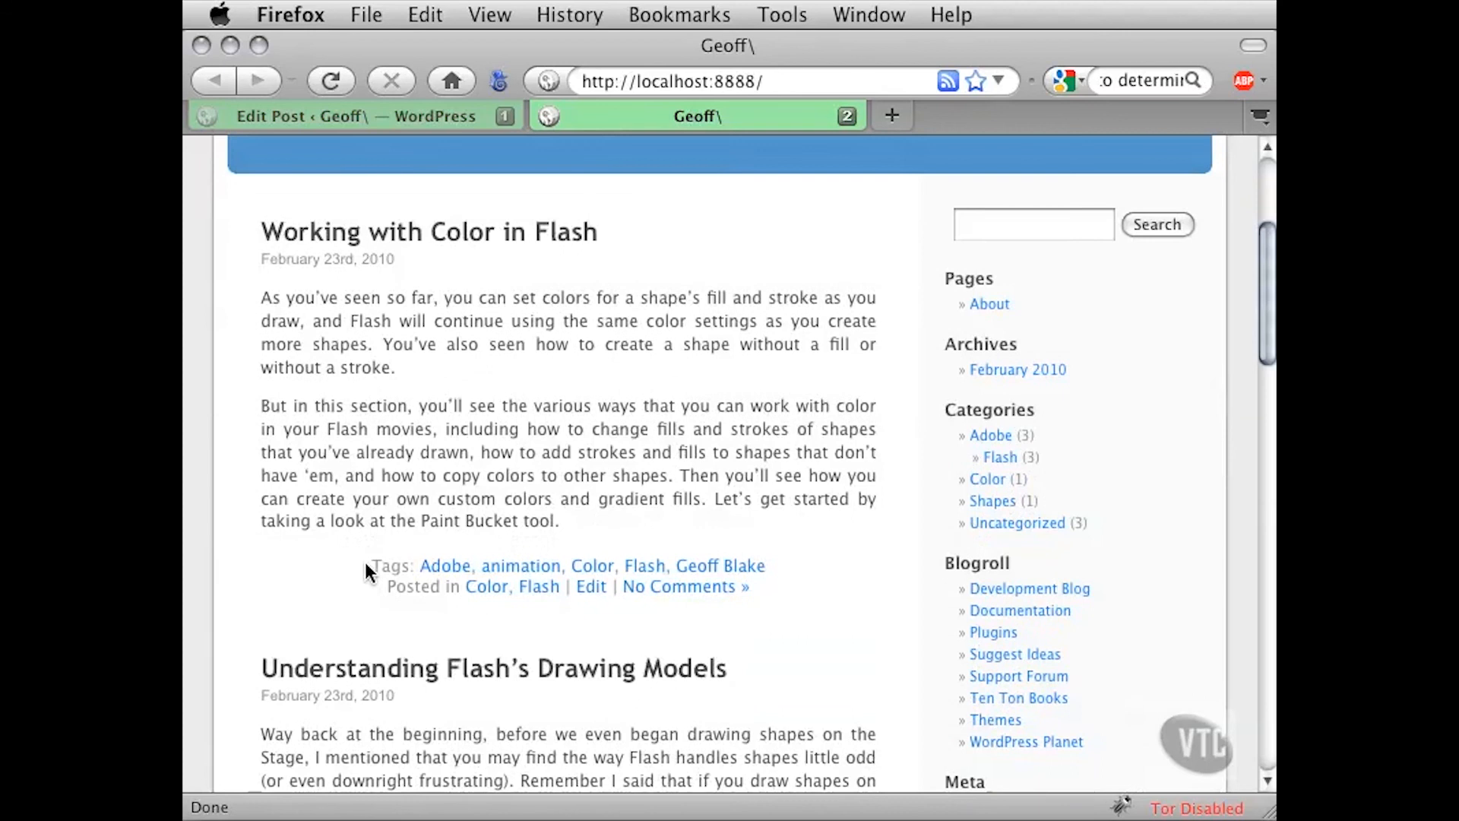
drag(366, 570, 782, 564)
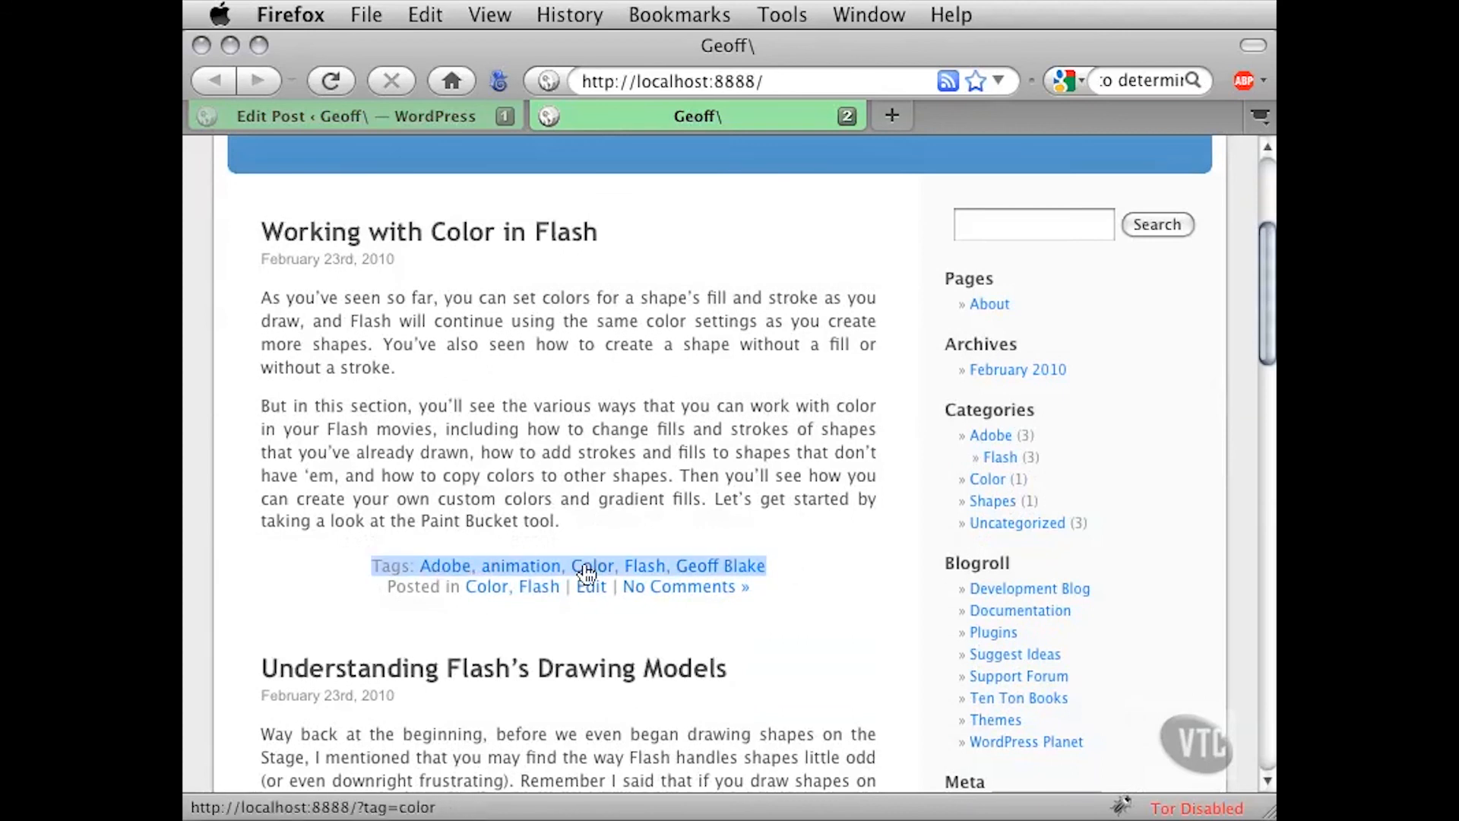
drag(258, 231, 593, 239)
drag(722, 460, 730, 503)
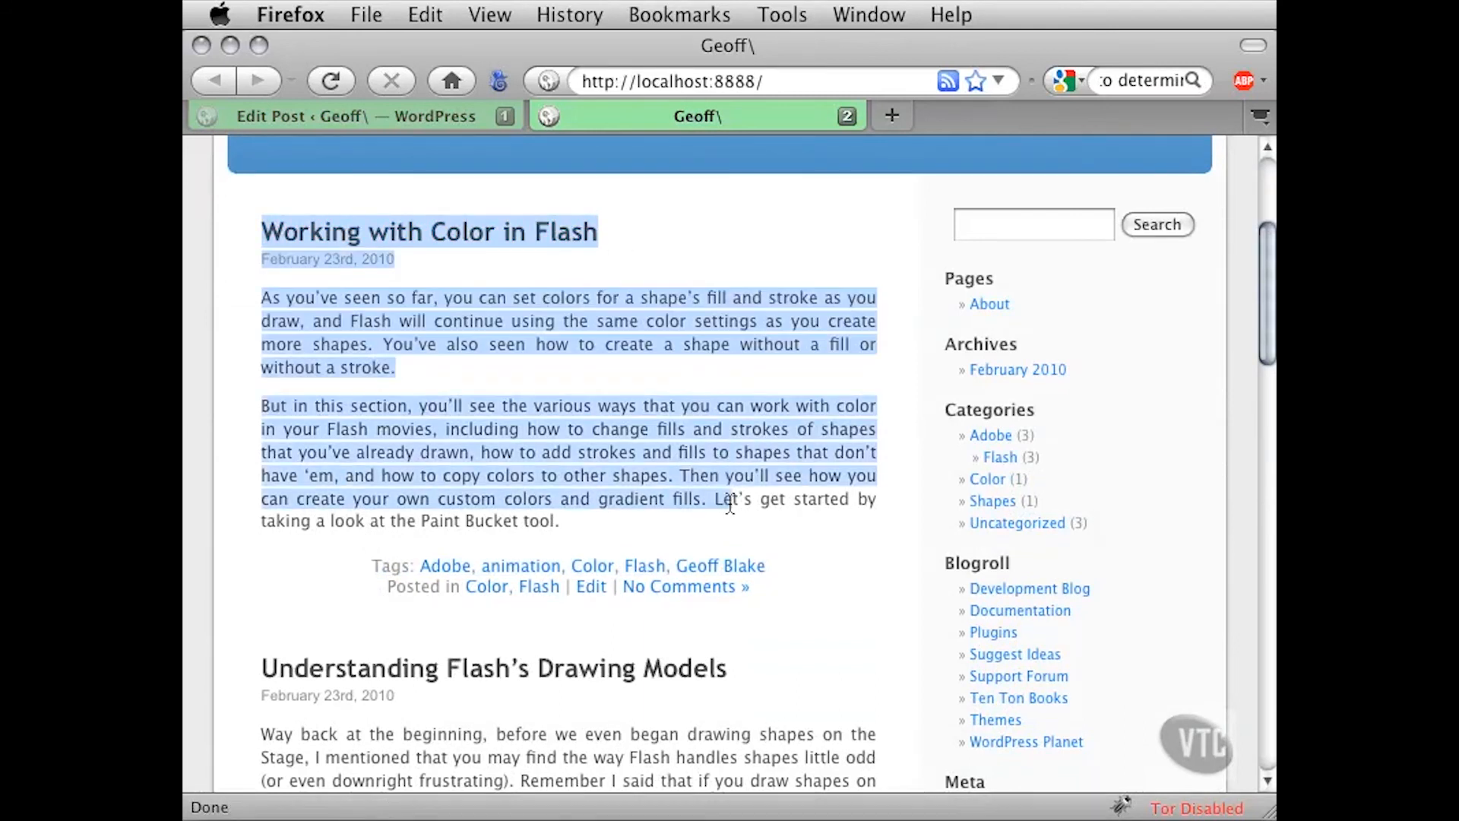
click(676, 463)
Examine the tags listed beneath the "Understanding Flash's Drawing Models" and "Creating Shapes in Flash" posts on the live site
scroll(333, 576, down, 3)
scroll(329, 578, down, 6)
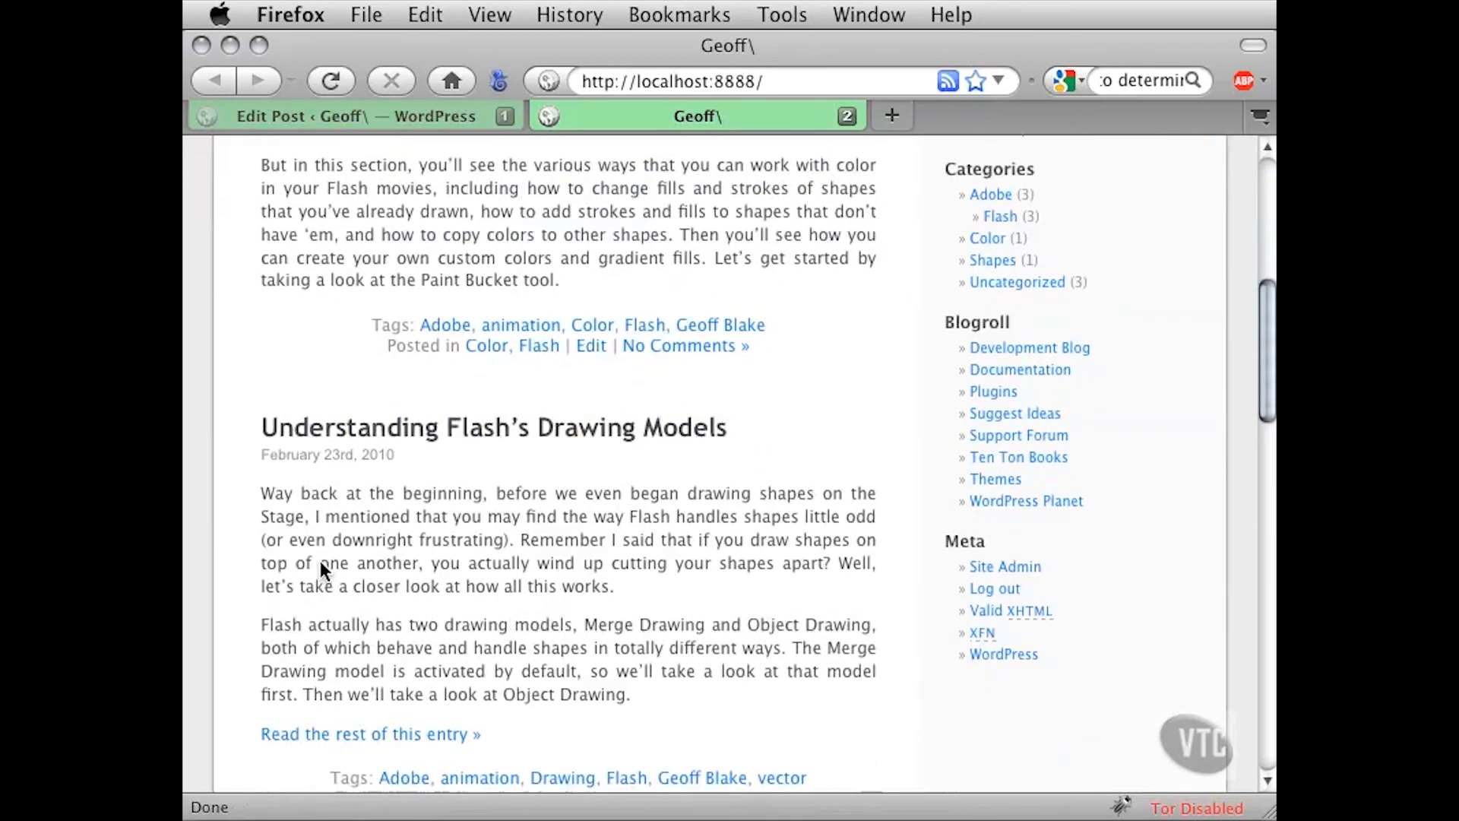
scroll(423, 509, down, 2)
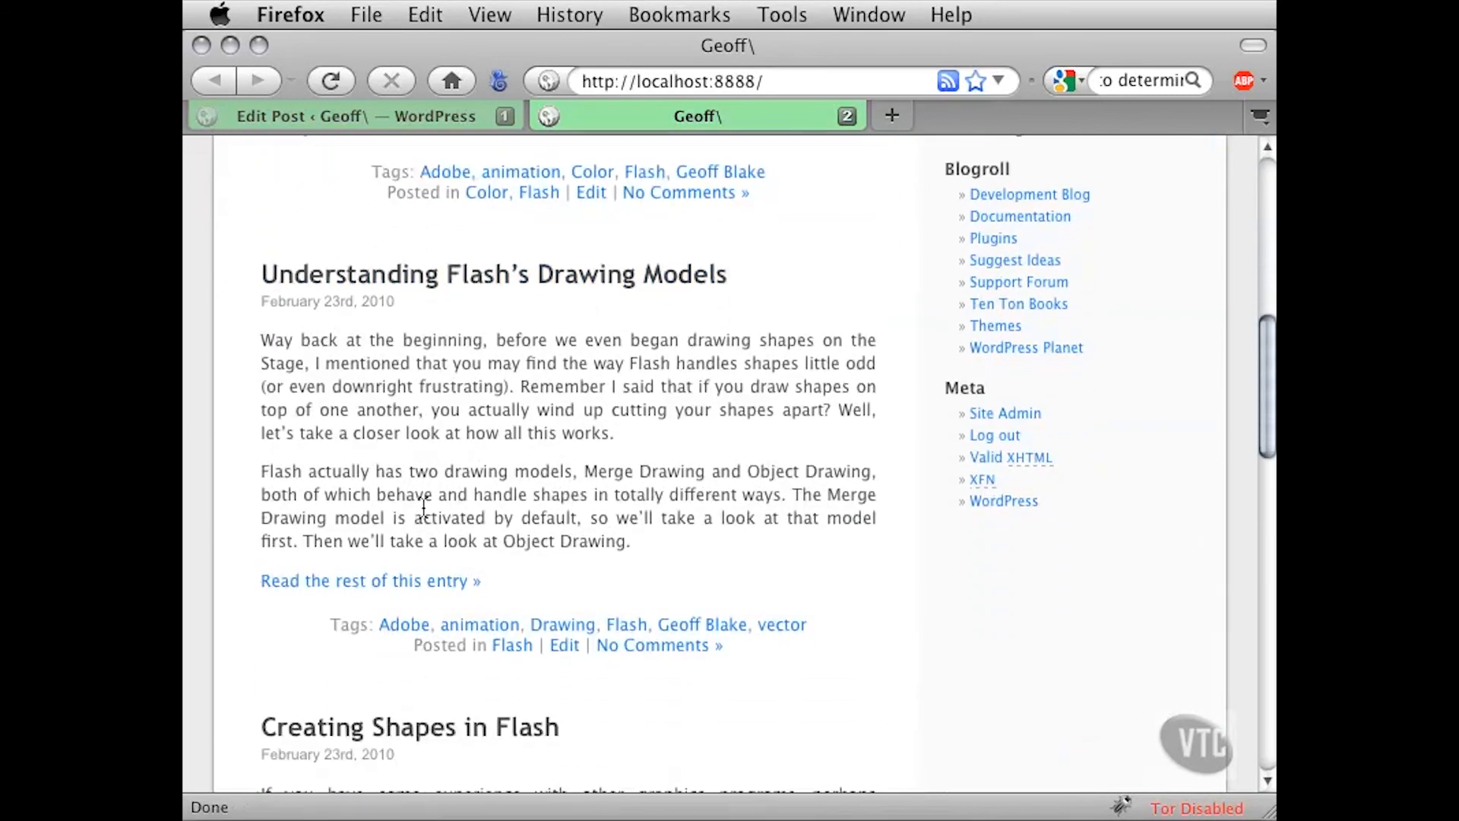
drag(330, 625, 819, 628)
click(754, 472)
scroll(326, 585, down, 11)
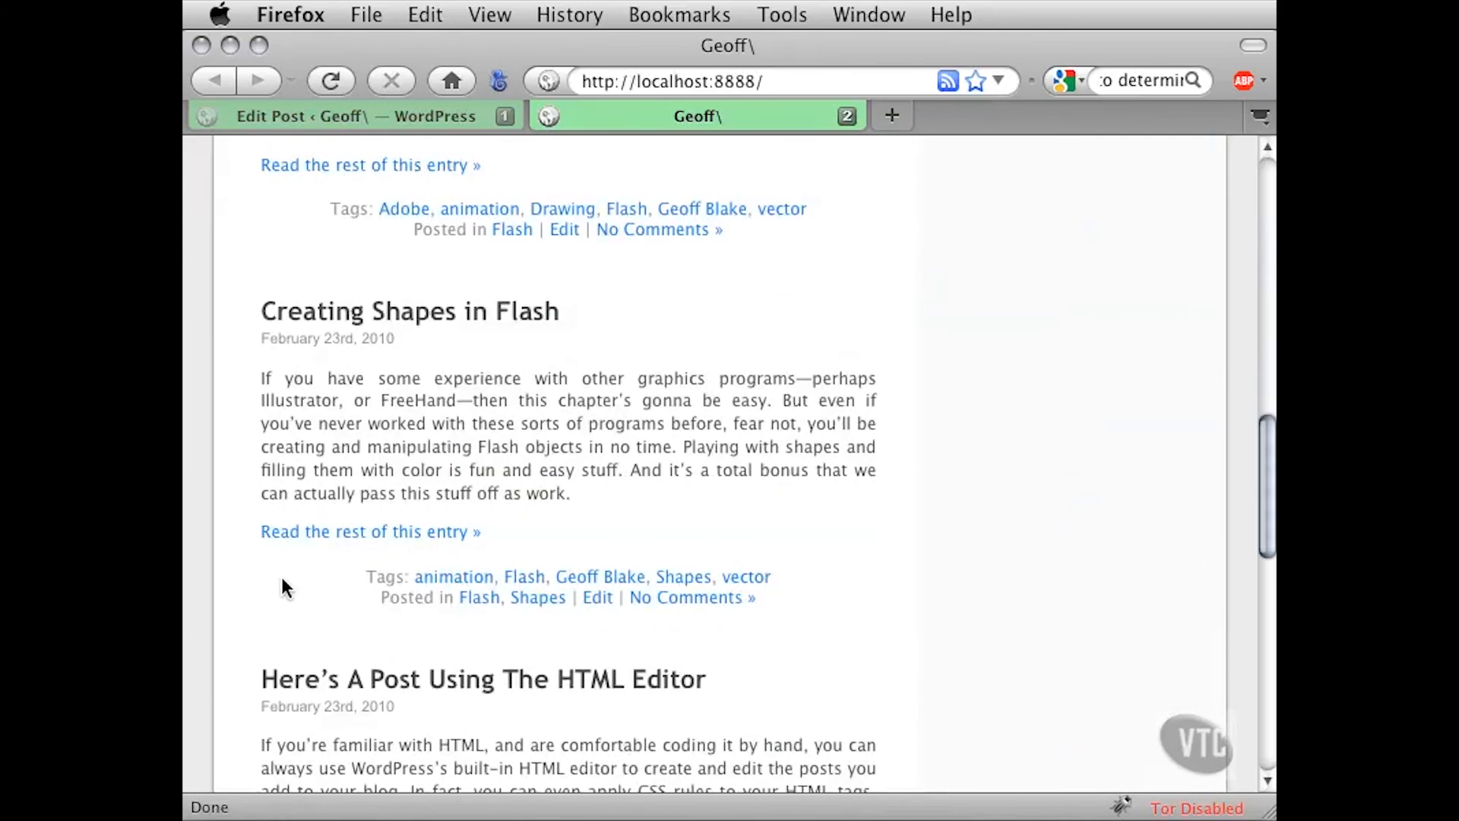
drag(339, 585, 781, 588)
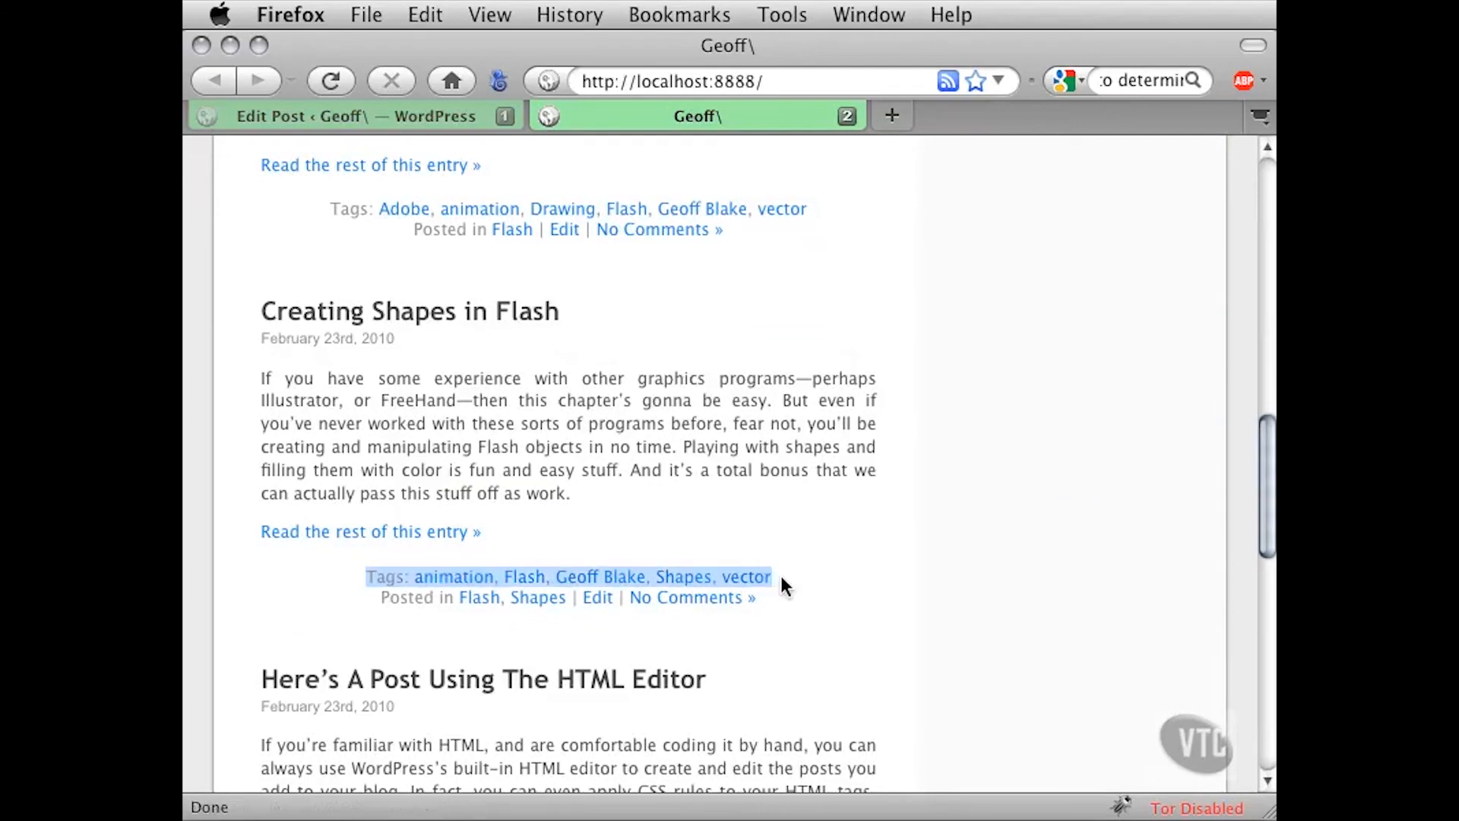
click(781, 585)
scroll(785, 583, up, 3)
scroll(786, 582, up, 12)
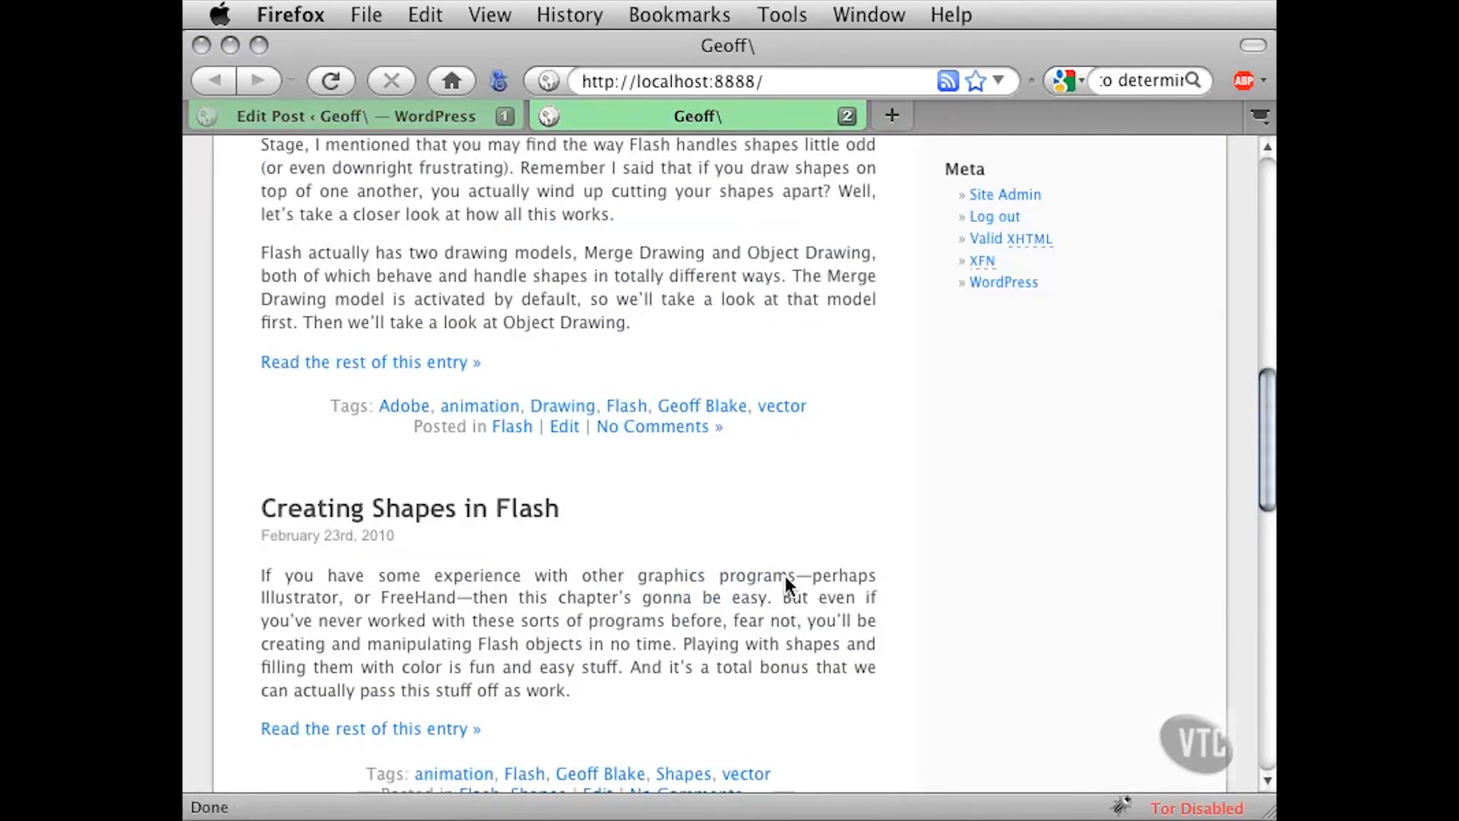
scroll(786, 583, up, 3)
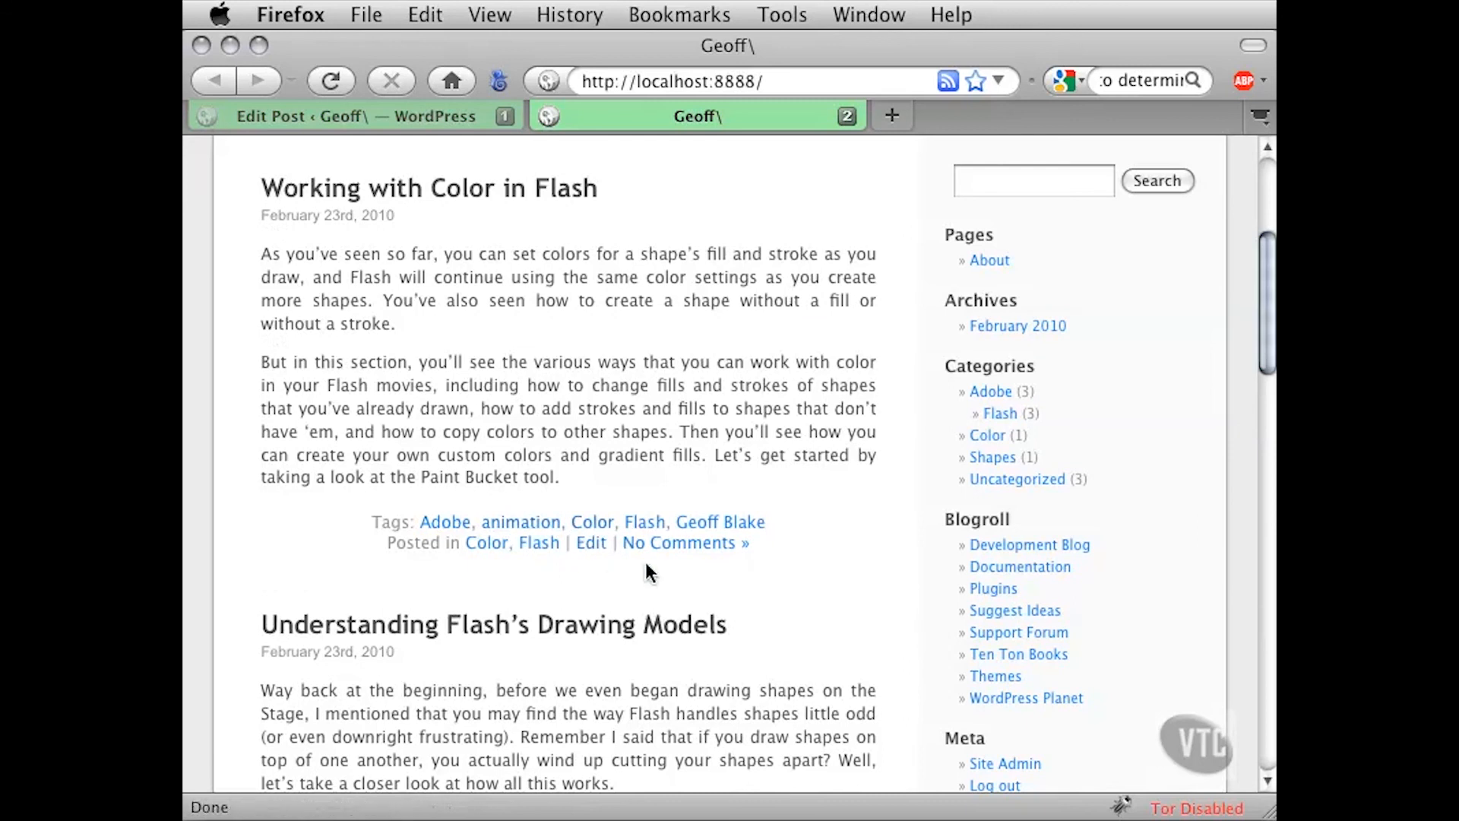
Open the archive for the Adobe tag from the "Working with Color in Flash" post and review the posts it lists
click(441, 524)
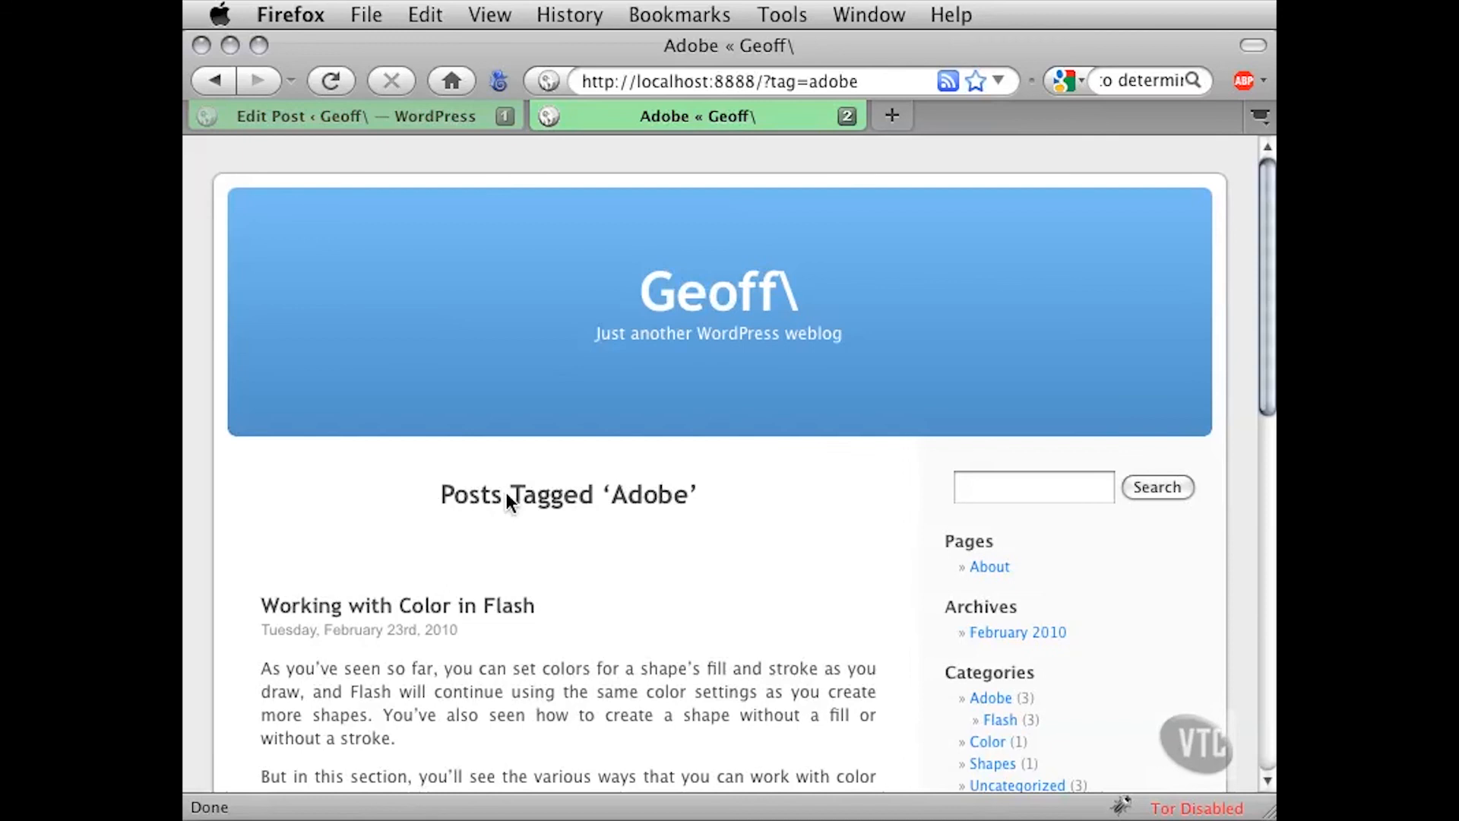
triple_click(714, 507)
click(714, 507)
scroll(294, 580, down, 4)
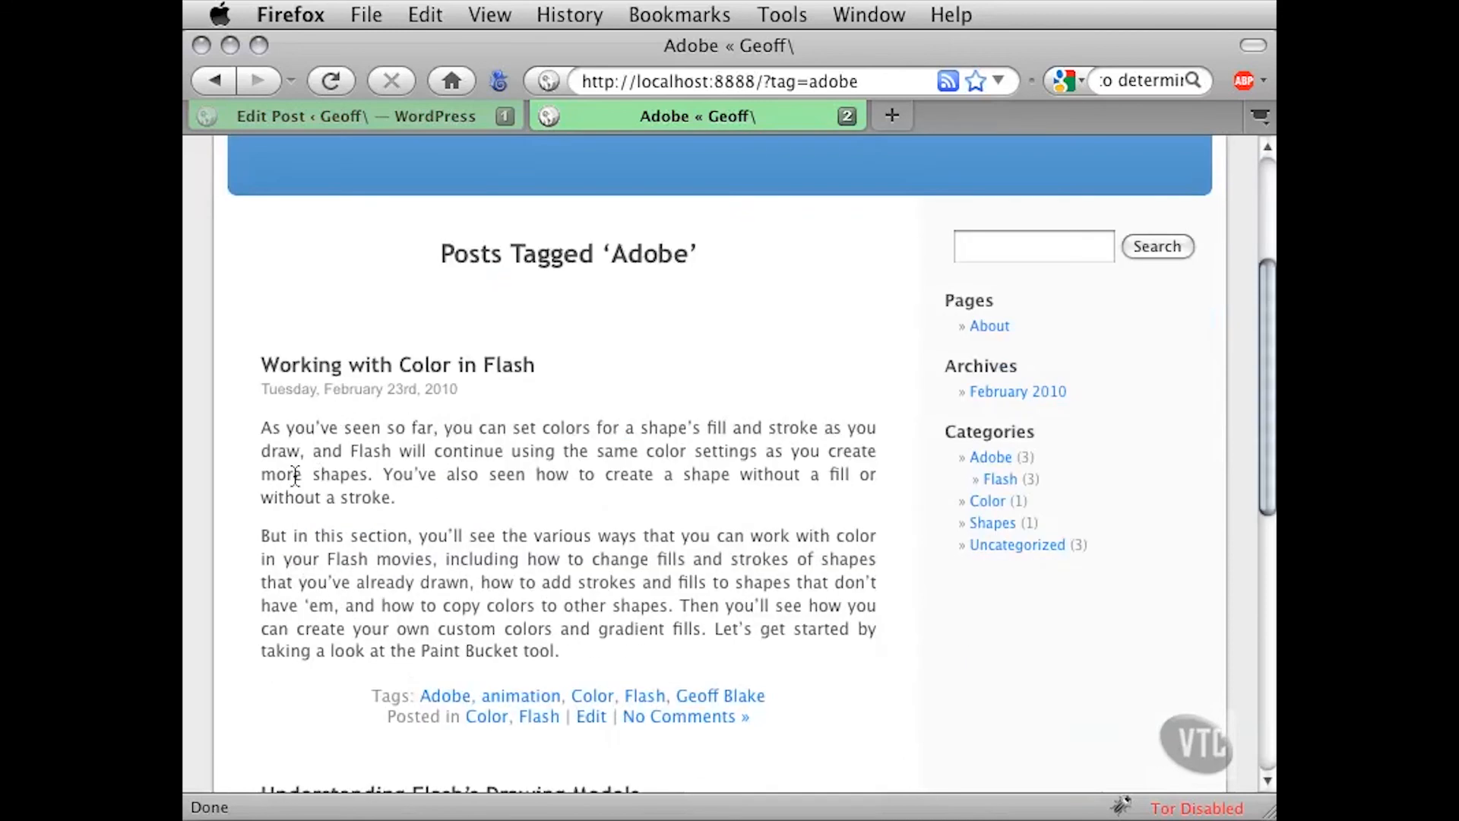
scroll(272, 567, down, 4)
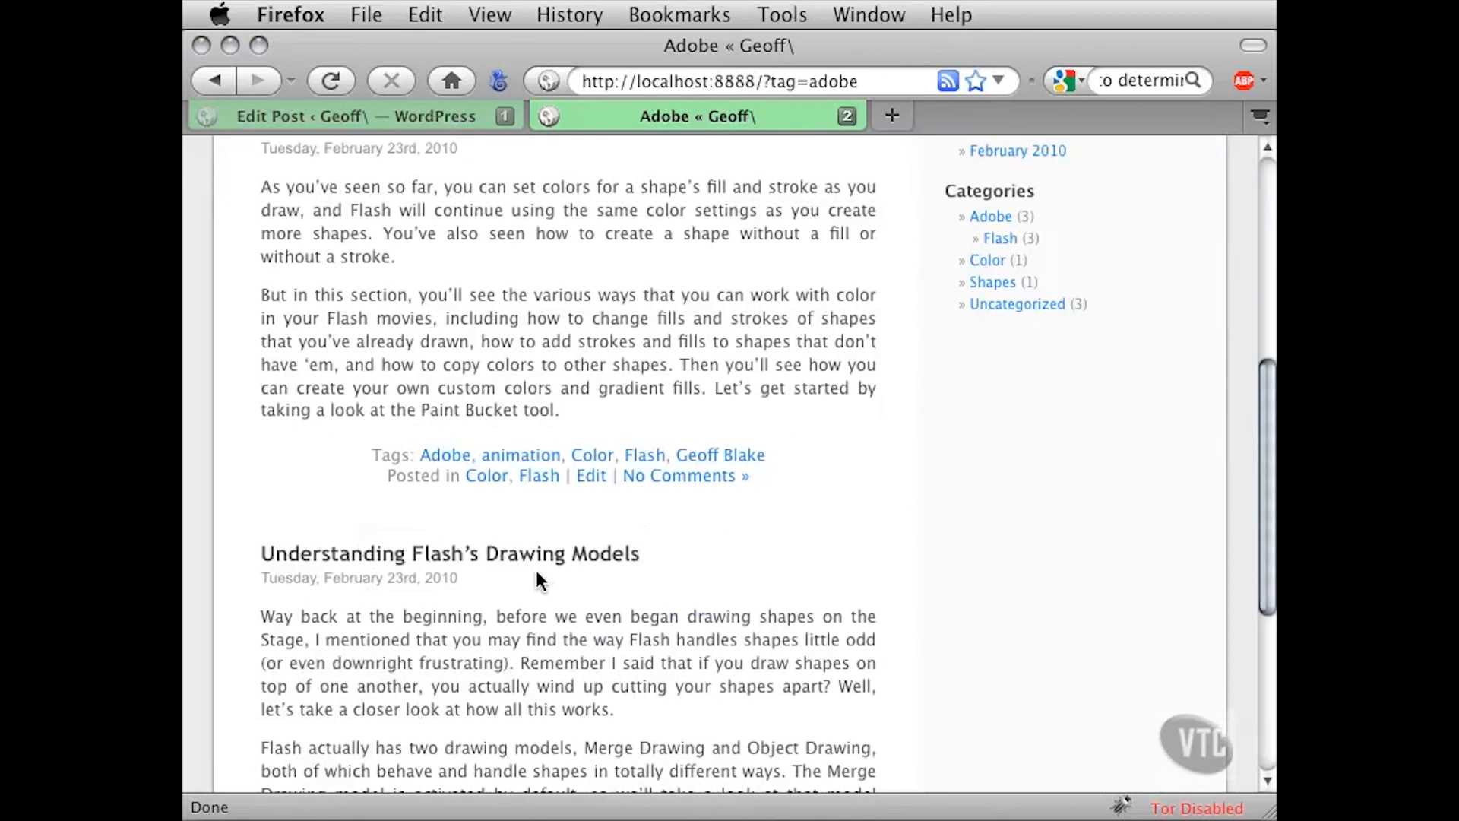
scroll(400, 612, down, 6)
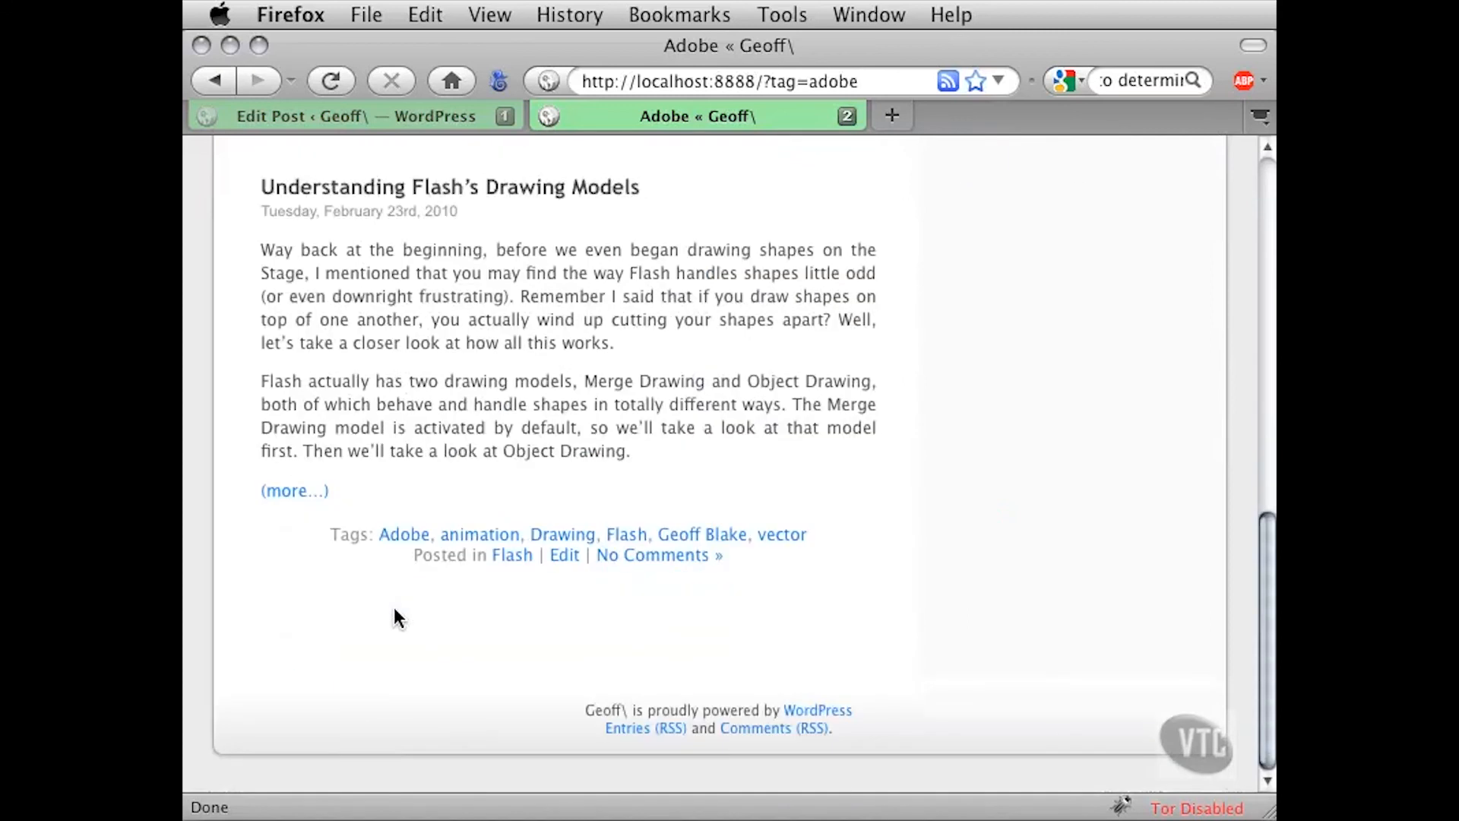
scroll(393, 608, up, 12)
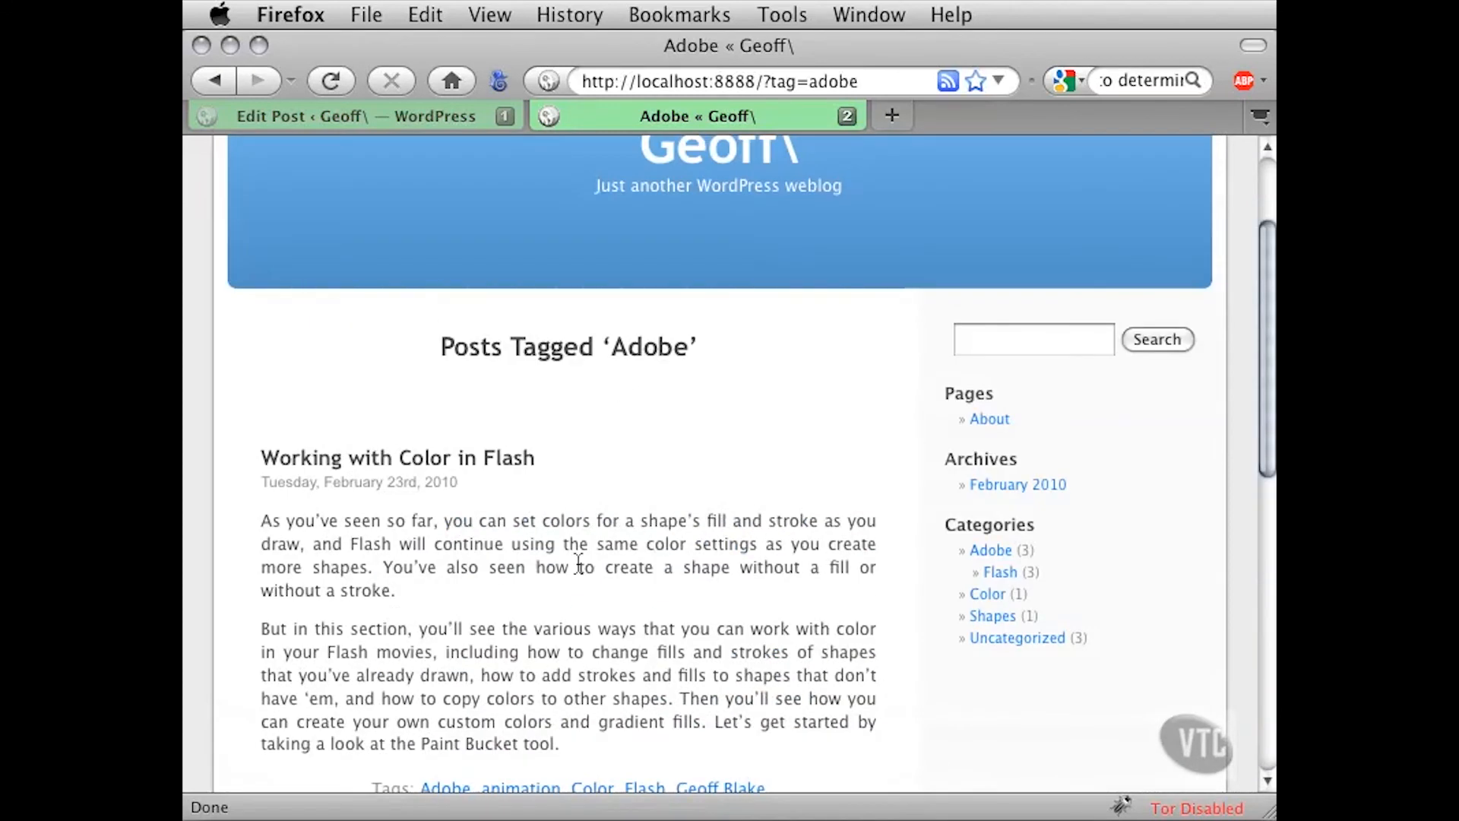
Open the archive for the Flash tag from the "Working with Color in Flash" post and review the posts it lists
scroll(579, 566, down, 3)
click(644, 678)
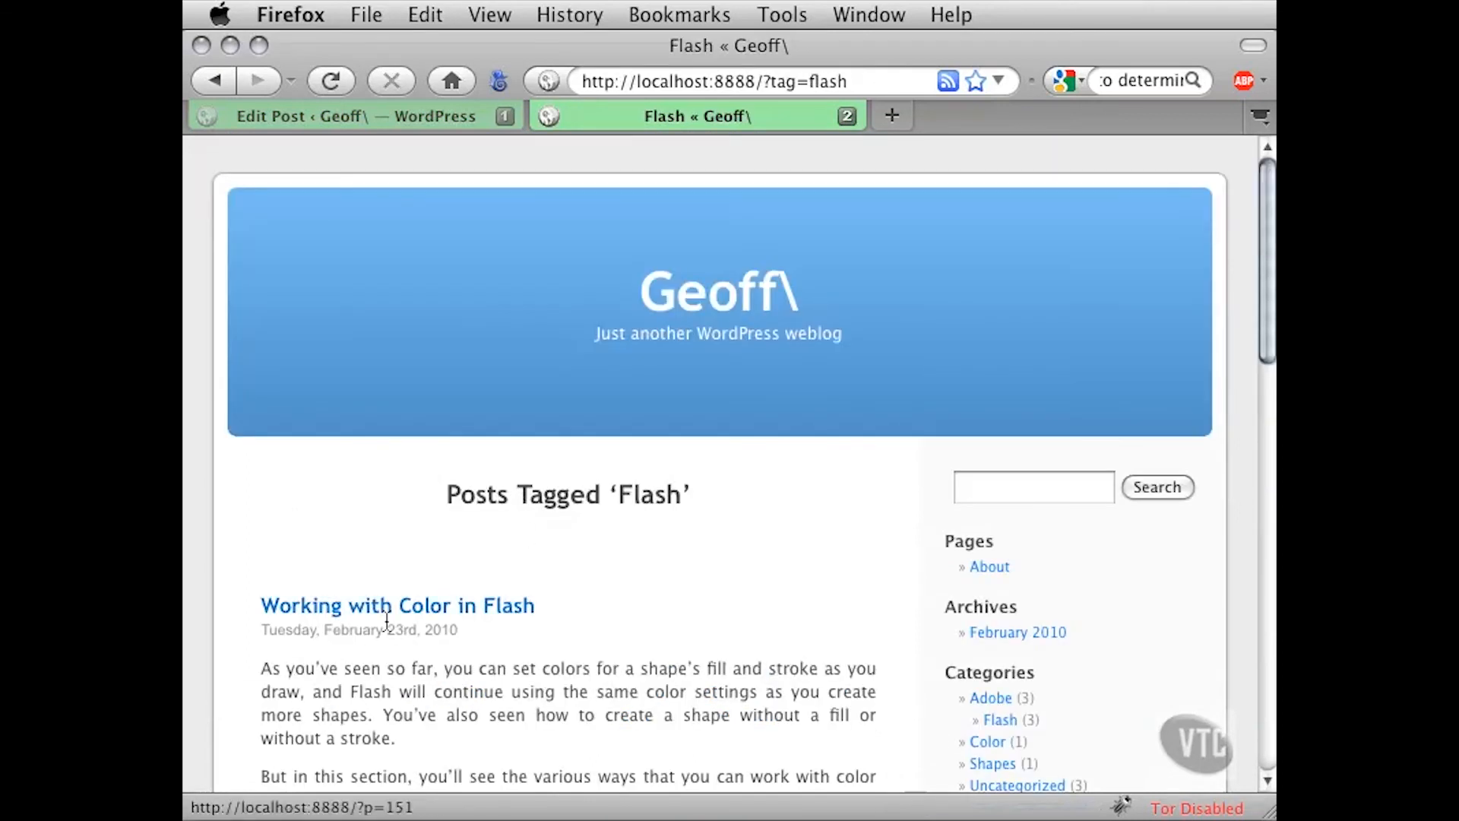
scroll(333, 661, down, 12)
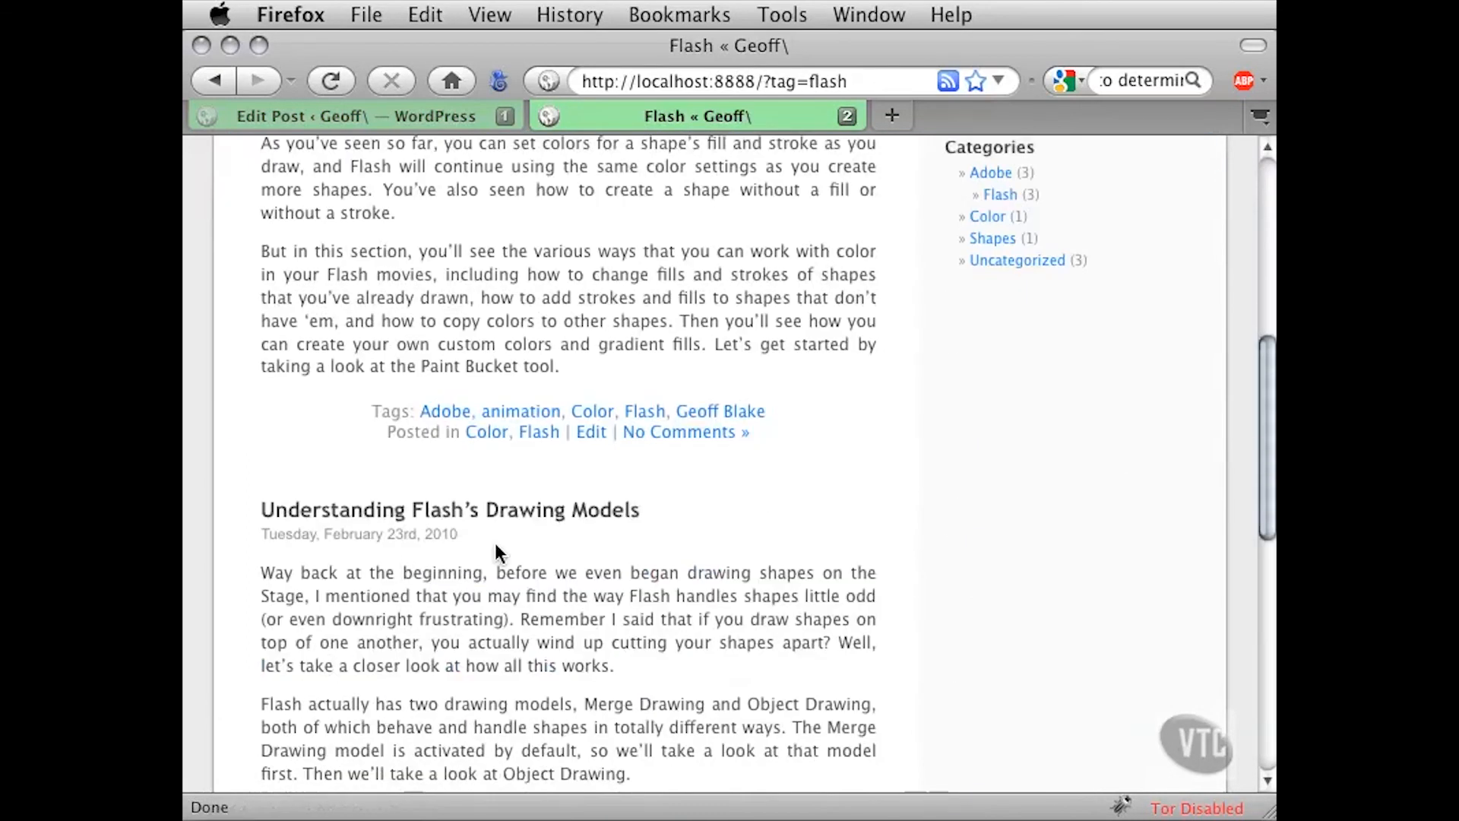
scroll(499, 588, down, 12)
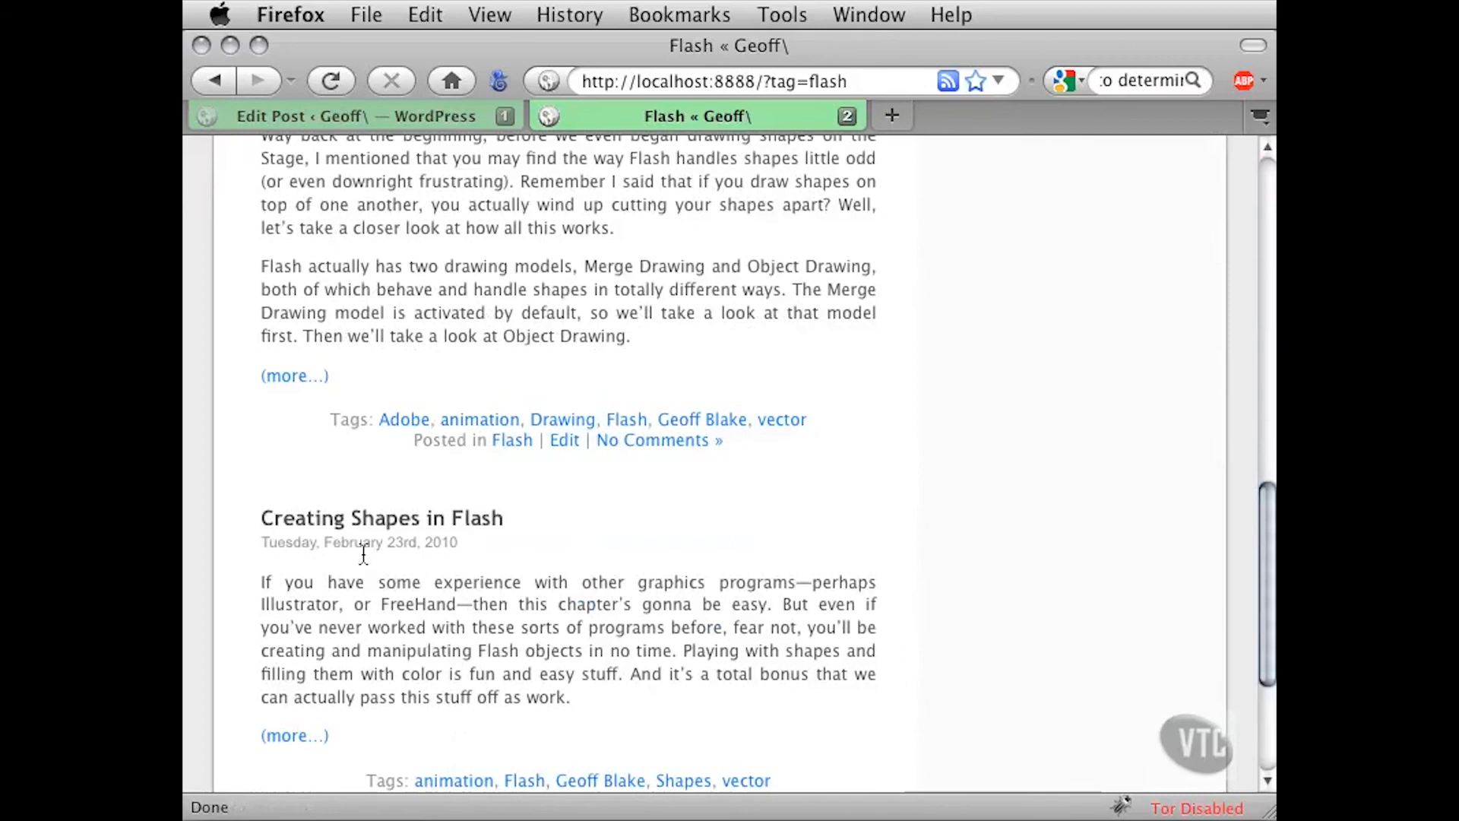
scroll(380, 608, down, 4)
scroll(387, 644, up, 14)
scroll(387, 644, up, 15)
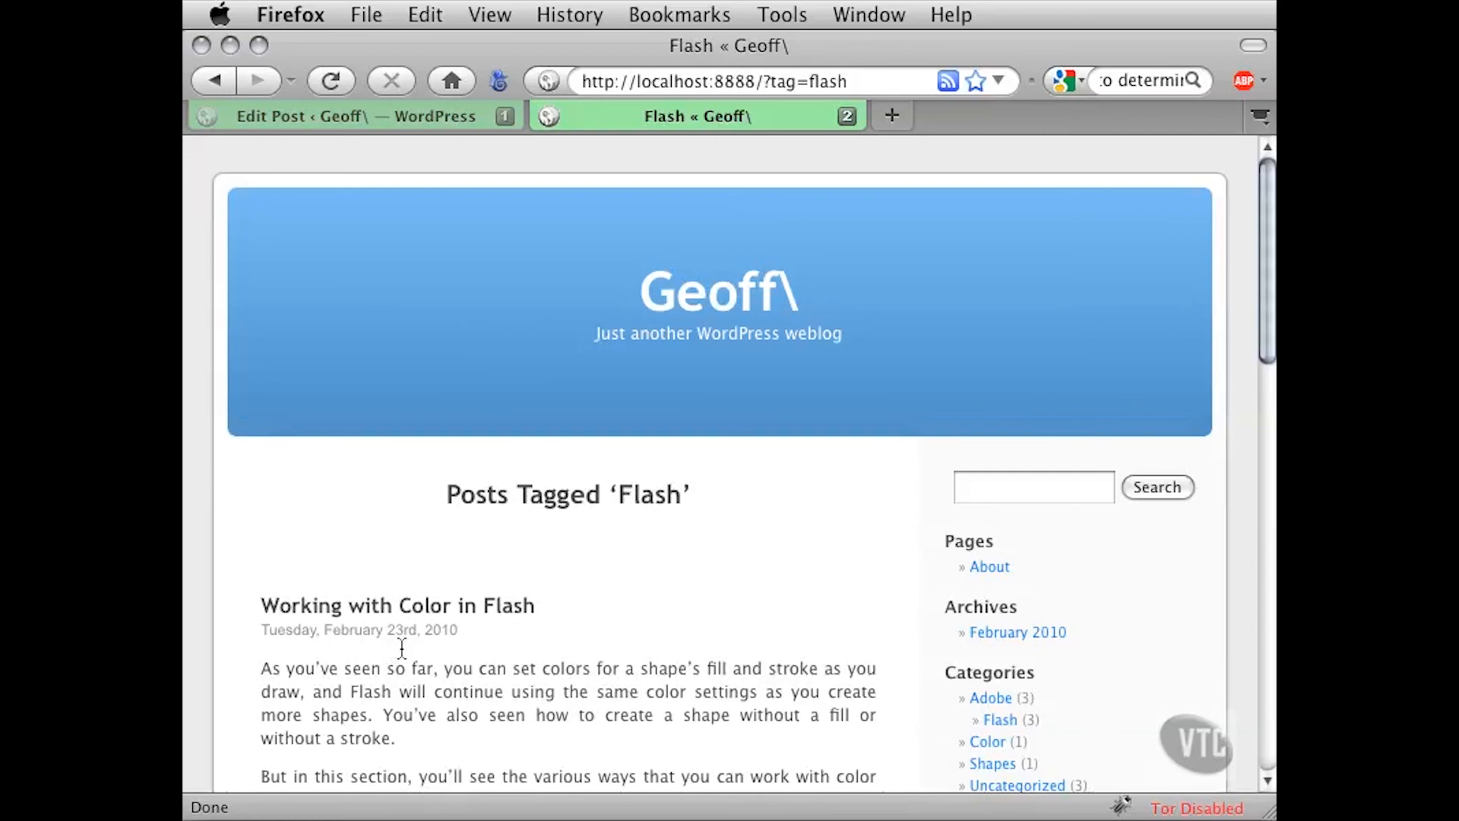
scroll(760, 693, down, 5)
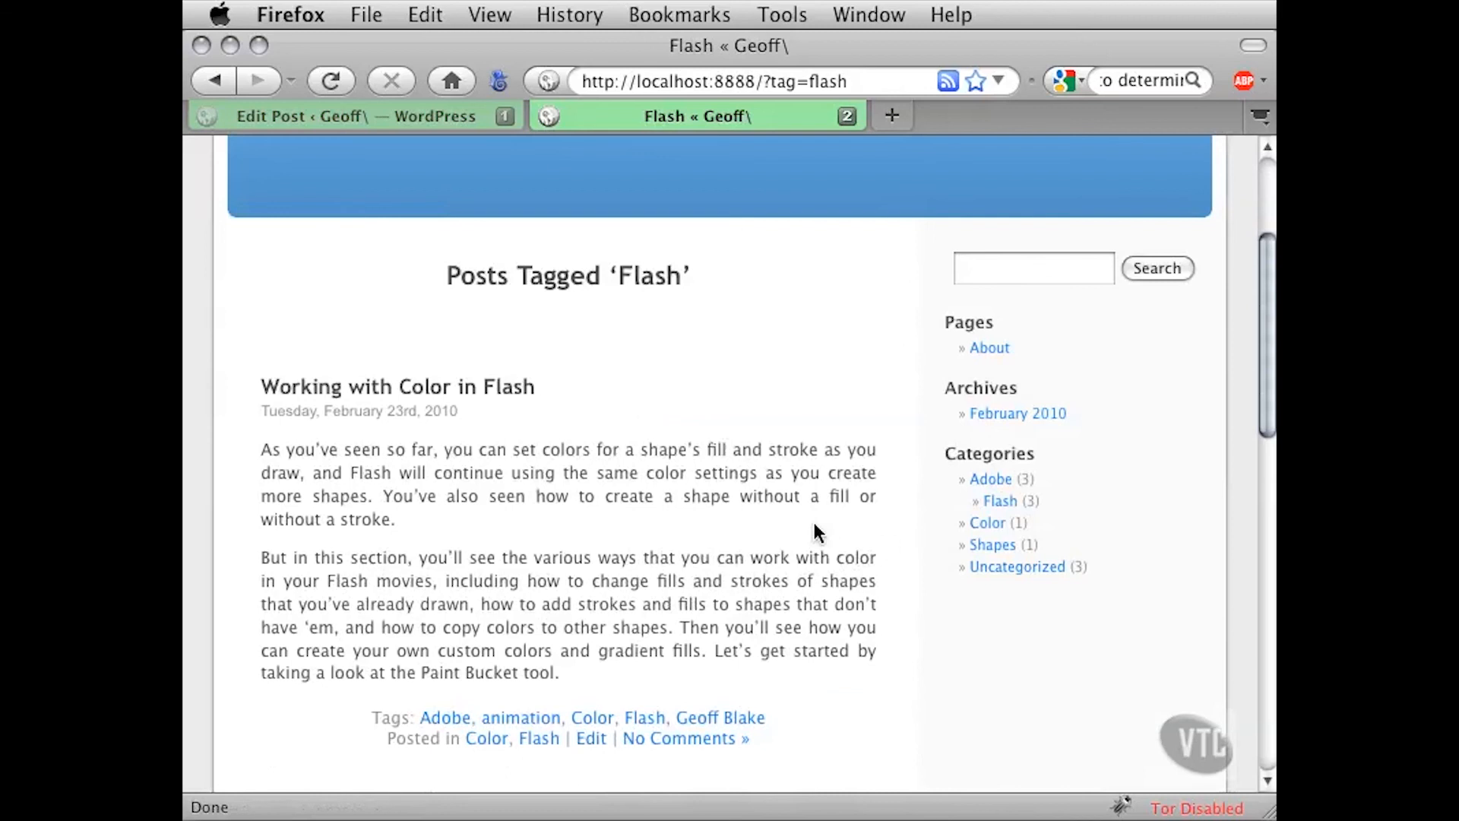
scroll(806, 502, up, 5)
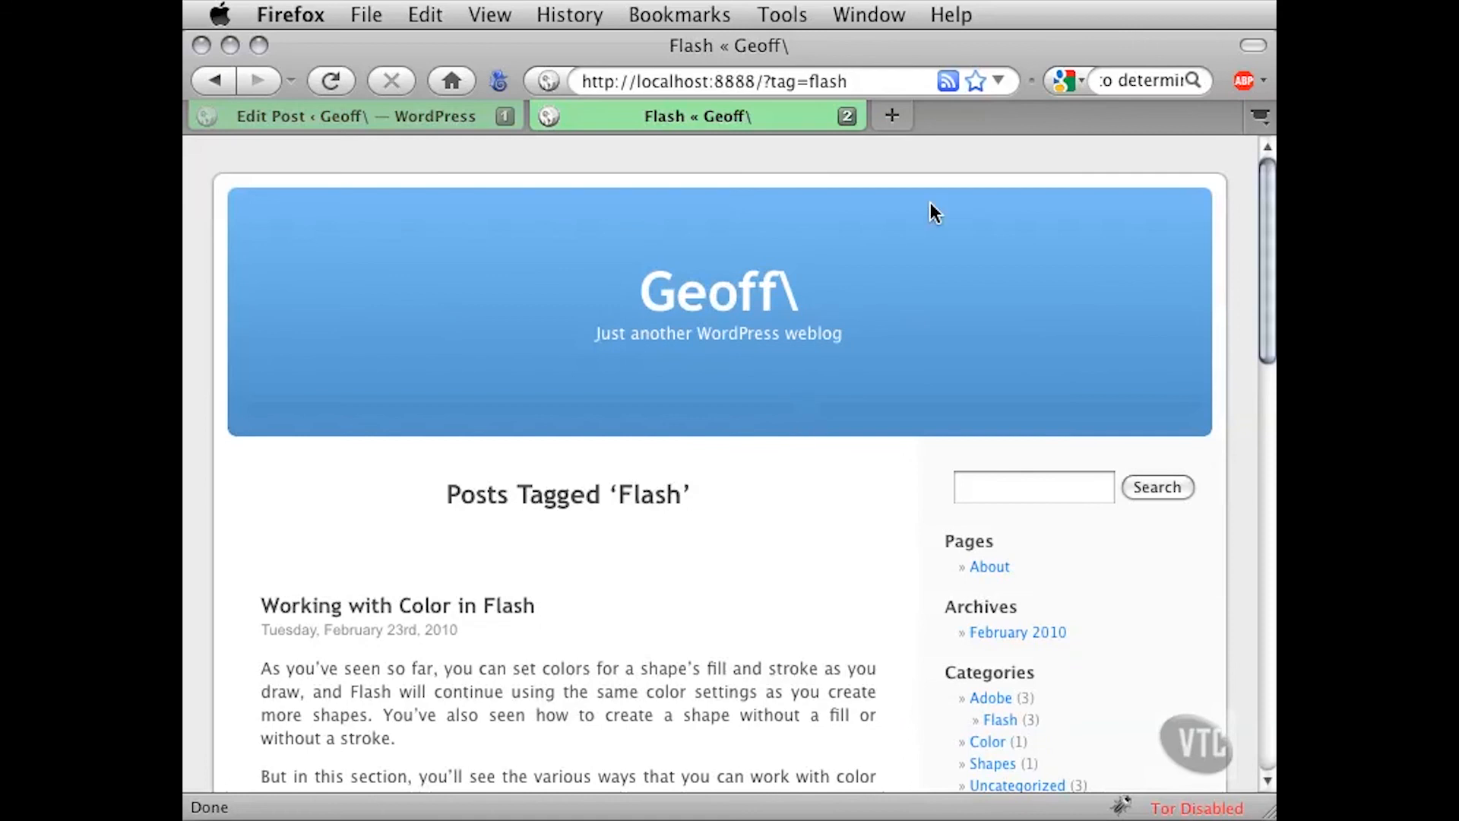
Load the Flash tag's RSS feed by appending &feed=rss2 to the tag archive's address, and review the entries
drag(756, 82, 578, 86)
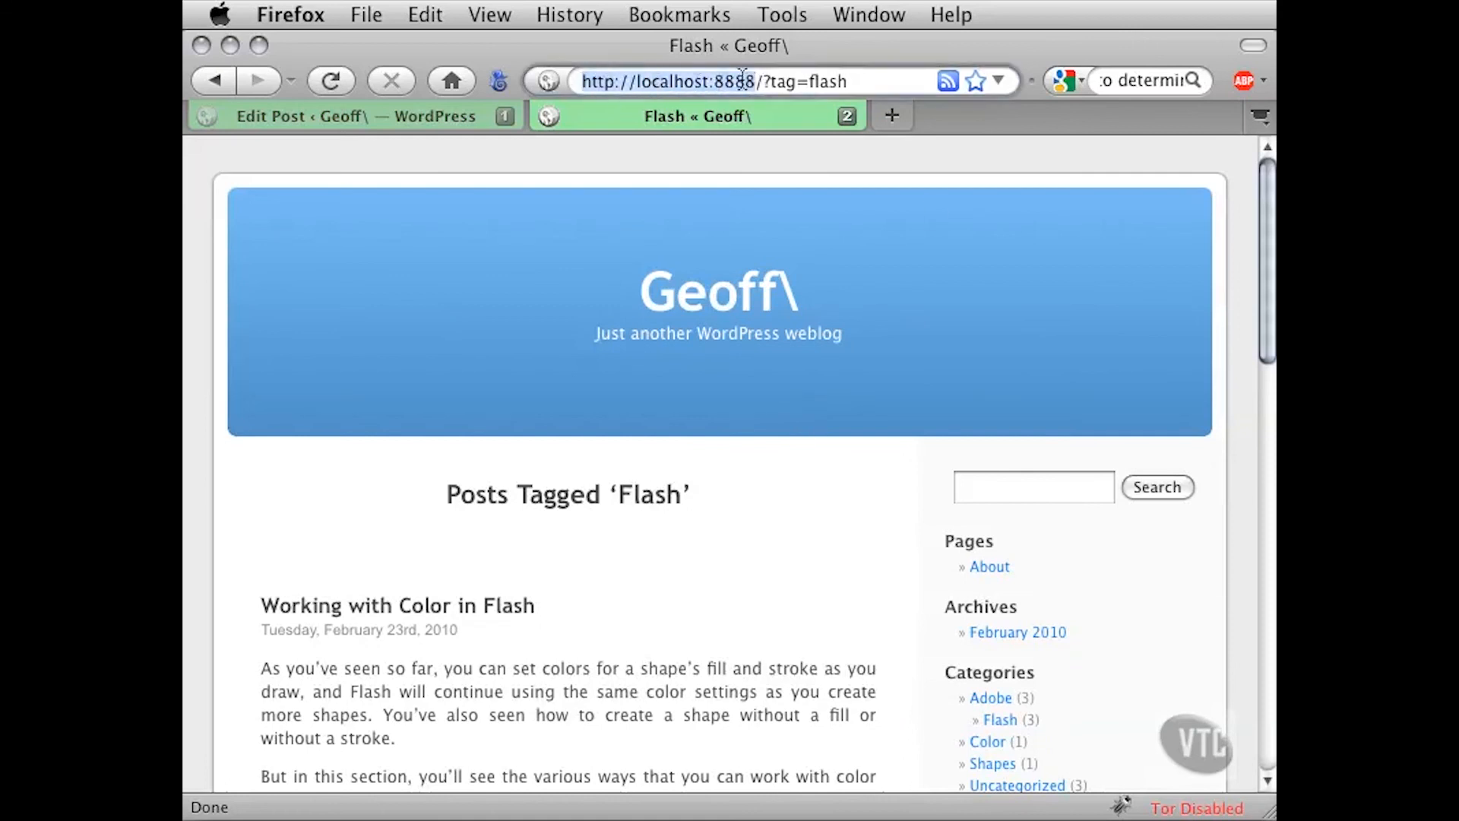
drag(743, 79, 765, 85)
click(768, 81)
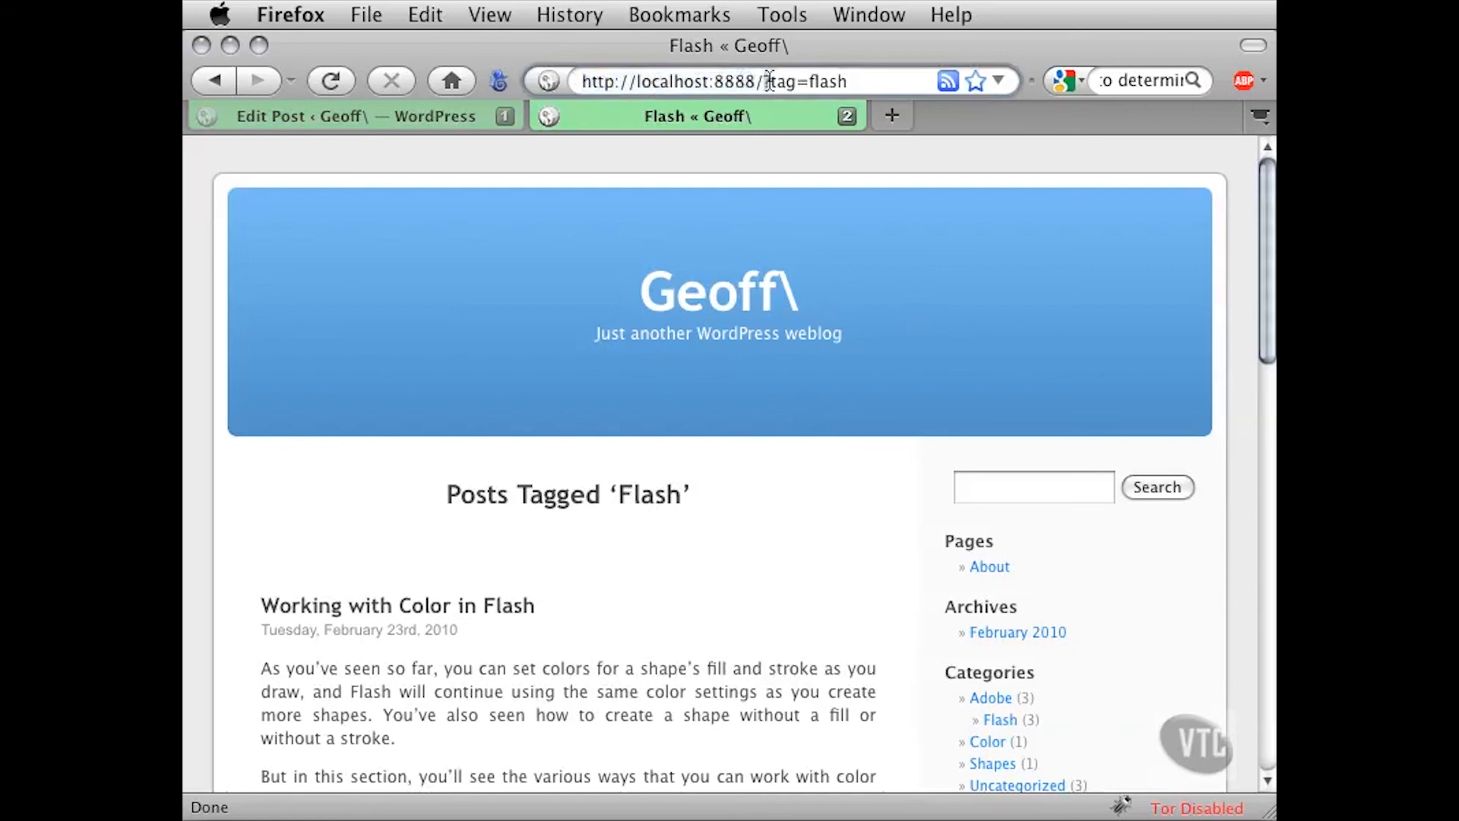
drag(809, 82, 893, 81)
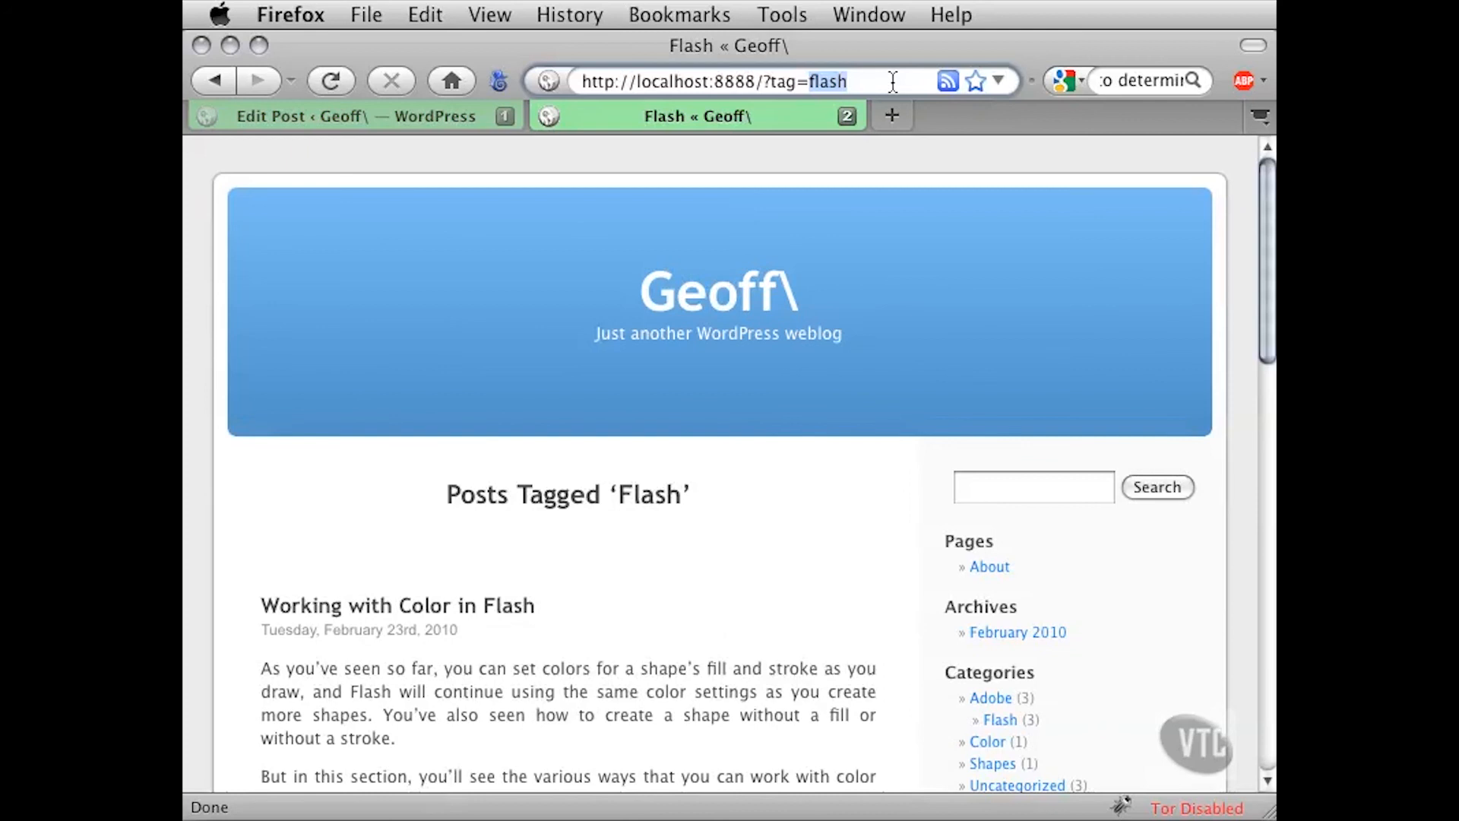
click(893, 82)
text(&)
key(Return)
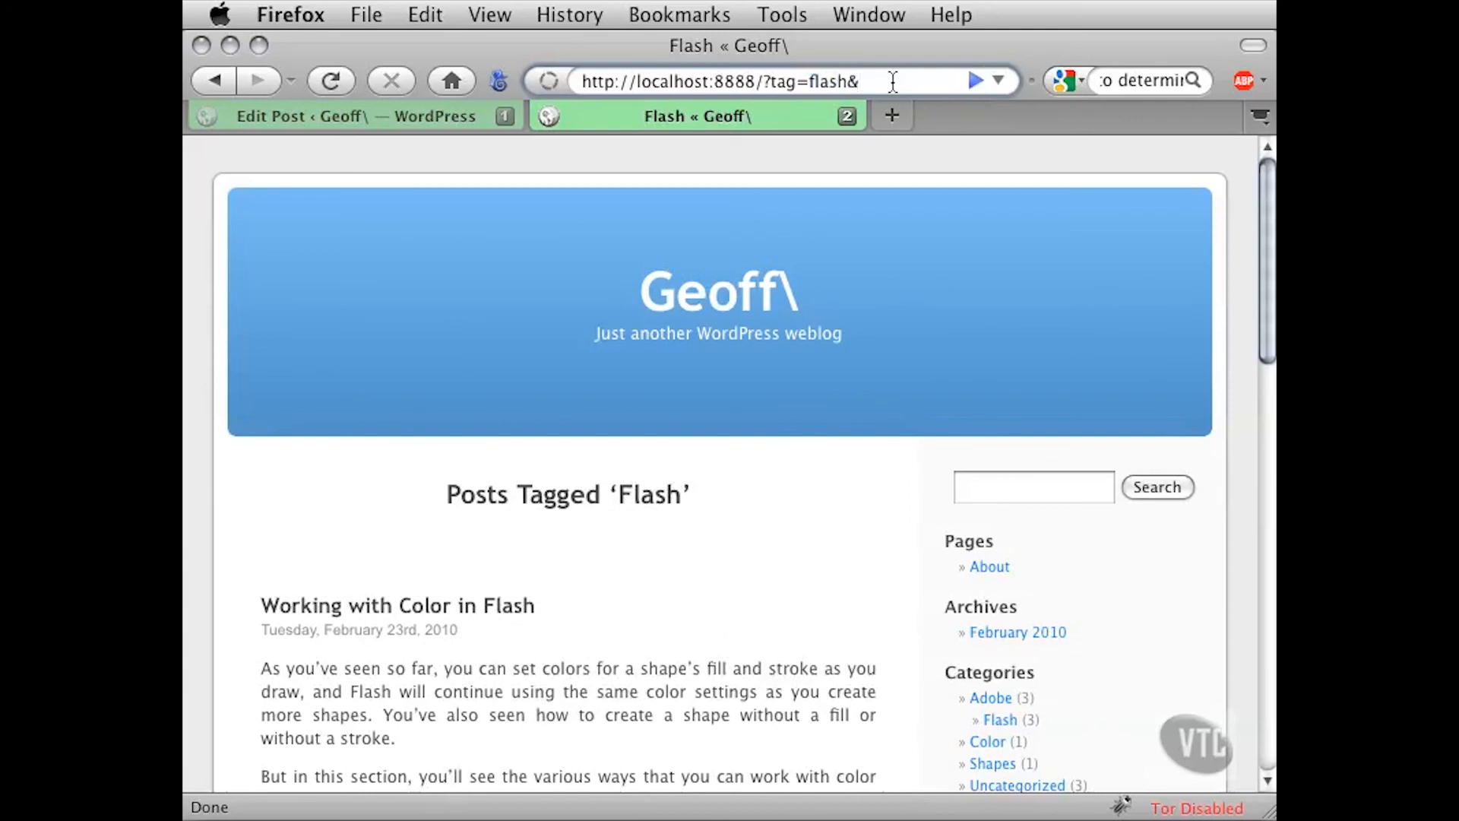
text(feed=rss2)
key(Return)
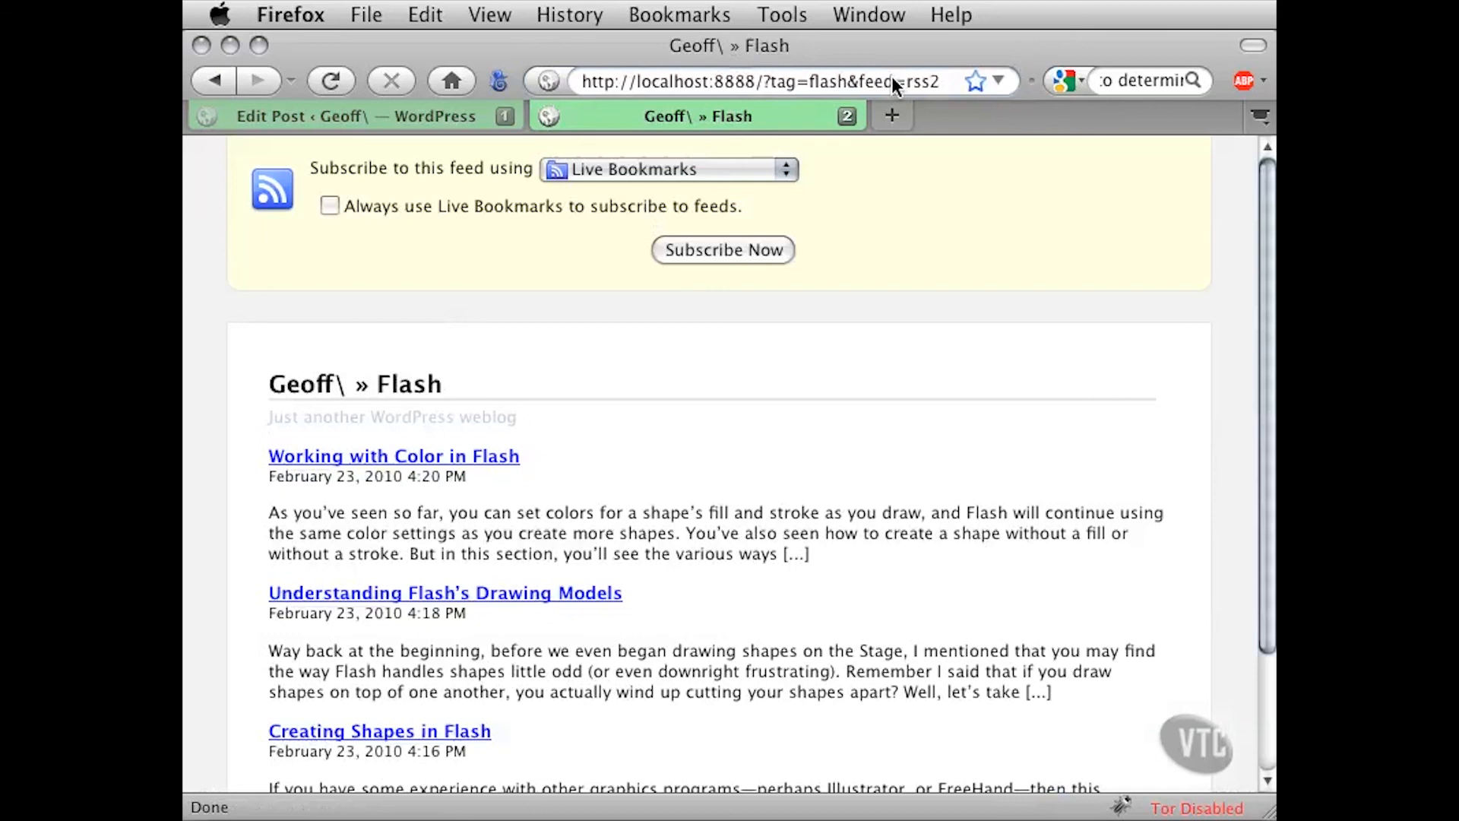
scroll(627, 448, down, 5)
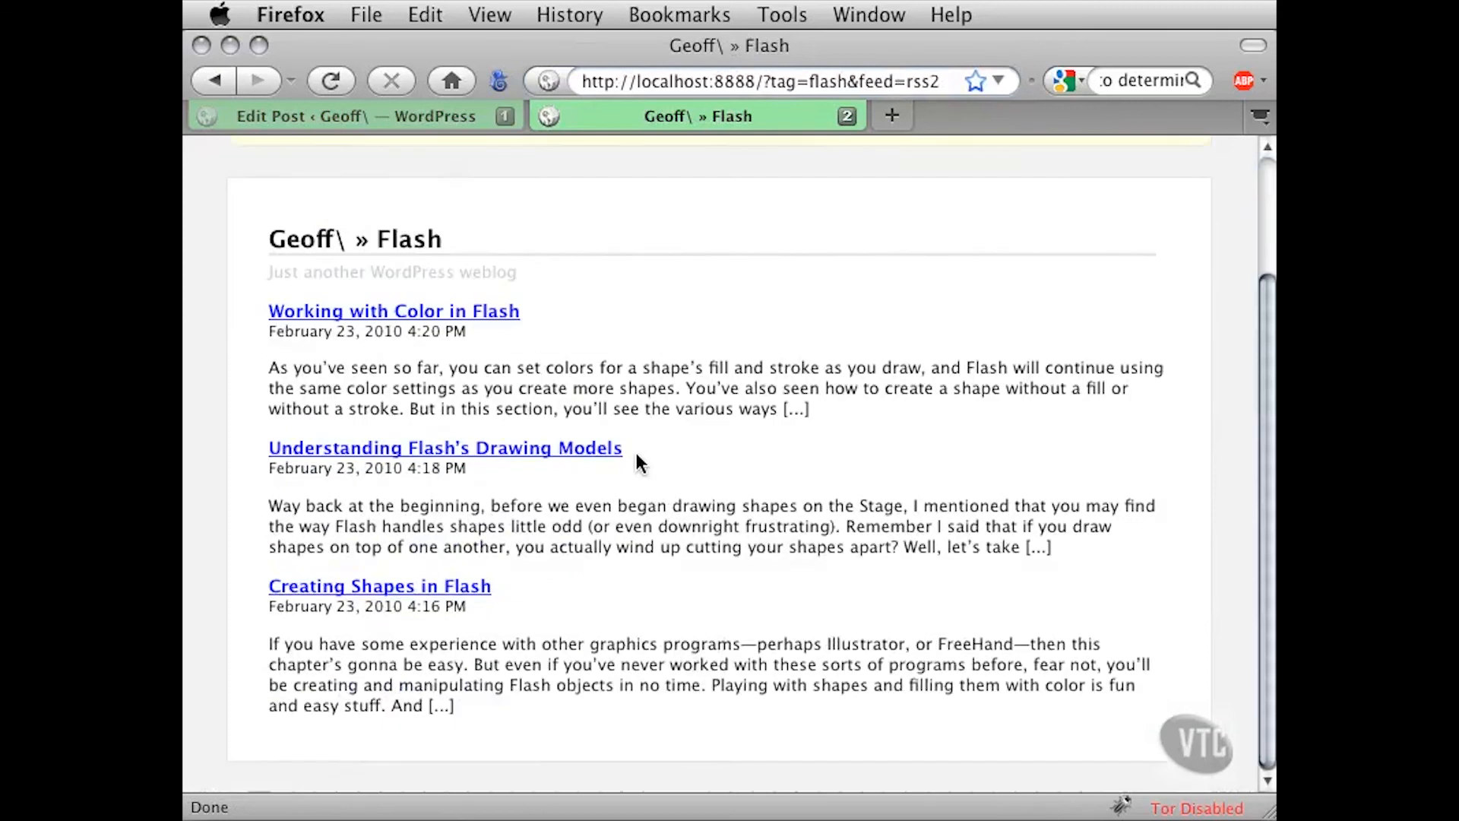
scroll(637, 461, up, 5)
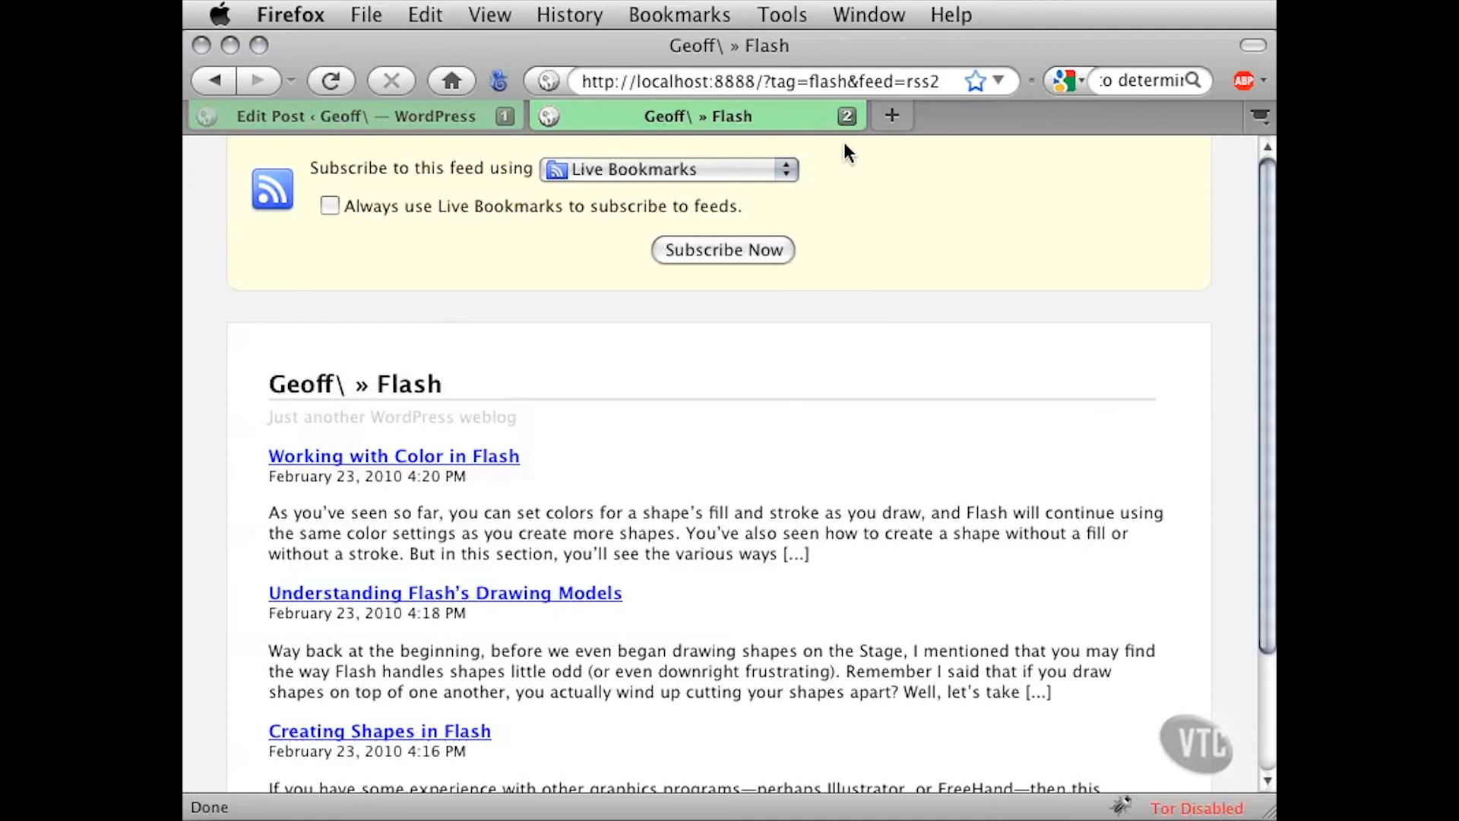
Close the live site's tab, open the Post Tags management page in the WordPress admin and review the list of tags
click(848, 117)
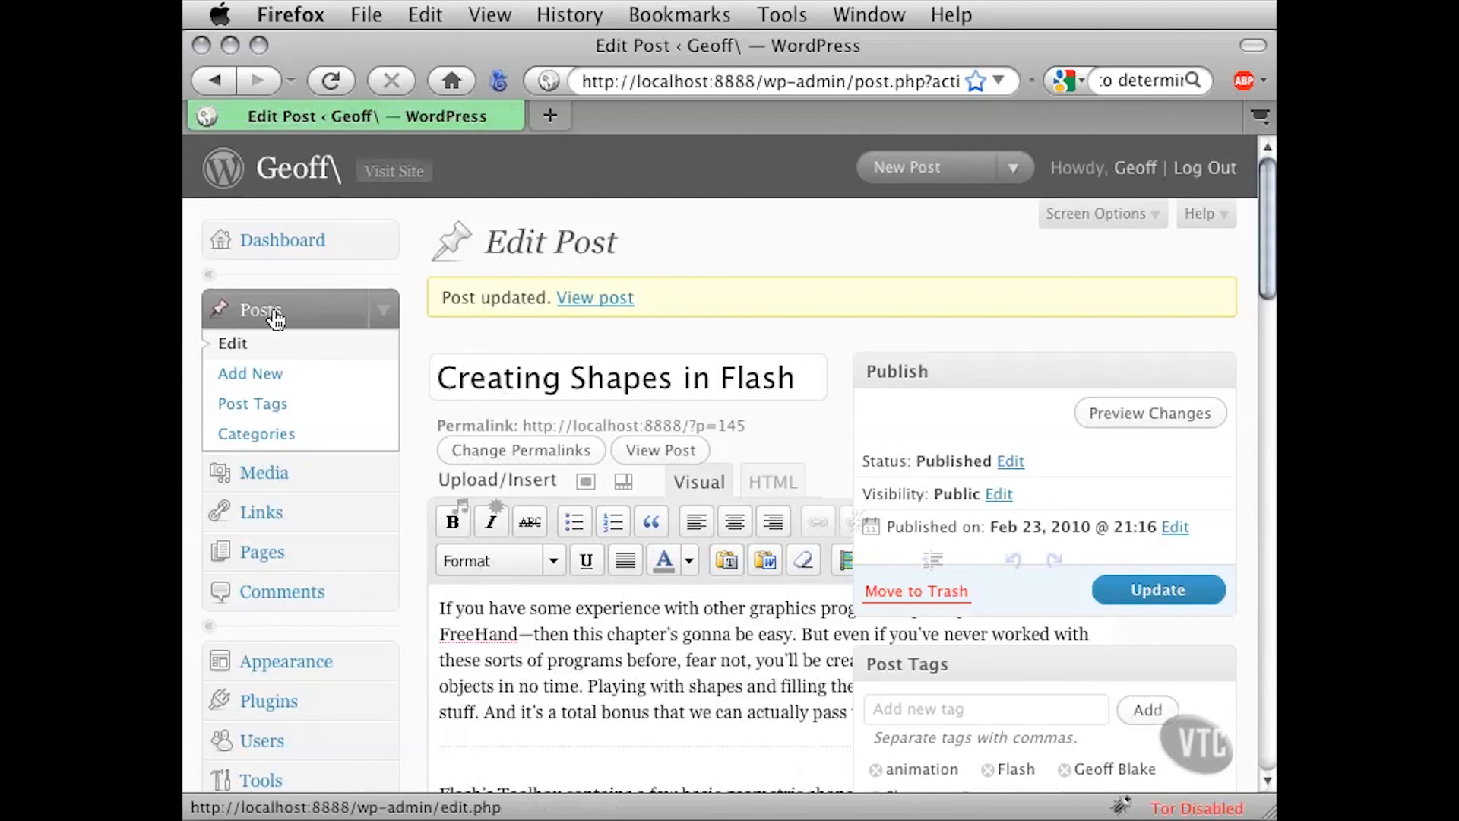
click(243, 410)
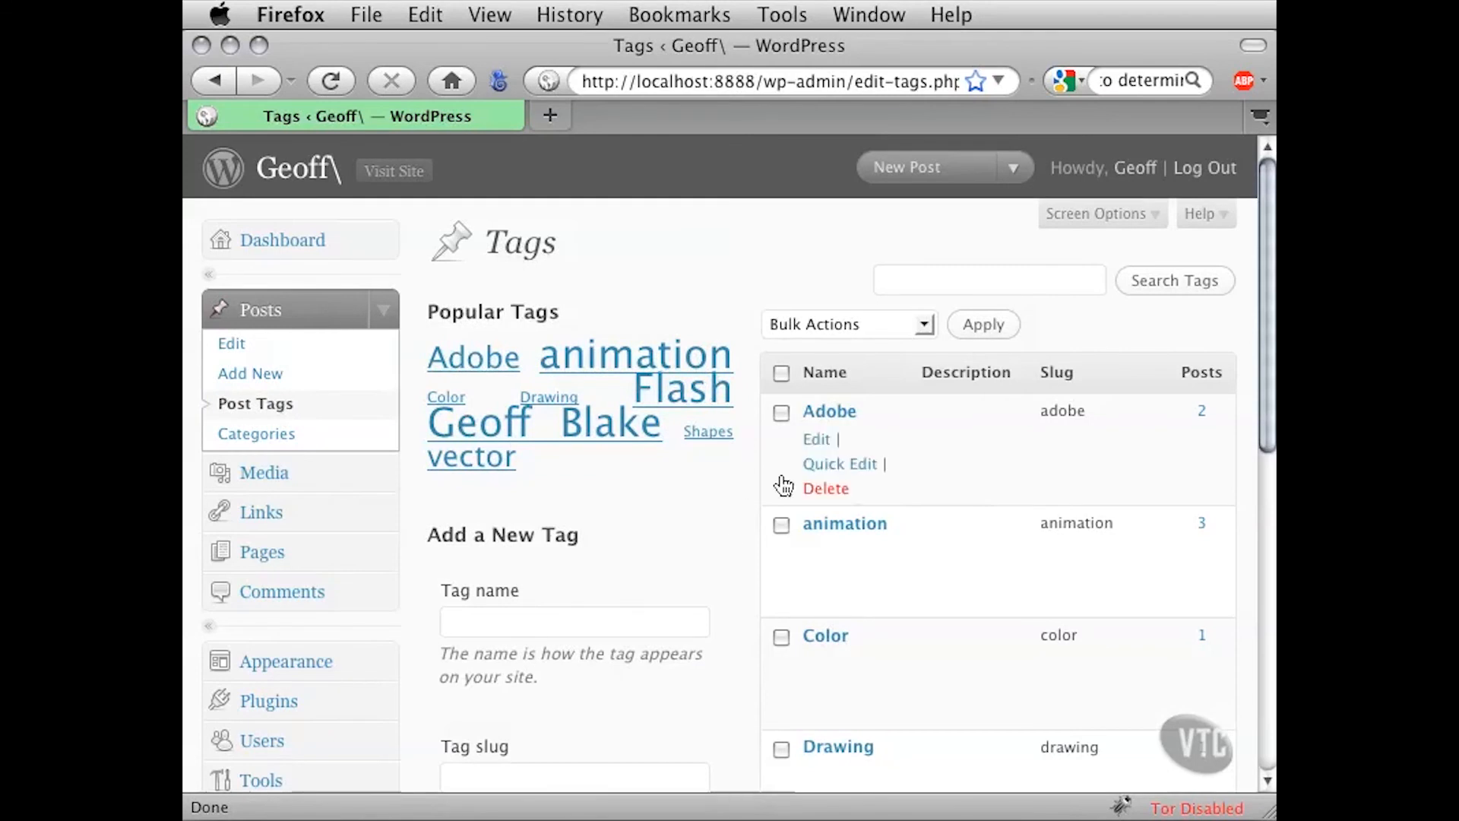
scroll(925, 463, down, 3)
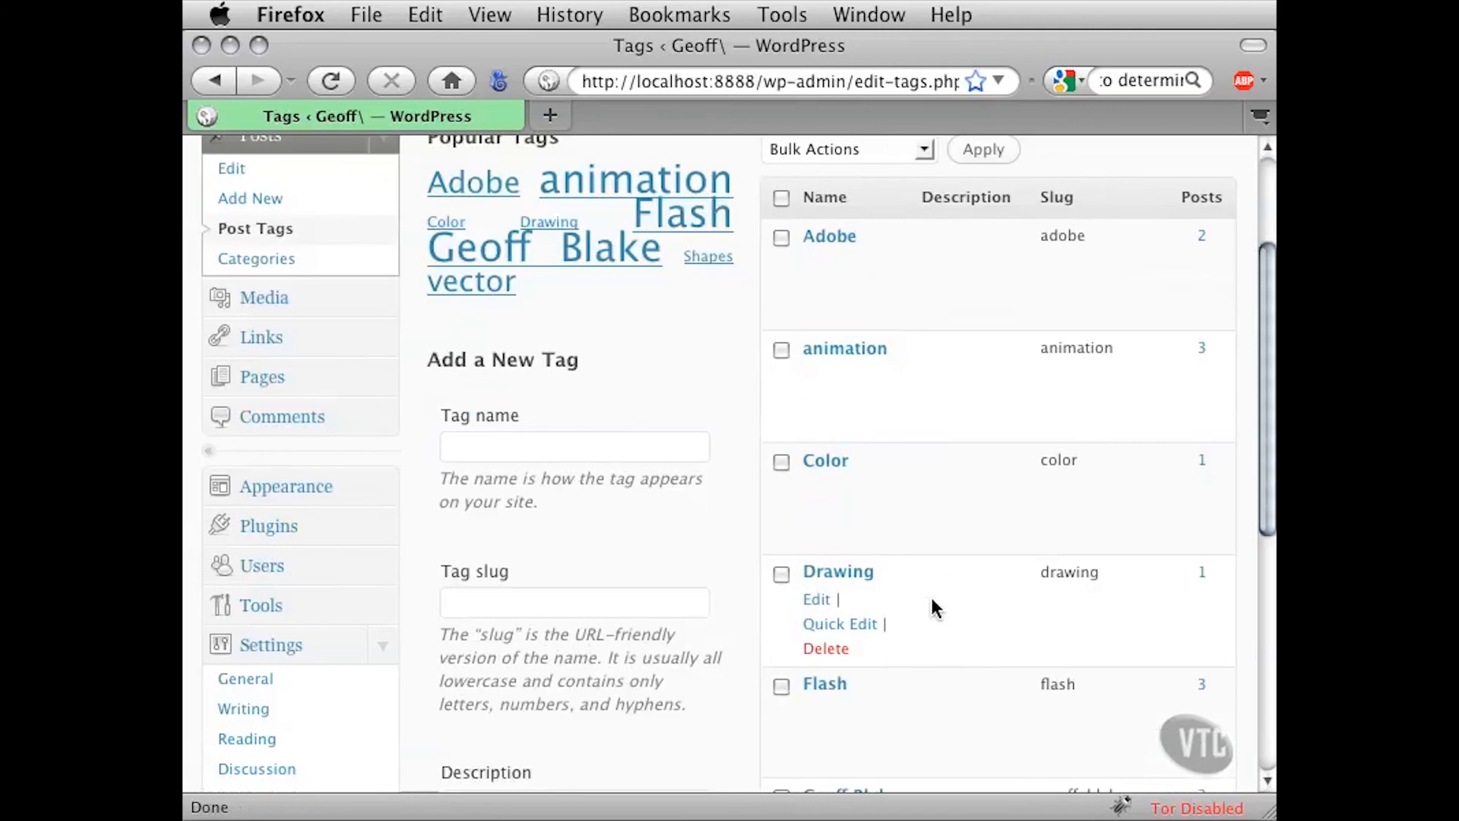
scroll(928, 673, down, 5)
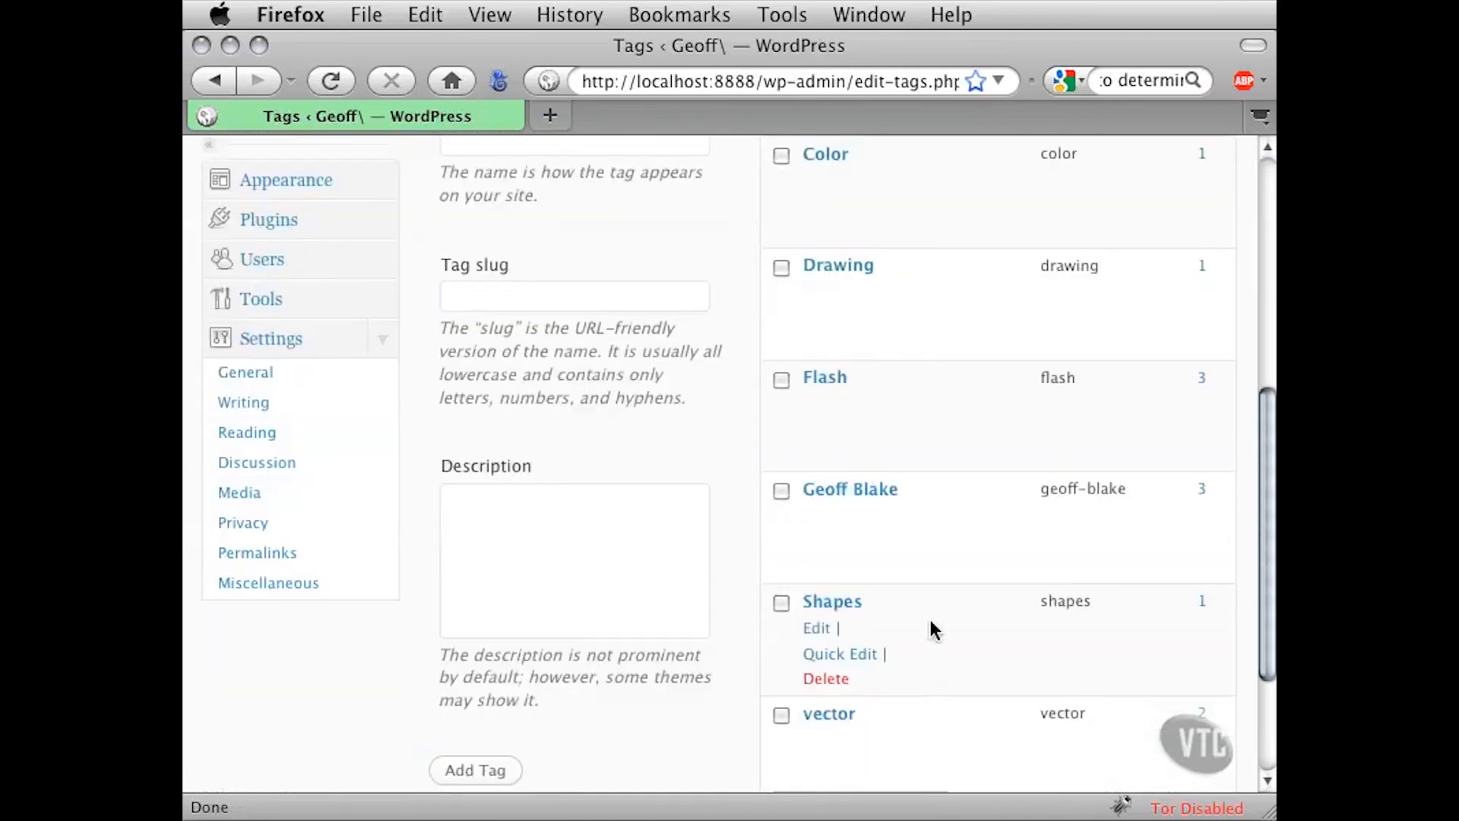
scroll(932, 627, down, 2)
scroll(932, 456, up, 8)
Examine the Add a New Tag form, including its tag name, slug and description fields
click(522, 511)
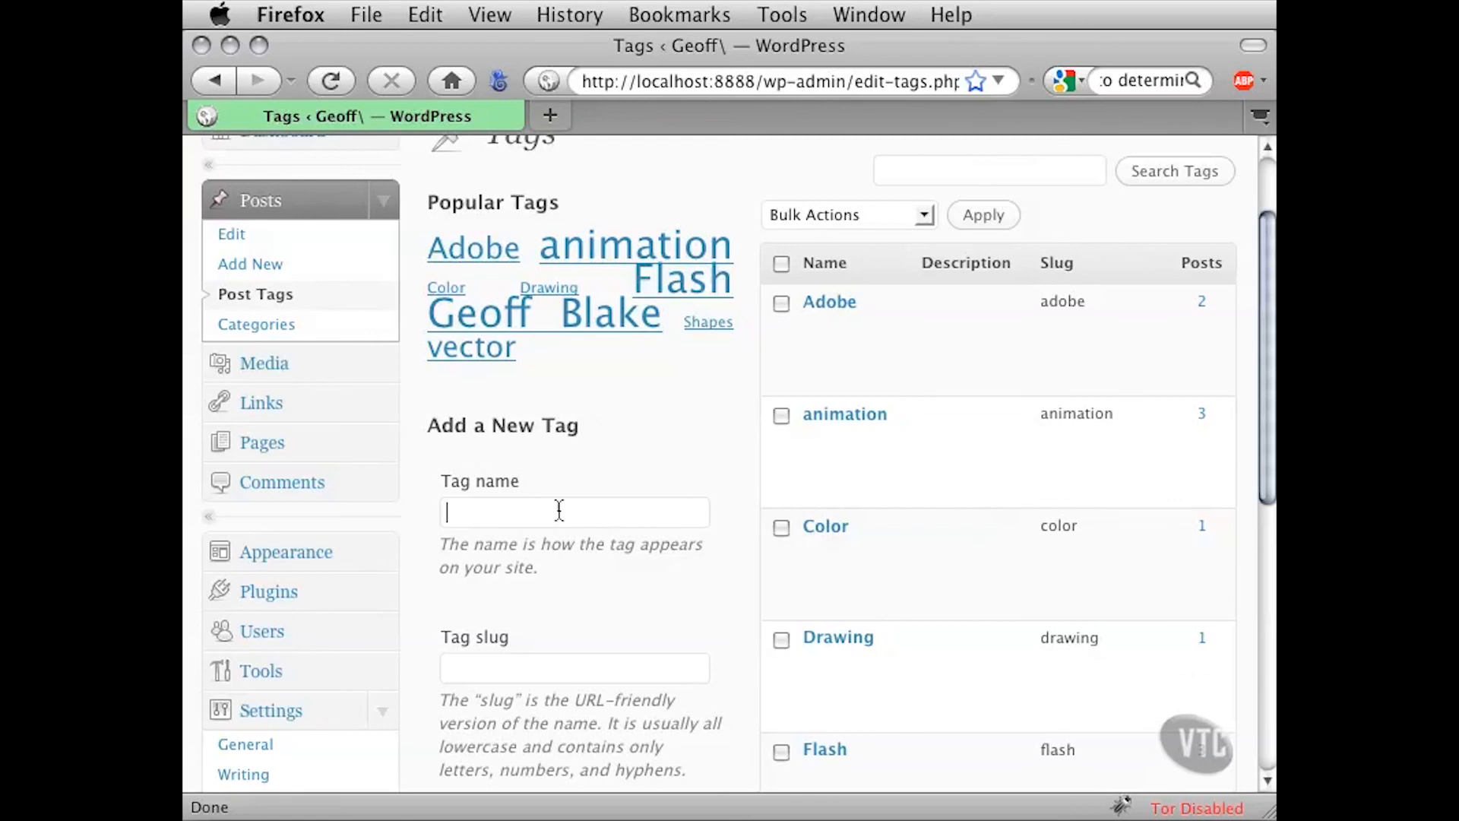
drag(443, 426, 591, 439)
click(602, 429)
scroll(603, 430, down, 3)
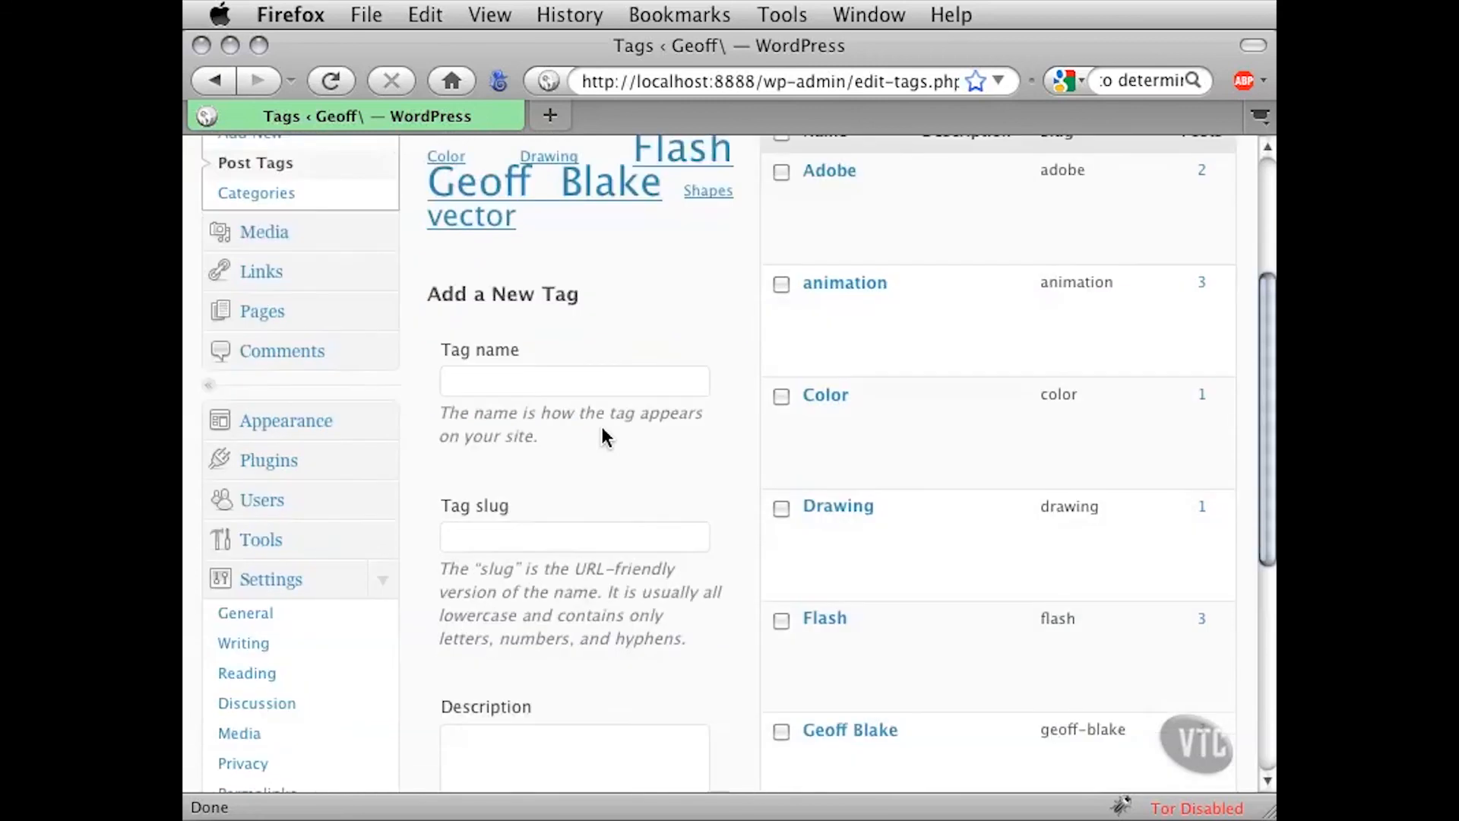
scroll(602, 437, up, 3)
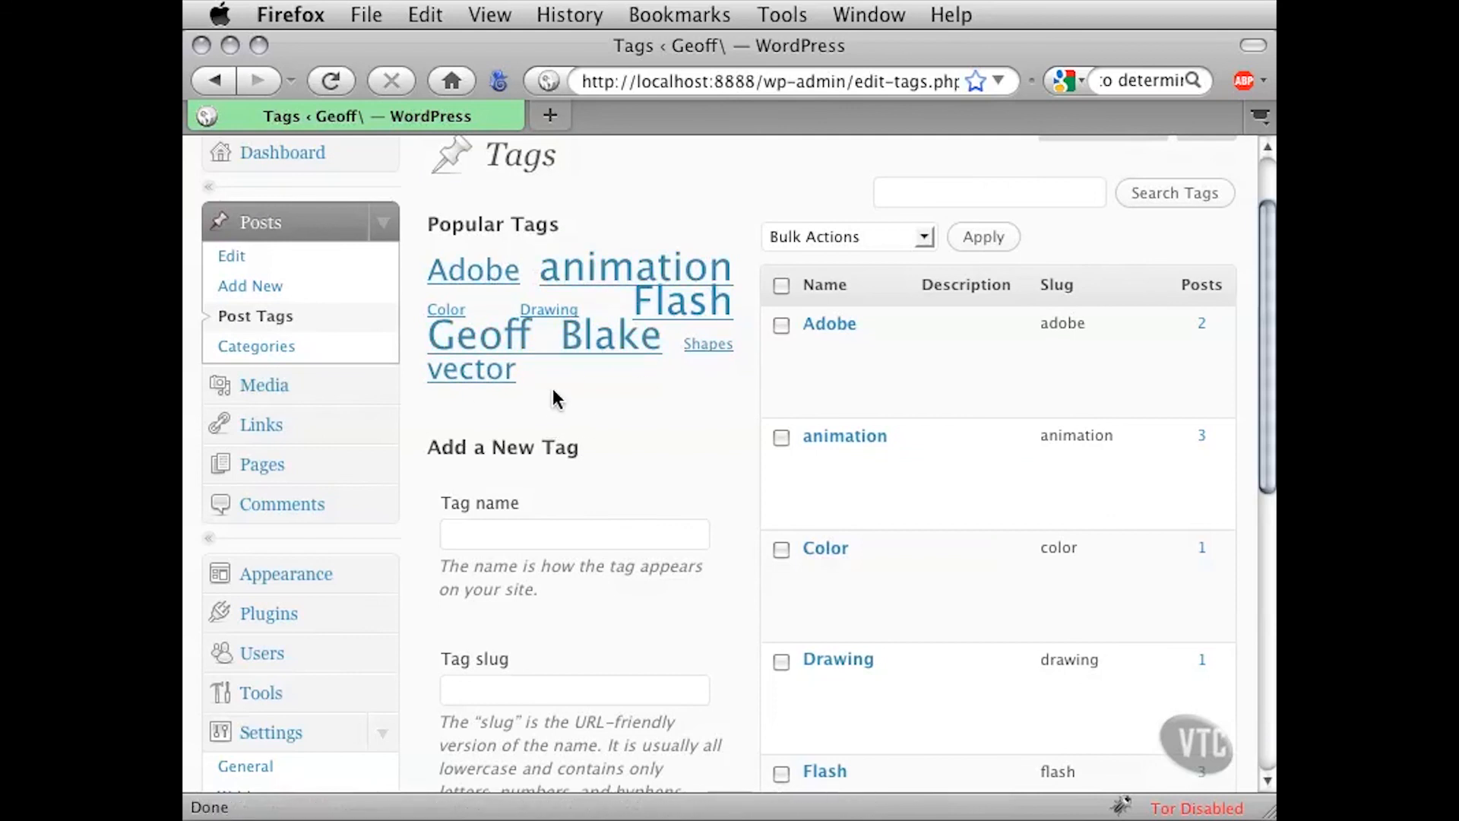
Examine the Popular Tags cloud, comparing the text size of the author's name tag with the other tags
drag(668, 342, 430, 342)
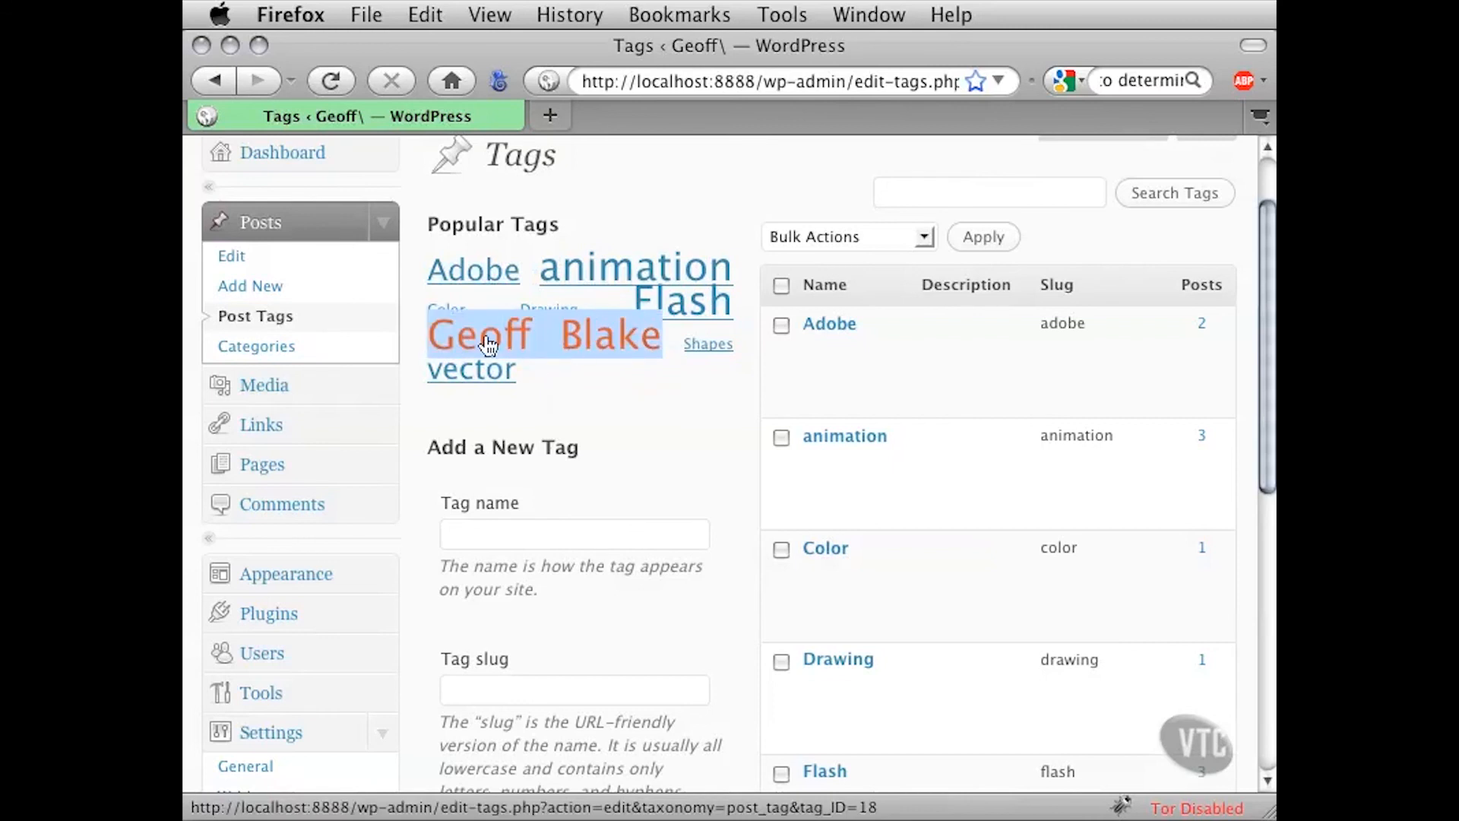
click(578, 384)
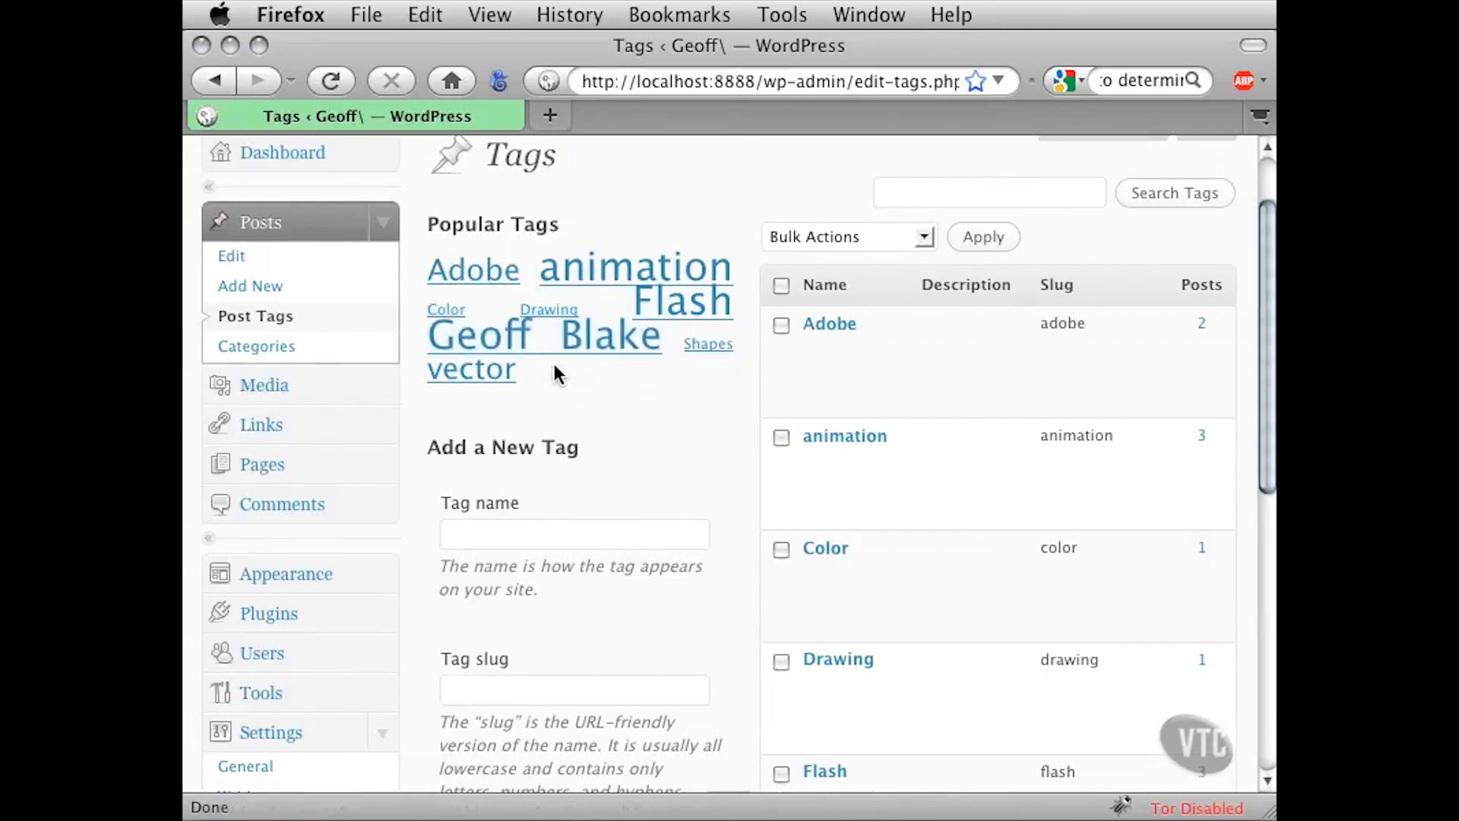
drag(667, 342, 516, 348)
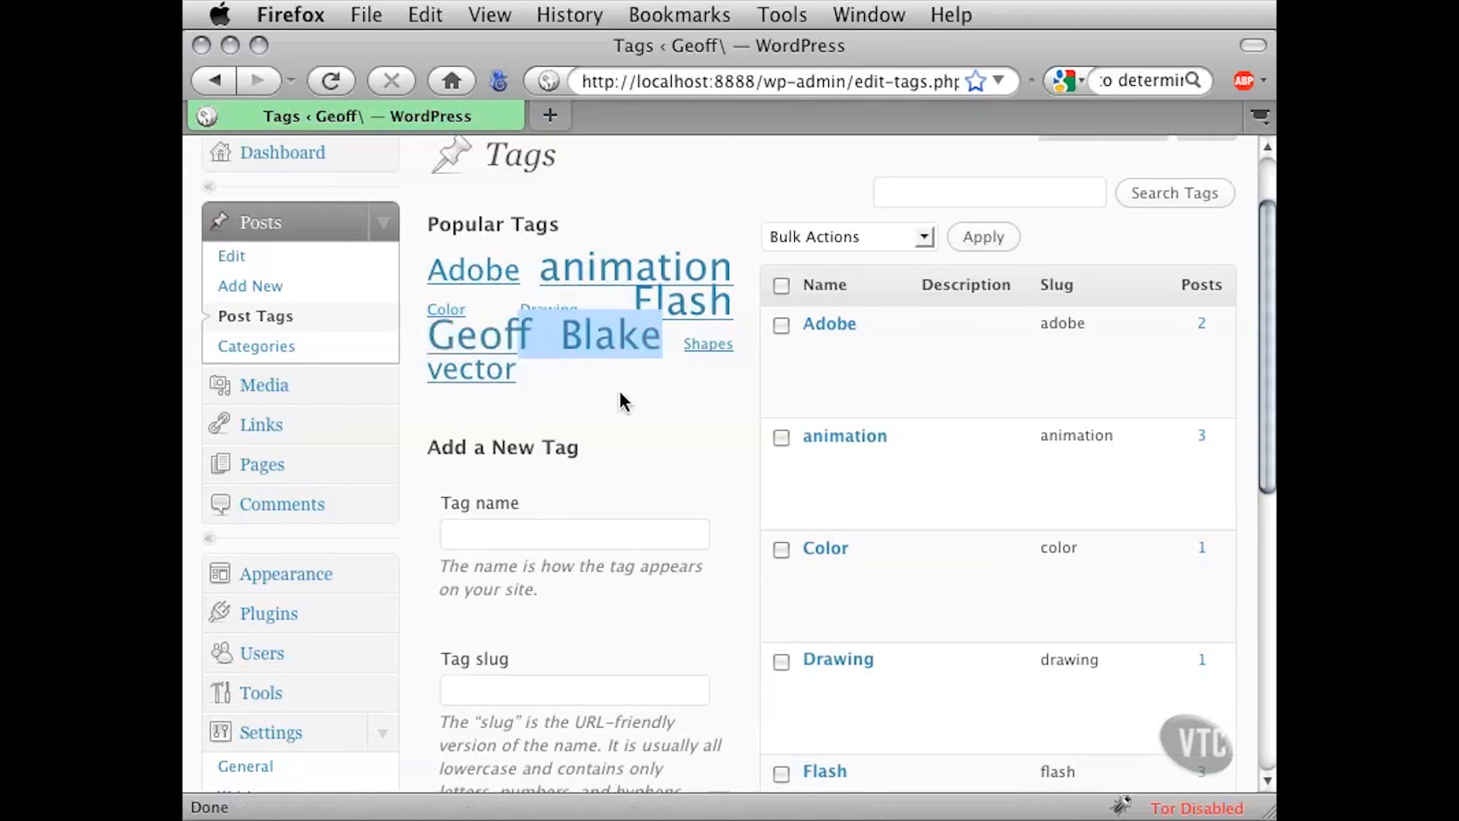
click(659, 395)
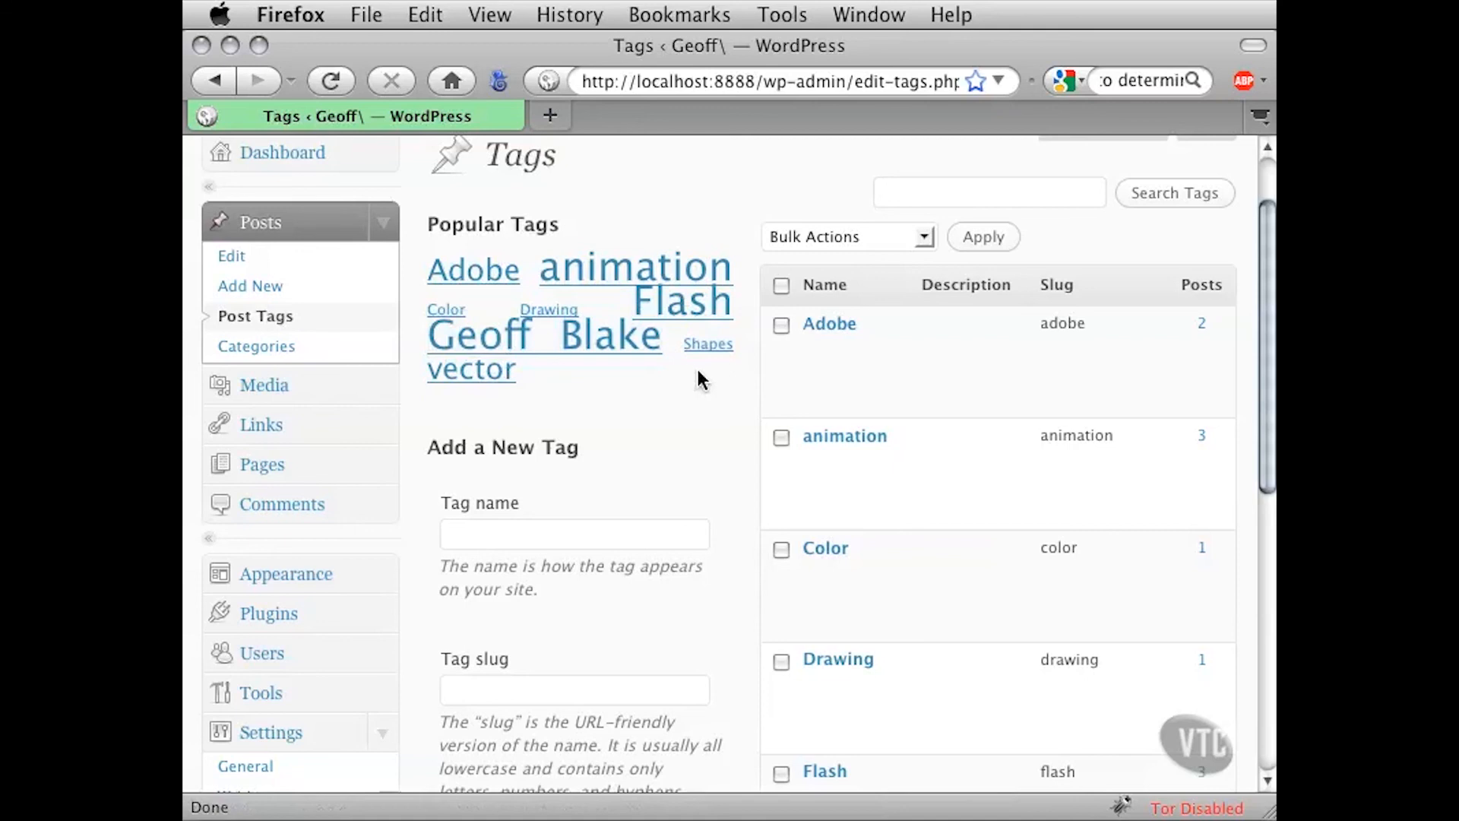
drag(532, 381, 435, 280)
click(563, 401)
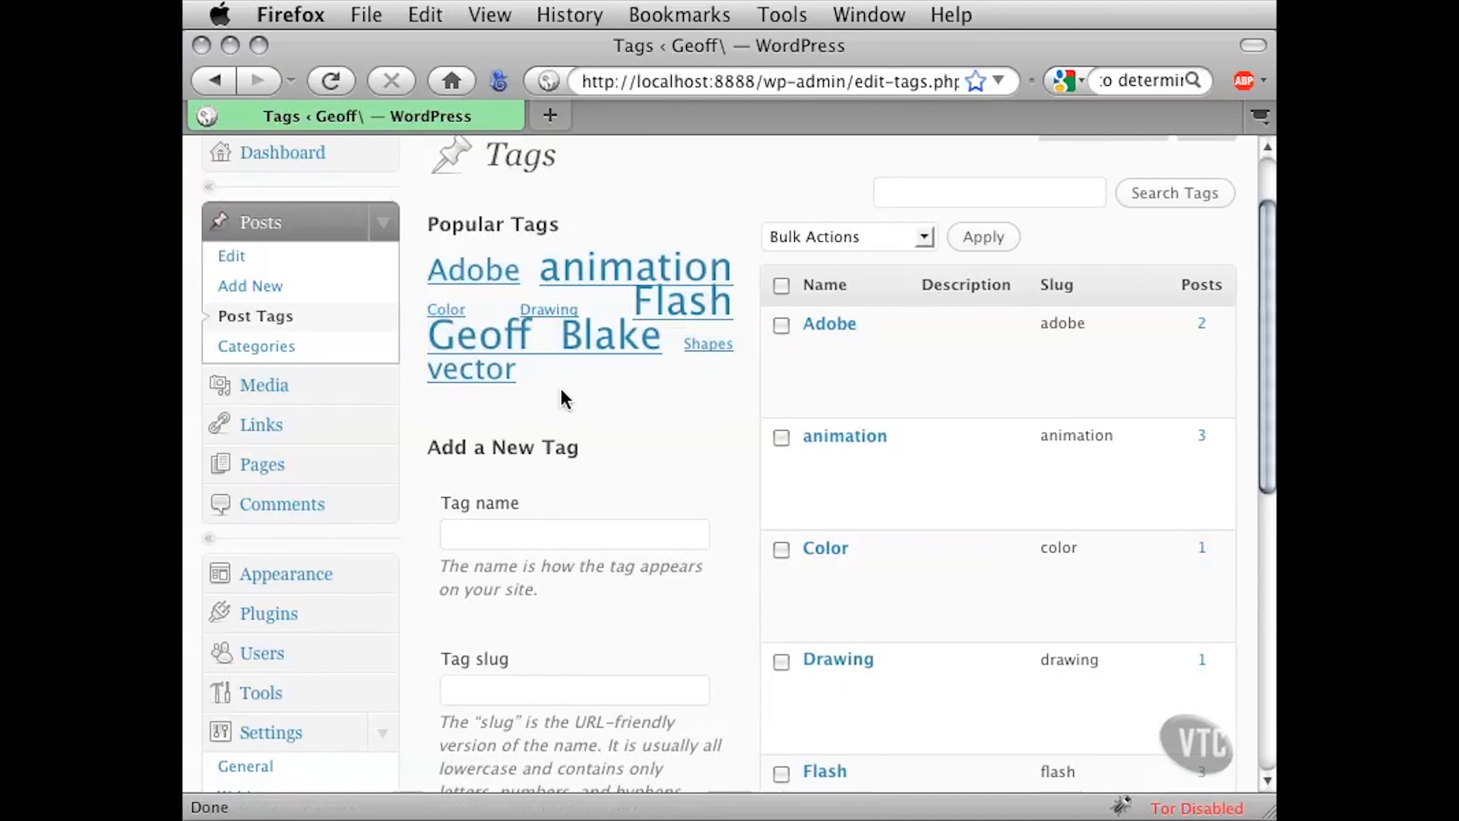